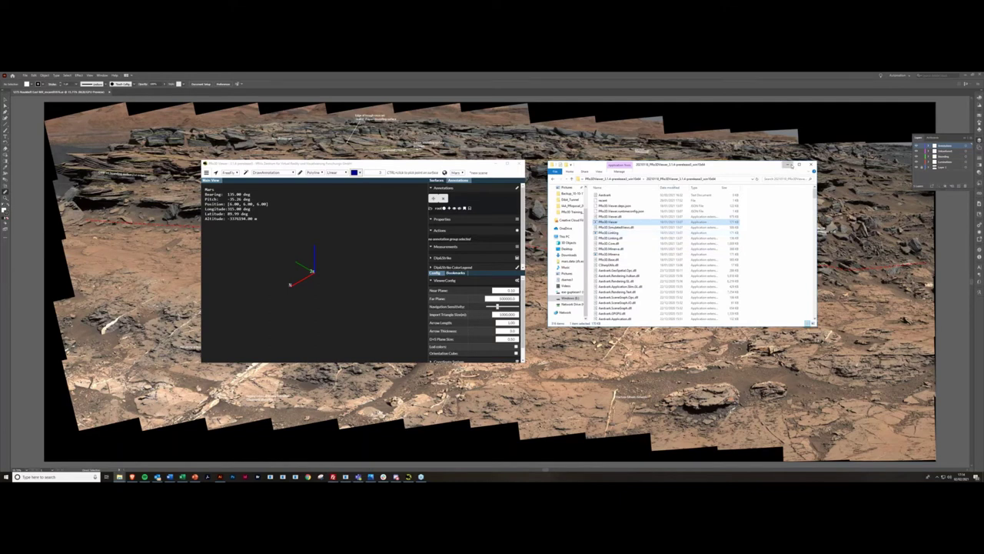
Minimise the file browser, maximise the PRo3D viewer and minimise it to reach the annotated Mars mosaic in Illustrator.
click(788, 165)
click(508, 164)
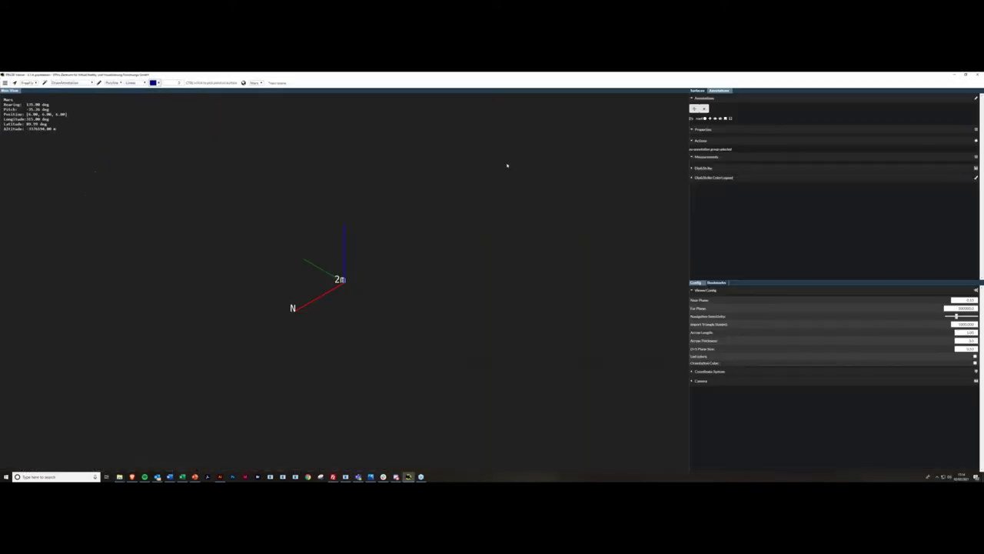
click(957, 76)
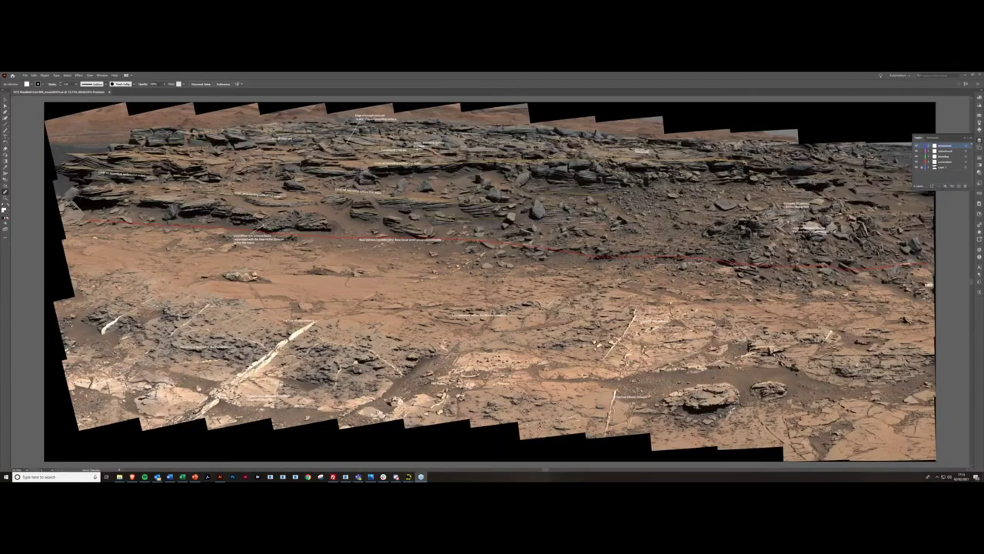
Examine the upper outcrop's labelled cross-set bounding surfaces and the red basal Stimson unconformity line up close.
alt+scroll(546, 233, up, 1)
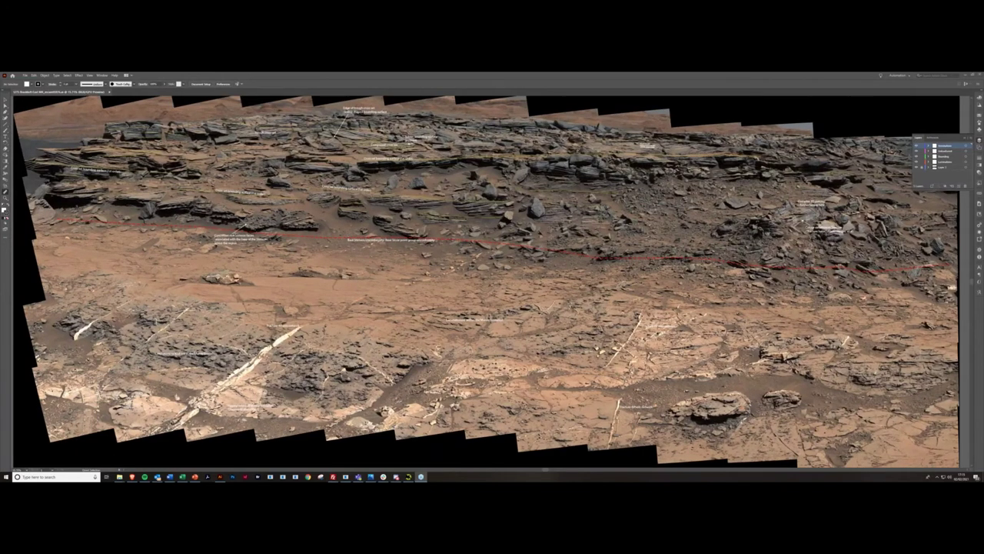
alt+scroll(534, 239, up, 2)
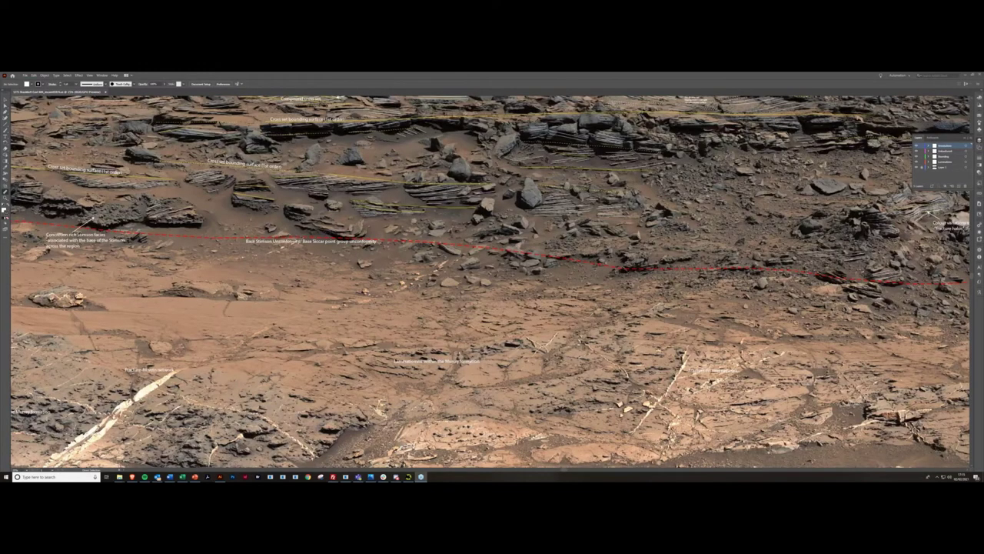
drag(534, 238, 778, 325)
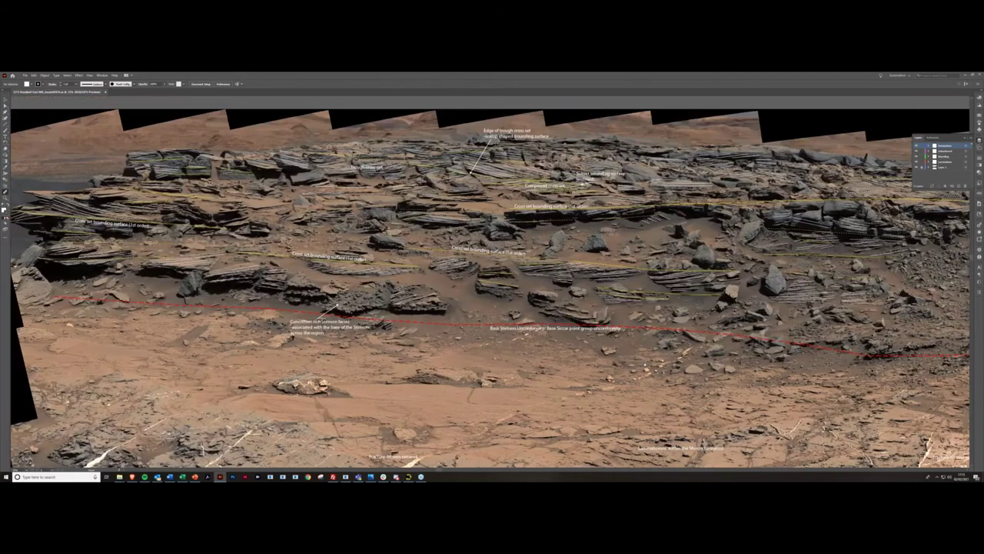
scroll(492, 283, down, 1)
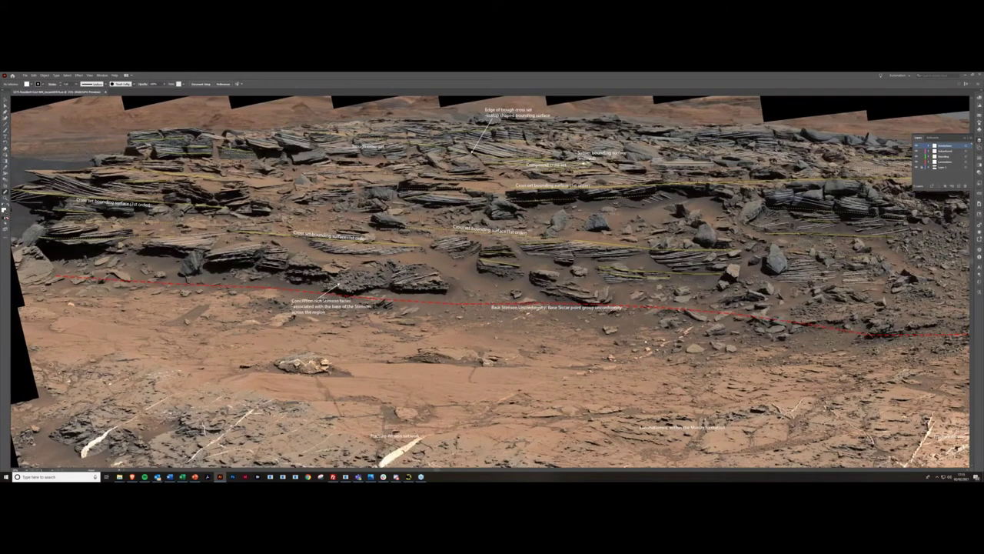
scroll(492, 282, down, 1)
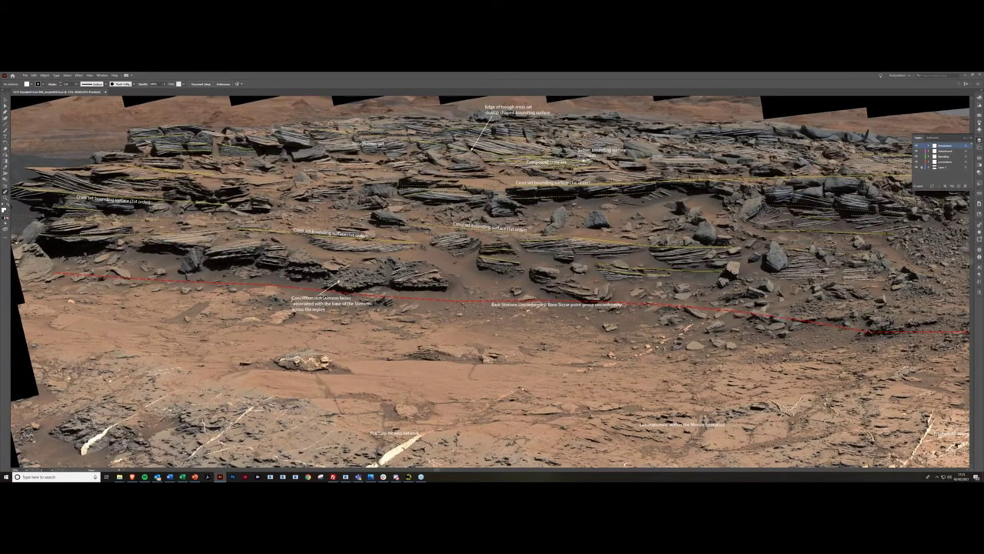
scroll(492, 281, down, 1)
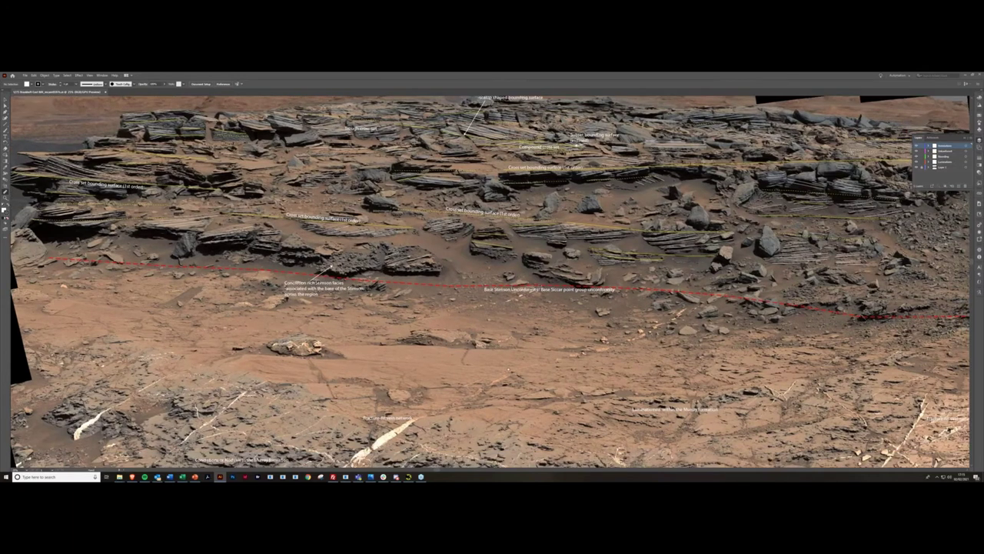
scroll(492, 283, down, 3)
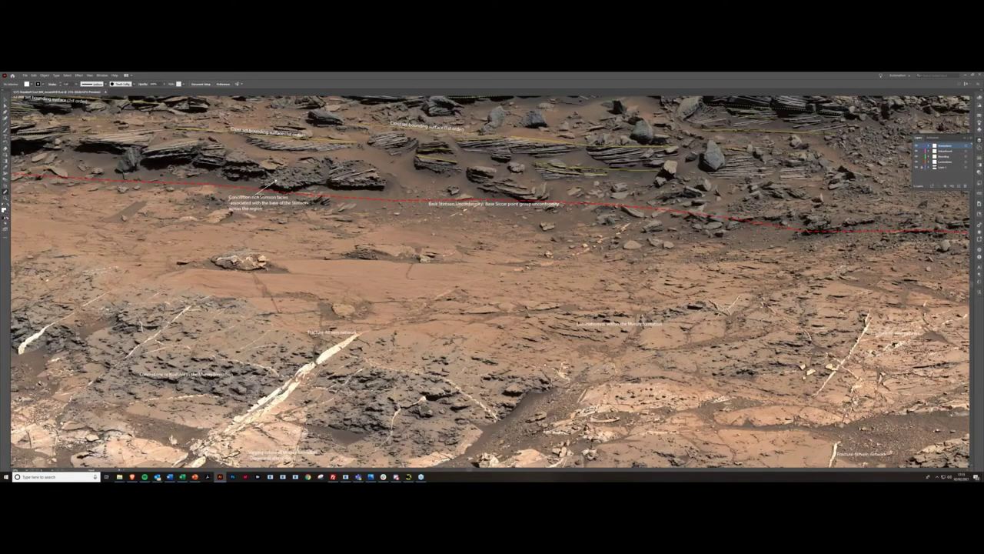
Examine the Murray formation and its labelled fracture networks below the unconformity along the mosaic's lower edge.
drag(505, 295, 480, 269)
drag(508, 308, 450, 229)
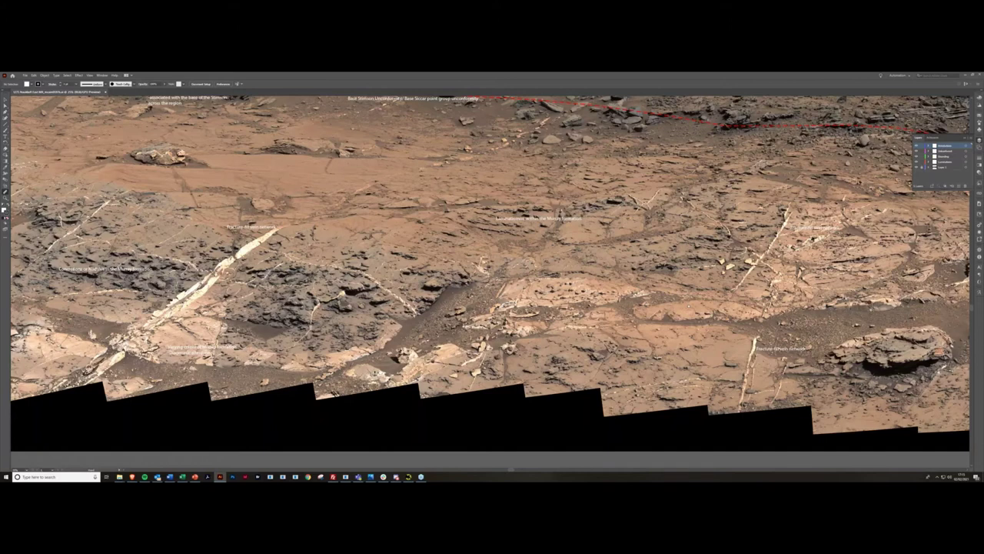
drag(504, 295, 416, 312)
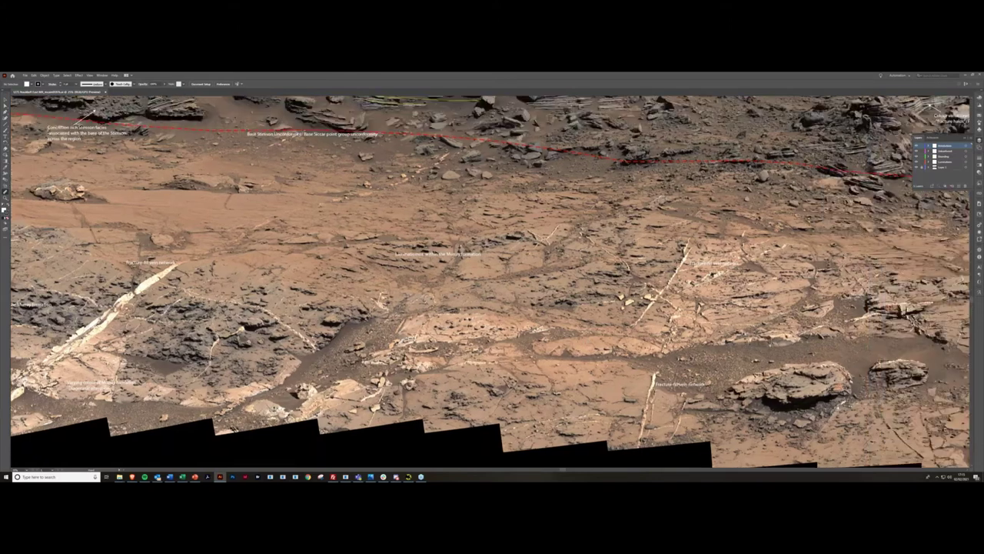
scroll(492, 282, right, 2)
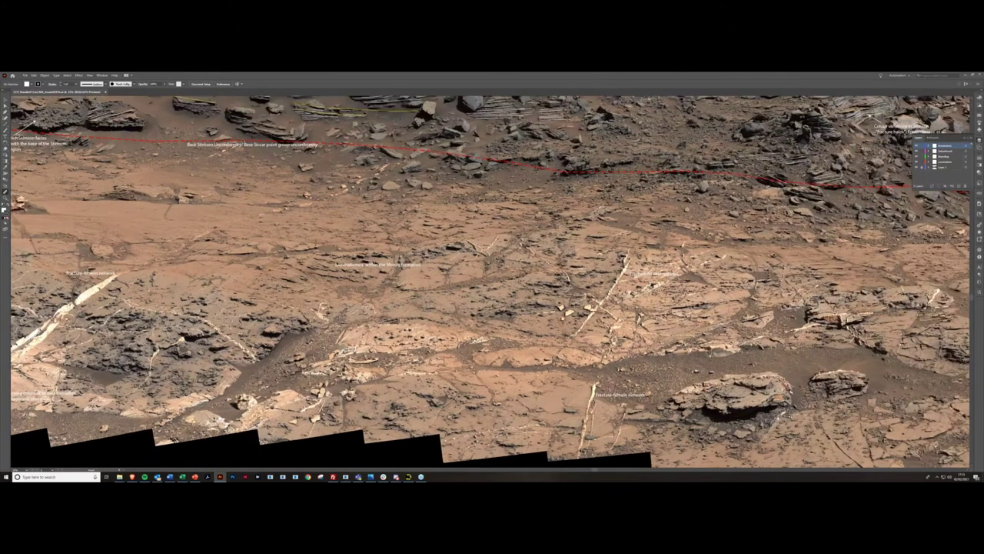
scroll(492, 281, up, 2)
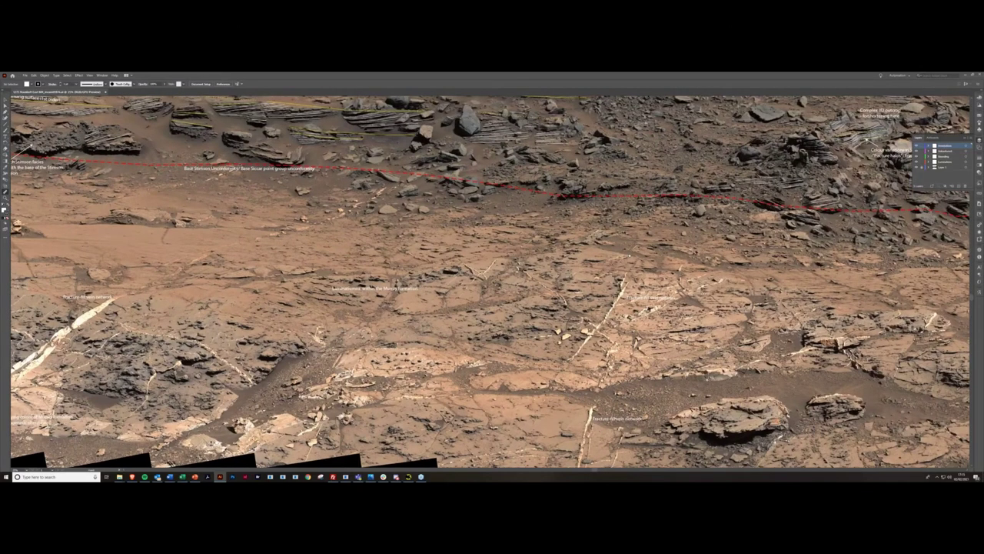
scroll(492, 282, up, 5)
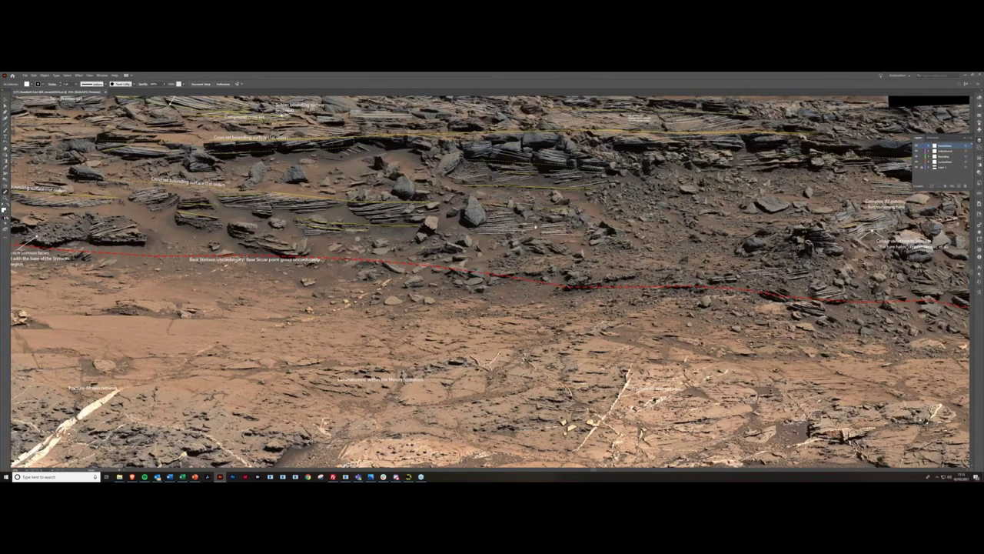
Examine the labelled bounding surfaces, trough cross-set edge and concretion-rich Stimson facies across the whole outcrop.
drag(535, 226, 542, 230)
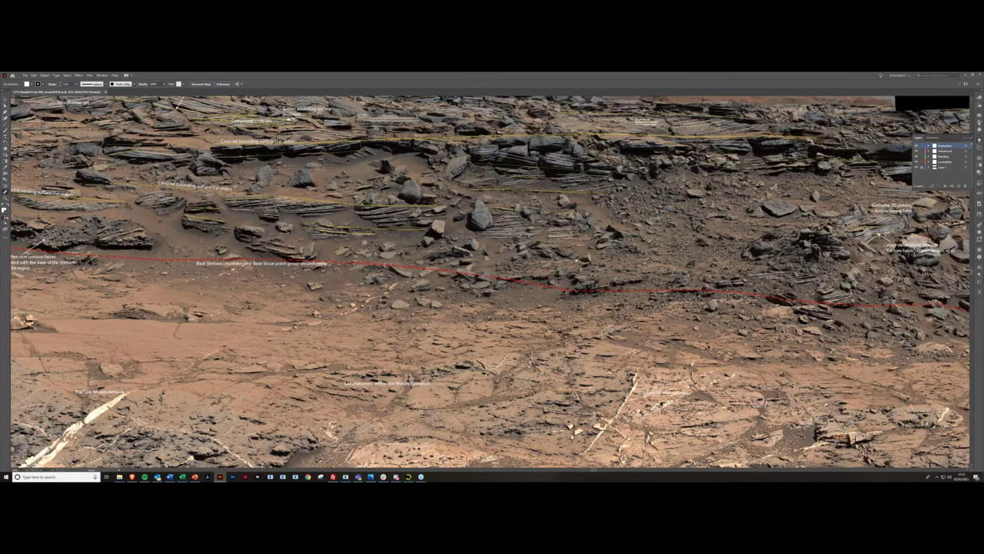
drag(577, 260, 625, 335)
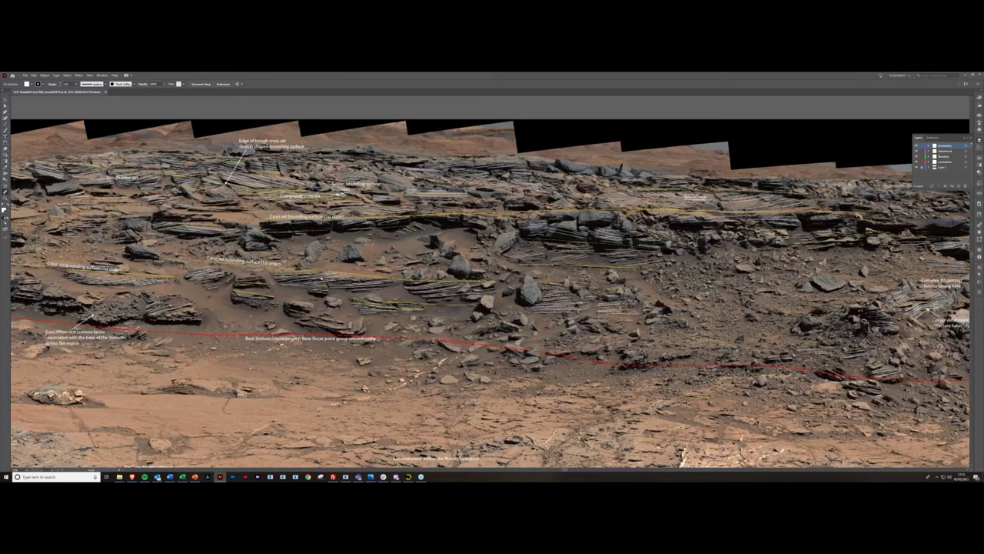
drag(321, 278, 419, 301)
drag(309, 379, 310, 378)
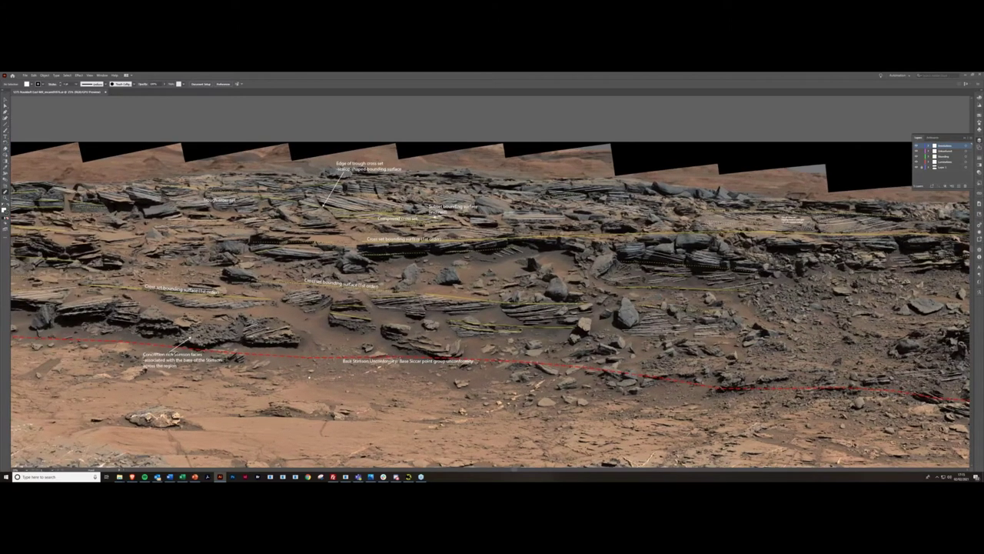
scroll(492, 293, down, 2)
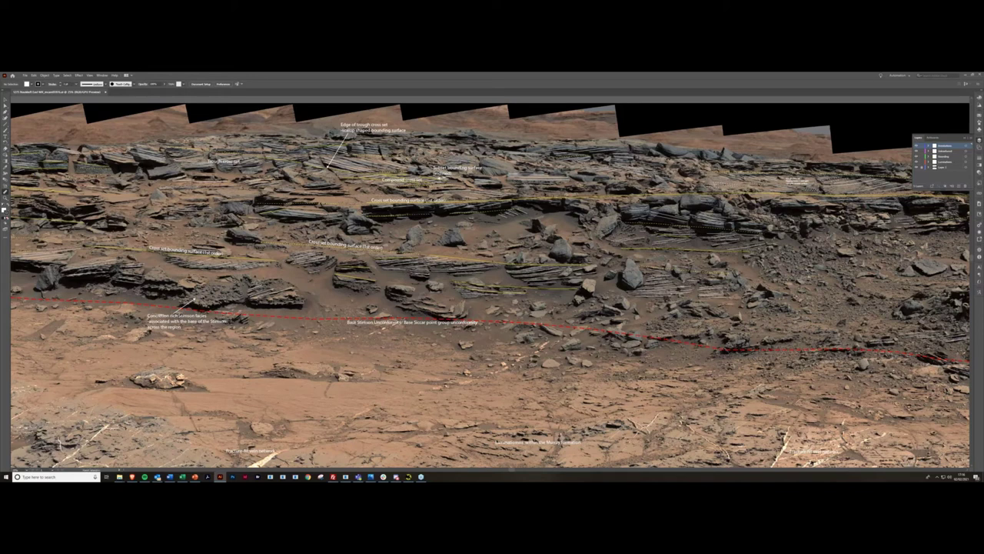
drag(512, 469, 502, 469)
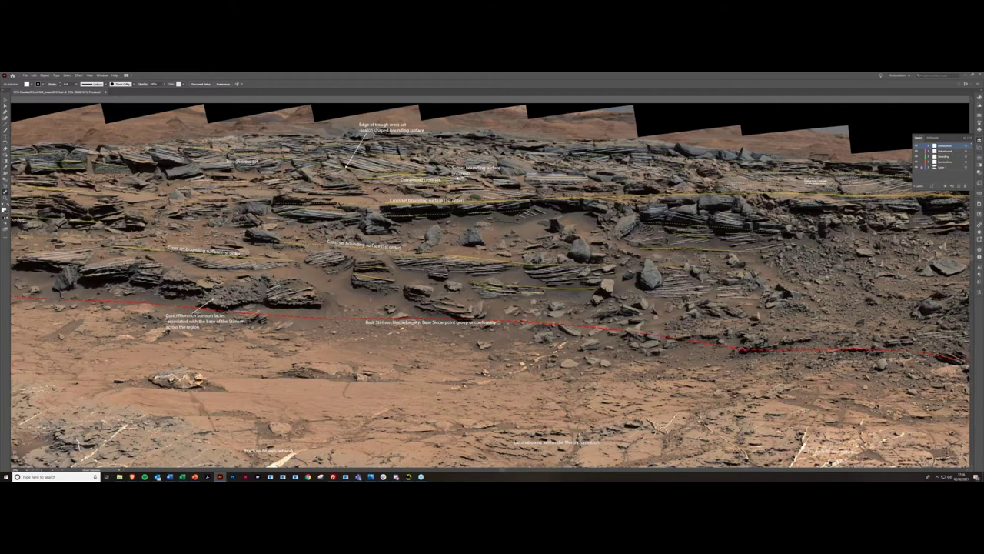
scroll(490, 287, left, 4)
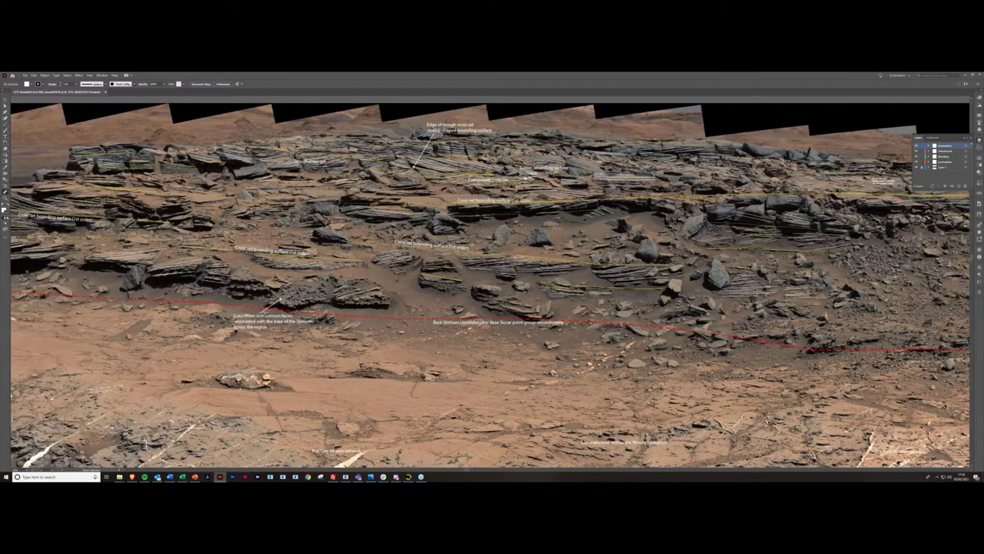
scroll(490, 288, left, 1)
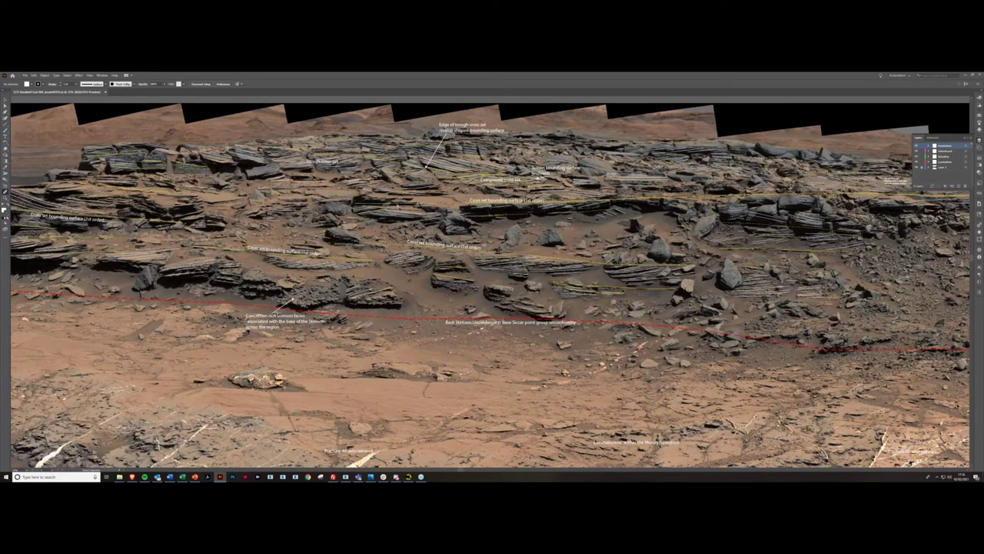
scroll(490, 287, left, 4)
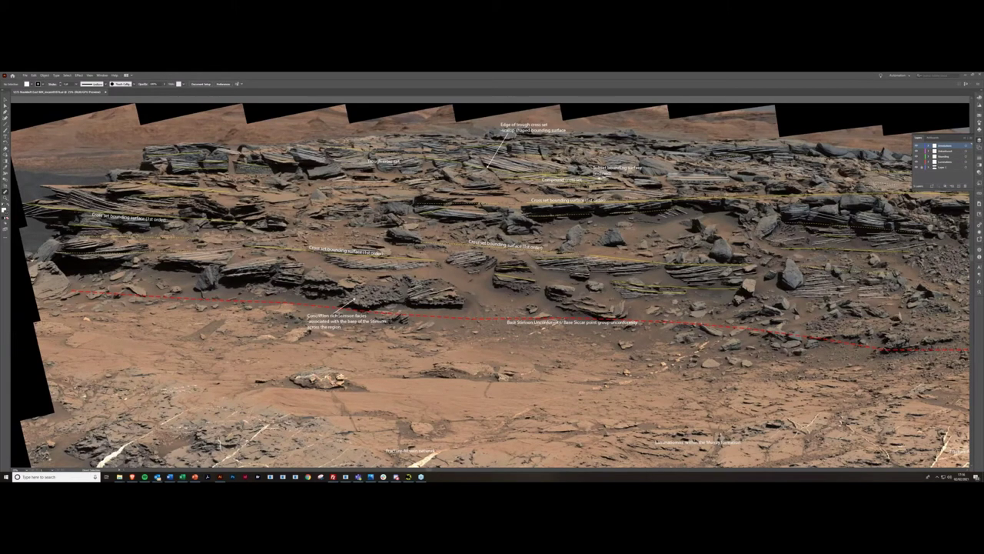
Hide the interpretation layers to inspect the bare outcrop image, and show all of them again.
drag(917, 154, 916, 163)
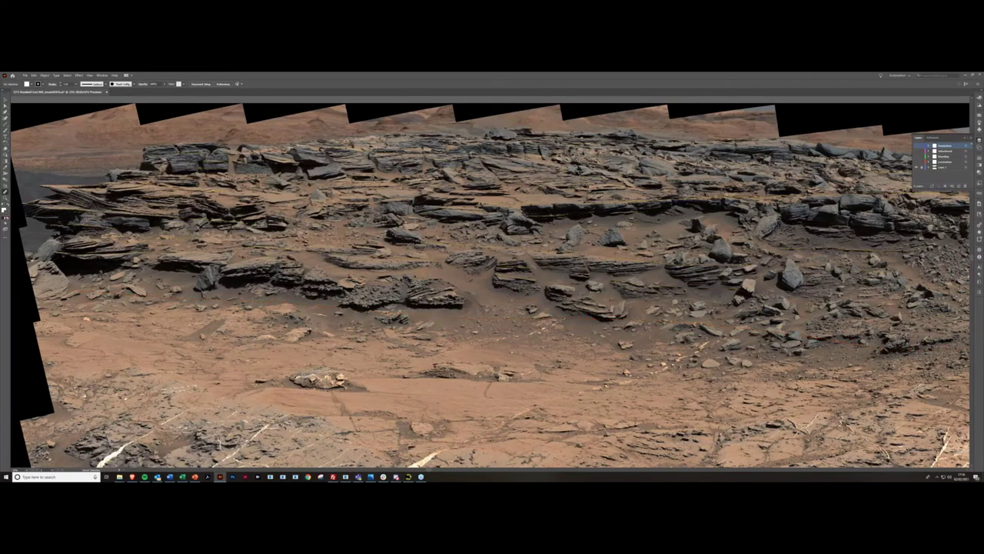
drag(452, 236, 146, 198)
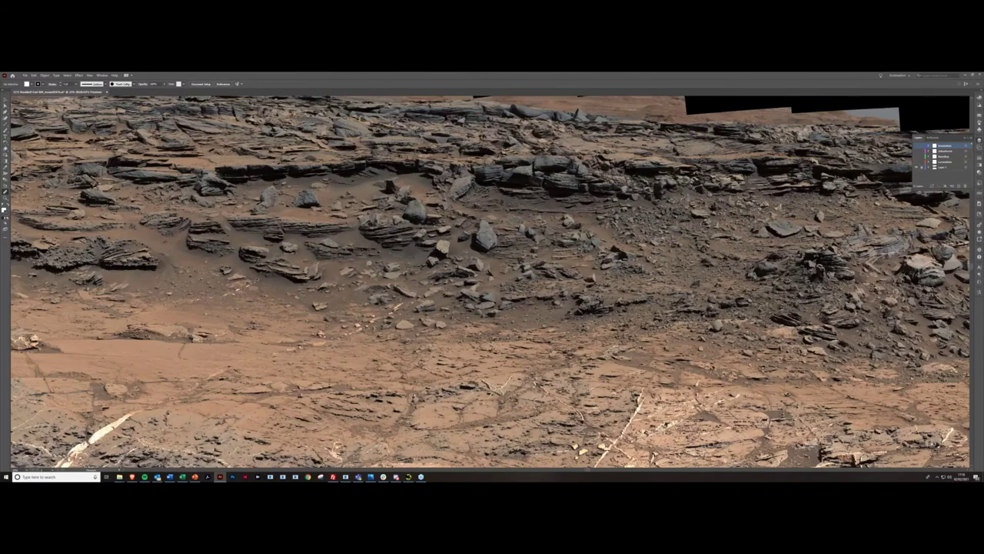
drag(462, 231, 368, 231)
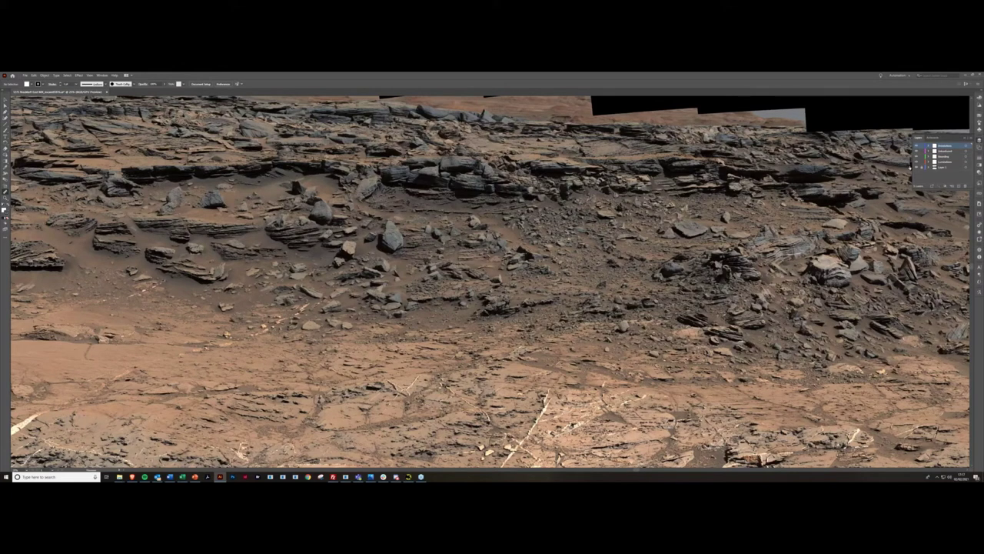
click(915, 162)
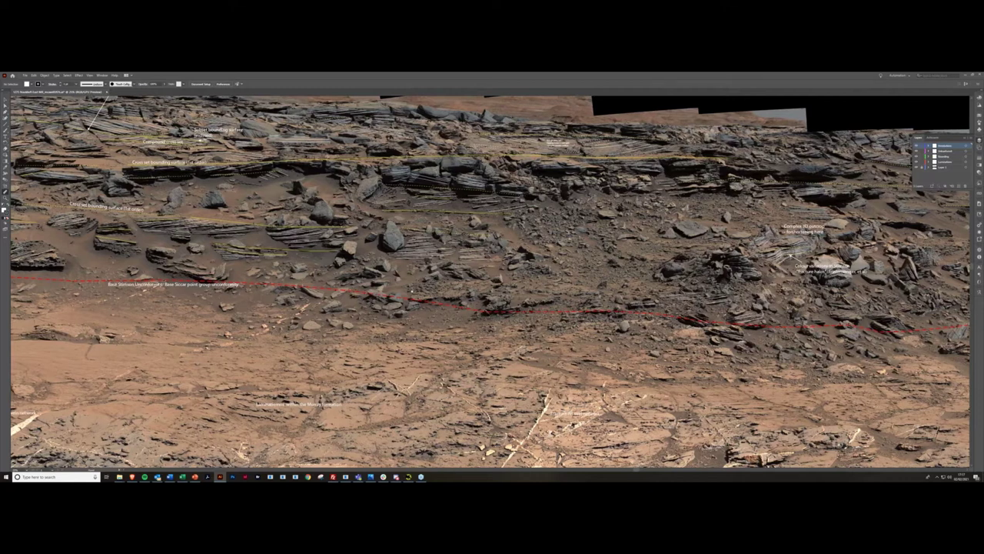
drag(407, 254, 577, 316)
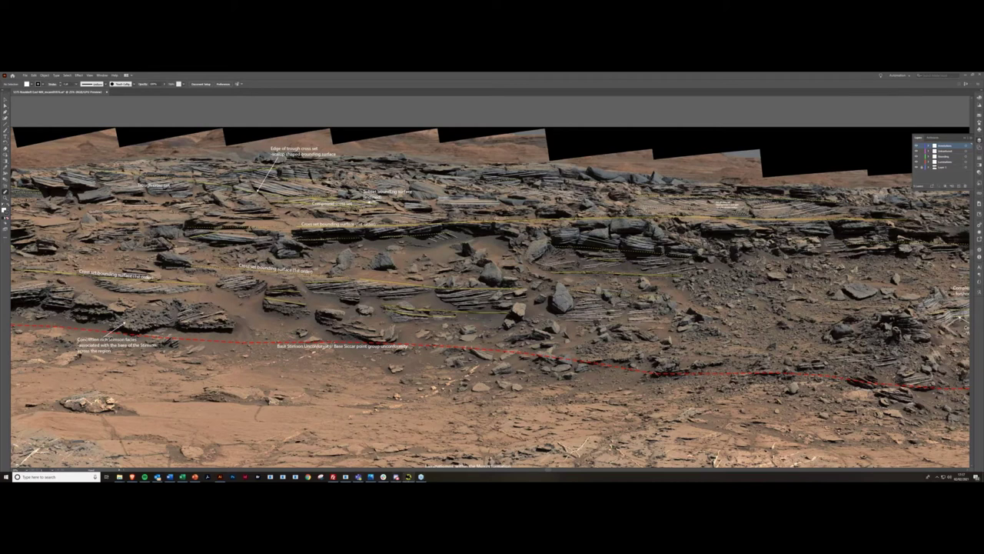
Switch to the PRo3D viewer and start a surface import to bring up its folder selection.
click(410, 477)
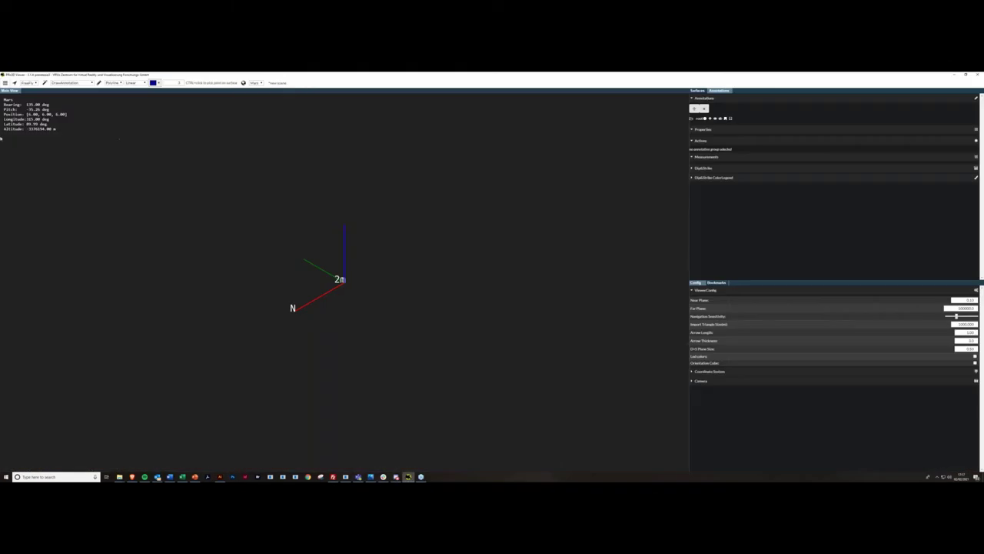
click(5, 83)
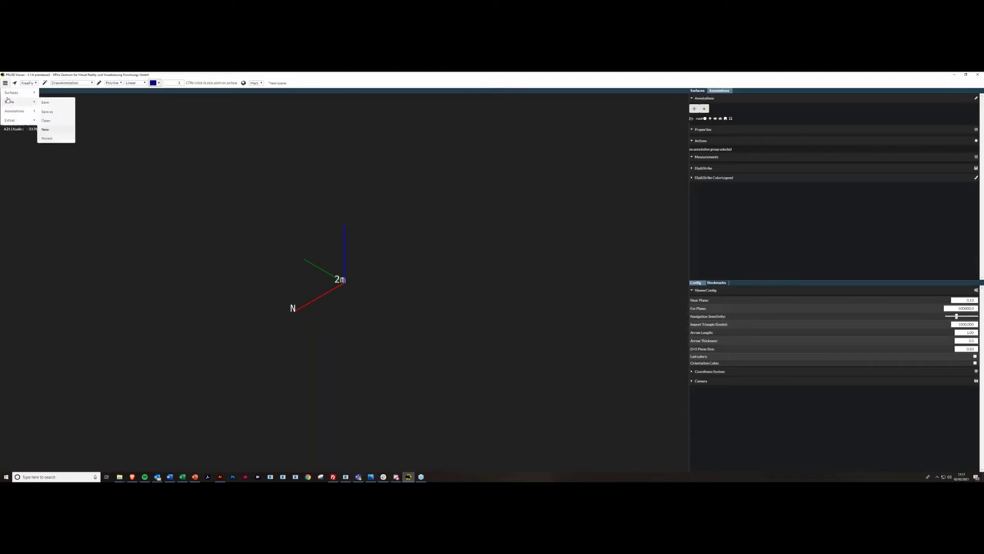
mouse_move(23, 92)
click(59, 92)
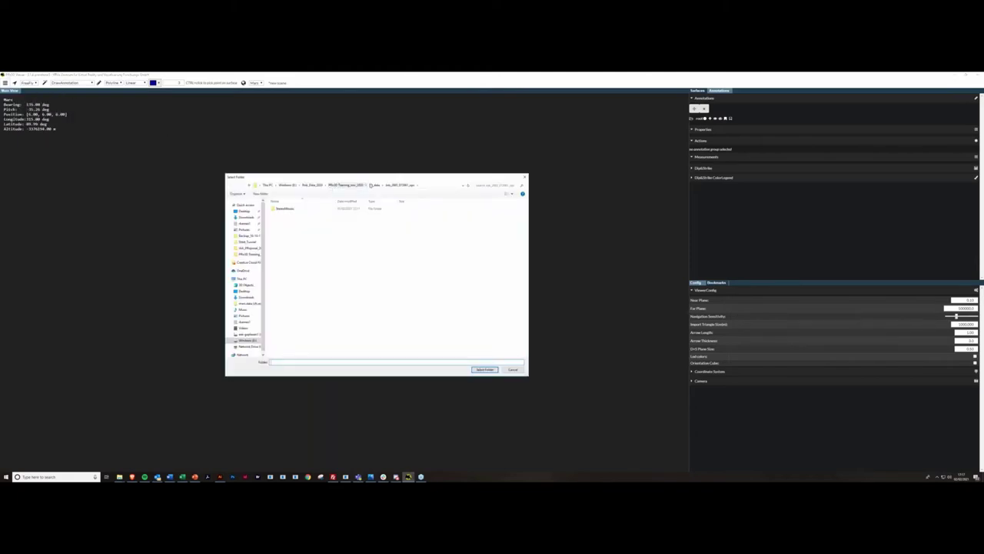
Browse from the 3D data folder into the Job_1275 OPC folder and through its nested StereoMosaic folders.
click(373, 185)
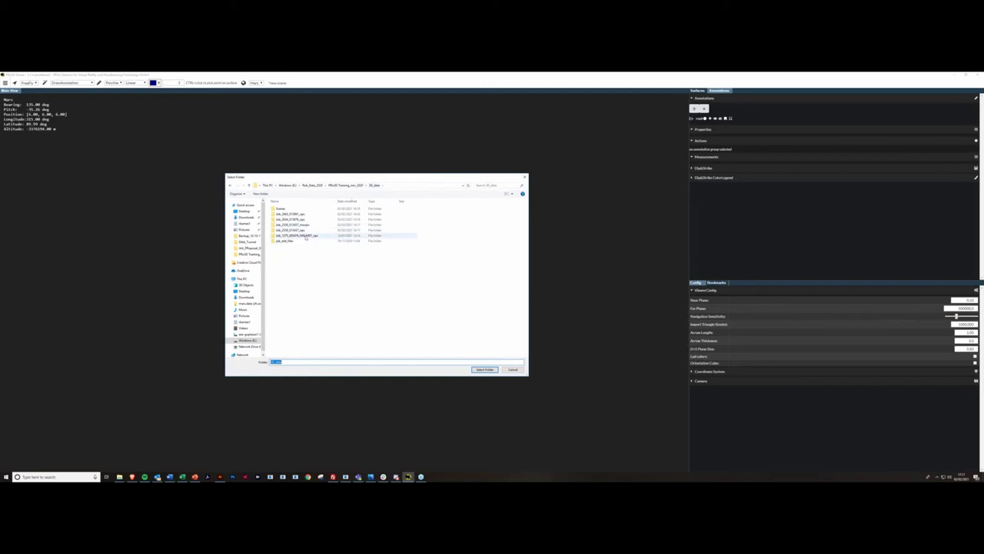
click(305, 236)
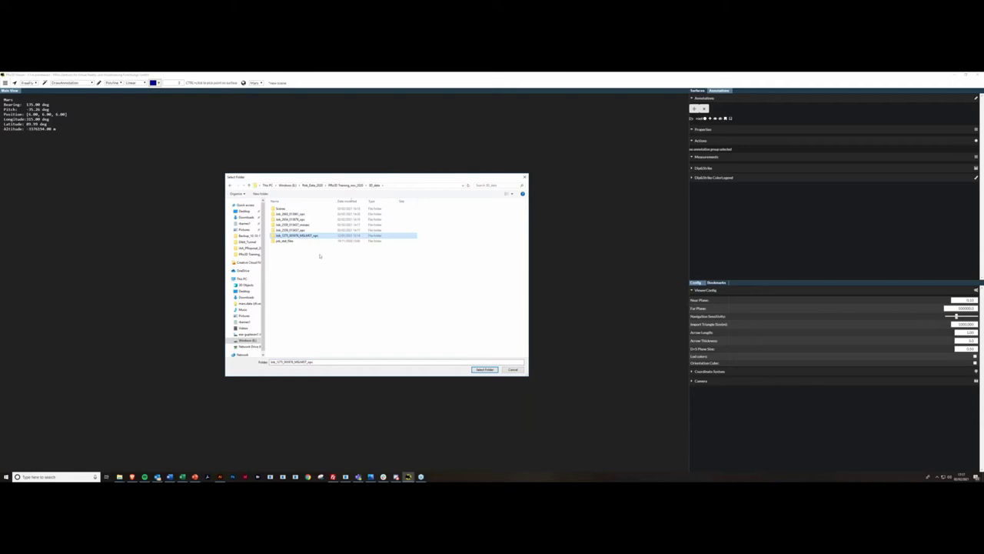
double_click(319, 235)
double_click(286, 209)
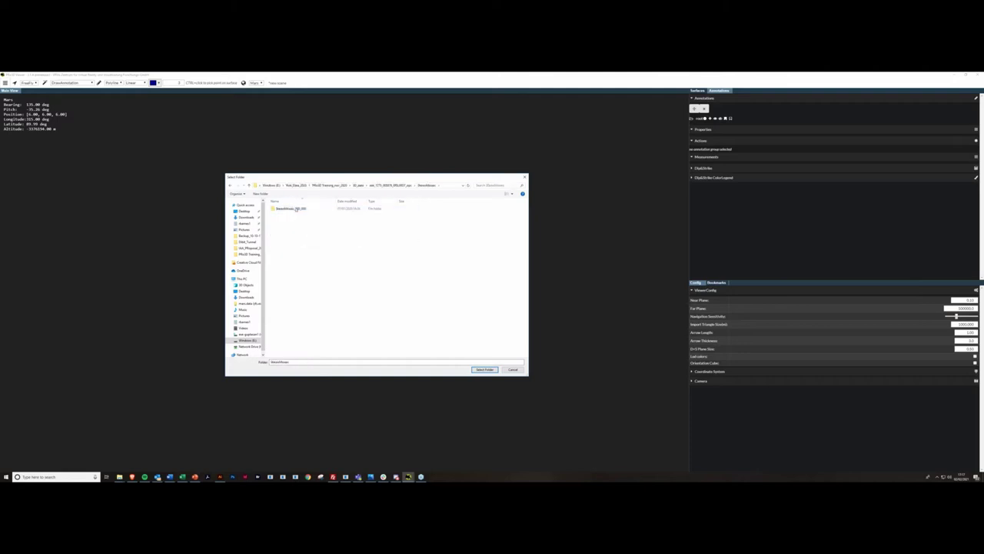
click(296, 210)
double_click(295, 210)
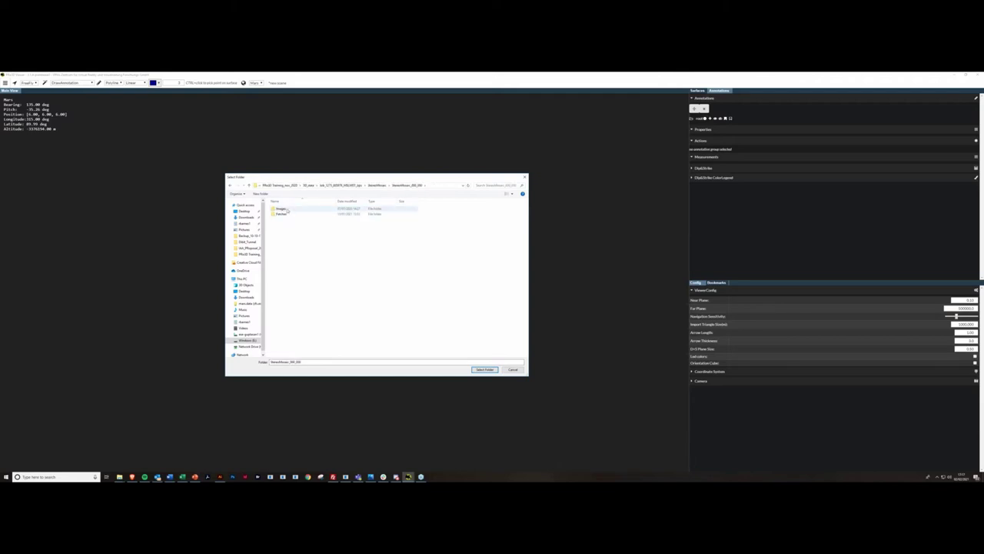
Check the Images and Patches subfolders and return to the parent StereoMosaic folder.
click(286, 208)
click(286, 214)
key(alt+Left)
key(alt+Left)
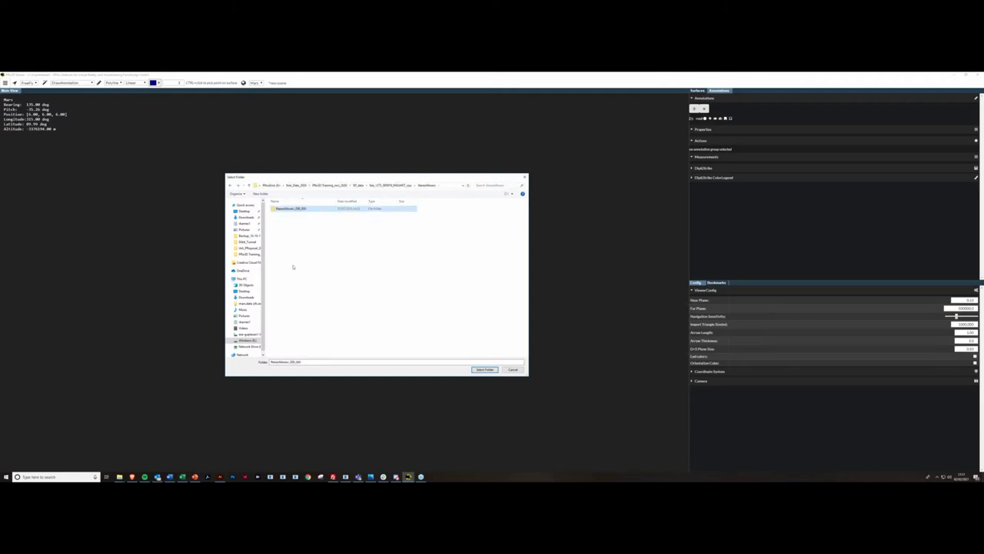
Return to the 3D data folder and import the Job_1275 OPC folder as a surface.
key(alt+Up)
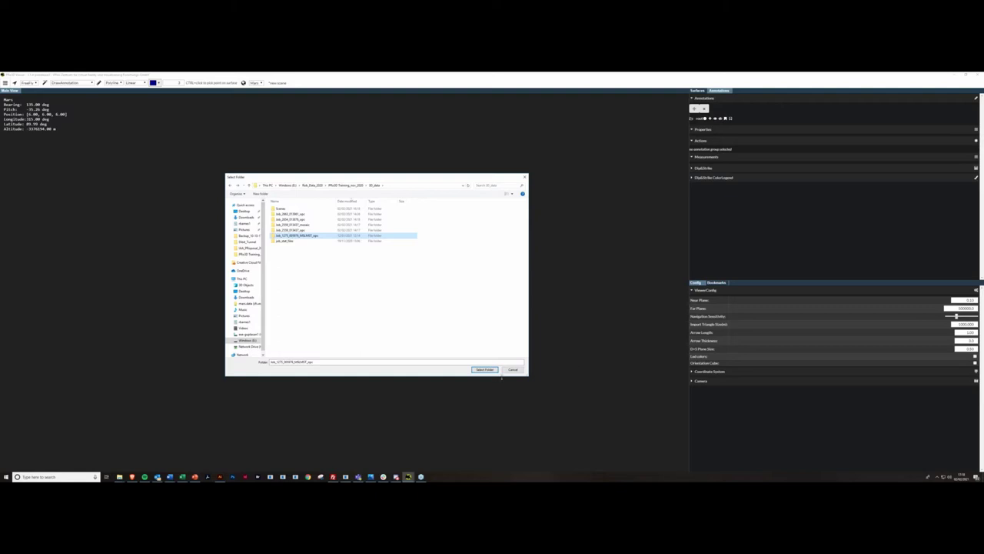
click(486, 371)
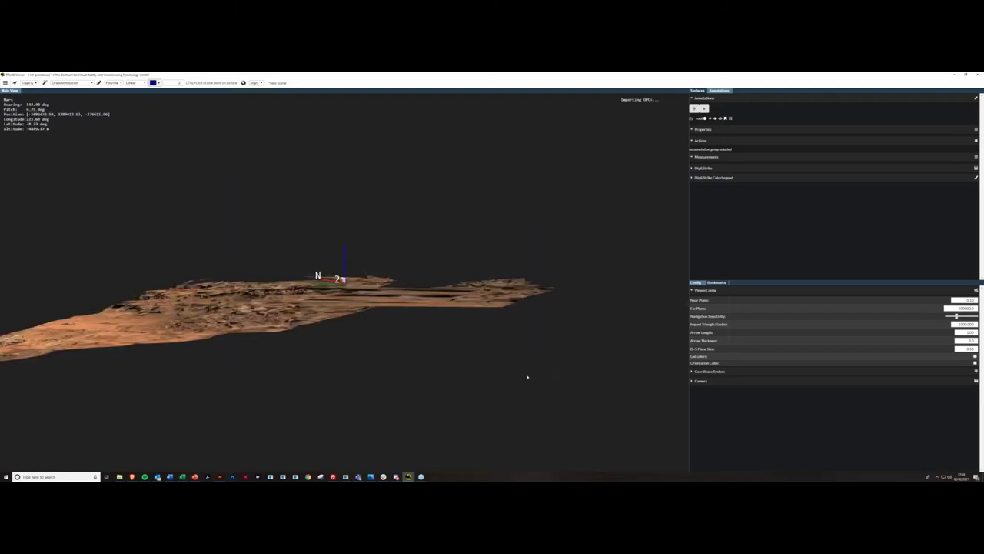
Examine the imported outcrop surface from several viewpoints, from its low edge-on profile to an overview of the rock face.
middle_drag(526, 373, 437, 349)
drag(437, 347, 437, 375)
key(a)
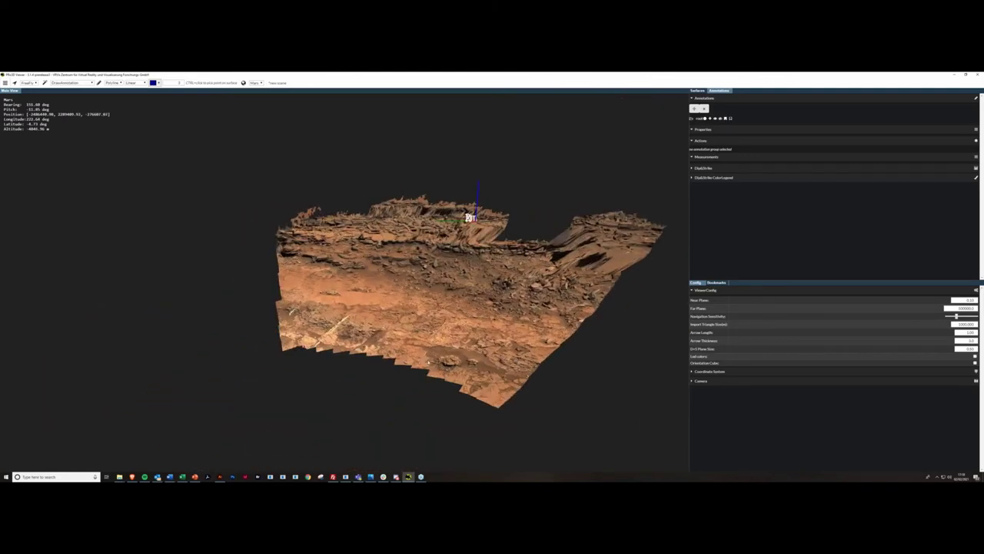
key(w)
key(w)
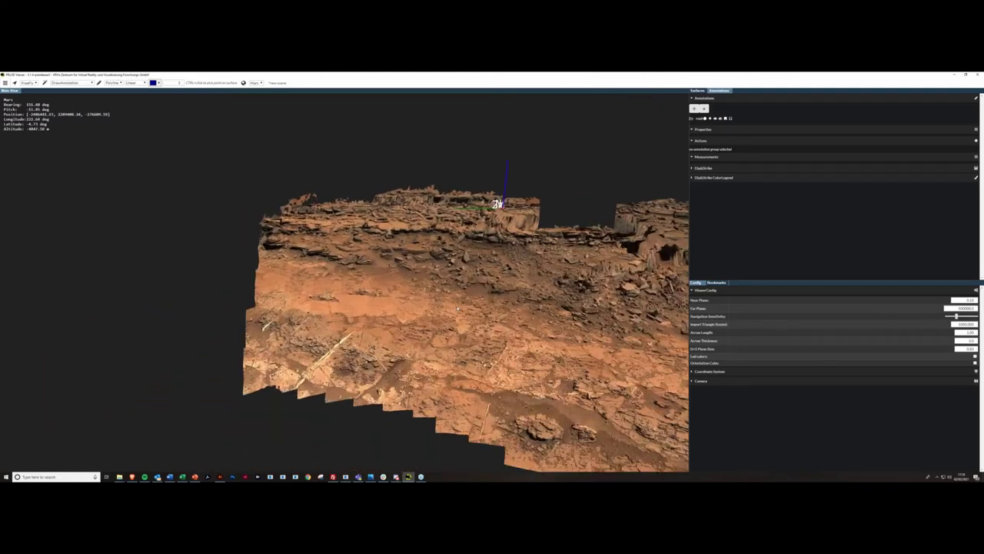
drag(446, 328, 459, 320)
middle_drag(459, 320, 441, 324)
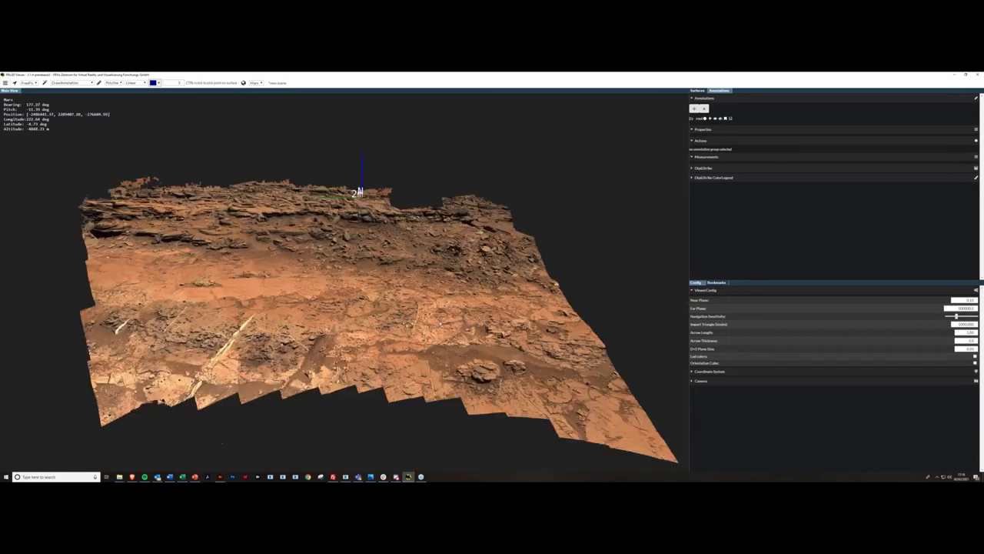
drag(440, 324, 436, 323)
middle_drag(436, 324, 436, 328)
Select the StereoMosaic surface in the surface list and show its properties.
click(698, 91)
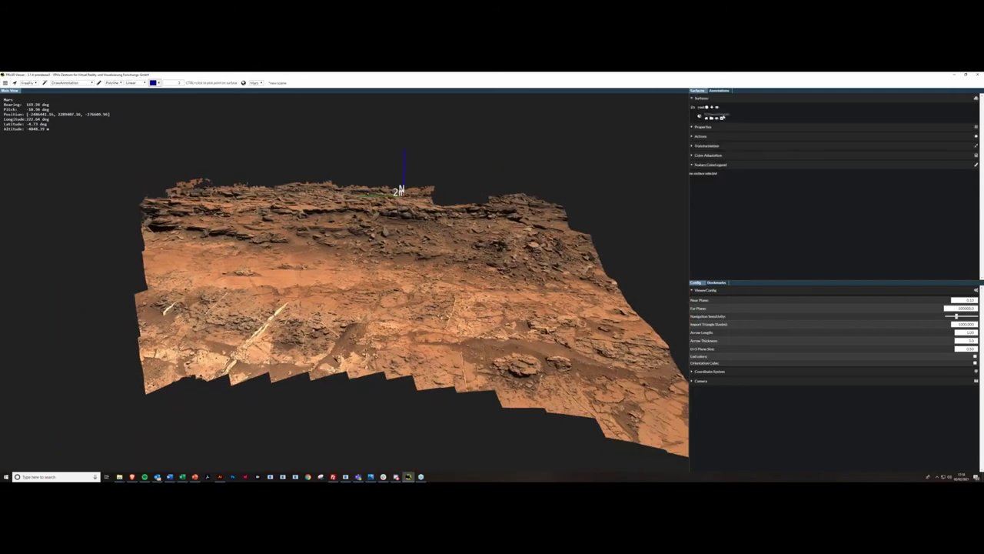
click(717, 115)
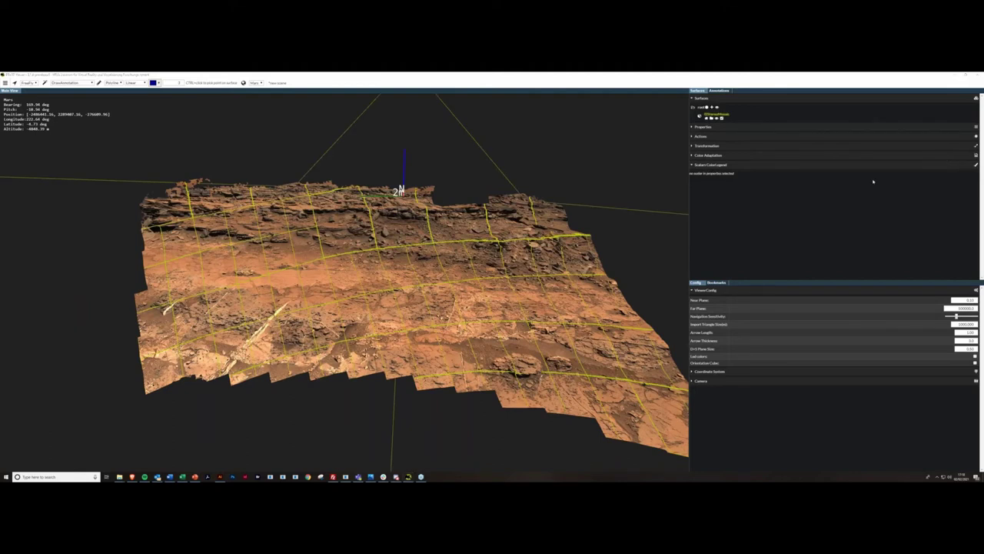
click(702, 126)
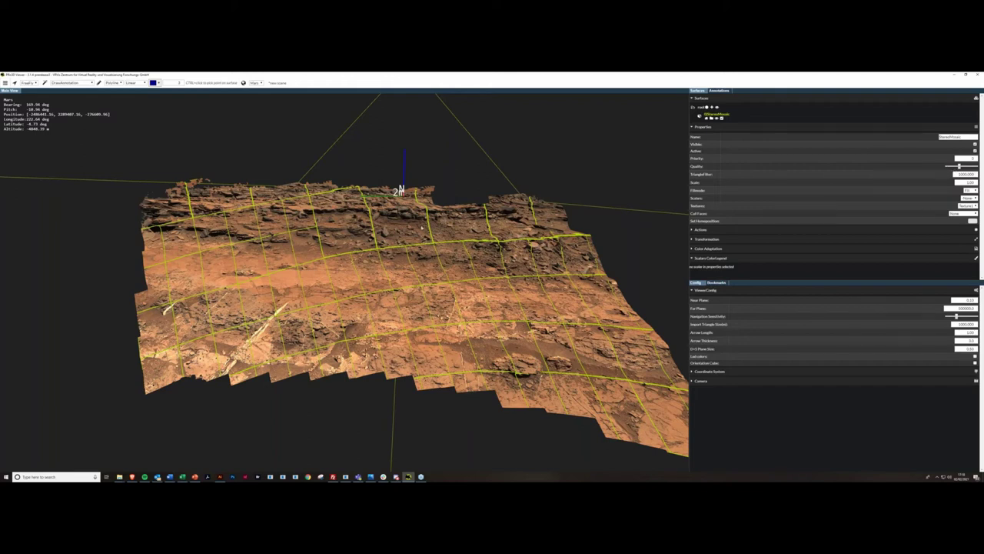
Set the StereoMosaic surface's fill mode to Line so it renders as a wireframe.
drag(506, 279, 523, 360)
middle_drag(449, 231, 427, 133)
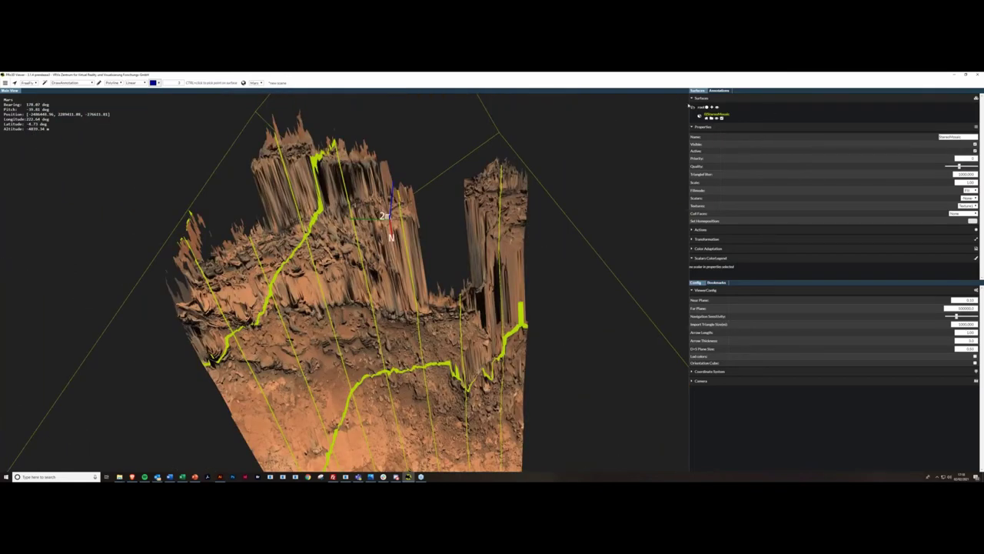
click(969, 190)
click(968, 199)
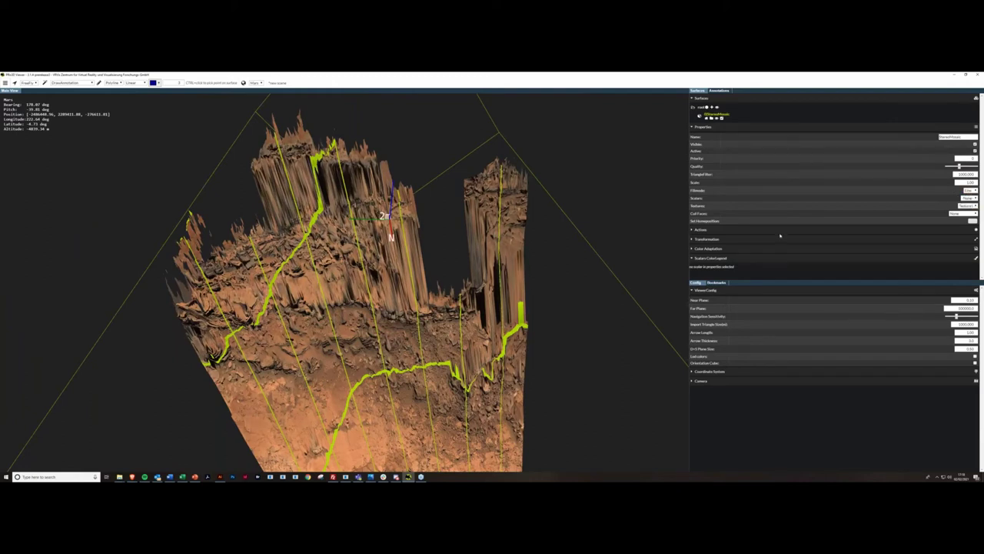
Examine the wireframe mesh up close and from above, including the stretched triangles along the upper ledges.
scroll(273, 330, up, 1)
scroll(281, 277, up, 2)
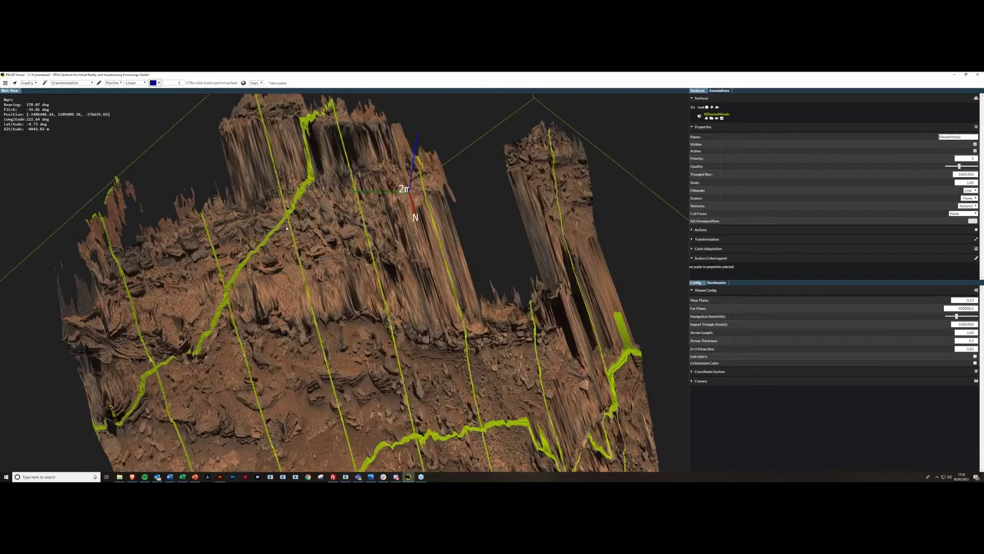
scroll(332, 306, up, 3)
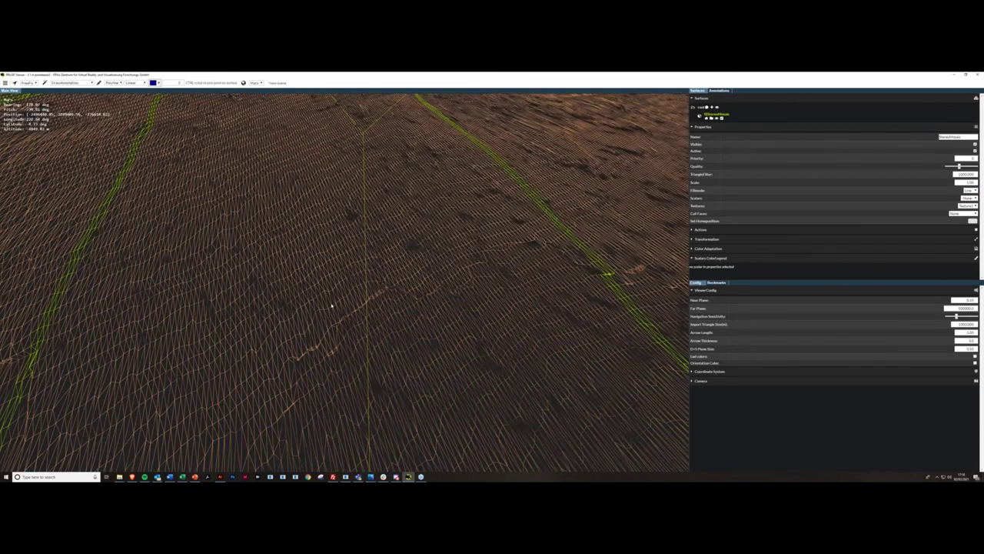
scroll(334, 312, up, 2)
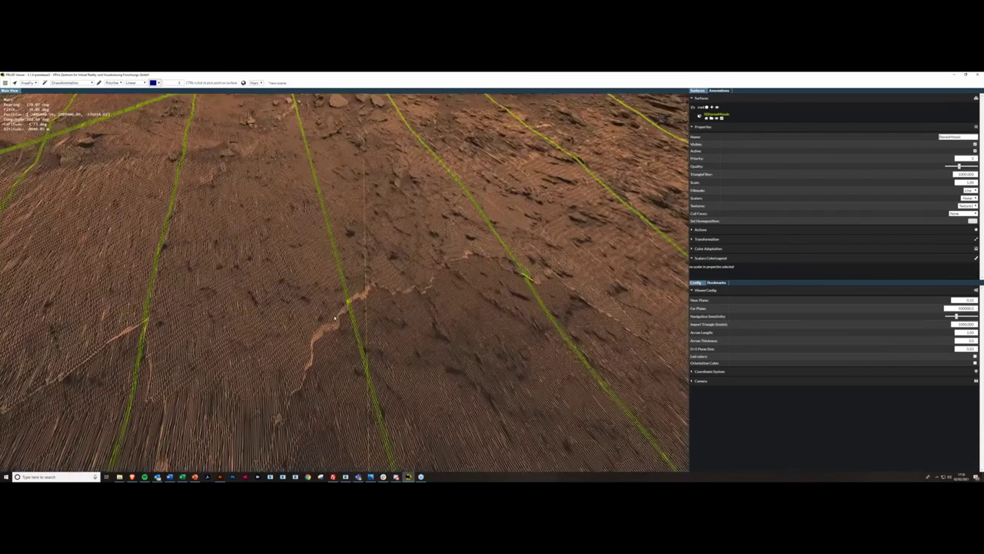
scroll(335, 318, down, 3)
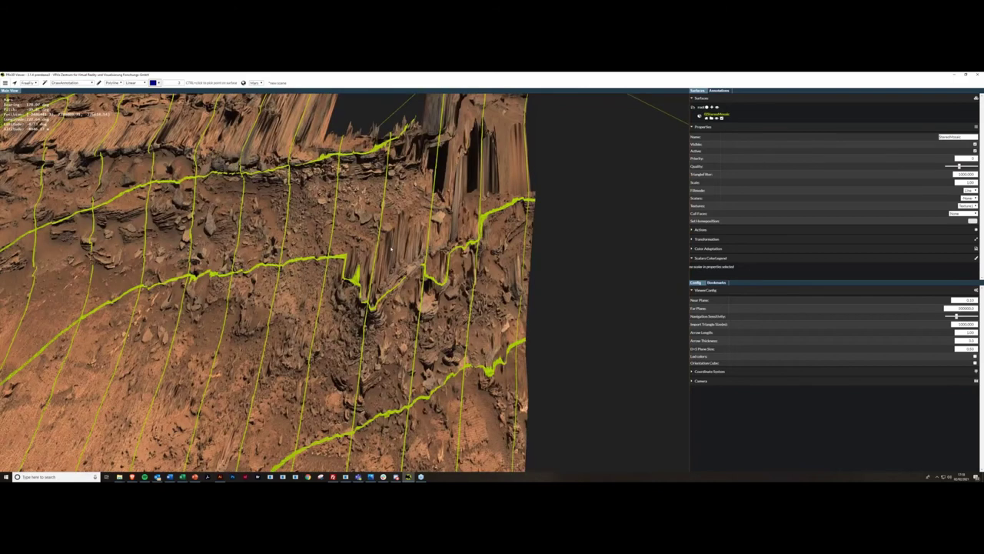
drag(391, 249, 377, 240)
scroll(377, 239, down, 2)
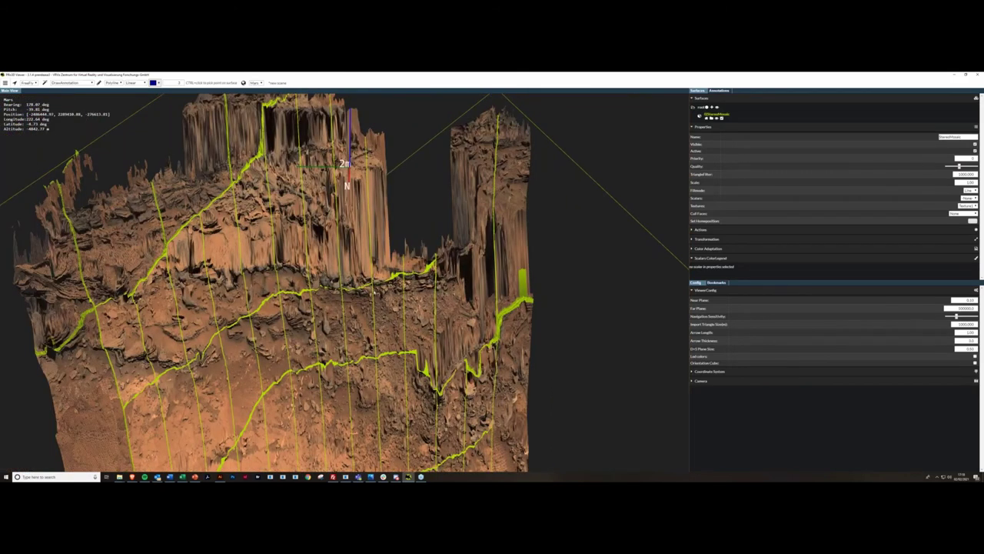
drag(379, 304, 365, 283)
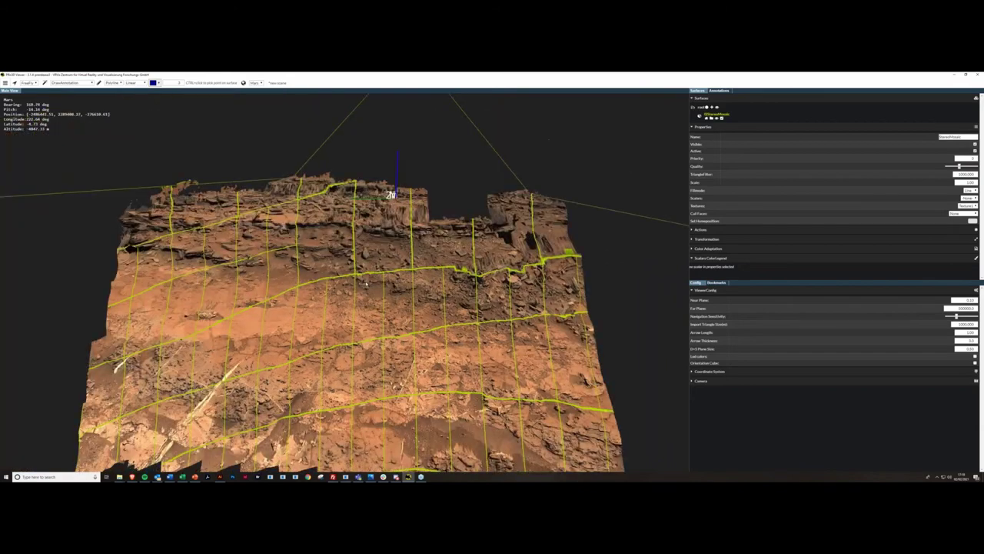
middle_drag(366, 284, 366, 274)
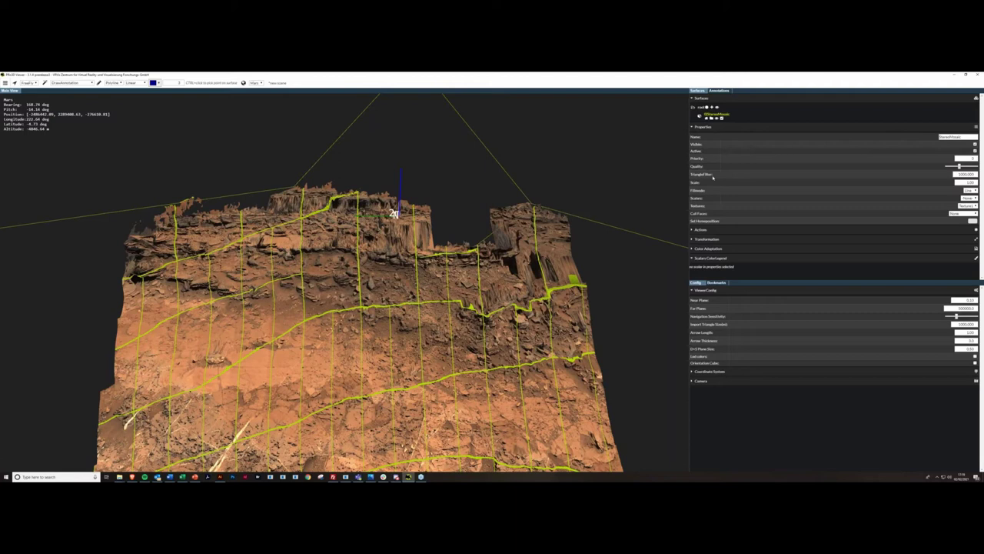
Lower the surface's triangle filter size to remove the large stretched triangles from the mesh.
double_click(961, 174)
text(1.0)
key(Return)
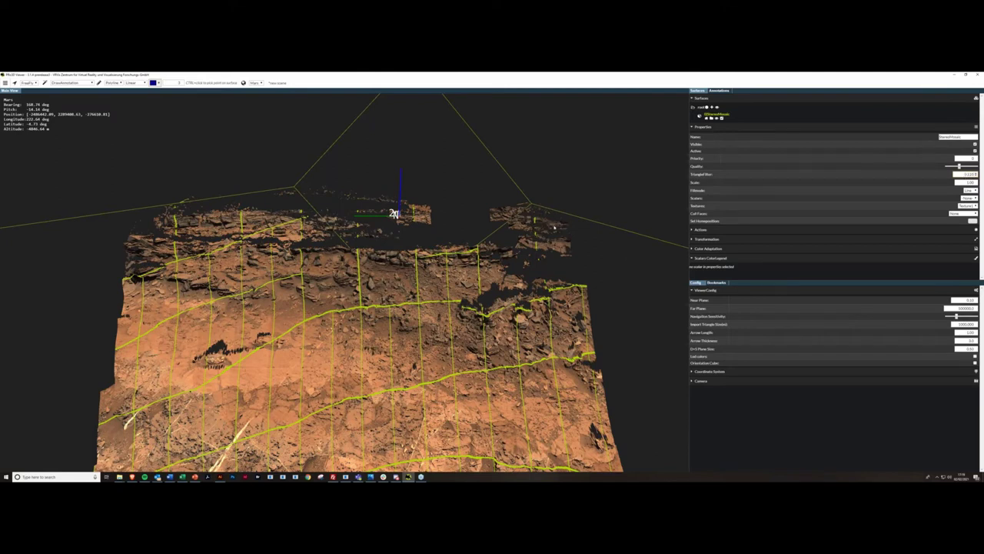
Try the surface's quality setting at its minimum and return it to around the middle of its range.
scroll(554, 228, down, 1)
mouse_move(554, 229)
middle_down()
mouse_move(545, 246)
mouse_move(539, 234)
middle_up()
right_drag(540, 234, 559, 228)
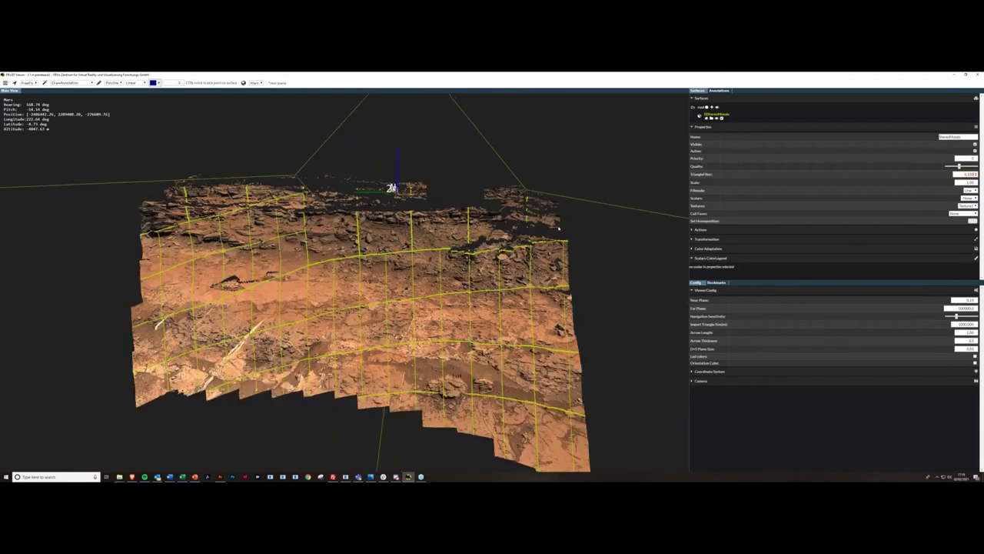
middle_drag(559, 229, 548, 212)
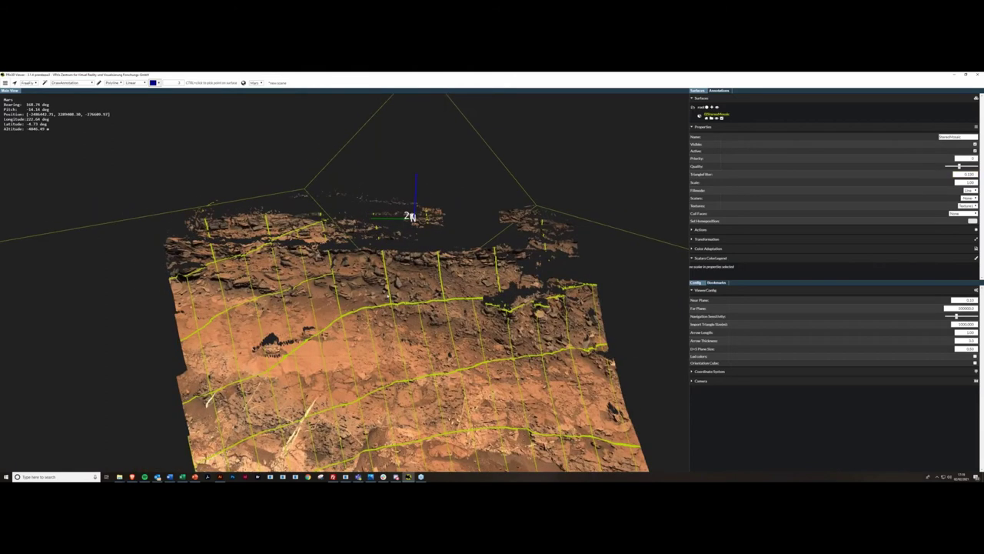
right_drag(413, 218, 407, 164)
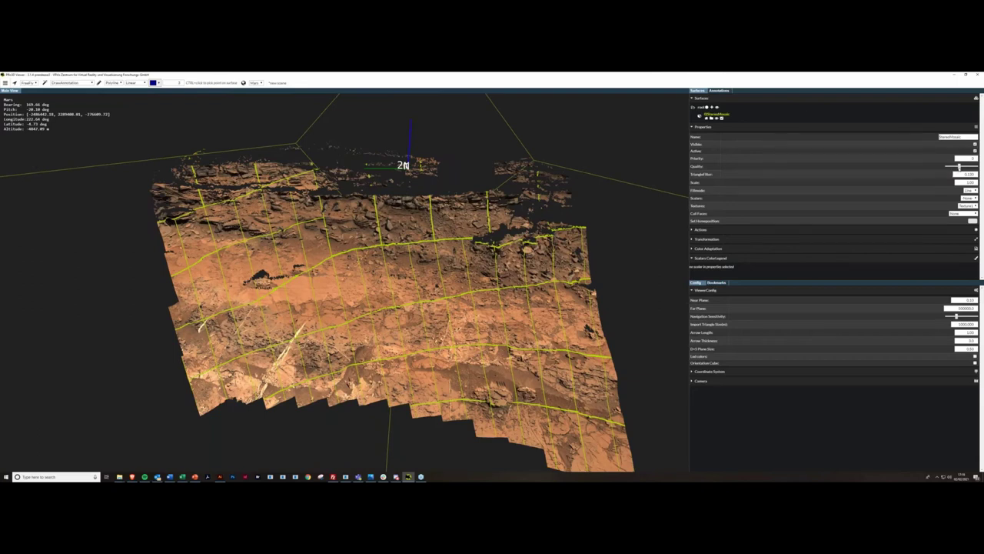
drag(960, 166, 851, 167)
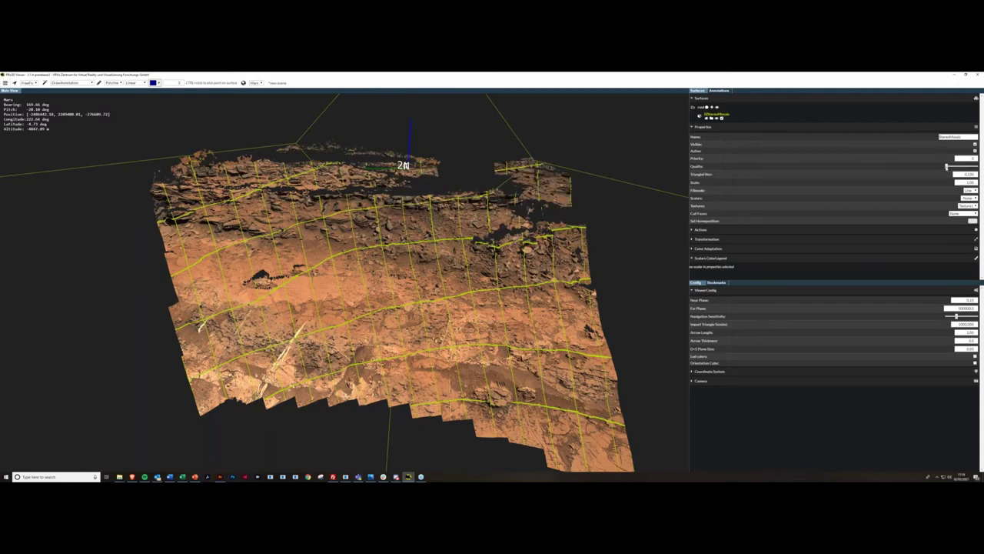
drag(947, 166, 954, 167)
drag(955, 166, 959, 166)
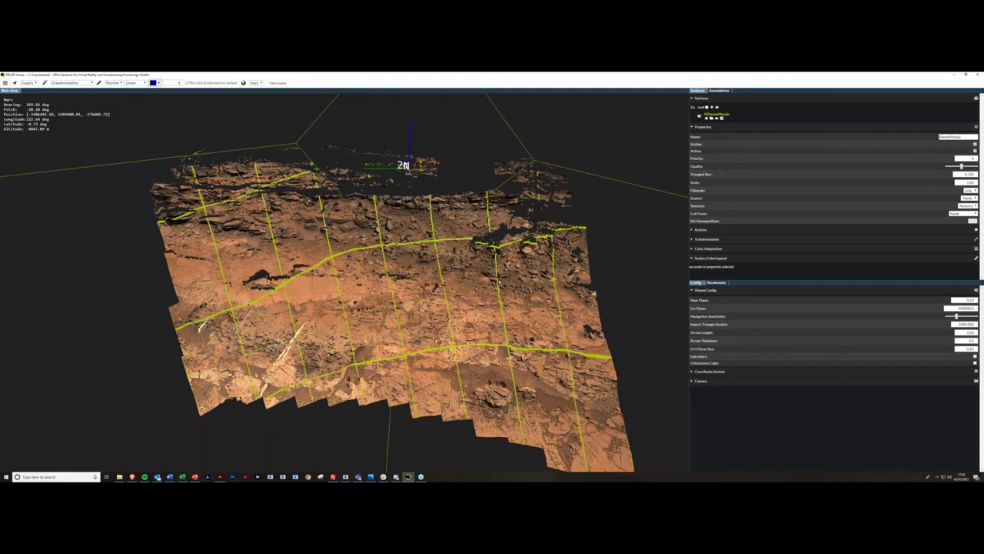
Examine how the surface patches switch detail level as the camera approaches and retreats from the outcrop.
right_drag(501, 286, 501, 293)
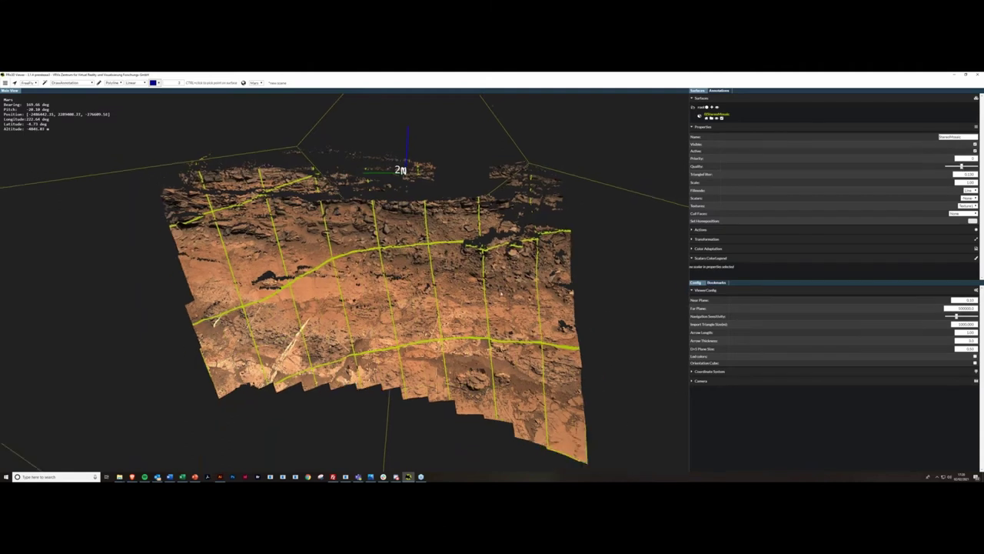
scroll(501, 290, up, 2)
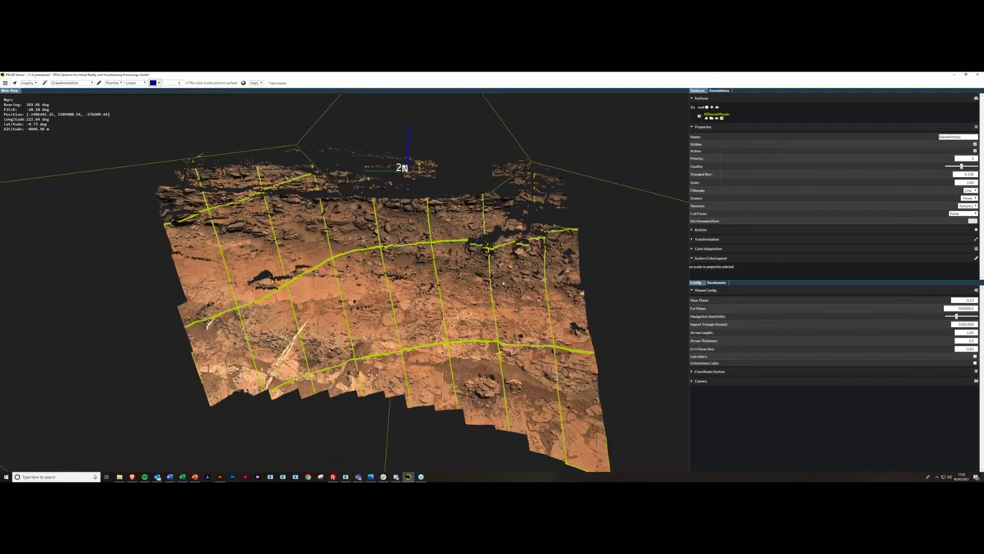
scroll(504, 283, up, 2)
scroll(501, 276, up, 2)
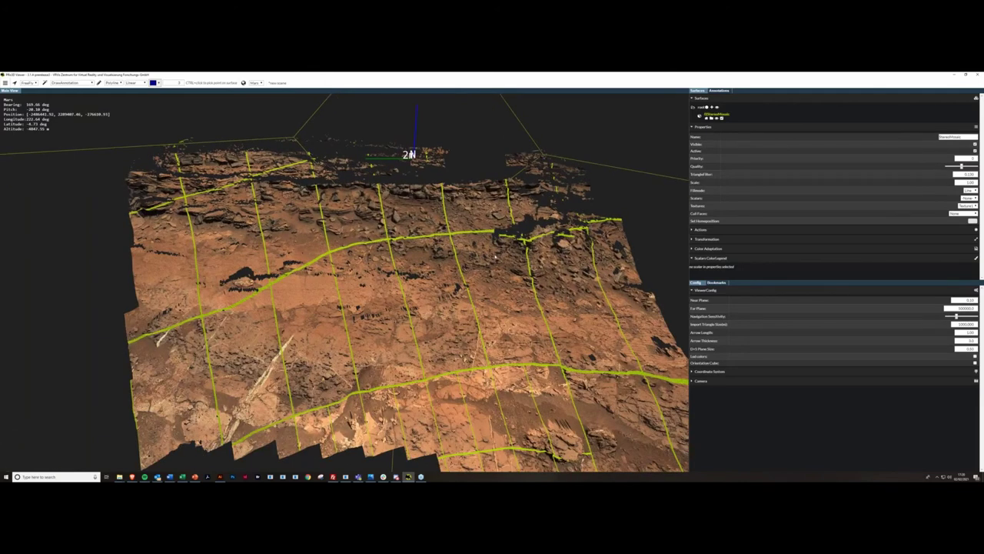
scroll(492, 246, up, 2)
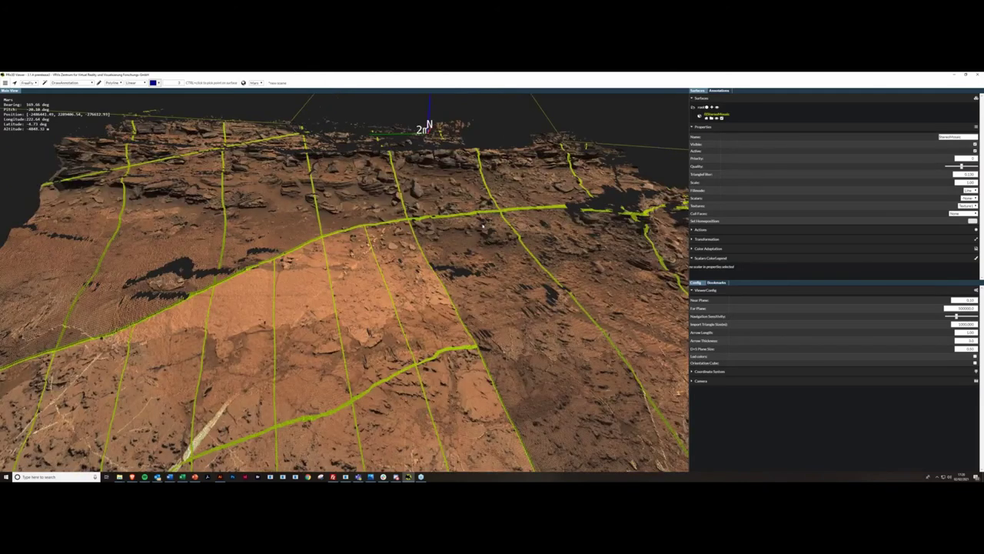
scroll(483, 227, up, 3)
scroll(439, 282, down, 5)
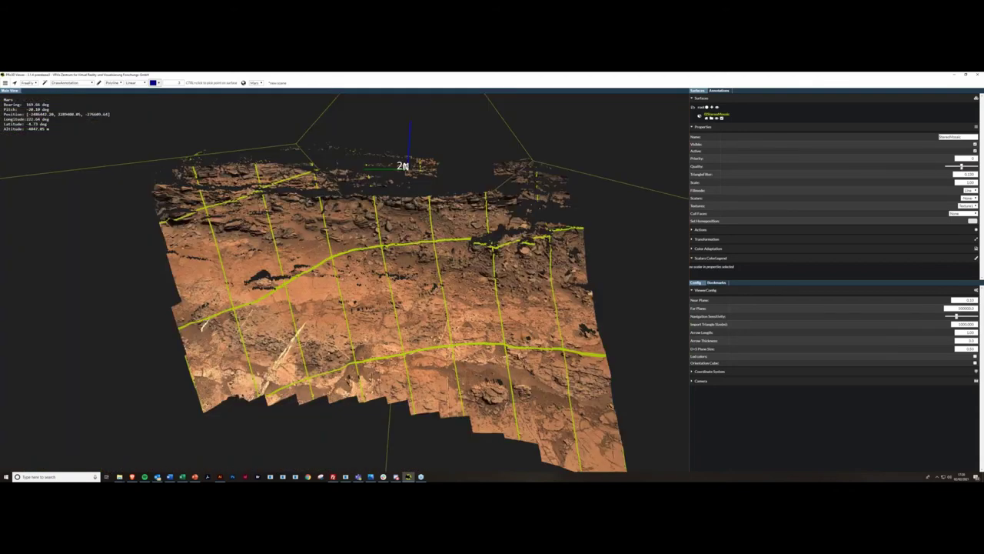
Set the surface's quality value to its minimum and its fill mode to Fill.
drag(962, 166, 916, 175)
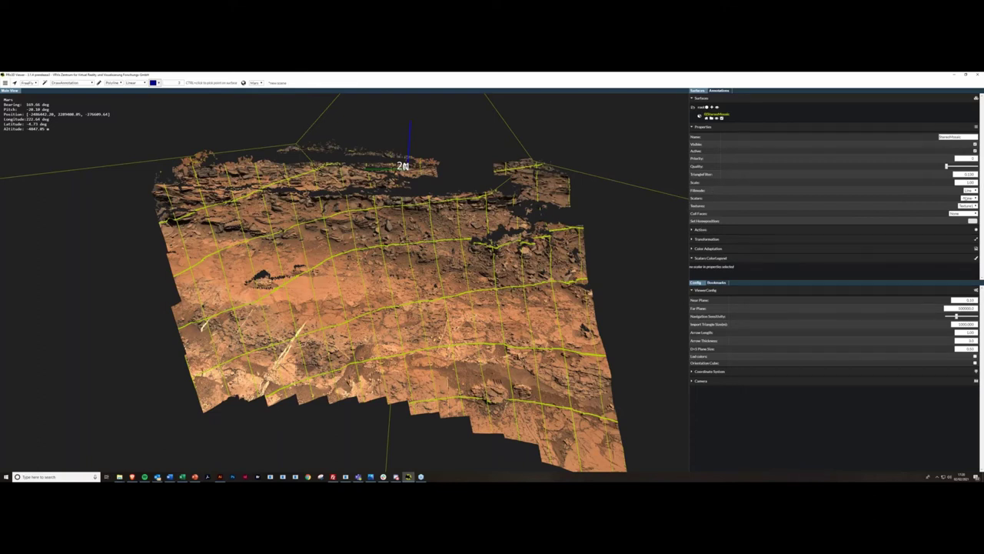
click(970, 190)
click(969, 196)
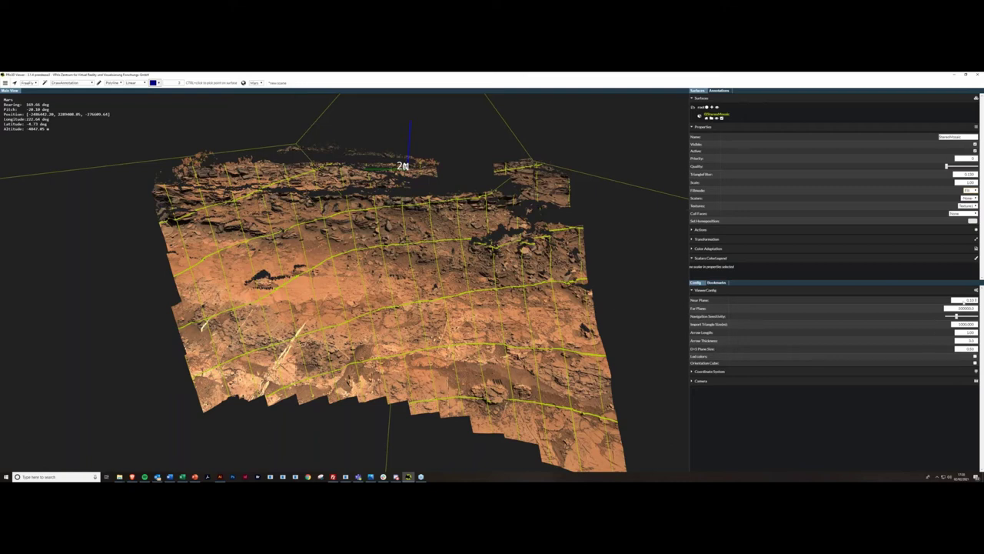
Try a larger near plane distance that clips the foreground, and set the near plane to 0.01.
drag(966, 301, 981, 302)
text(0)
drag(982, 302, 982, 301)
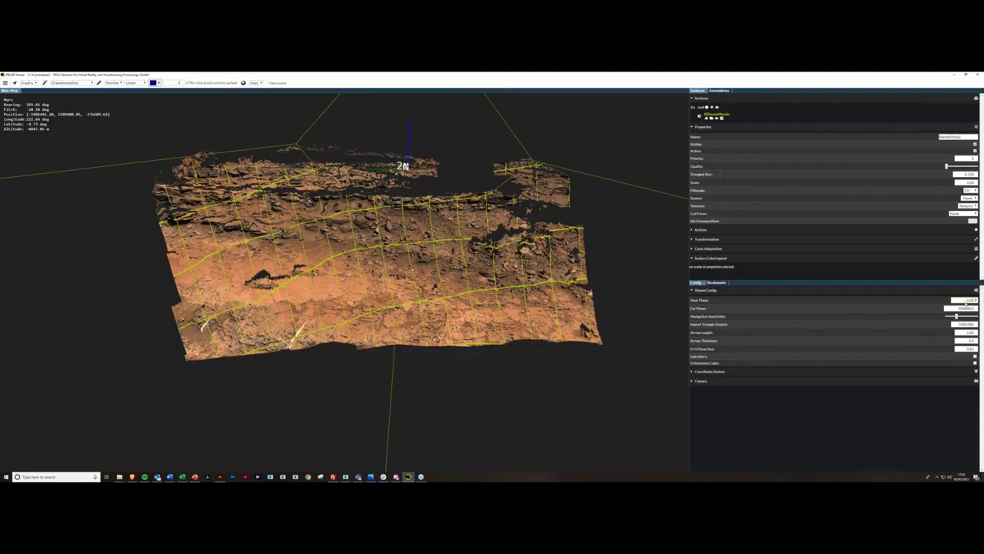
scroll(967, 302, up, 5)
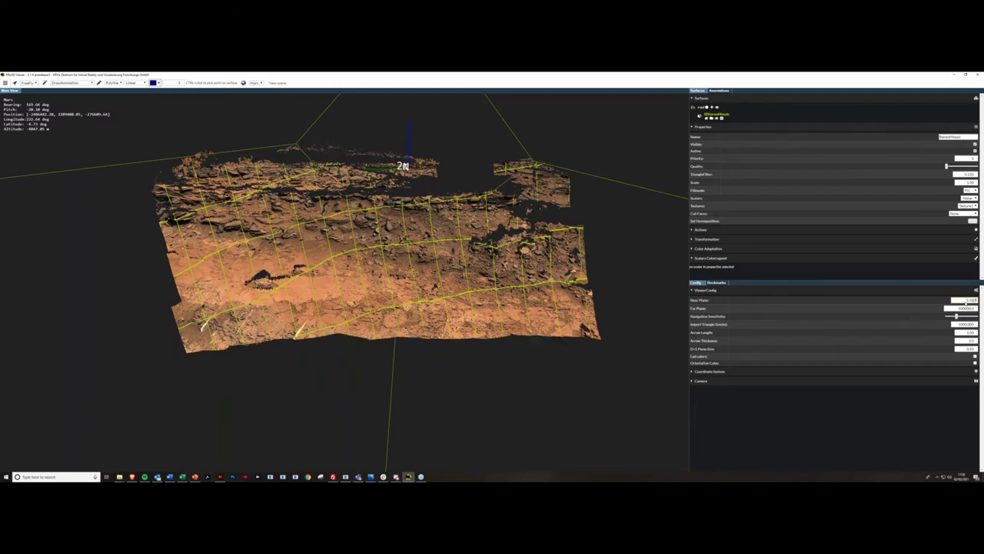
drag(982, 301, 982, 302)
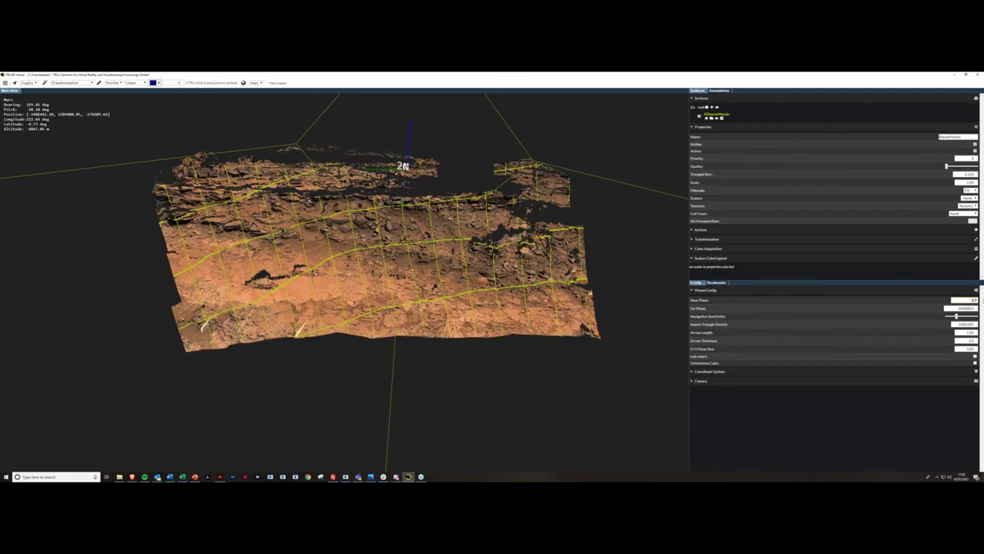
key(Return)
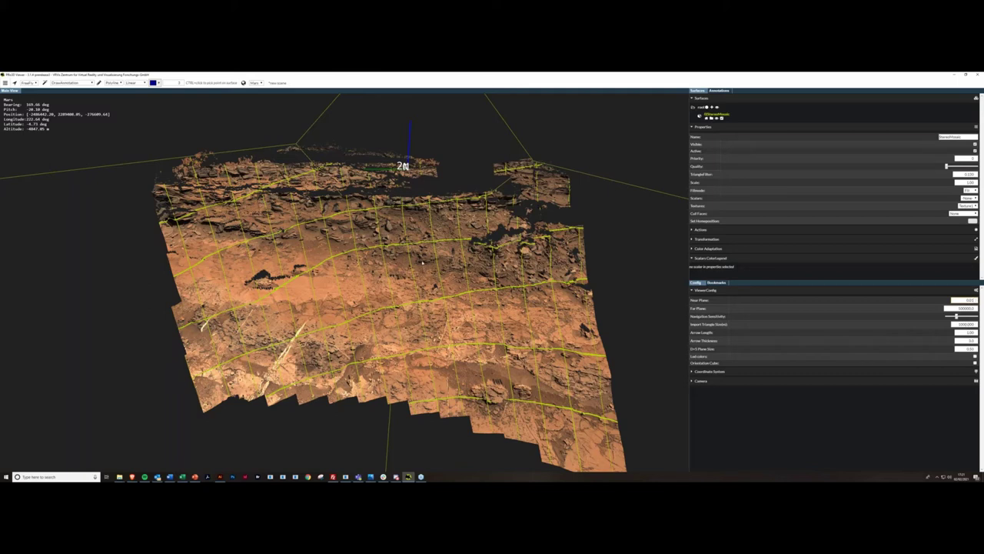
drag(422, 262, 429, 281)
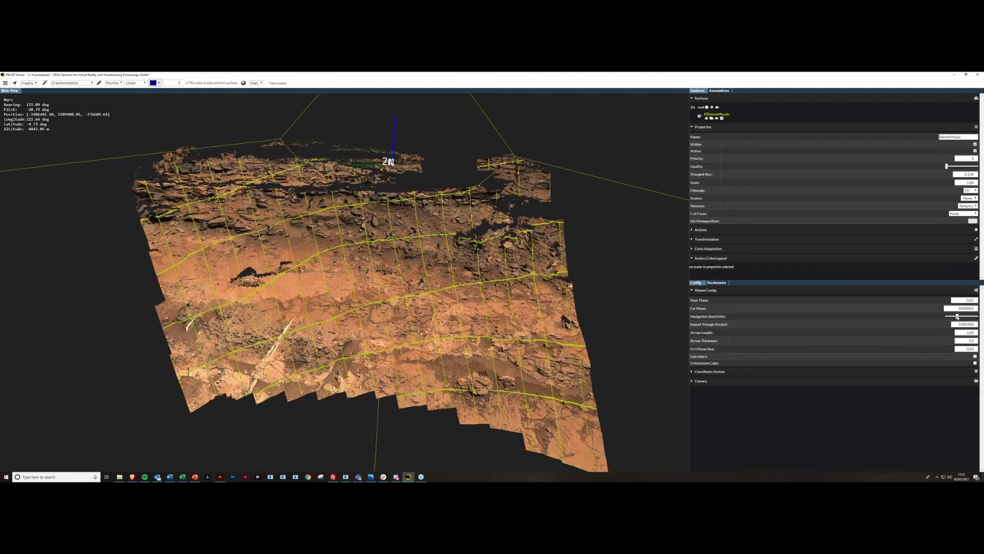
Examine the surface's transformation settings and its colour adaptation options.
drag(435, 292, 437, 302)
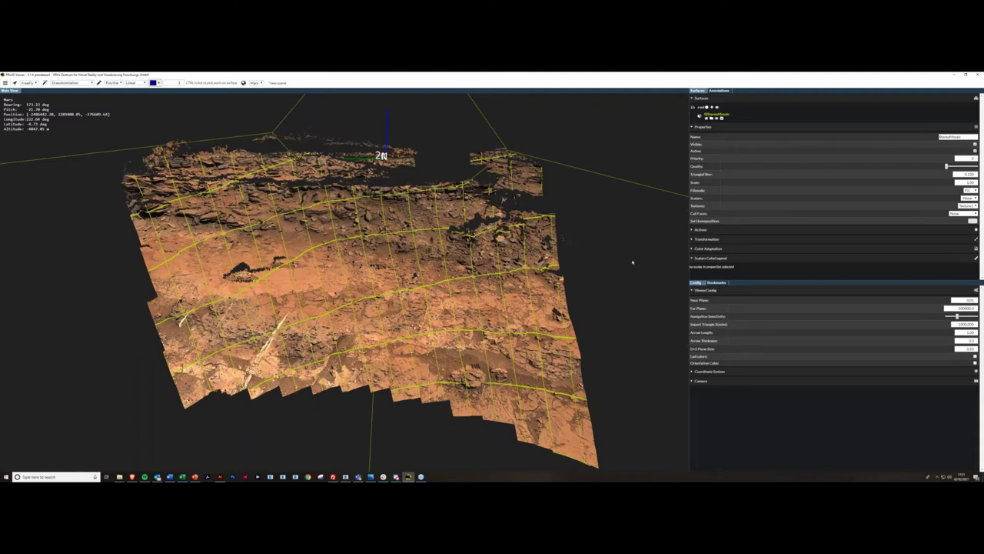
click(706, 239)
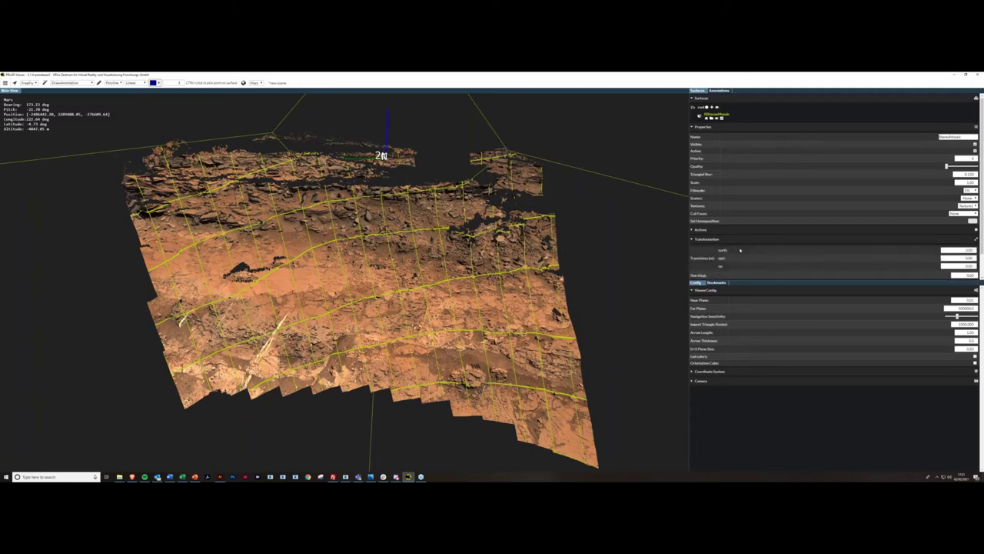
scroll(752, 206, down, 2)
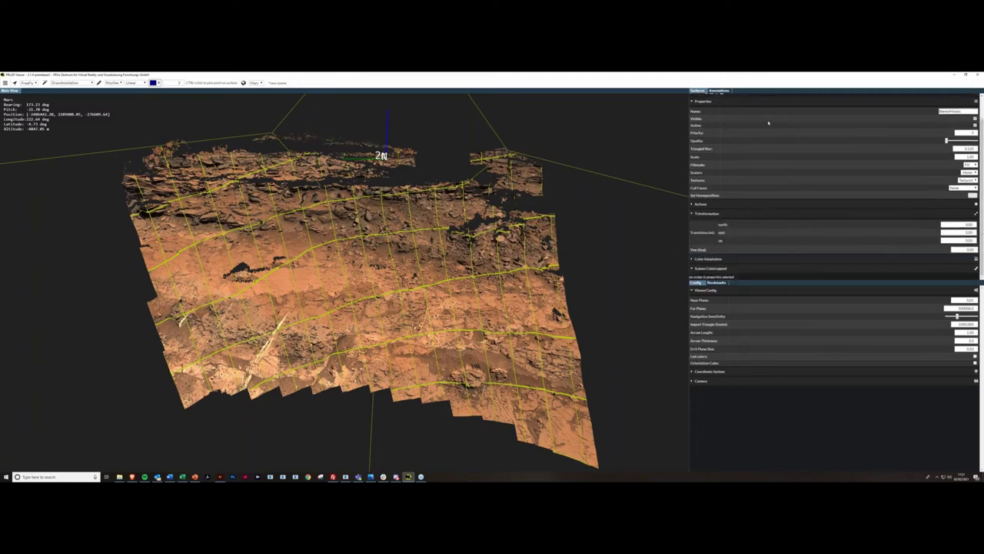
click(744, 216)
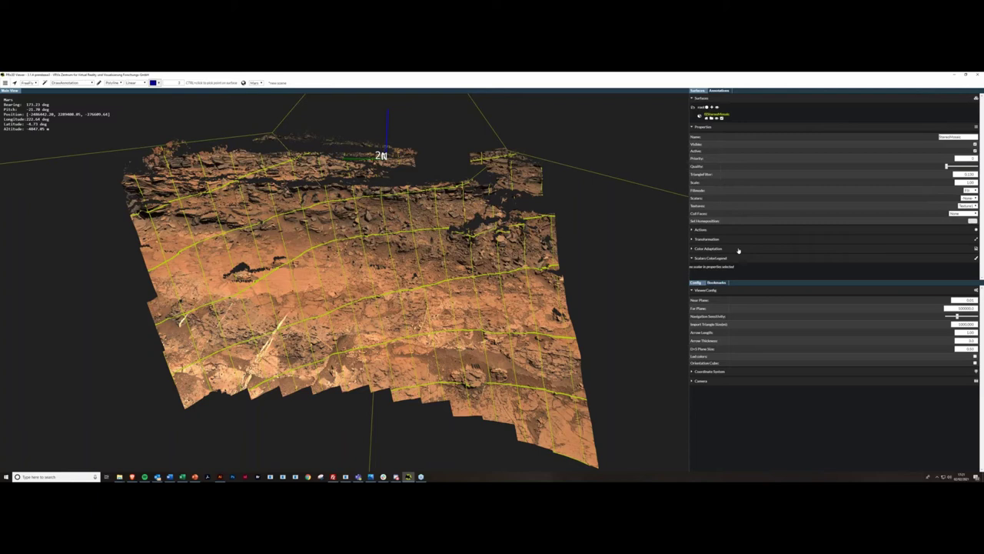
click(738, 249)
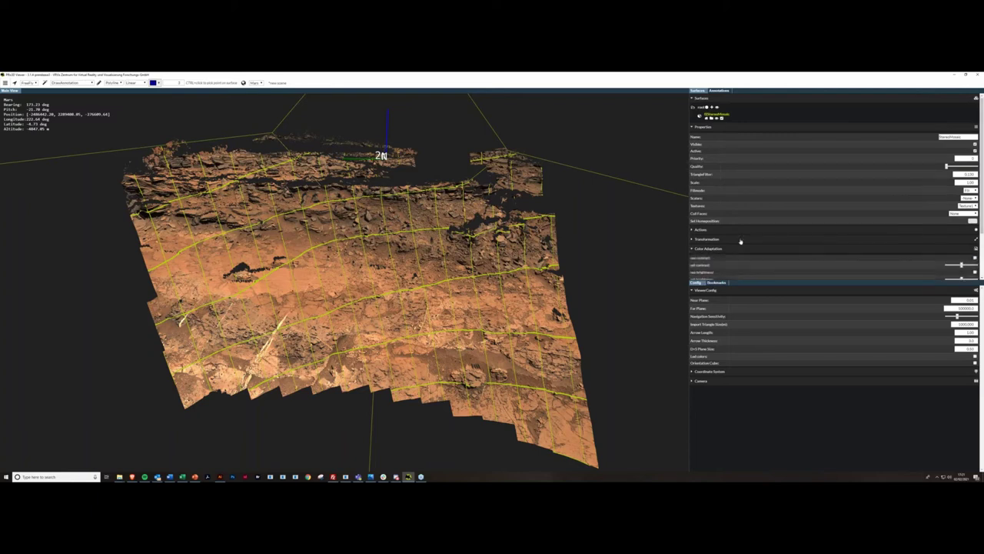
scroll(750, 215, down, 3)
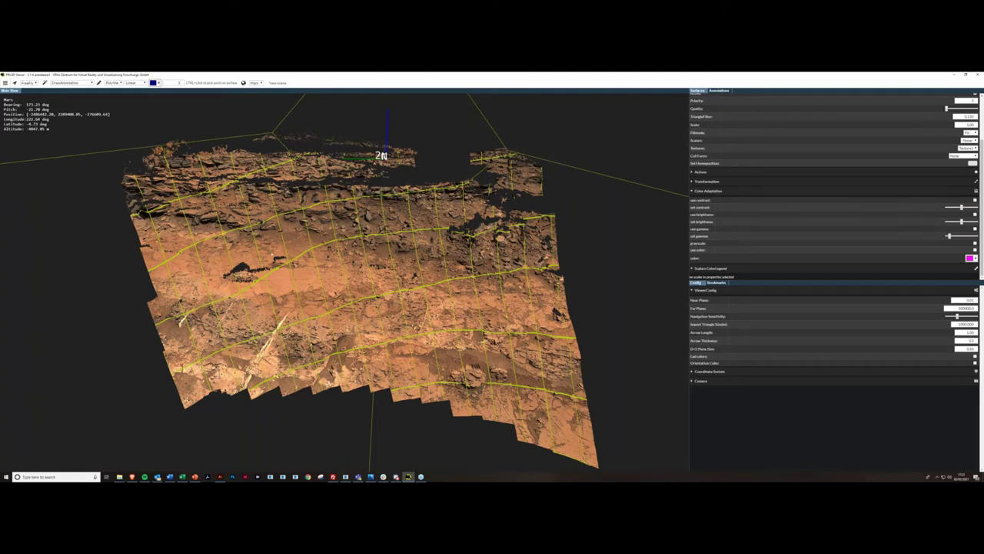
Check the annotations list and deselect the outcrop surface to remove its selection grid.
click(720, 91)
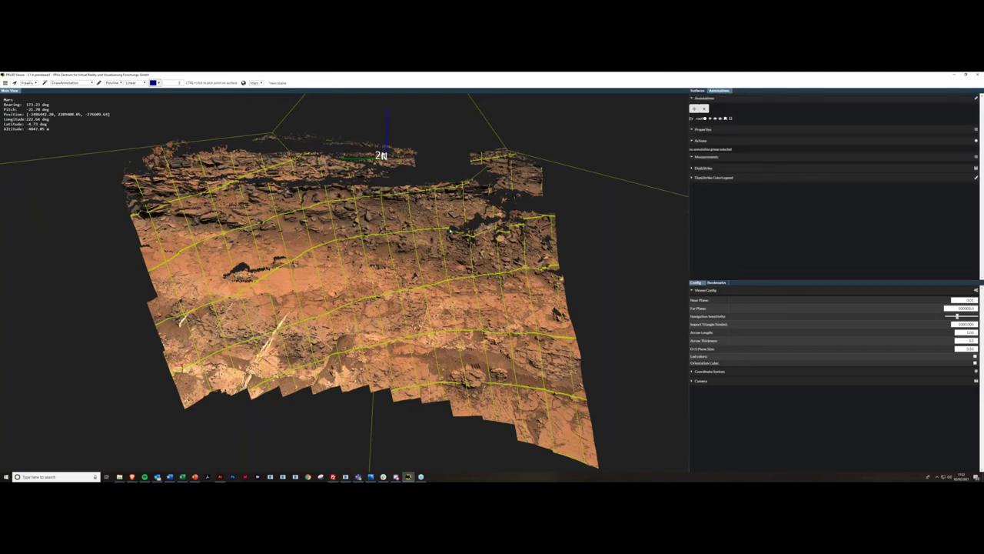
drag(451, 231, 449, 245)
click(28, 83)
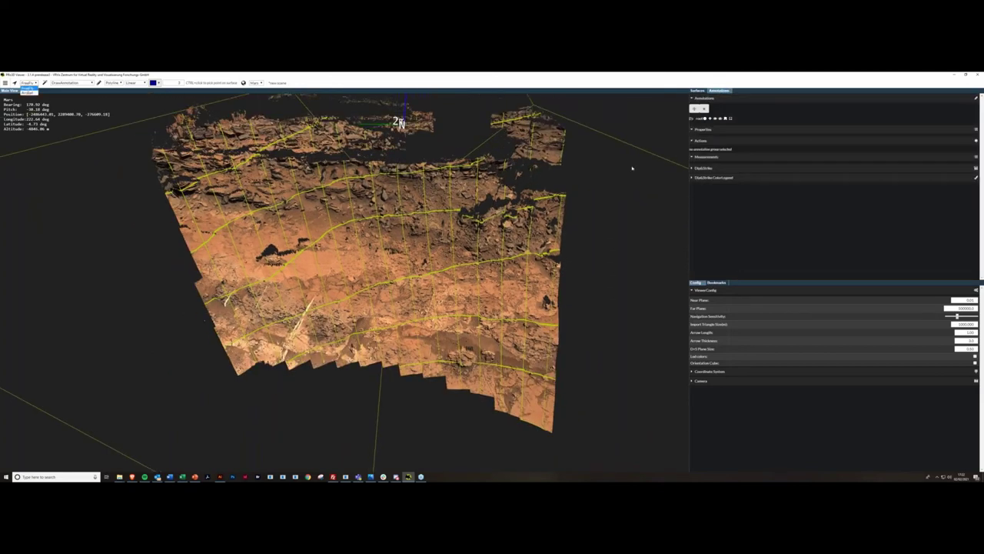
click(698, 91)
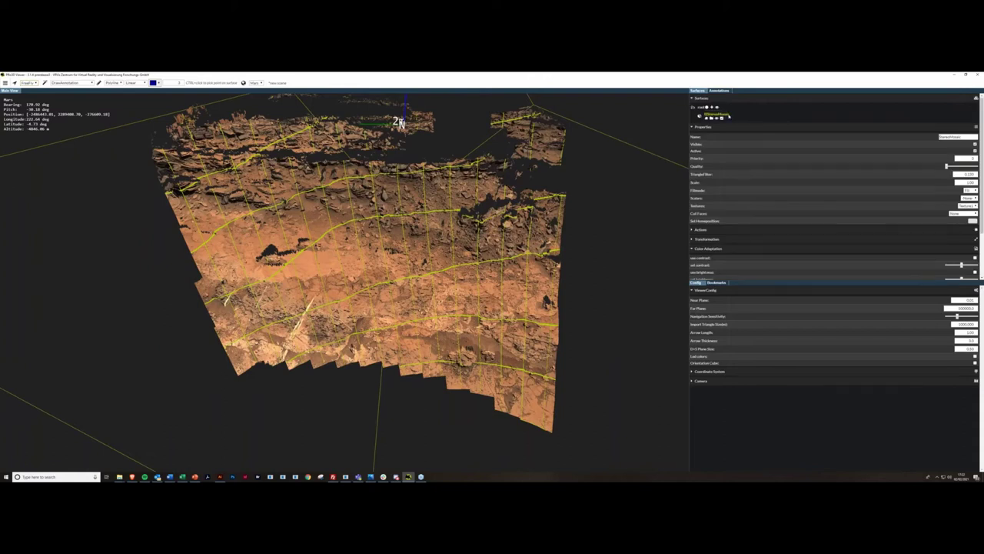
click(728, 115)
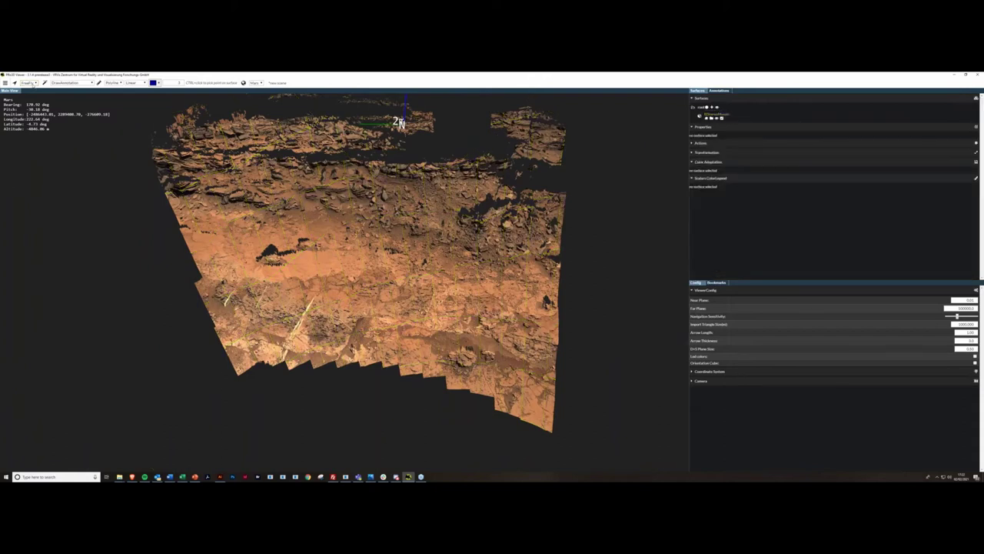
Set the interaction mode to PlaceCoordinateSystem and the coordinate cross size to 1 m.
drag(302, 271, 339, 226)
middle_drag(339, 227, 408, 195)
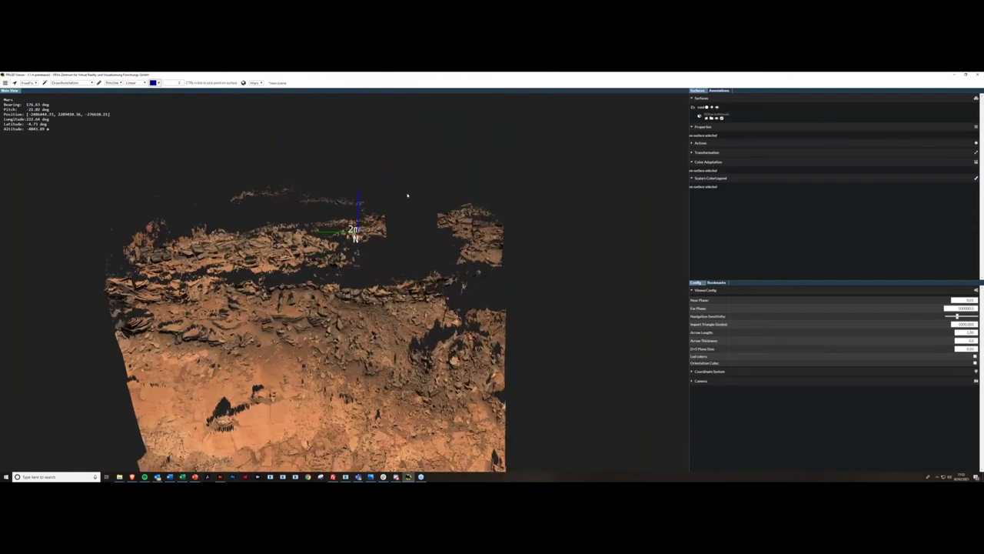
click(72, 84)
click(72, 93)
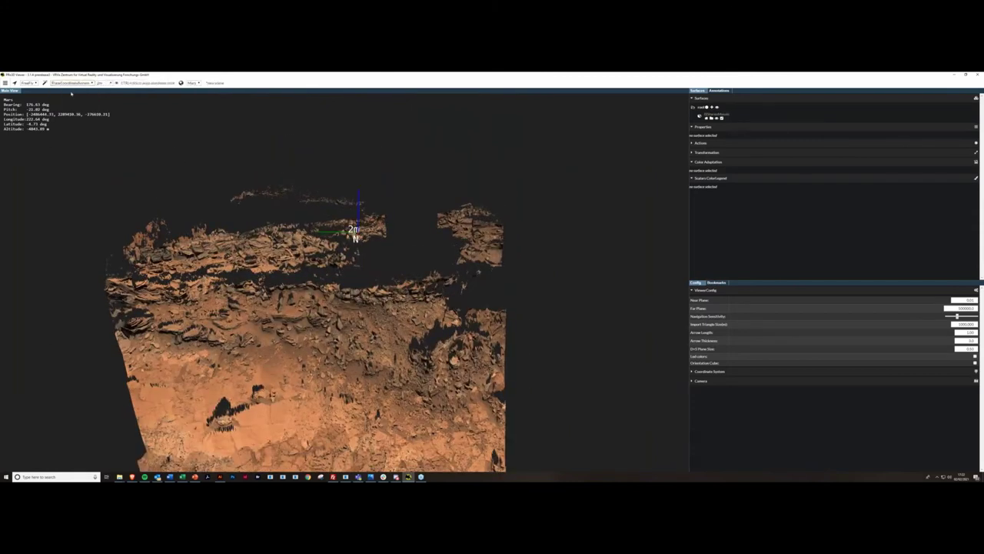
click(110, 83)
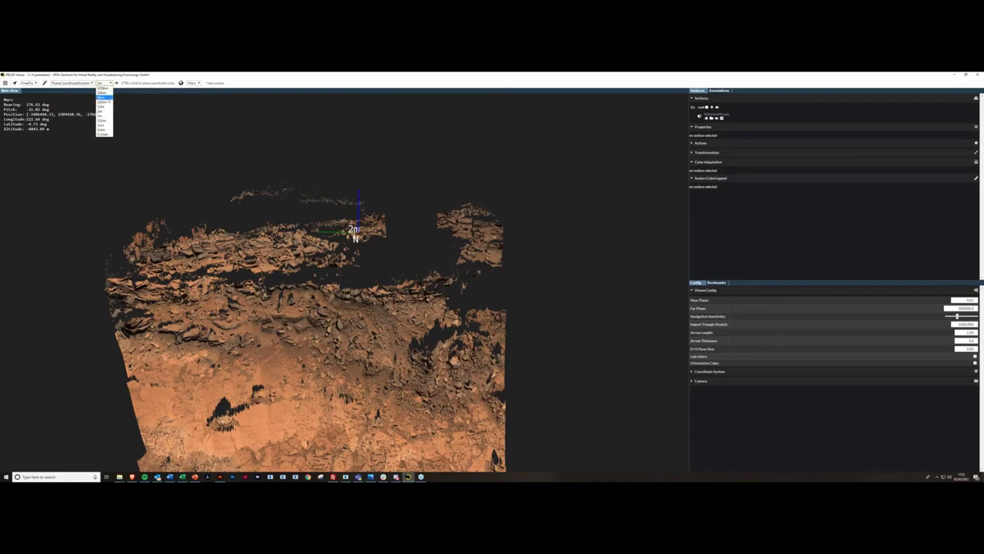
click(109, 116)
Examine the outcrop and the coordinate cross from several distances and viewing angles using FreeFly navigation.
right_drag(312, 222, 323, 156)
middle_drag(321, 231, 374, 210)
drag(374, 211, 425, 193)
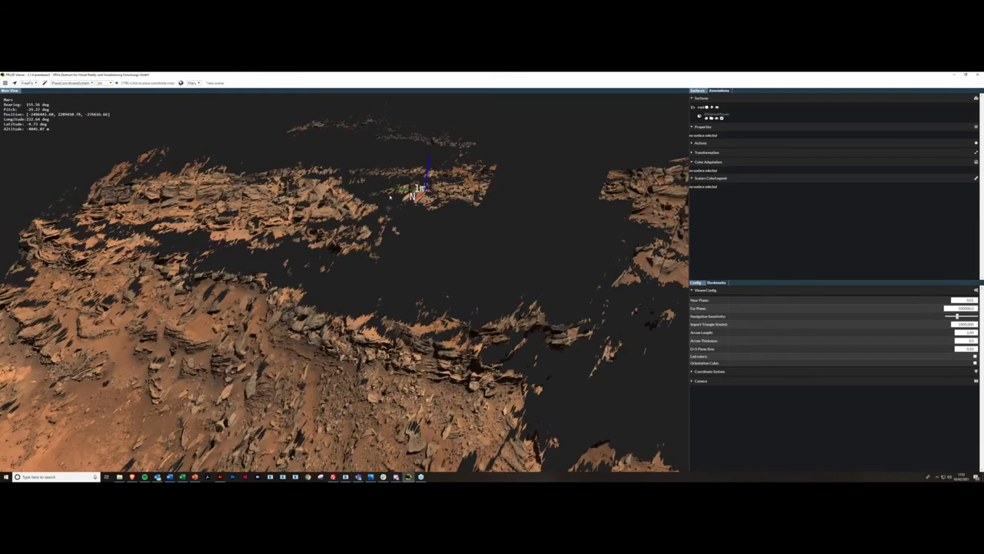
right_drag(390, 197, 393, 244)
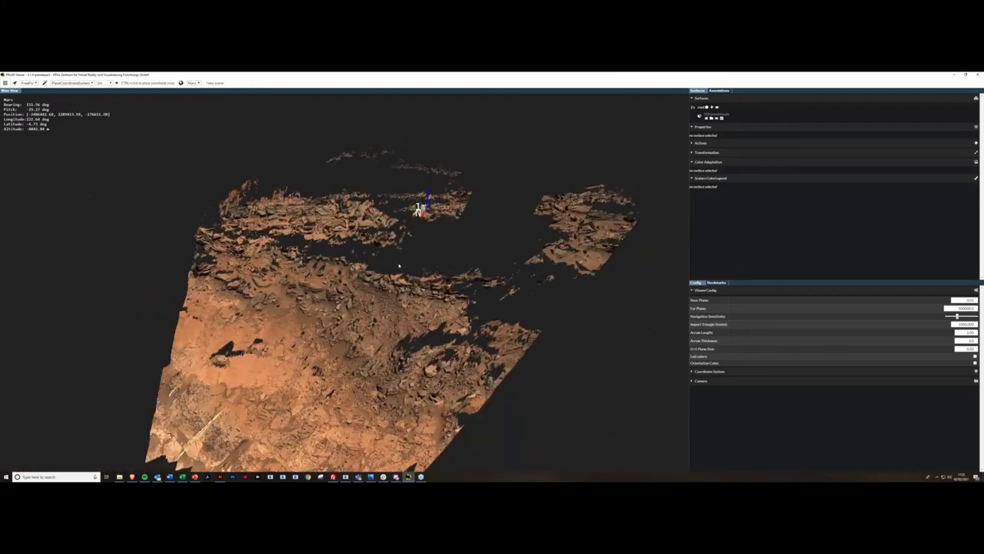
middle_drag(392, 244, 426, 217)
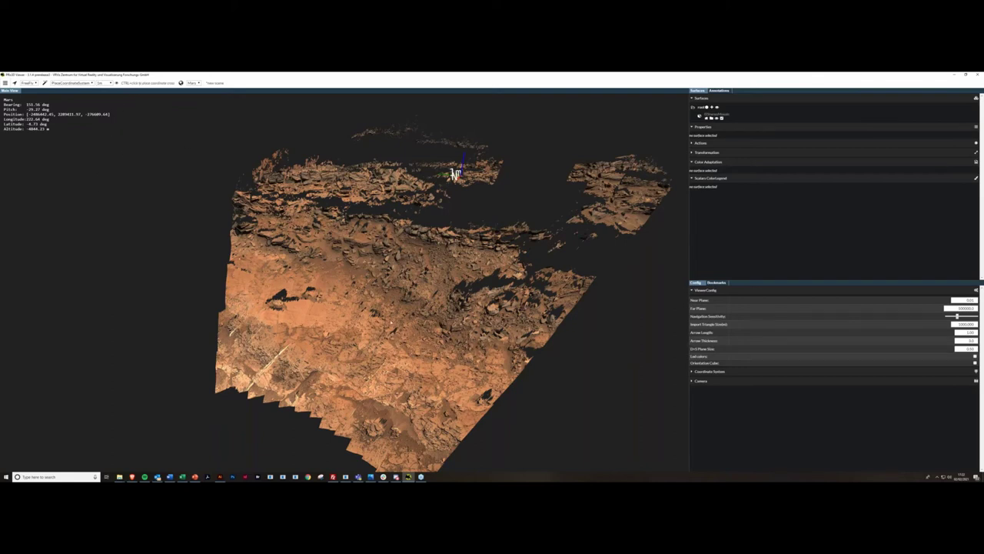
drag(401, 321, 408, 317)
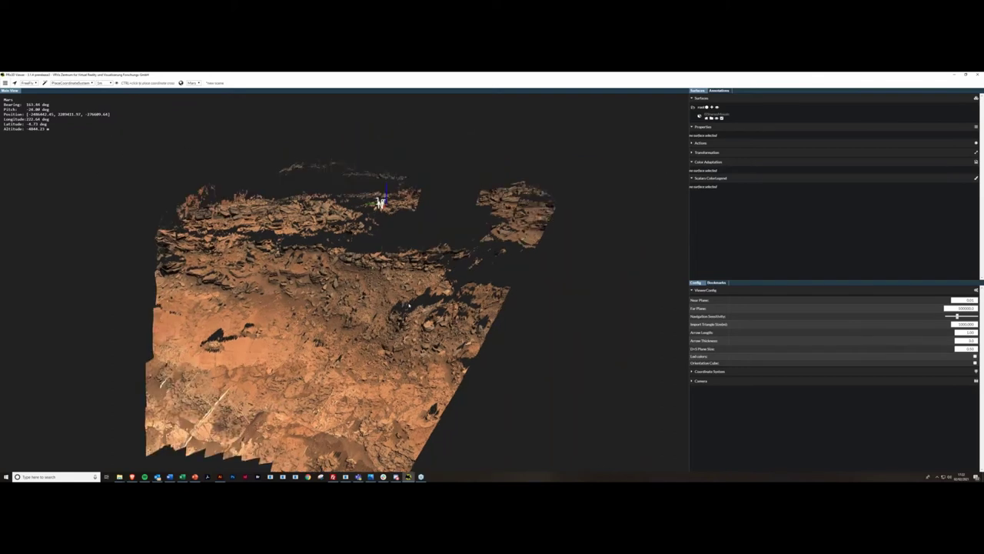
middle_drag(408, 317, 384, 308)
drag(430, 197, 422, 195)
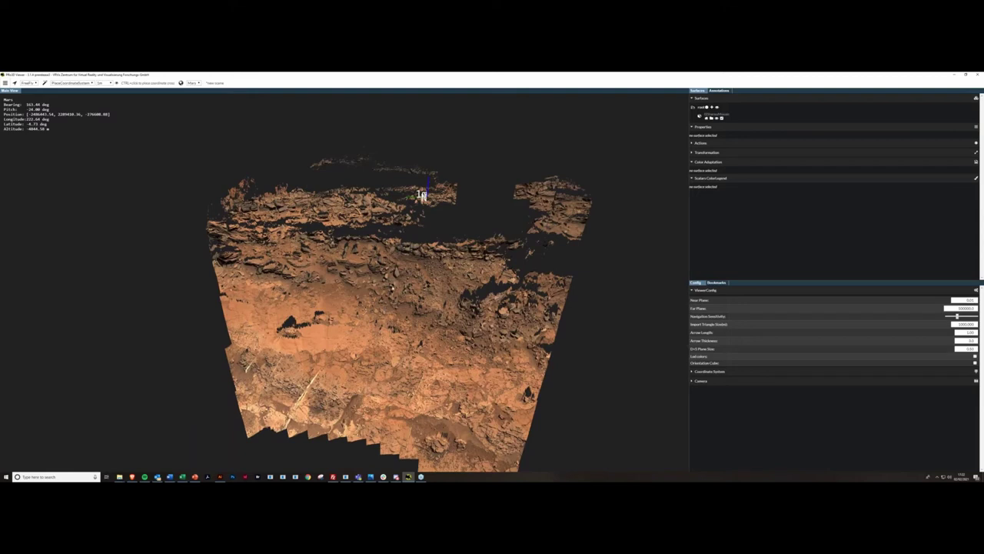
scroll(419, 196, down, 4)
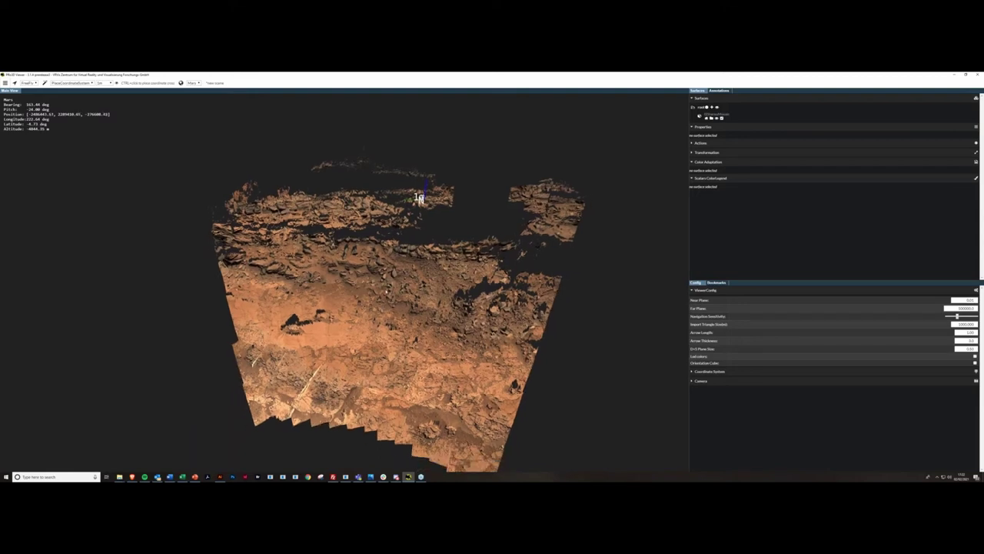
drag(383, 305, 383, 303)
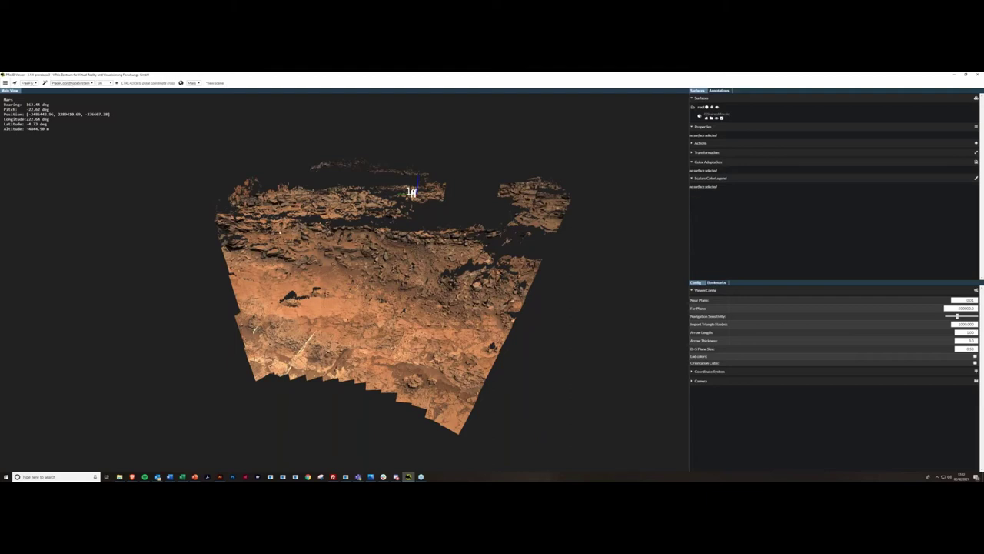
scroll(411, 192, up, 2)
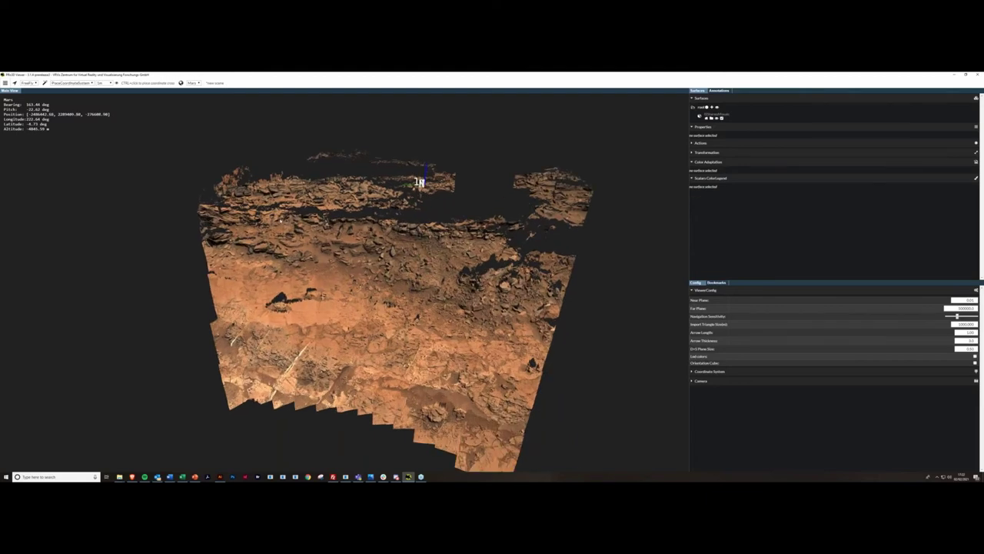
scroll(281, 221, up, 2)
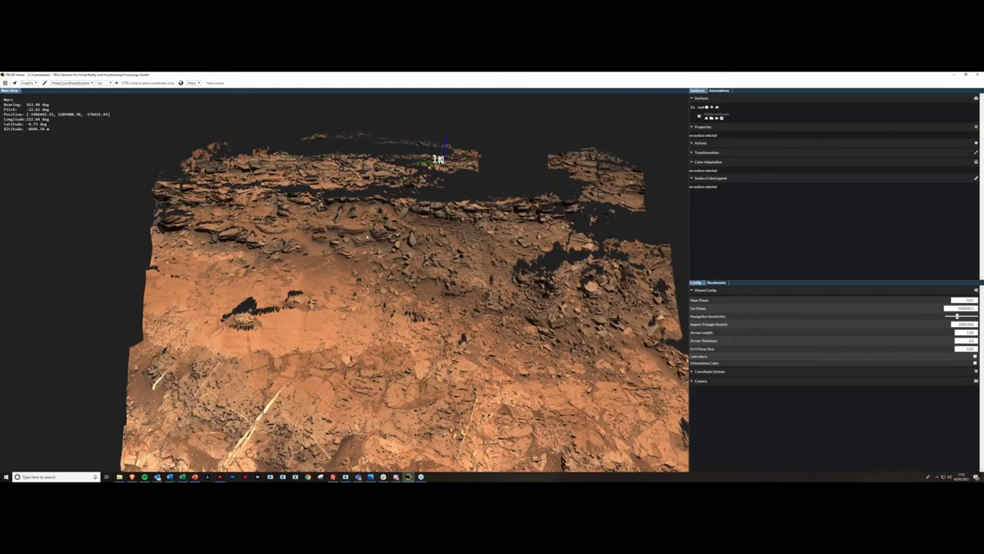
scroll(368, 237, down, 4)
drag(331, 235, 462, 220)
middle_drag(362, 234, 370, 254)
mouse_move(371, 254)
mouse_down()
mouse_move(373, 226)
mouse_move(371, 238)
mouse_up()
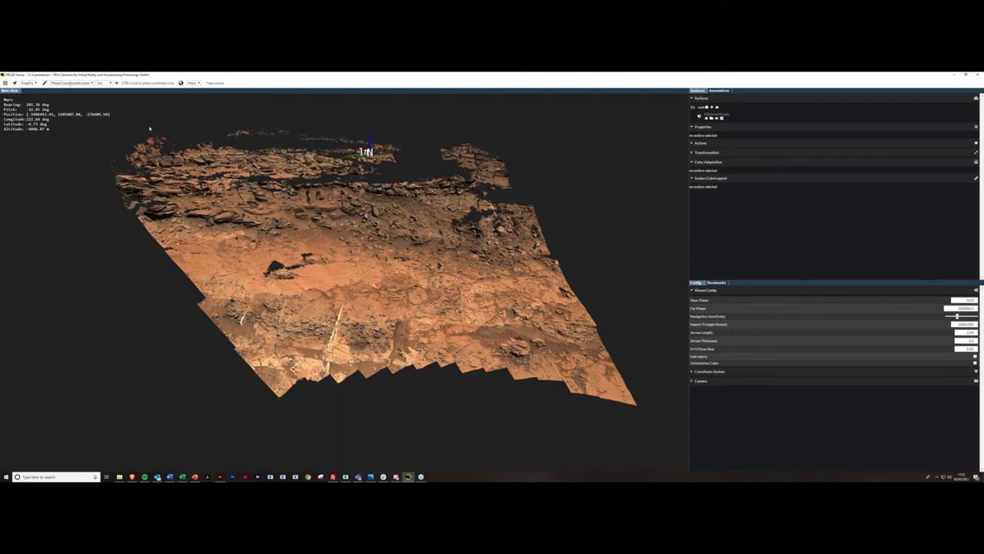
drag(307, 260, 325, 283)
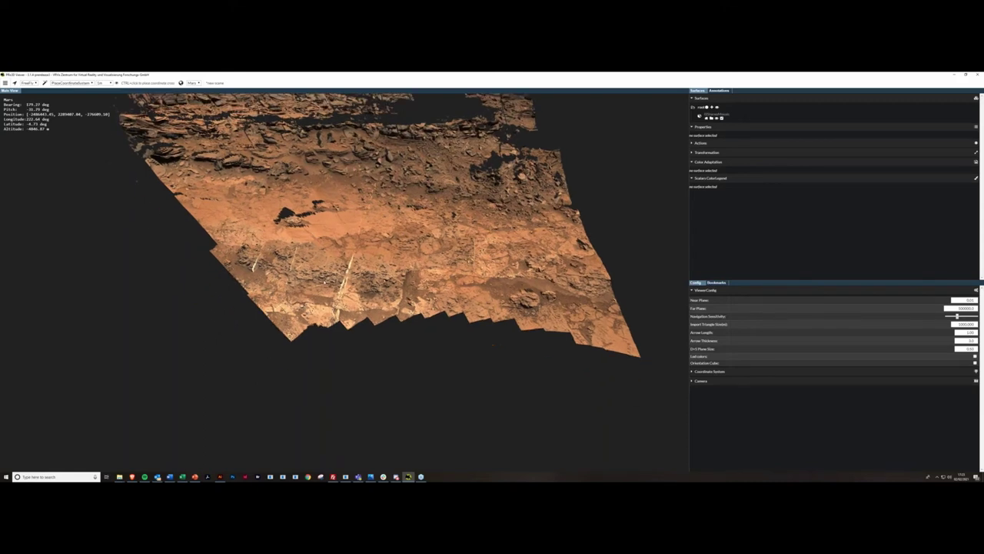
middle_drag(303, 281, 291, 216)
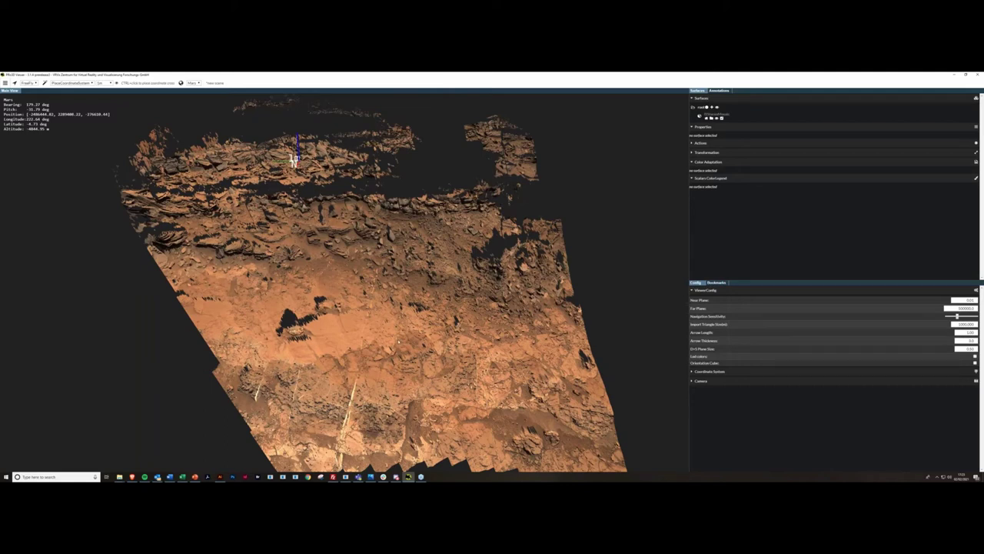
drag(399, 342, 397, 336)
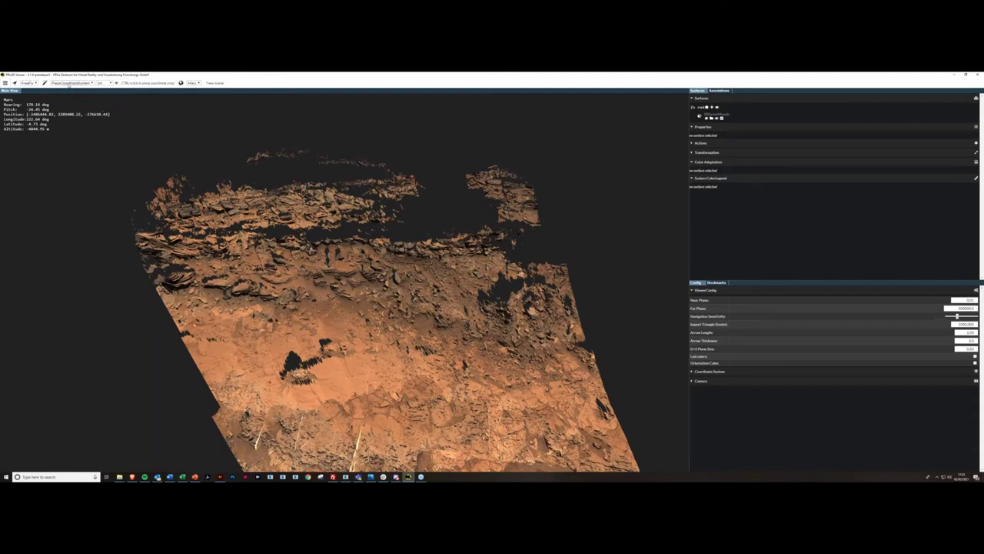
Set navigation to ArcBall and interaction to PickExploreCenter, and orbit the camera around the outcrop.
click(30, 82)
click(404, 194)
middle_drag(388, 209, 368, 209)
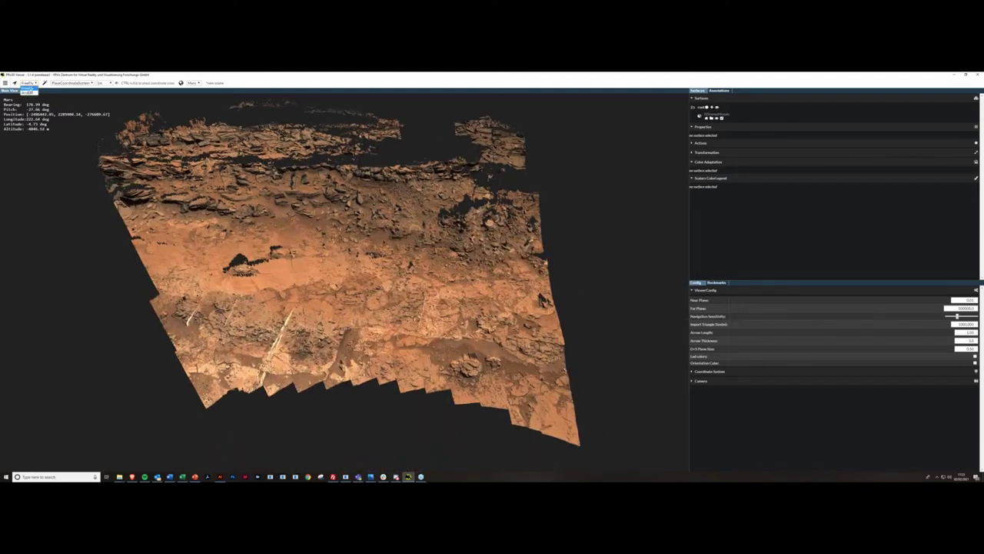
click(29, 82)
click(29, 92)
click(71, 82)
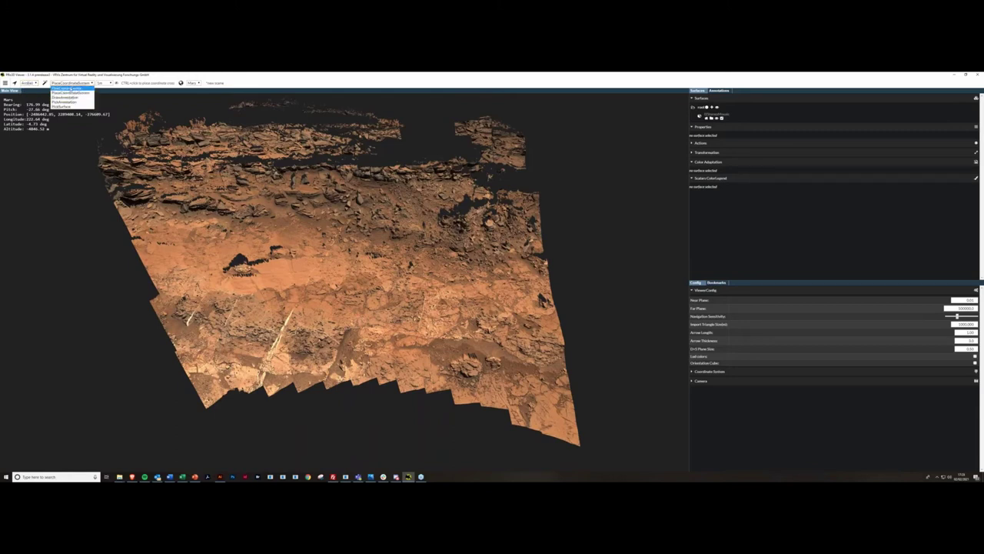
click(70, 88)
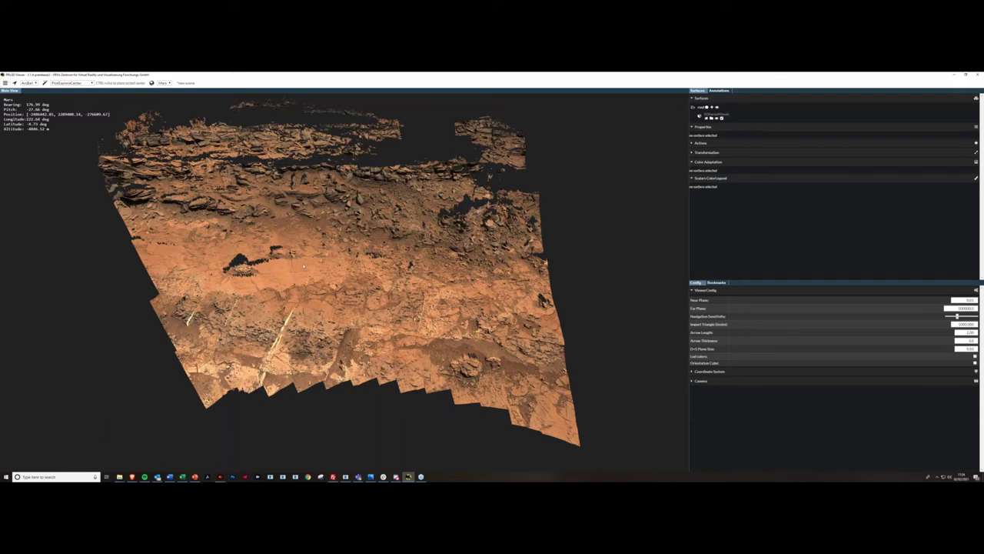
drag(304, 266, 419, 316)
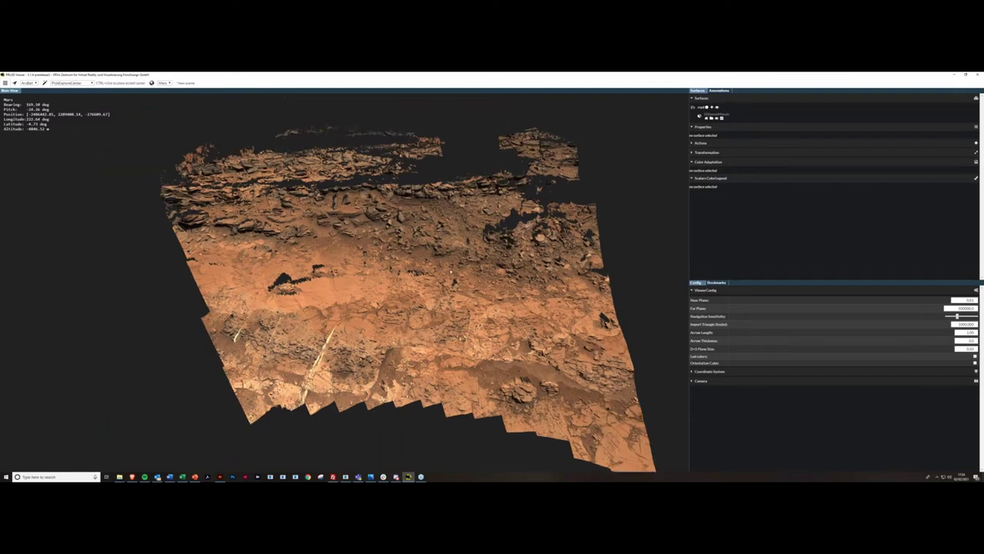
drag(425, 267, 356, 256)
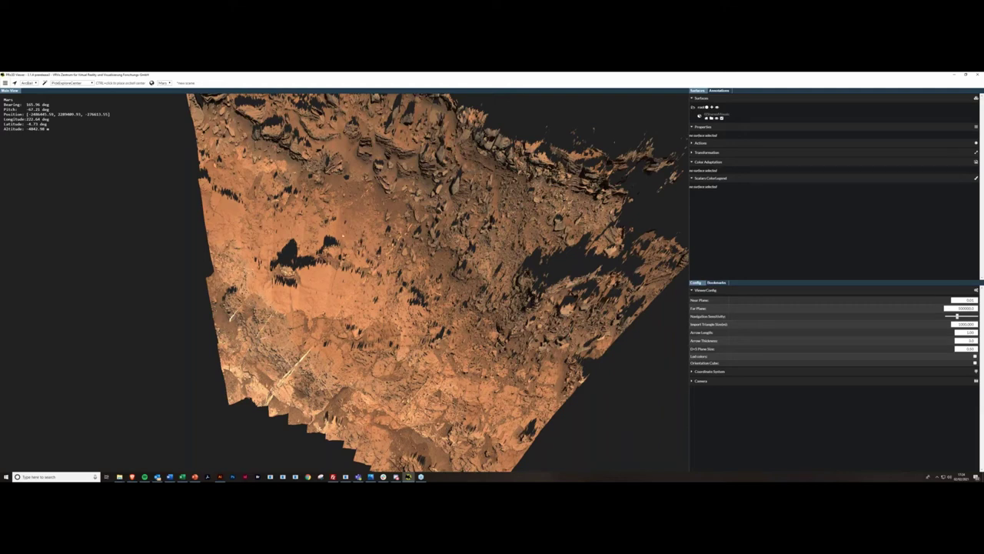
Return the navigation mode to FreeFly and fly in close to the rocks in the outcrop's foreground.
click(28, 83)
click(28, 91)
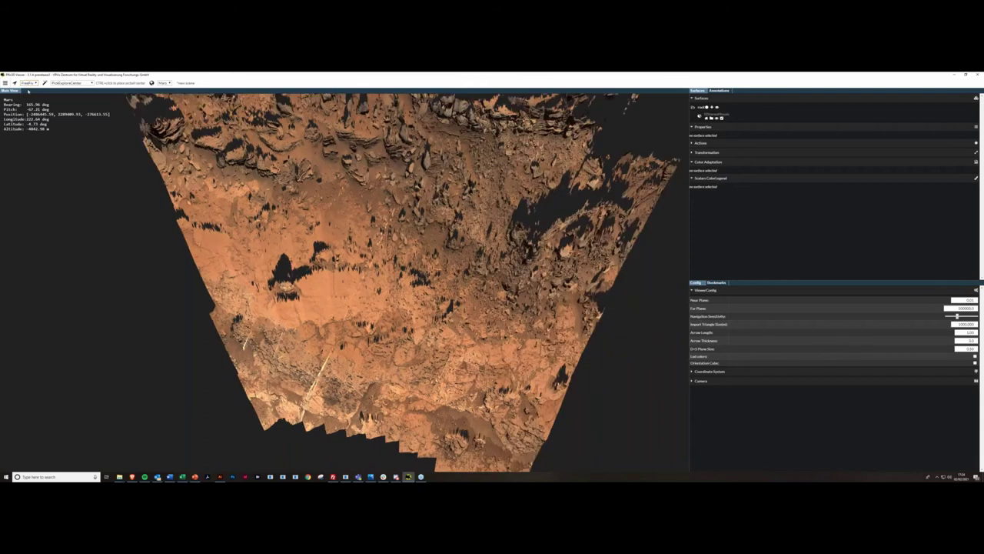
drag(390, 251, 403, 229)
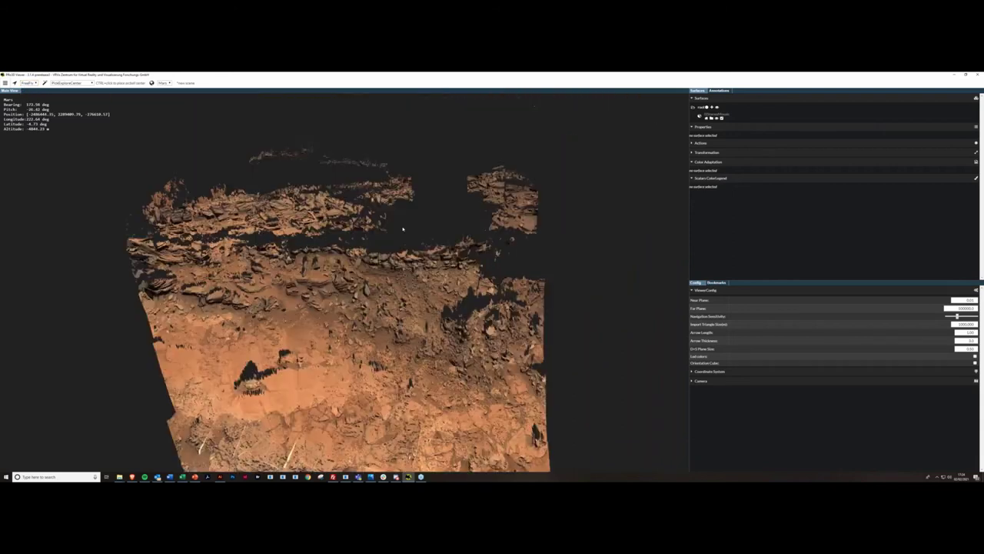
middle_drag(403, 229, 402, 246)
scroll(402, 246, up, 2)
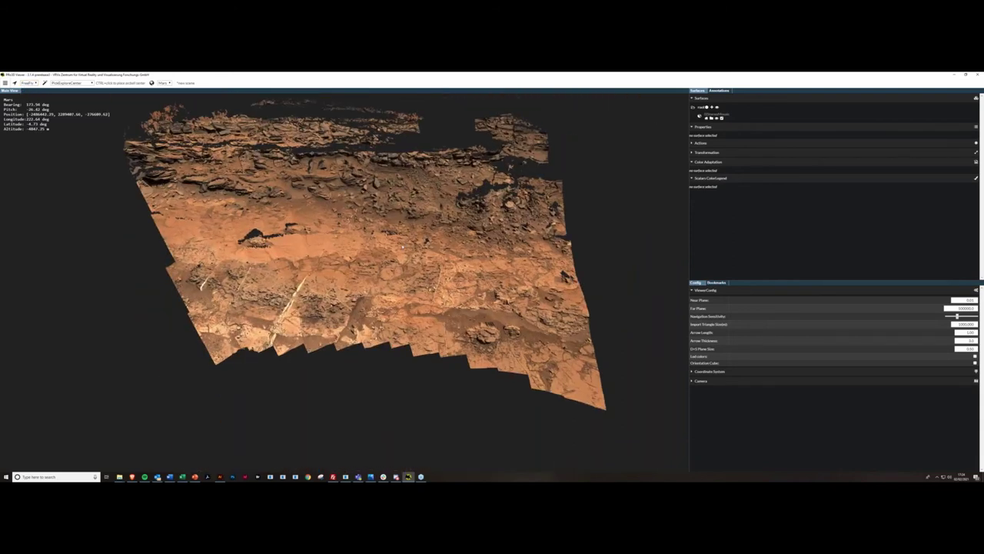
scroll(402, 246, up, 3)
scroll(402, 246, up, 3)
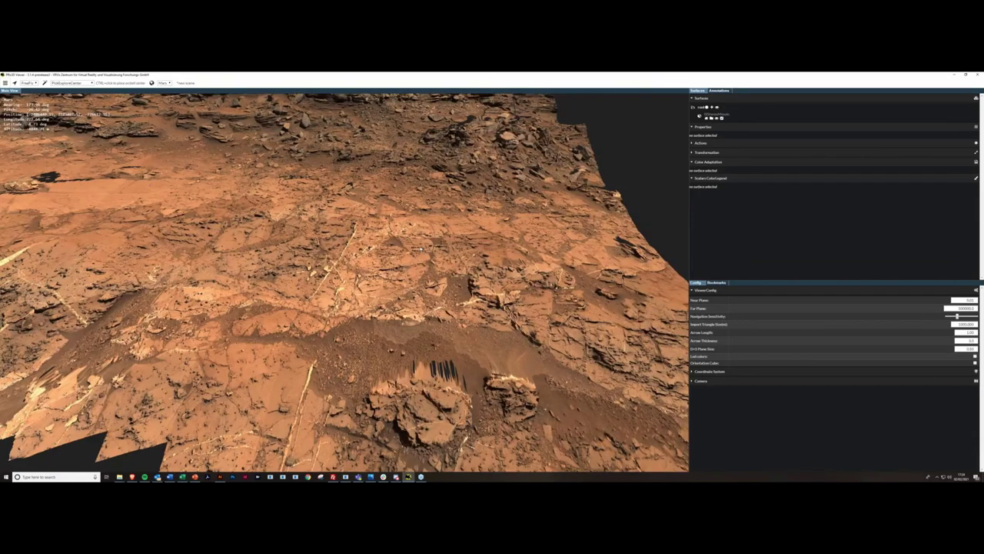
Try the DrawAnnotation and PickAnnotation interaction modes and look at the annotation list.
scroll(402, 246, down, 3)
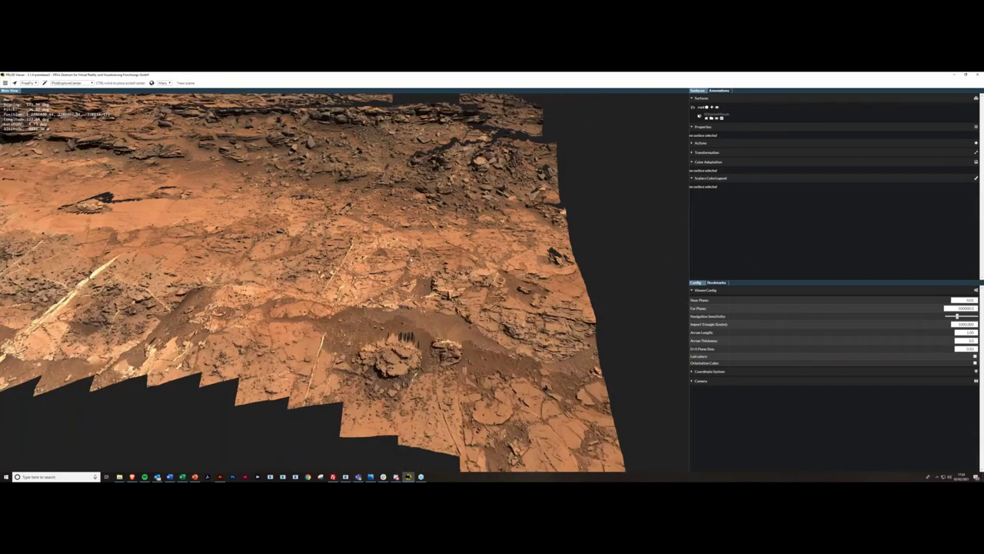
drag(411, 260, 396, 257)
middle_drag(396, 258, 396, 260)
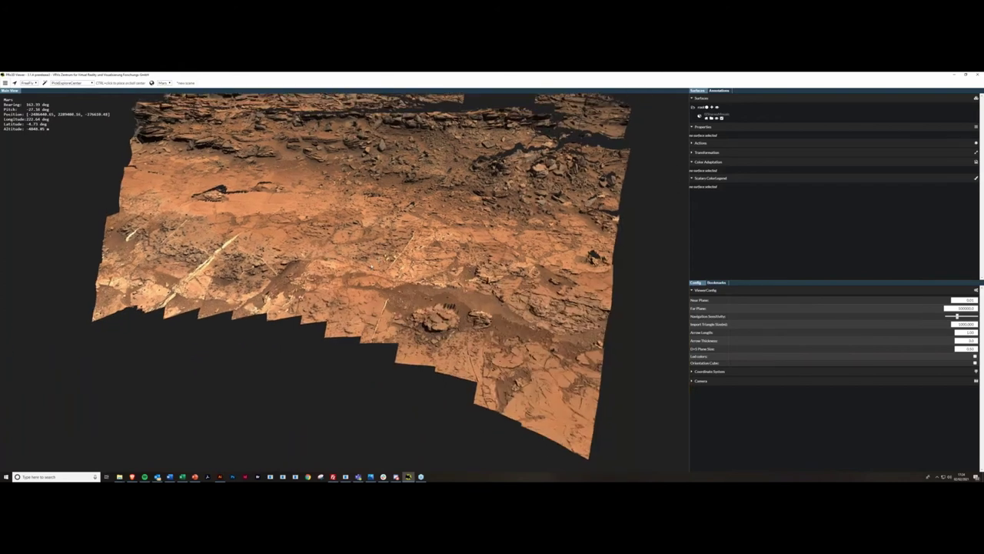
click(71, 83)
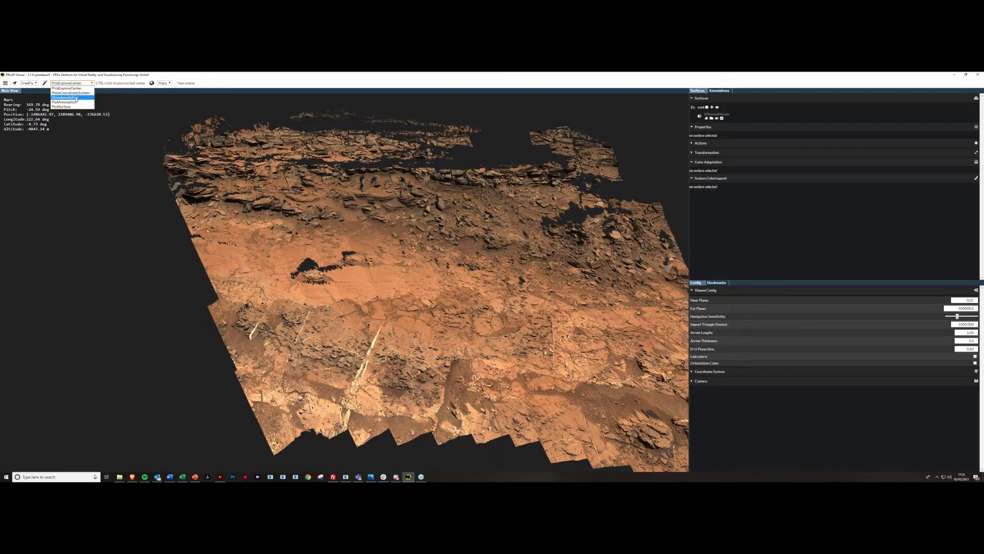
click(74, 98)
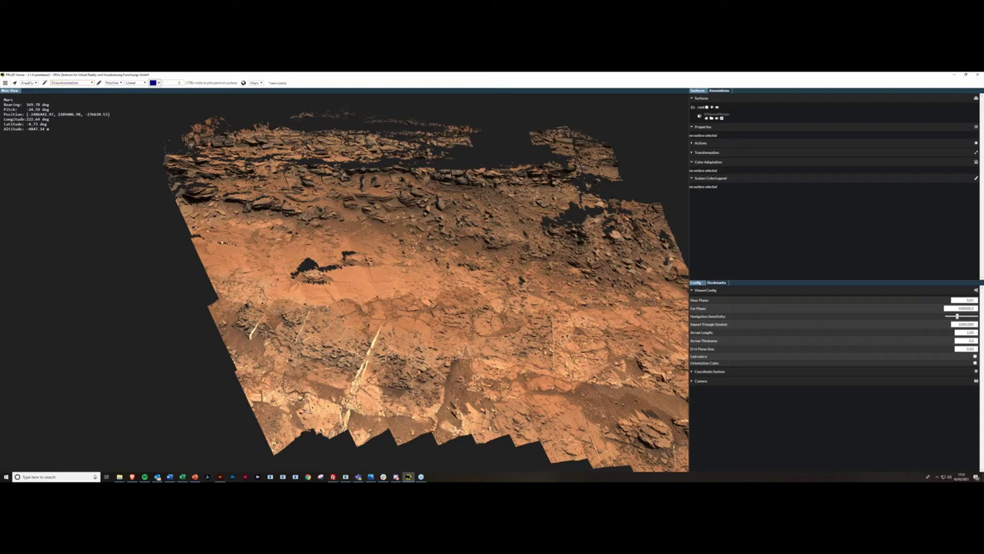
click(74, 84)
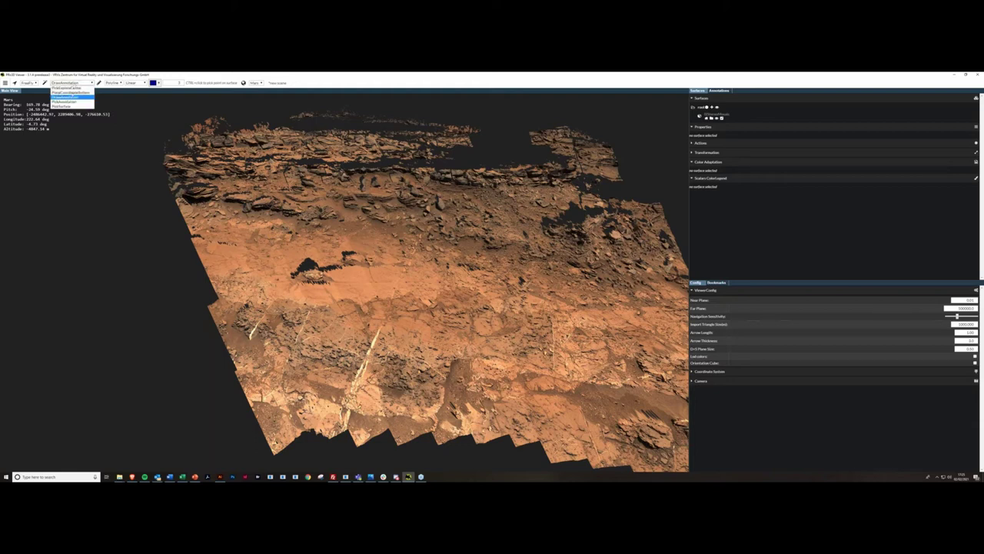
click(66, 101)
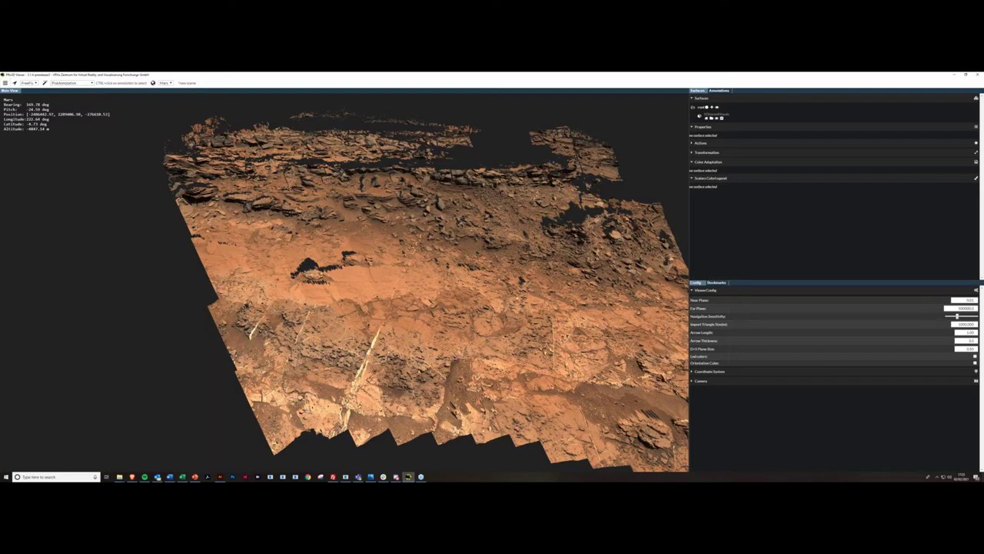
click(719, 91)
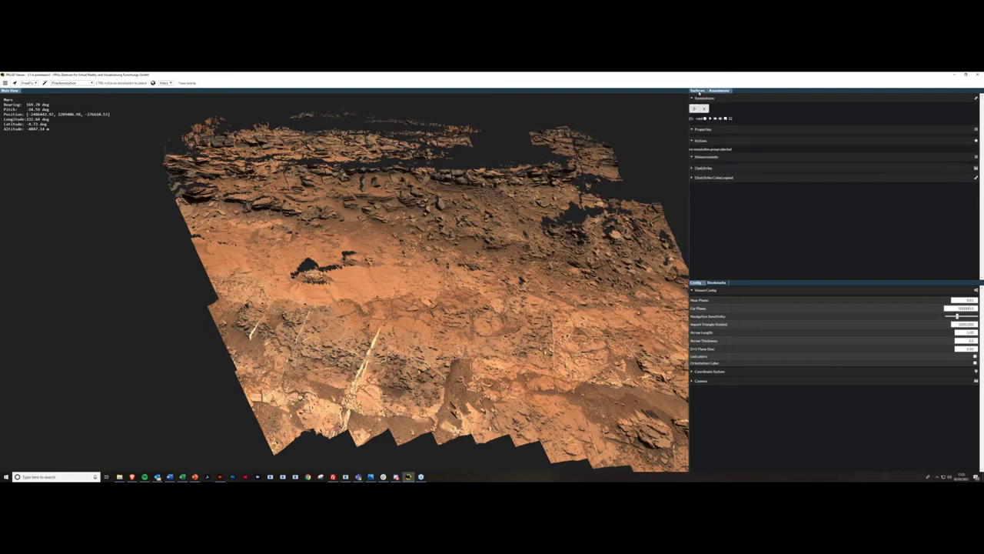
click(697, 91)
Set the interaction mode to PickSurface, and select and deselect the outcrop surface in the 3D view.
click(82, 83)
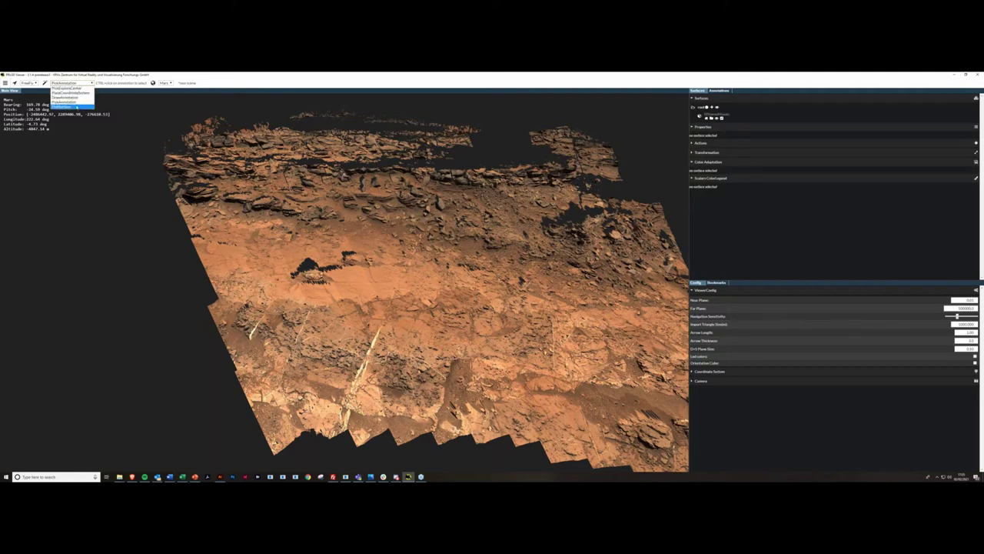
click(76, 106)
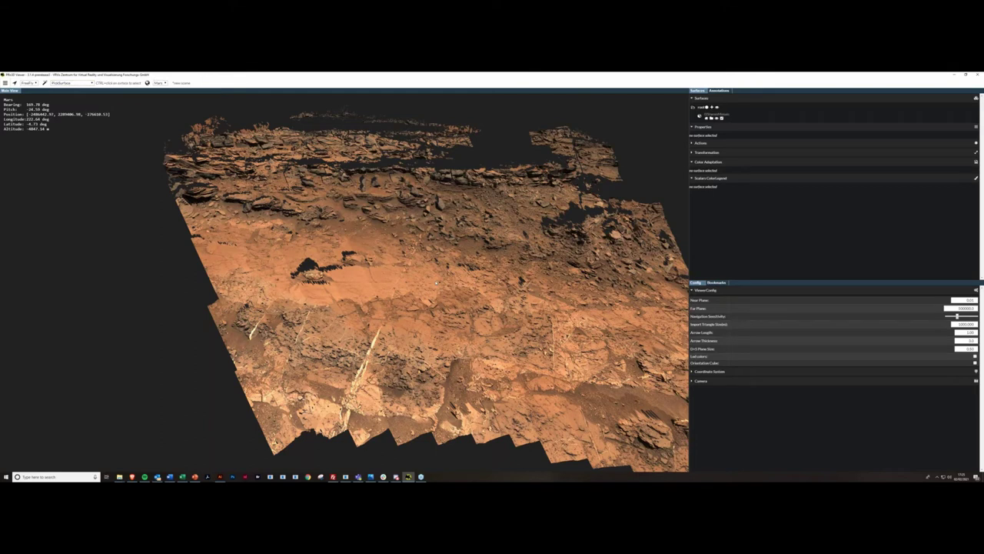
ctrl+click(436, 284)
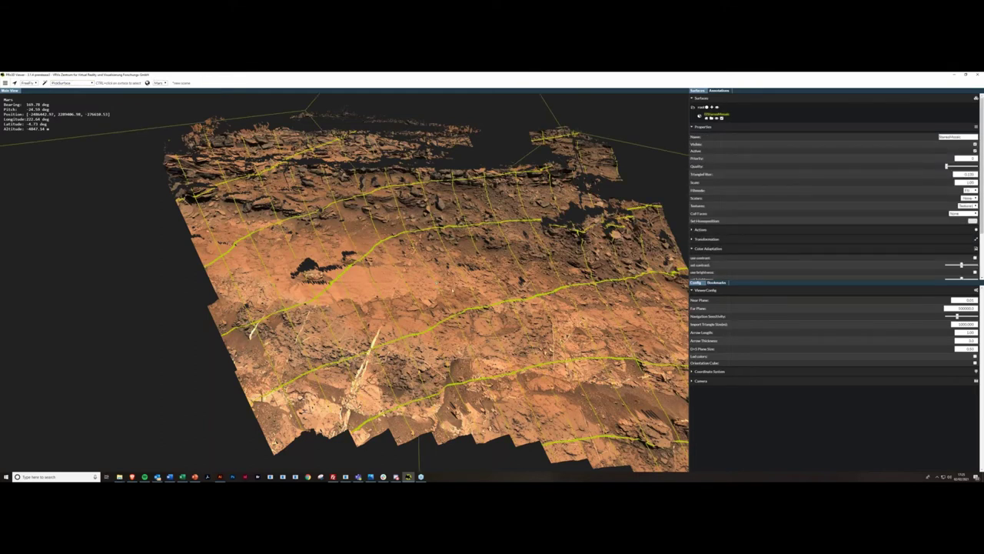
ctrl+click(438, 290)
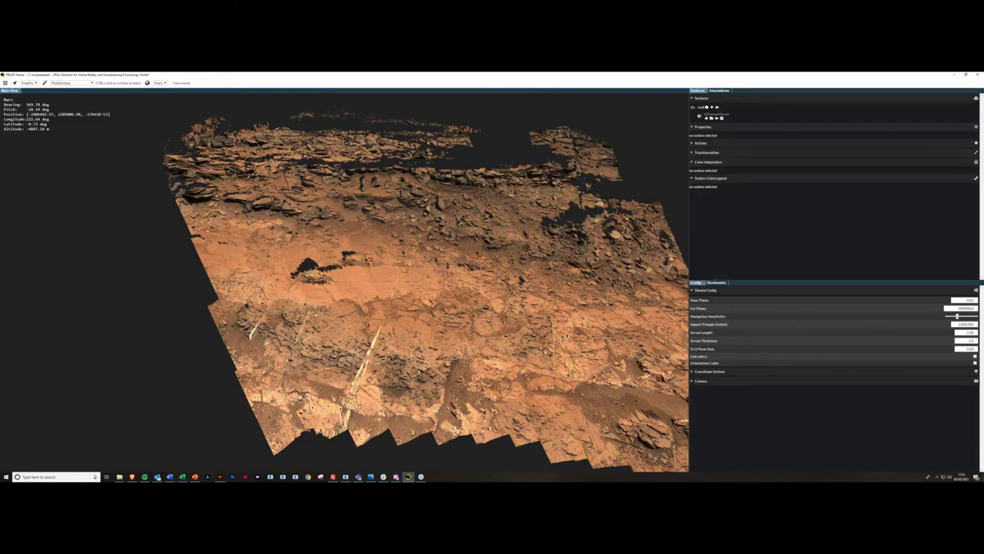
Set the interaction mode to DrawAnnotation for drawing on the outcrop surface.
click(76, 83)
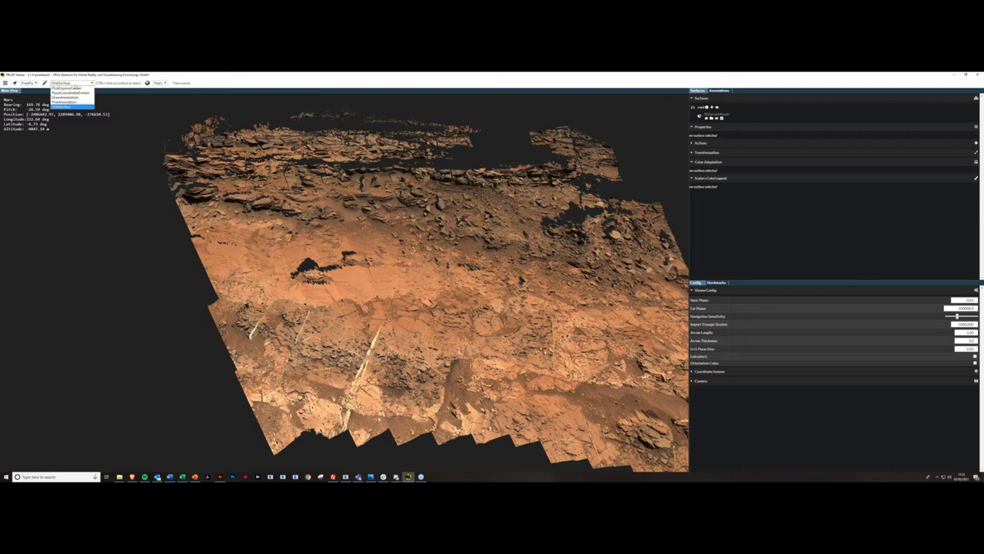
click(75, 98)
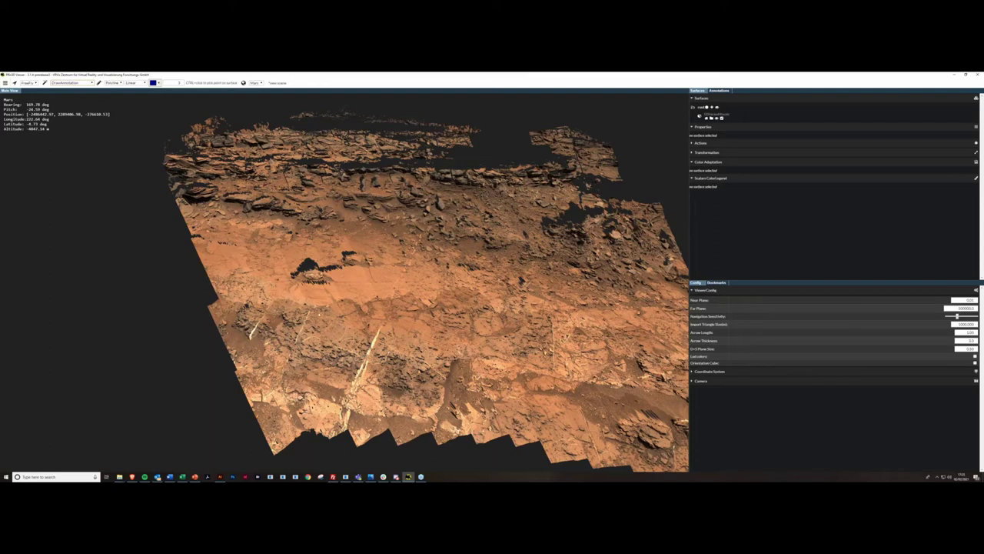
drag(322, 313, 332, 310)
scroll(346, 284, down, 3)
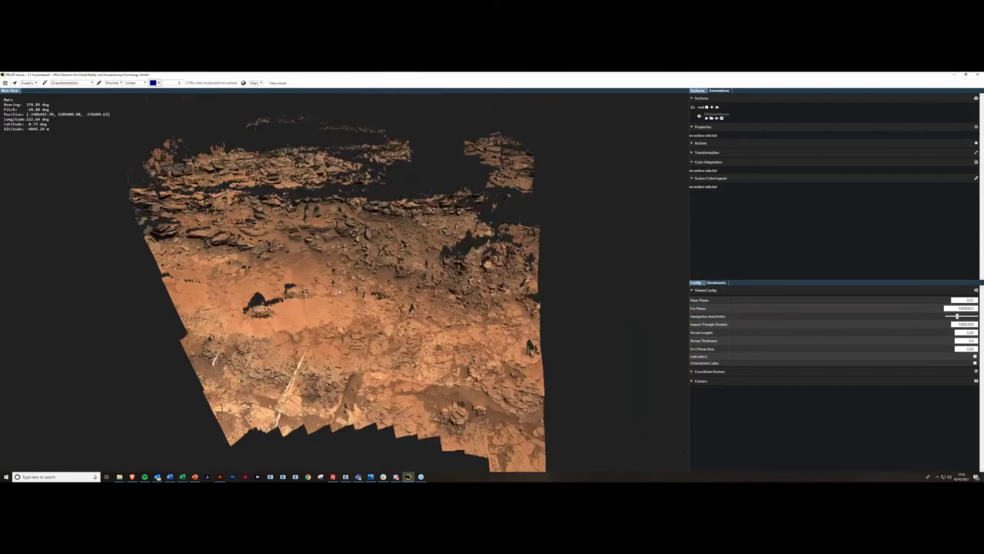
drag(351, 265, 352, 253)
middle_drag(351, 253, 355, 275)
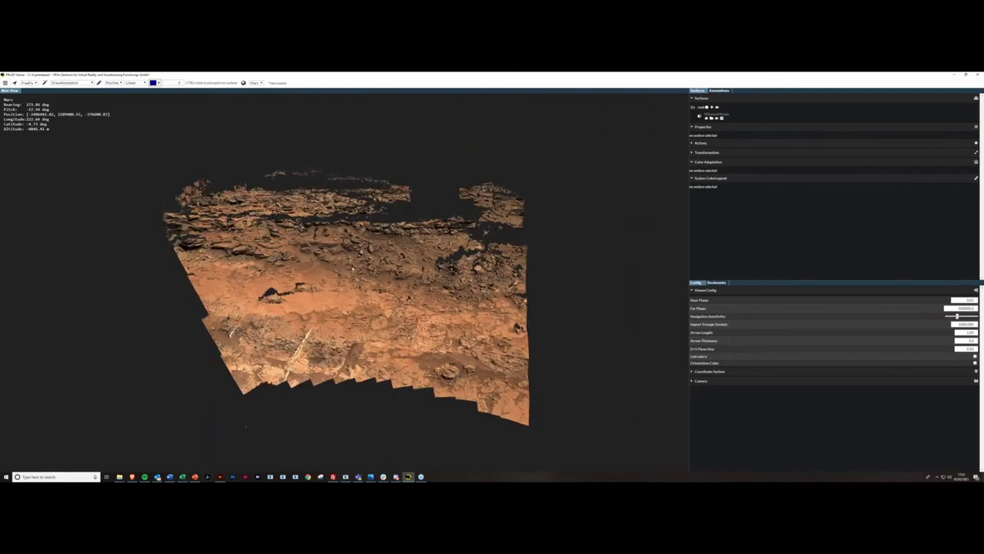
scroll(355, 277, up, 2)
scroll(355, 277, up, 2)
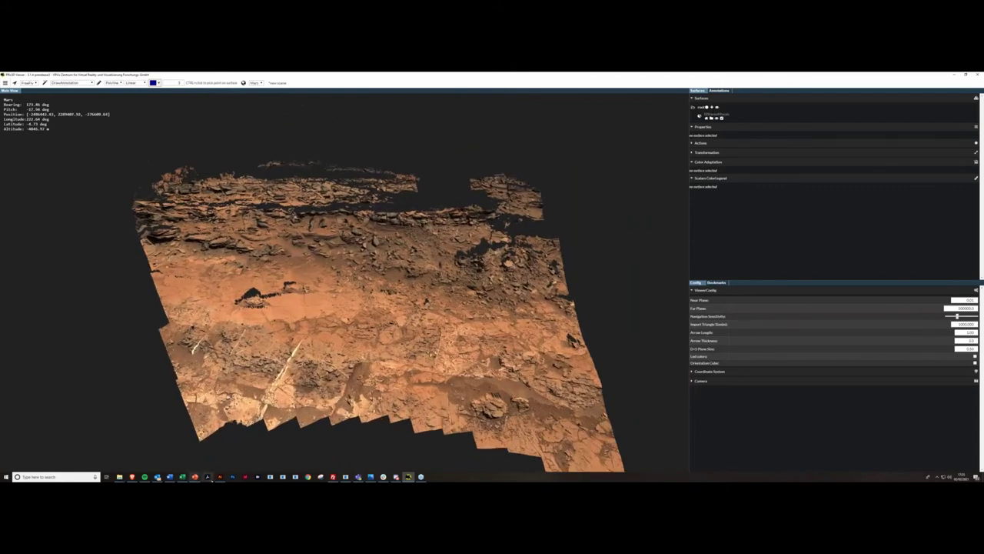
Switch to Illustrator to examine the annotated outcrop mosaic down to its fractured foreground, and return to PRo3D.
click(223, 479)
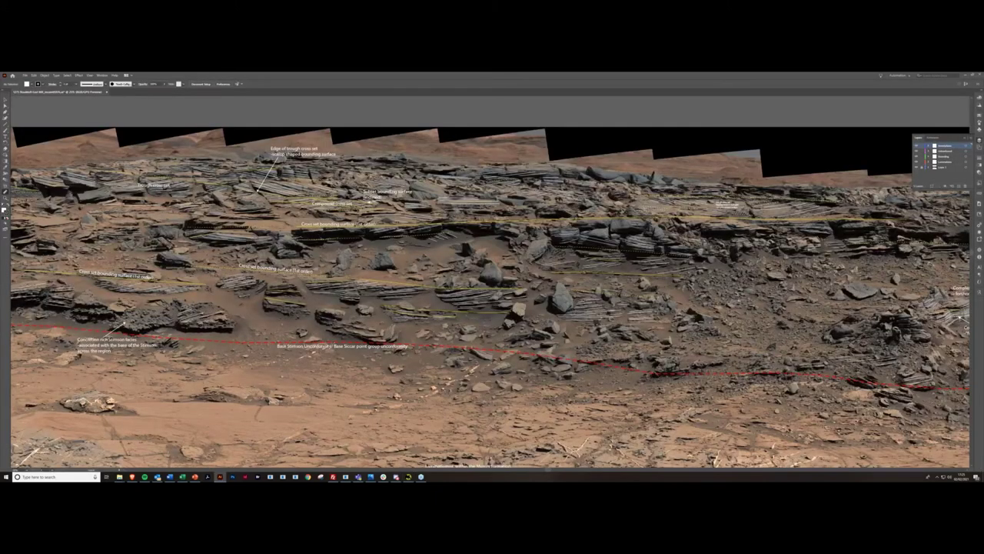
drag(425, 265, 630, 103)
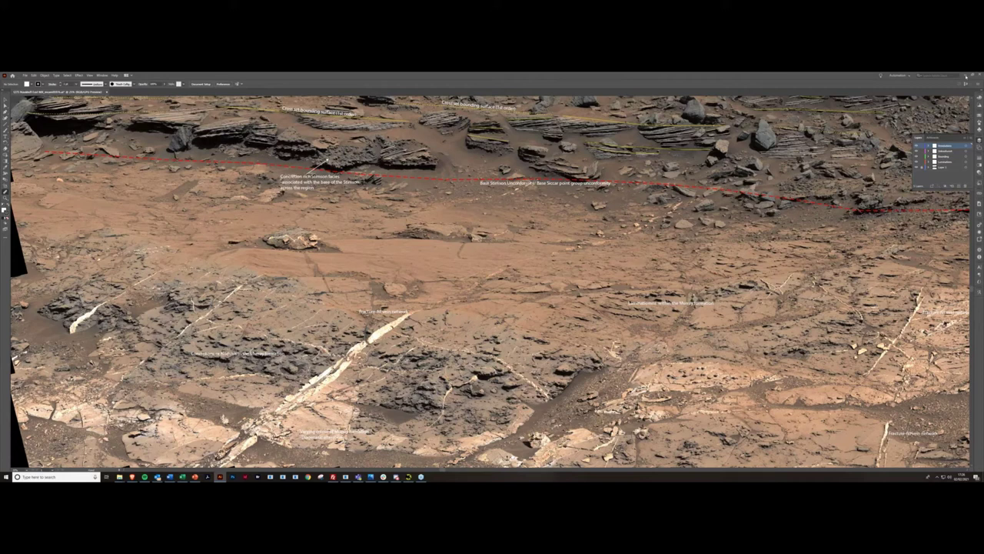
click(966, 75)
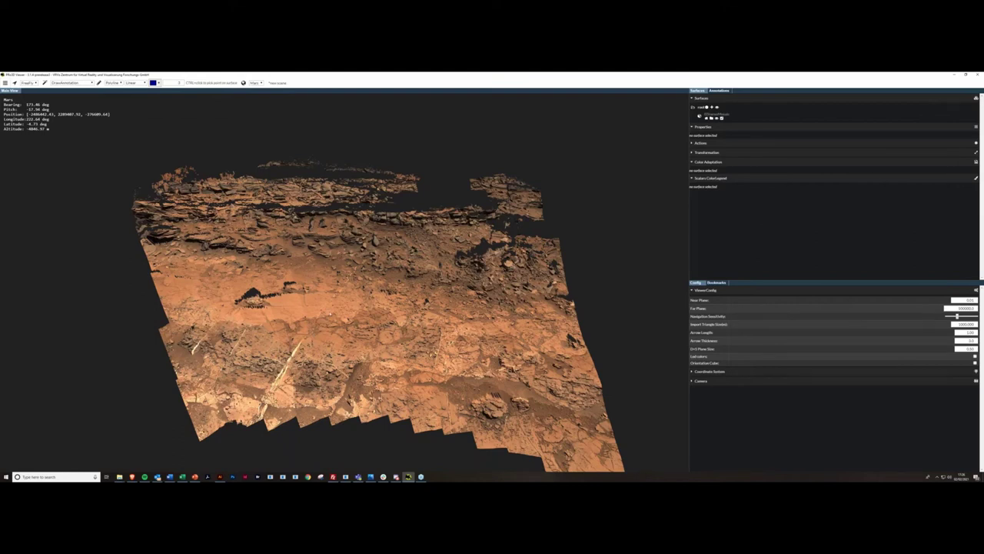
Examine the contact between the smooth lower bedrock and the layered upper rocks from the side, close up and from above.
middle_drag(331, 314, 293, 329)
drag(293, 329, 400, 323)
middle_drag(569, 309, 514, 308)
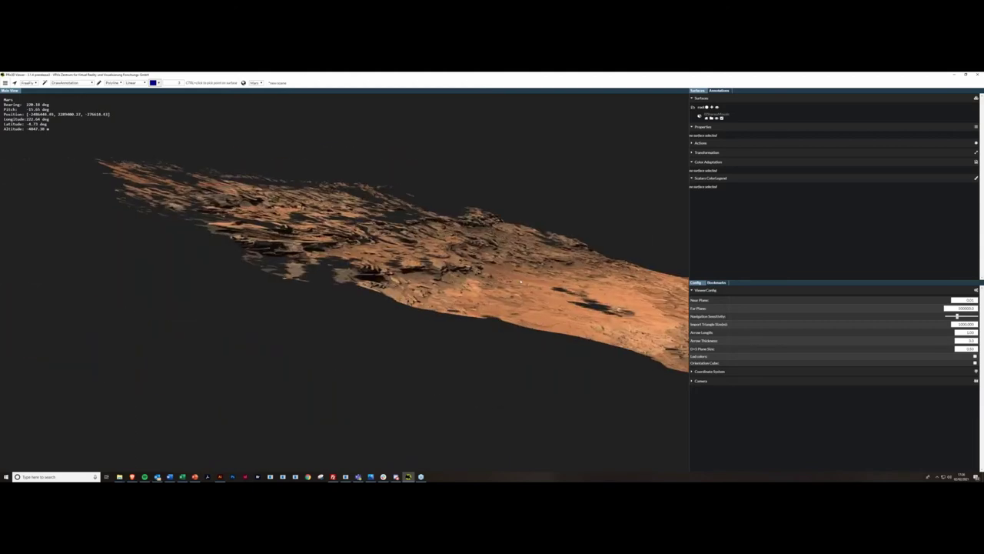
right_drag(514, 307, 523, 260)
key(w)
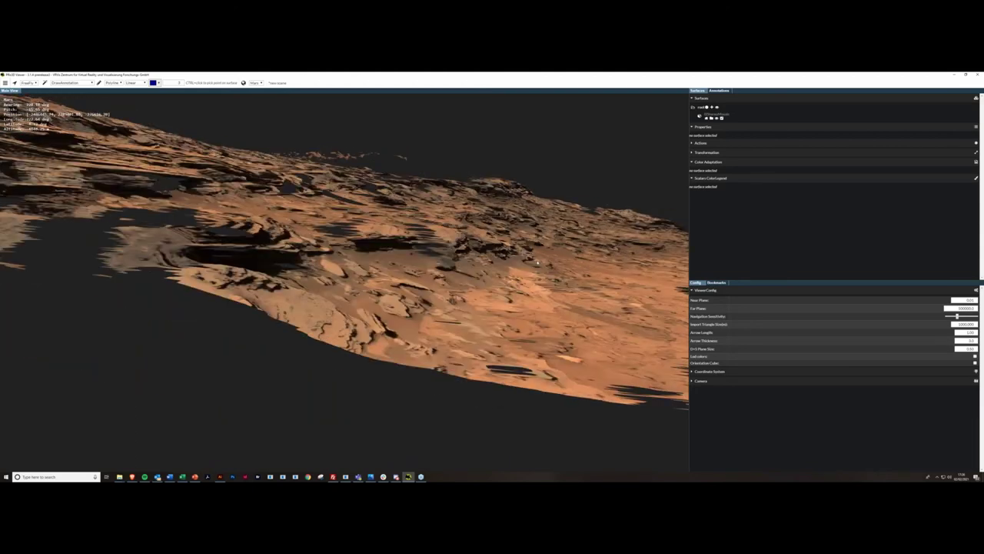
key(w)
key(w)
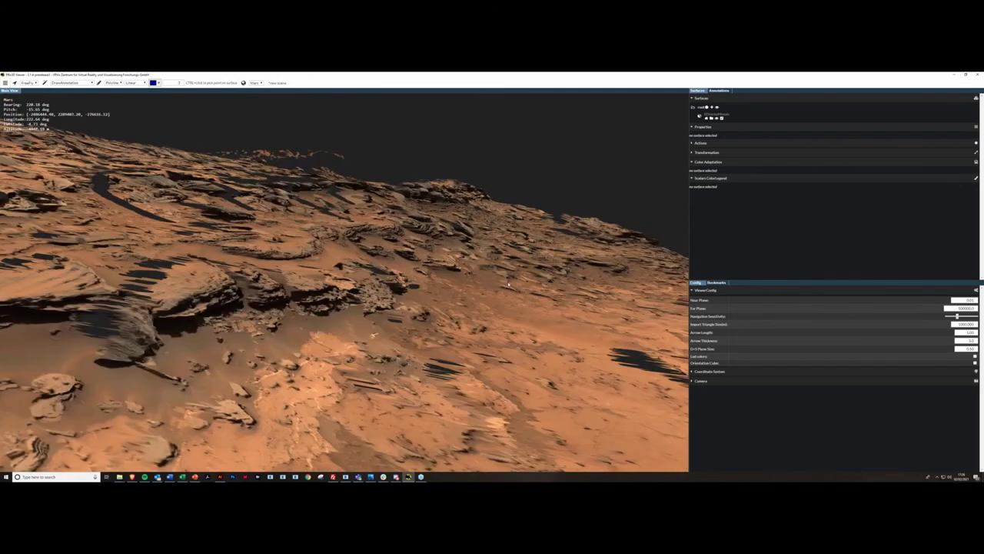
drag(509, 285, 463, 292)
key(d)
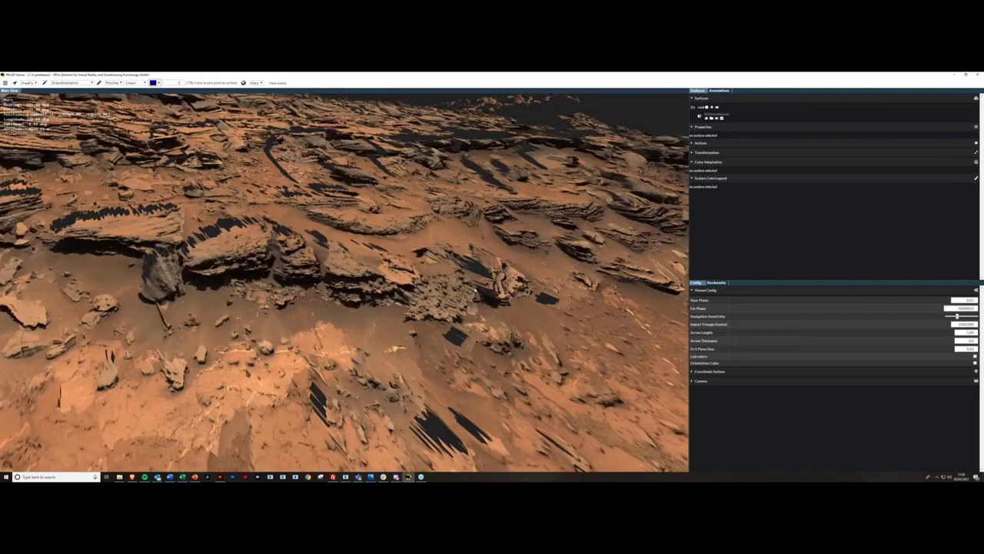
middle_drag(482, 294, 471, 294)
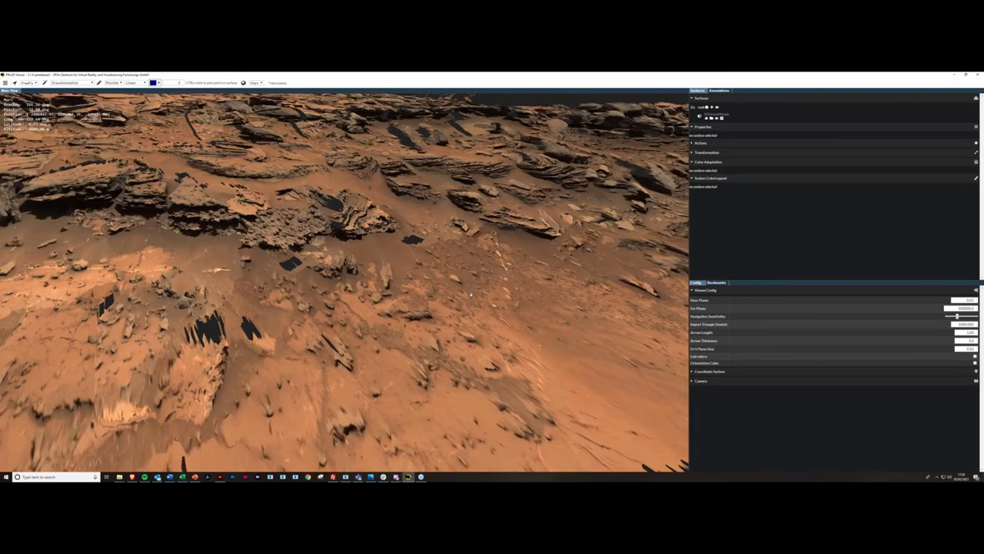
drag(470, 295, 454, 286)
middle_drag(457, 289, 458, 286)
drag(458, 285, 448, 308)
middle_drag(449, 308, 358, 230)
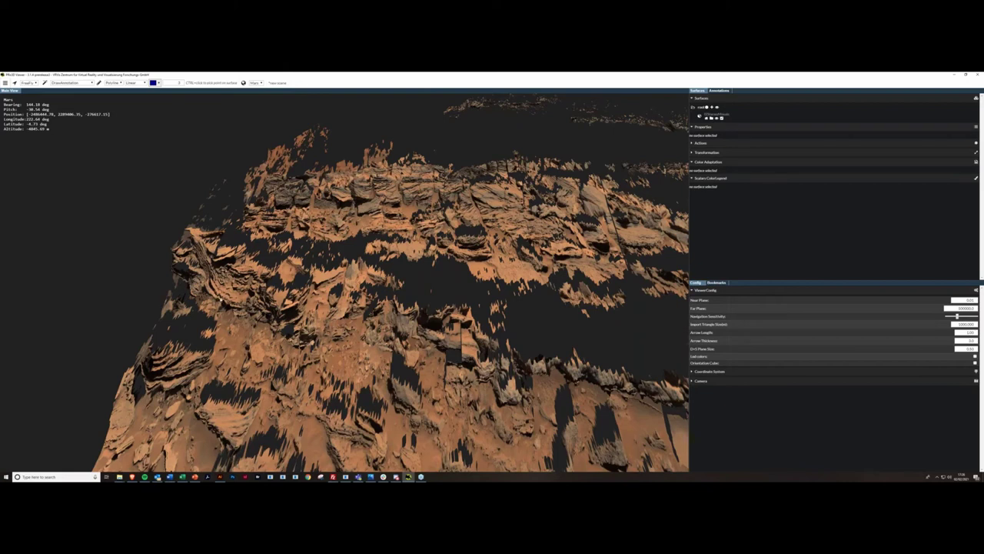
drag(257, 316, 370, 308)
middle_drag(372, 310, 370, 333)
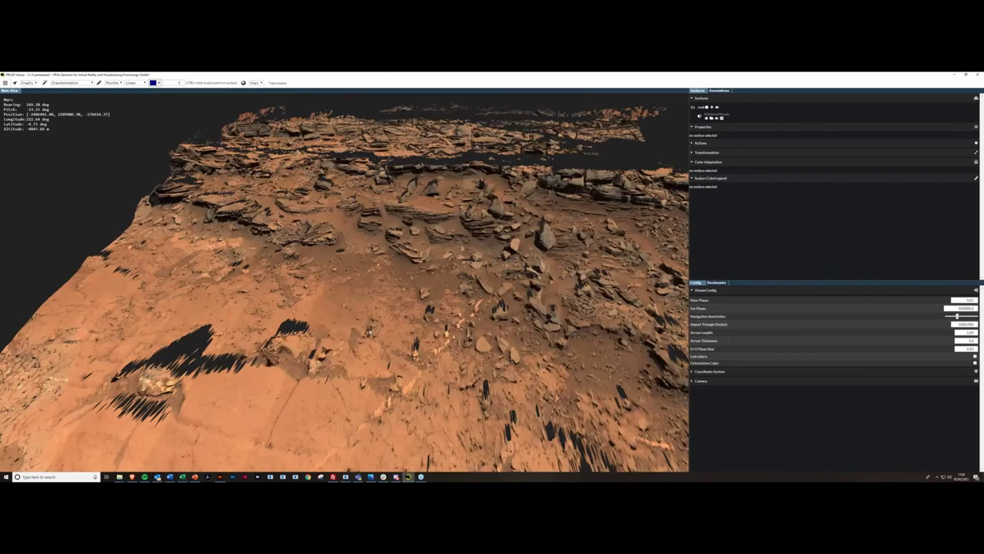
scroll(370, 329, down, 3)
scroll(370, 329, up, 3)
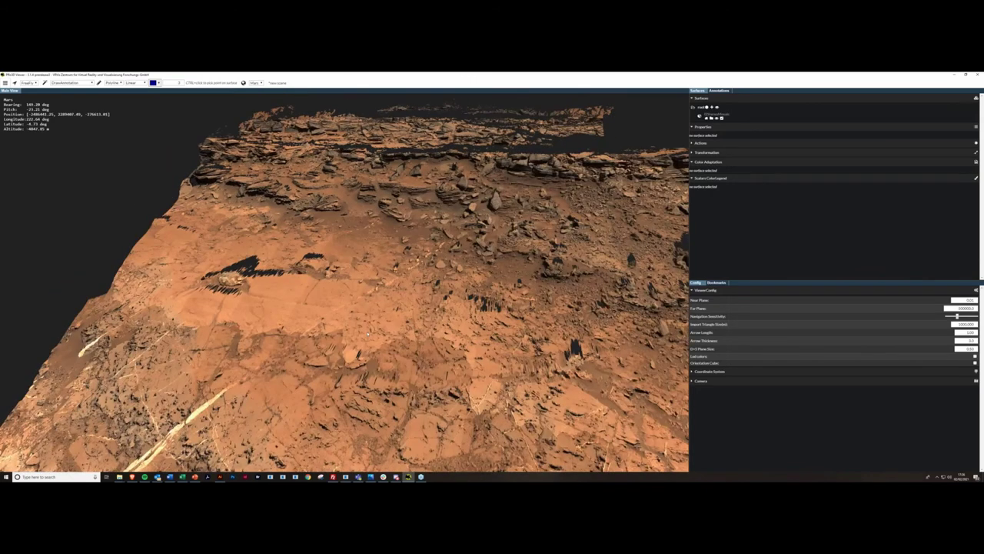
middle_drag(368, 333, 340, 340)
Create an annotation group named Sol_1275_Interp under root, and add a new group inside it as the active group.
click(719, 91)
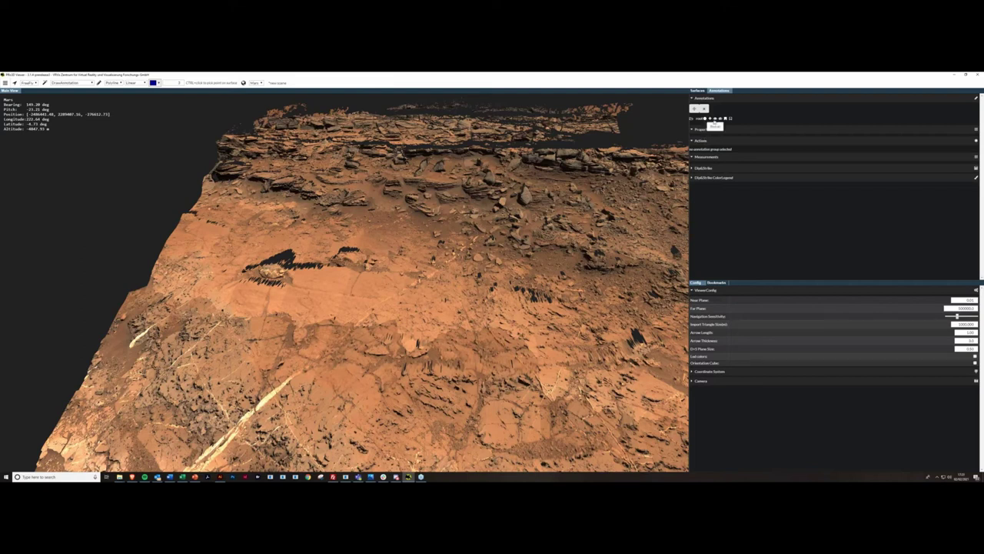
click(711, 118)
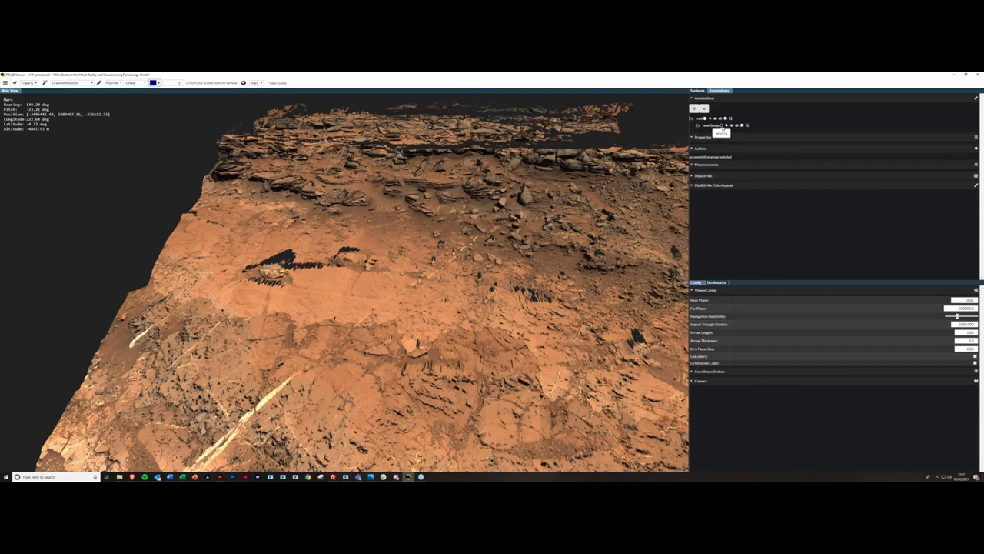
click(723, 126)
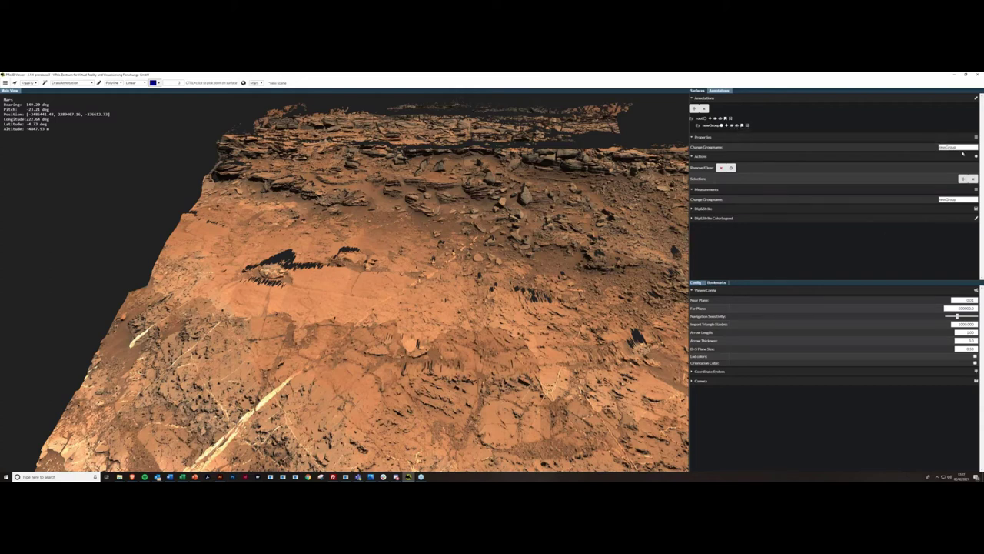
drag(959, 148, 915, 158)
text(G)
key(Return)
click(736, 126)
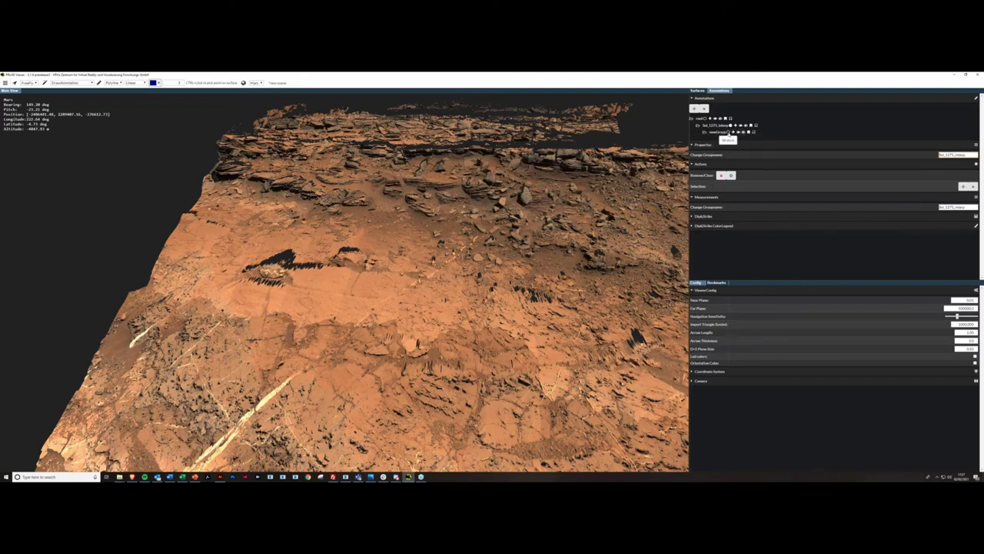
click(729, 132)
Switch to Illustrator to check the interpreted unconformity and cross-set bounding surfaces on the mosaic, and return to PRo3D.
click(223, 480)
click(220, 477)
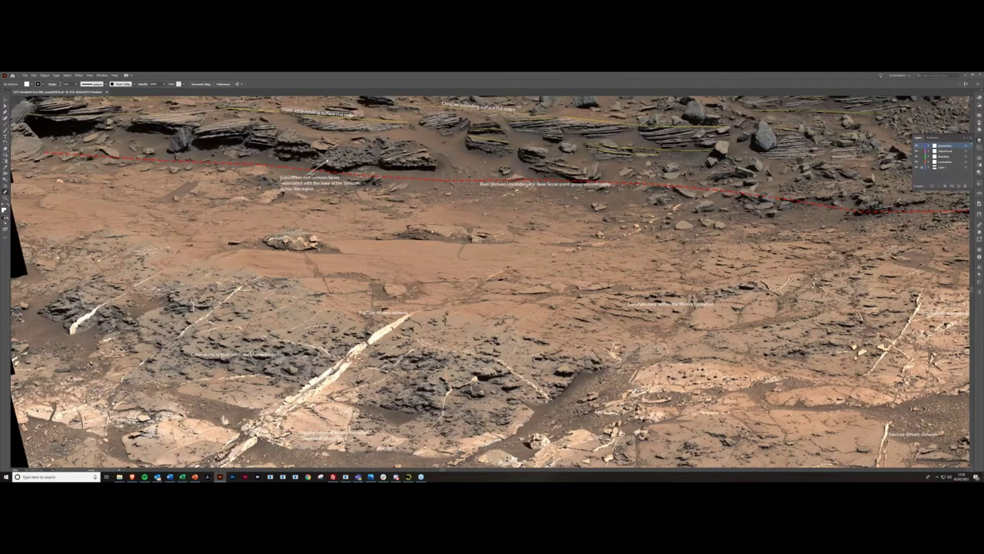
scroll(493, 285, up, 3)
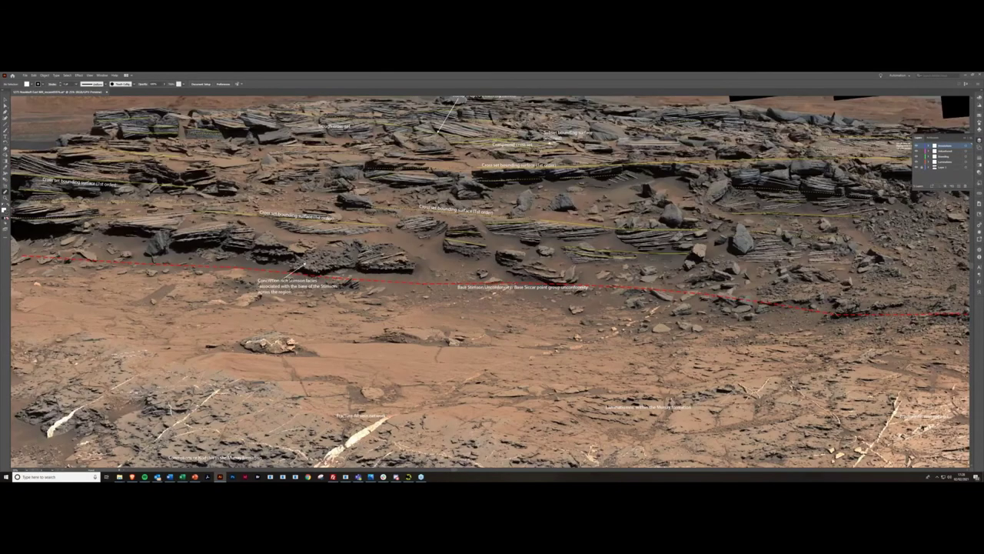
drag(492, 261, 537, 313)
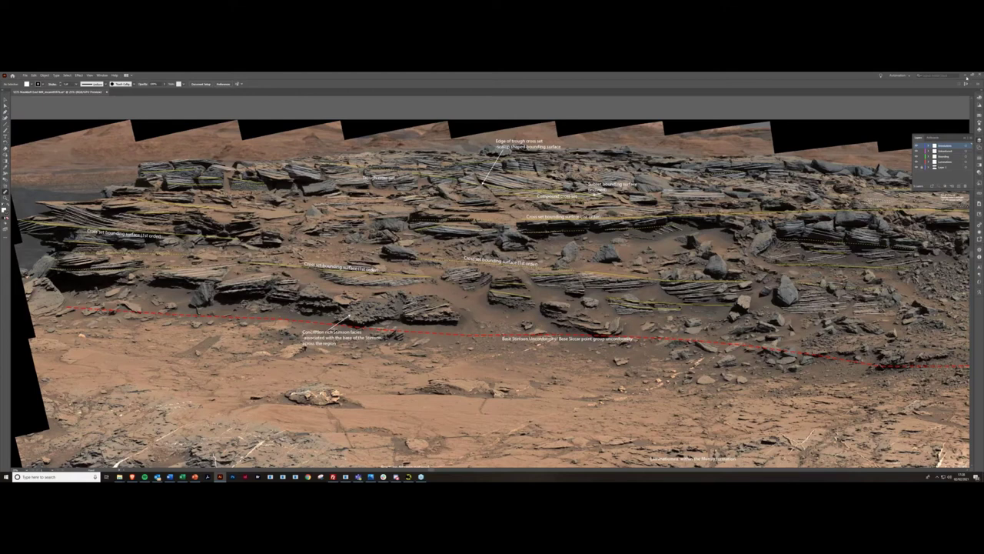
click(965, 76)
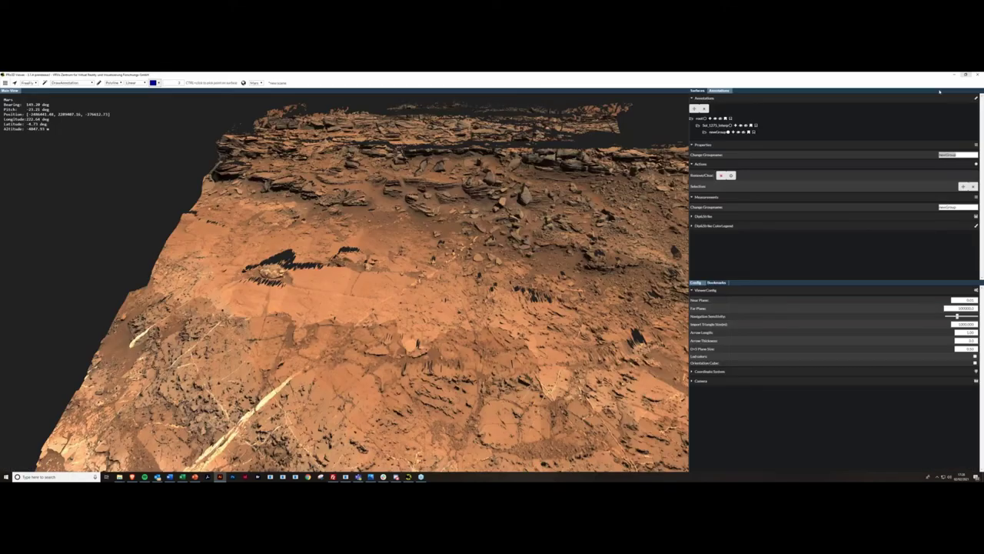
Rename the new group inside Sol_1275_Interp as Labels.
double_click(965, 156)
text(Labels)
key(Return)
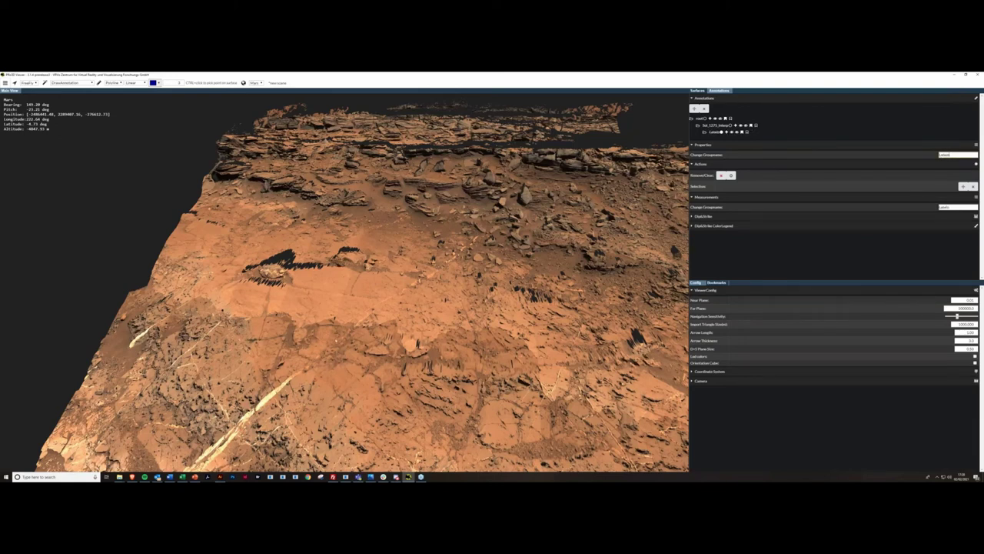
Set annotation drawing to Point geometry in white, ready for the finely layered rock ledge at the outcrop's near end.
right_drag(339, 359, 339, 363)
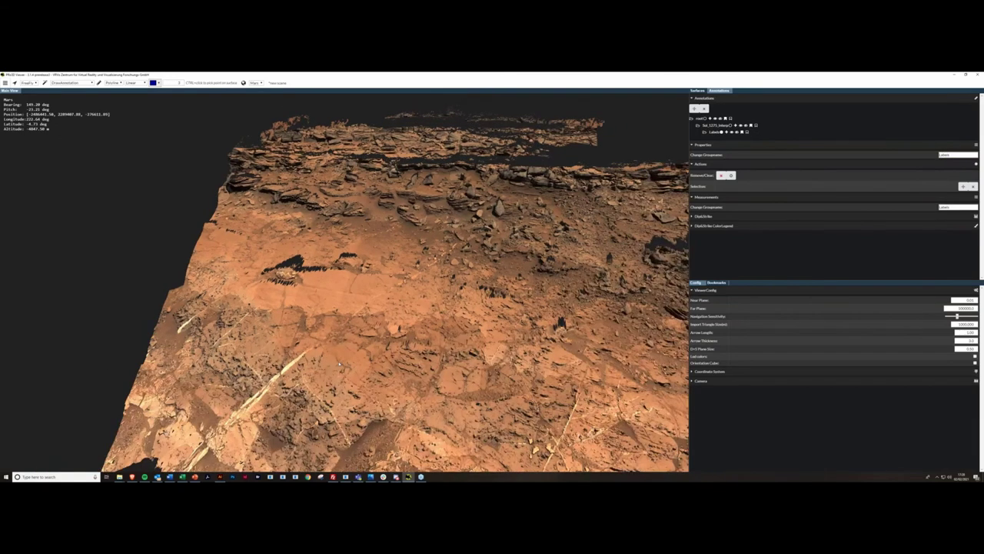
scroll(339, 364, down, 3)
drag(339, 363, 402, 323)
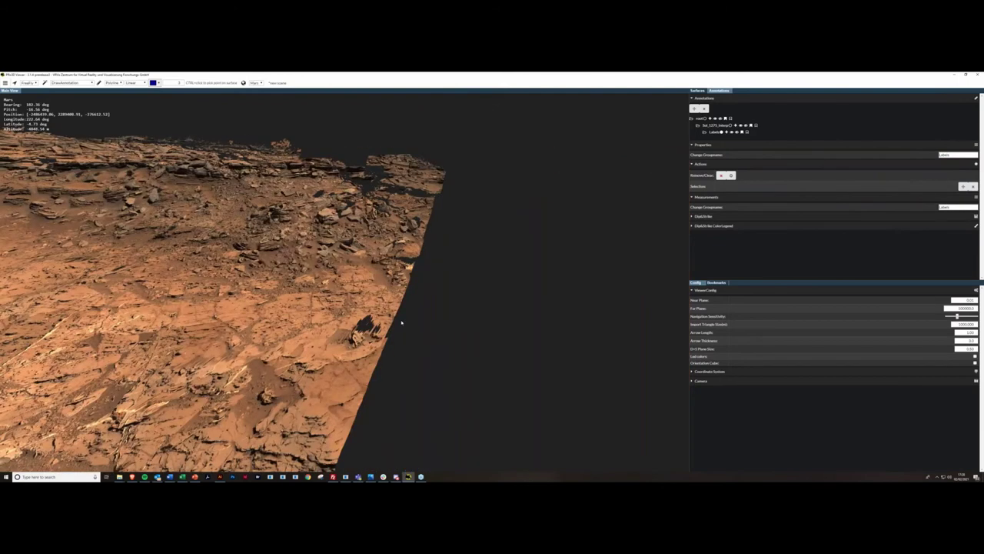
scroll(401, 323, down, 3)
middle_drag(402, 323, 418, 336)
scroll(418, 335, up, 1)
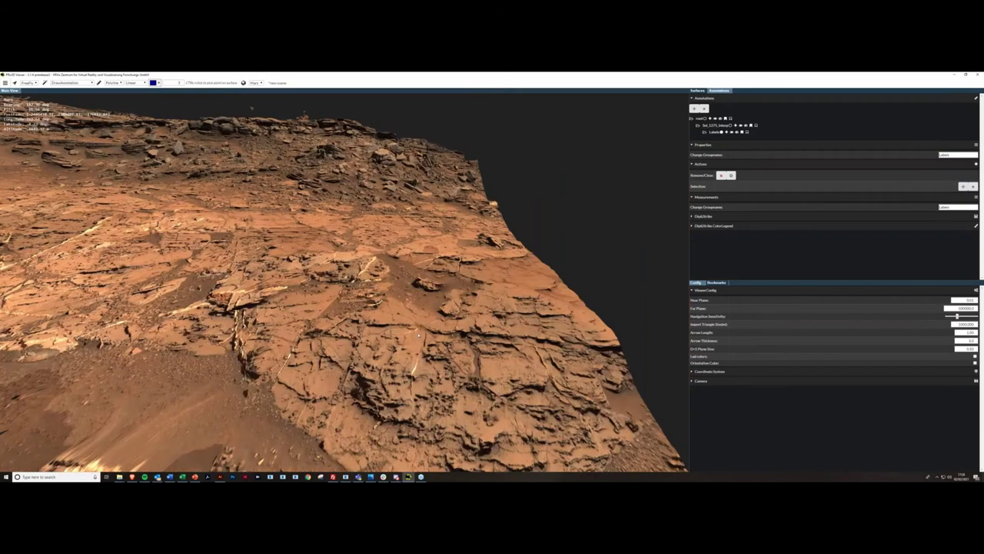
drag(252, 108, 247, 96)
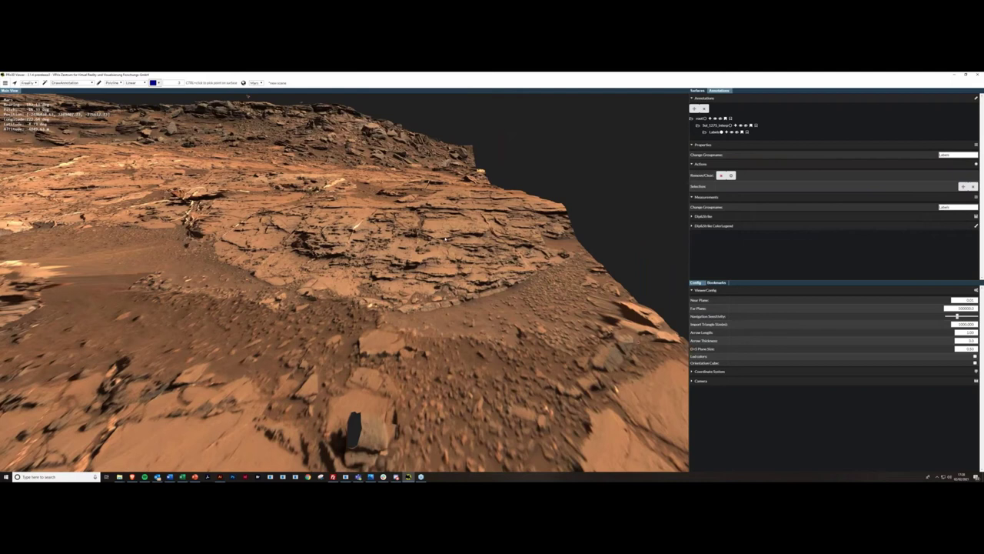
click(116, 83)
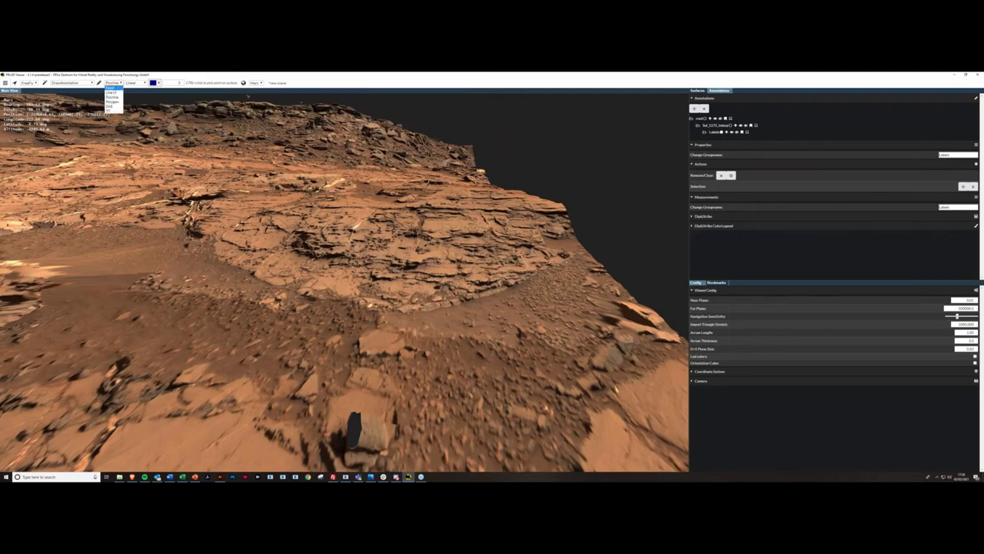
click(113, 88)
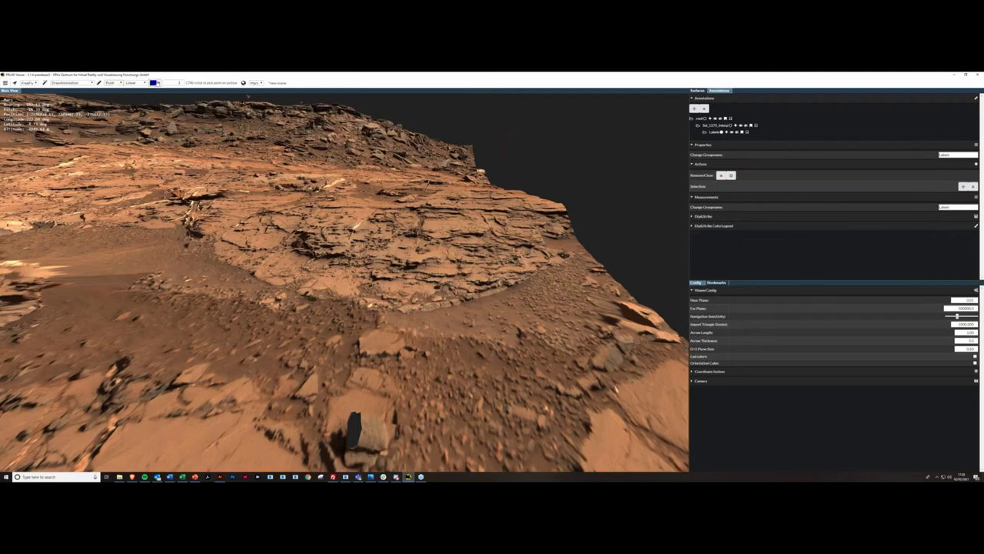
click(155, 83)
click(189, 92)
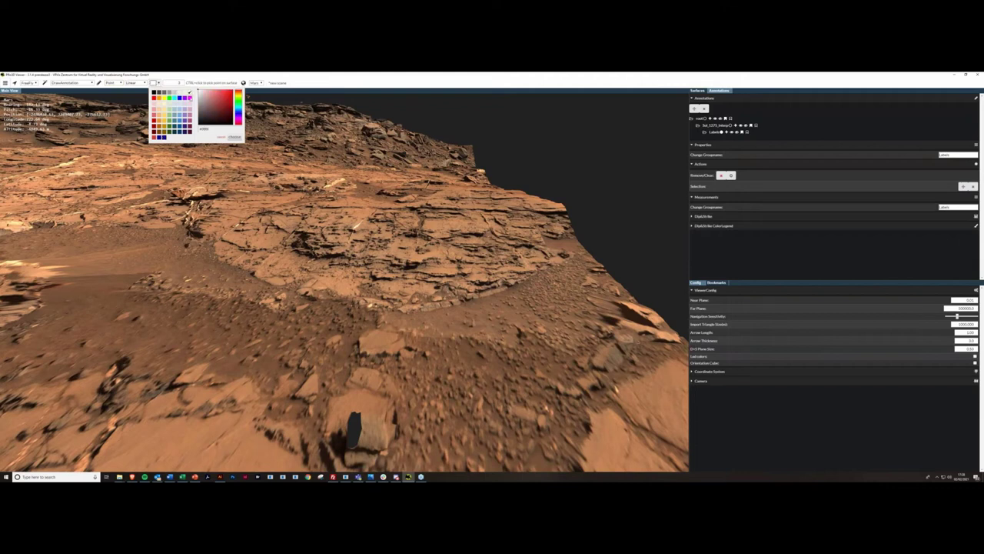
click(182, 83)
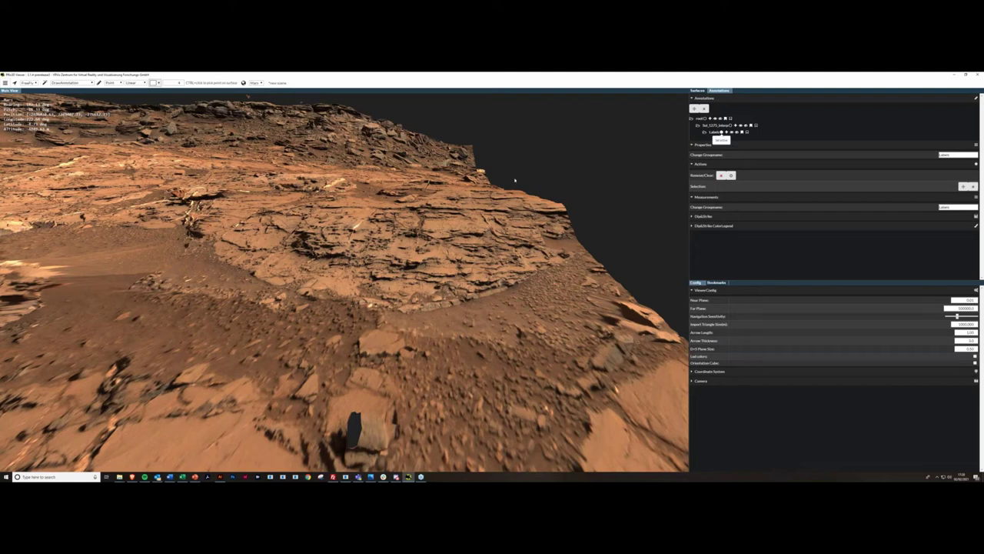
Place a point annotation on the finely layered rock ledge within the Labels group, and select it to show its properties.
click(722, 132)
ctrl+click(399, 249)
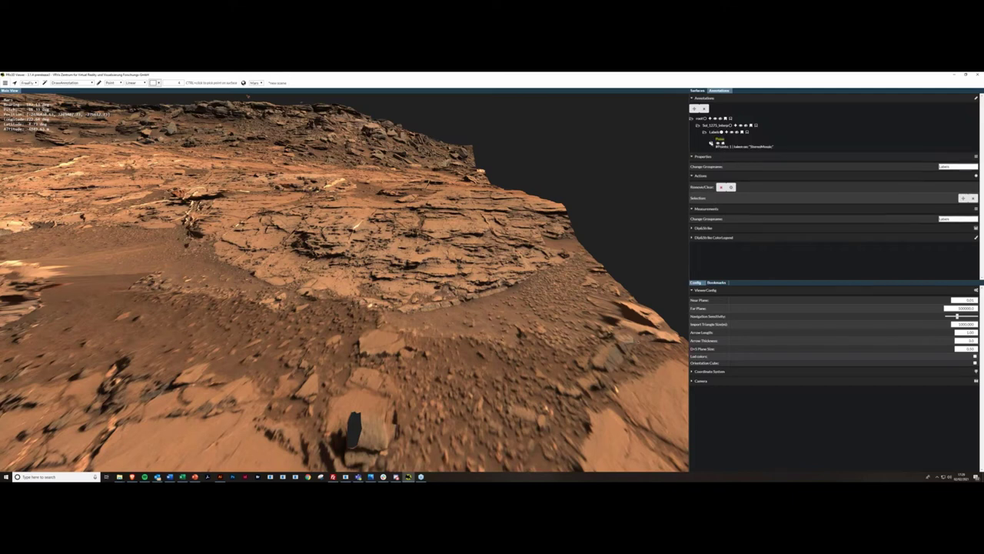
click(711, 143)
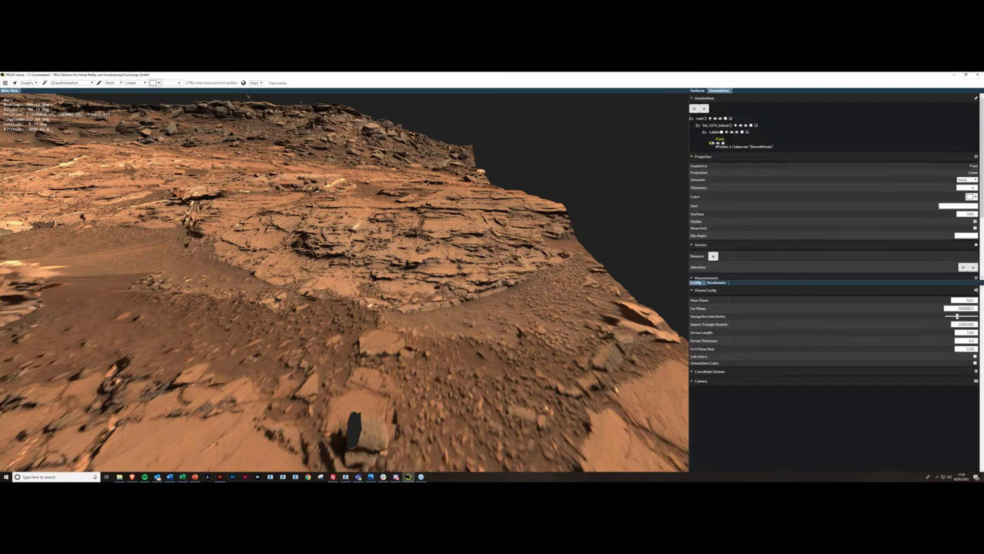
click(719, 141)
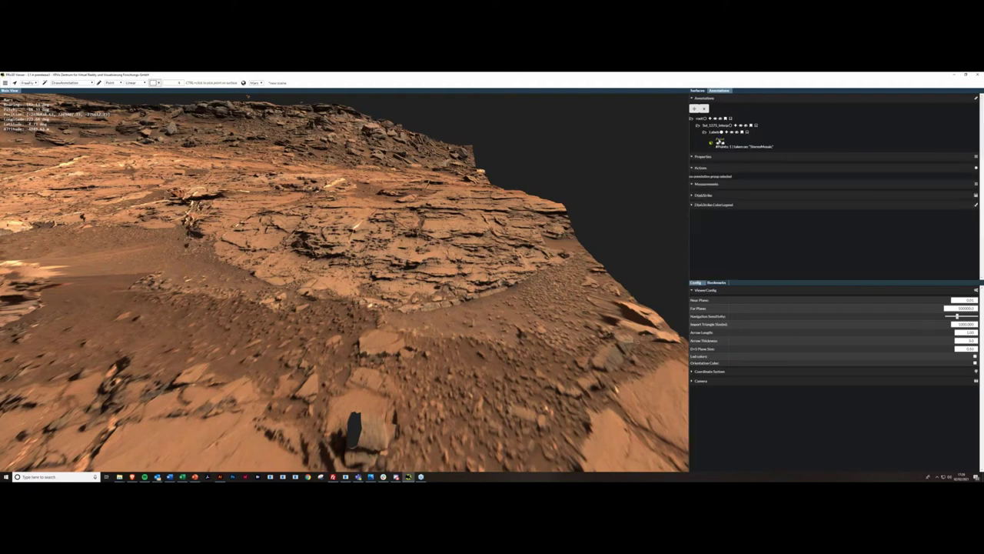
click(719, 141)
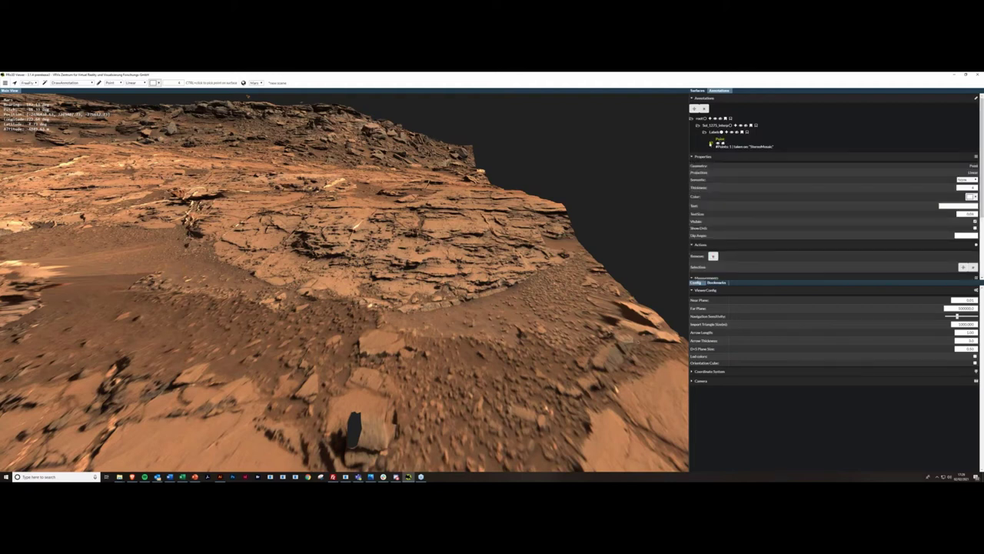
Give the selected point the text Laminations, and increase its thickness and text size.
click(712, 144)
click(712, 144)
click(976, 187)
click(970, 196)
click(970, 196)
key(Return)
click(977, 216)
click(976, 215)
click(975, 212)
scroll(393, 312, down, 10)
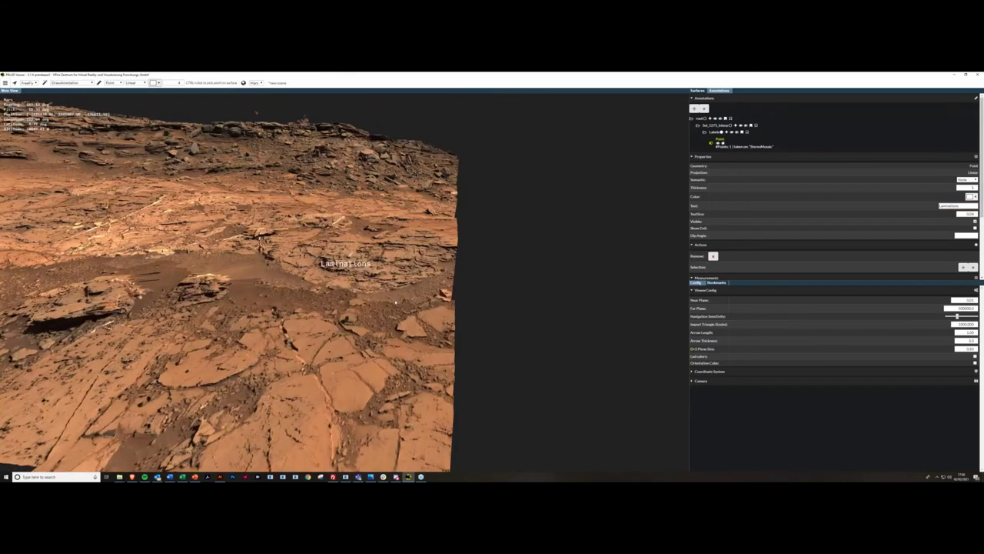
Place a second point beside the long light-toned vein in the foreground and label it Vein.
middle_drag(393, 313, 363, 317)
drag(363, 317, 428, 349)
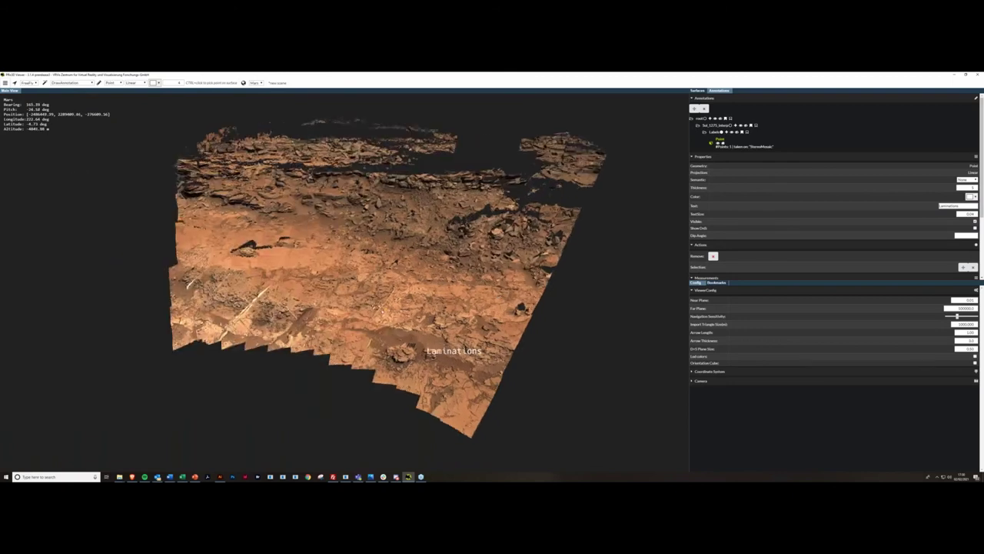
middle_drag(382, 312, 377, 329)
scroll(306, 268, up, 3)
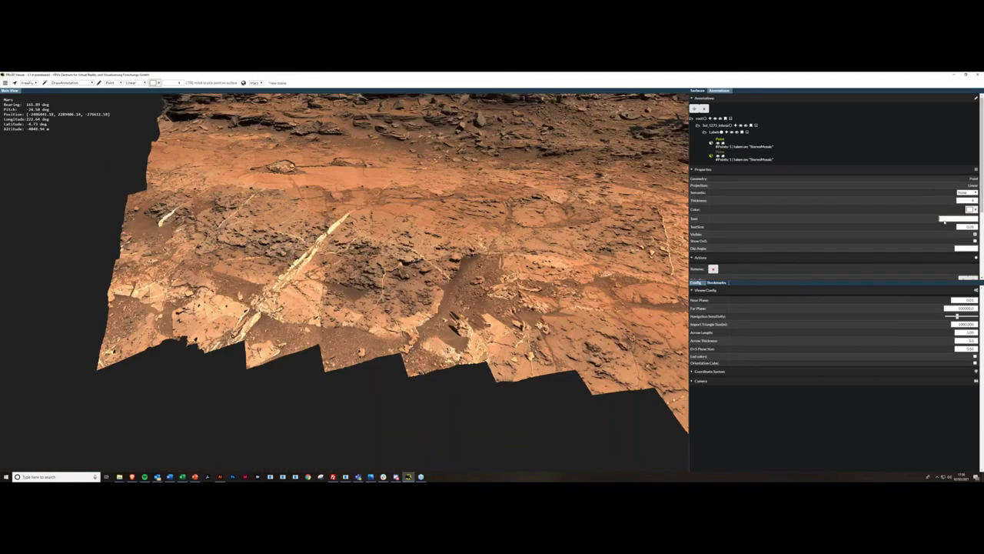
click(945, 221)
text(Vein)
scroll(377, 251, down, 1)
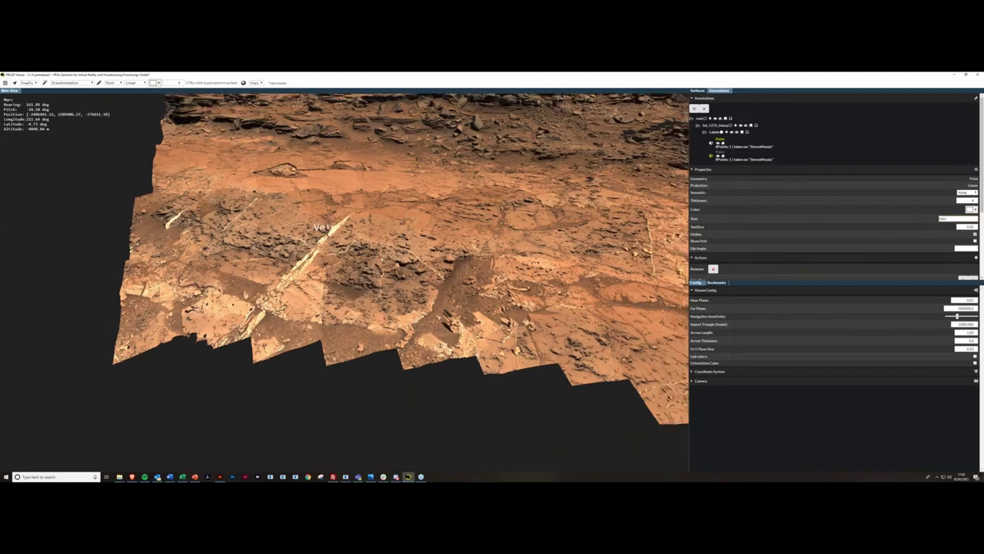
key(s)
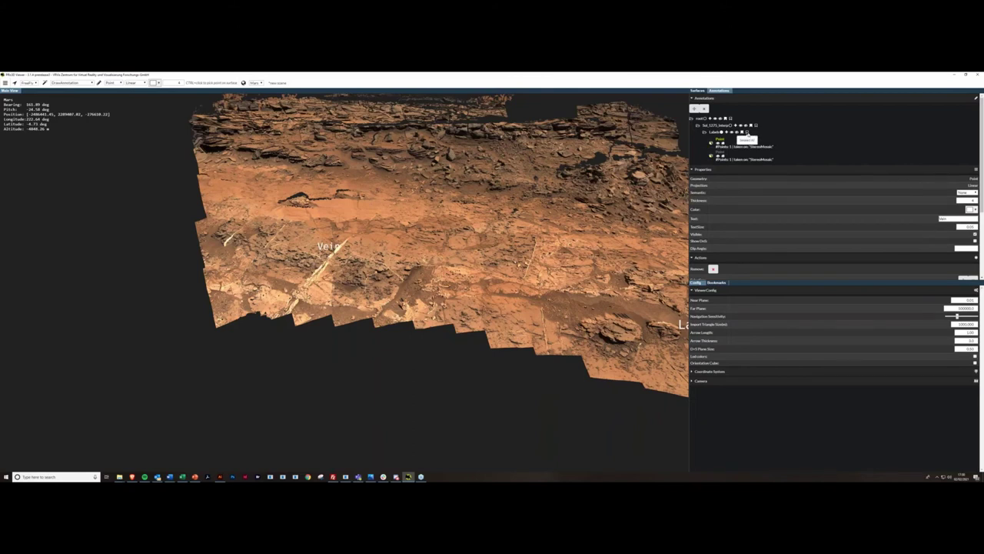
Deselect the annotations in the Labels group and collapse the group.
click(747, 133)
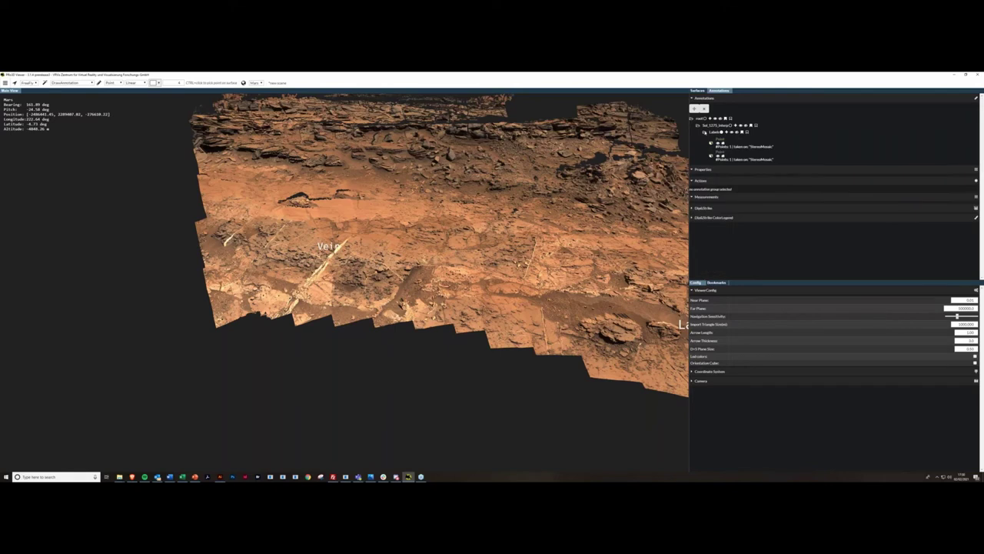
click(705, 132)
middle_drag(466, 282, 422, 274)
Add a bookmark group under root, make it active, and add another group nested inside it.
click(717, 282)
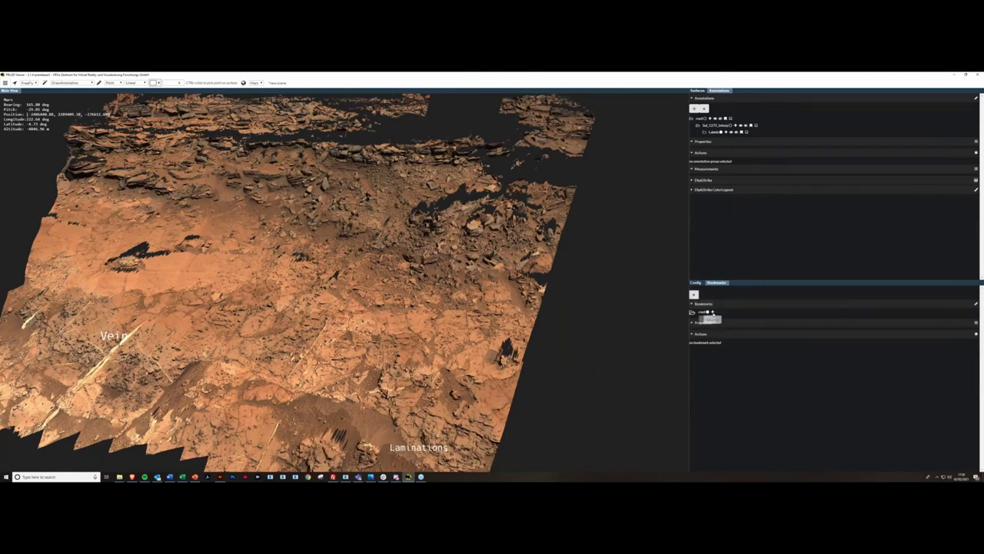
click(712, 312)
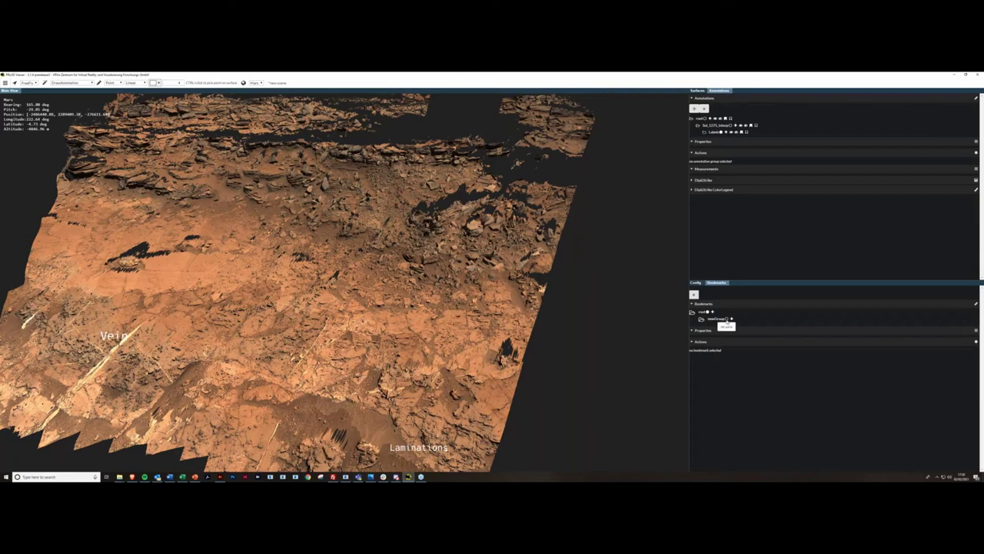
click(726, 319)
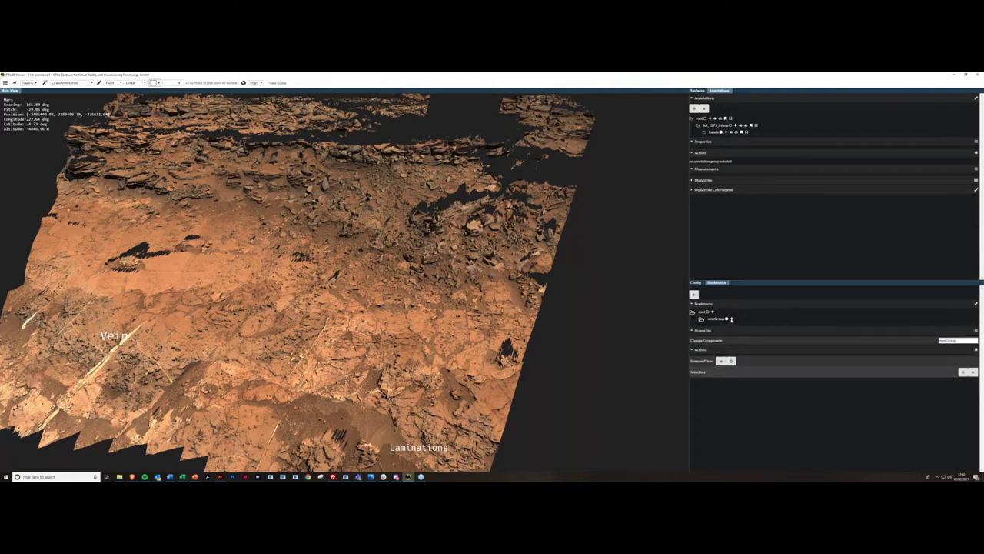
click(732, 319)
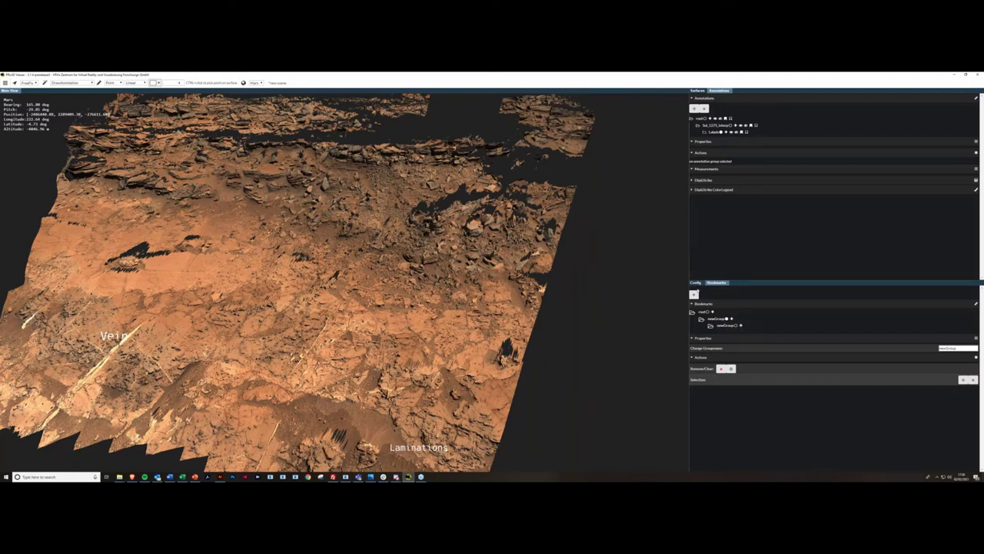
Save the current view of the labelled outcrop as a bookmark in the active bookmark group, and select it.
click(694, 293)
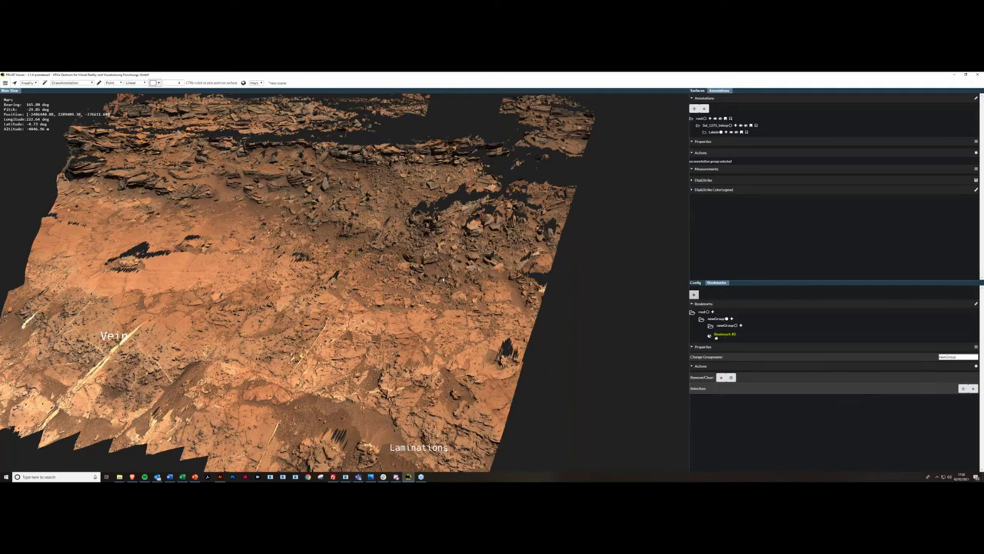
drag(443, 280, 455, 280)
click(709, 336)
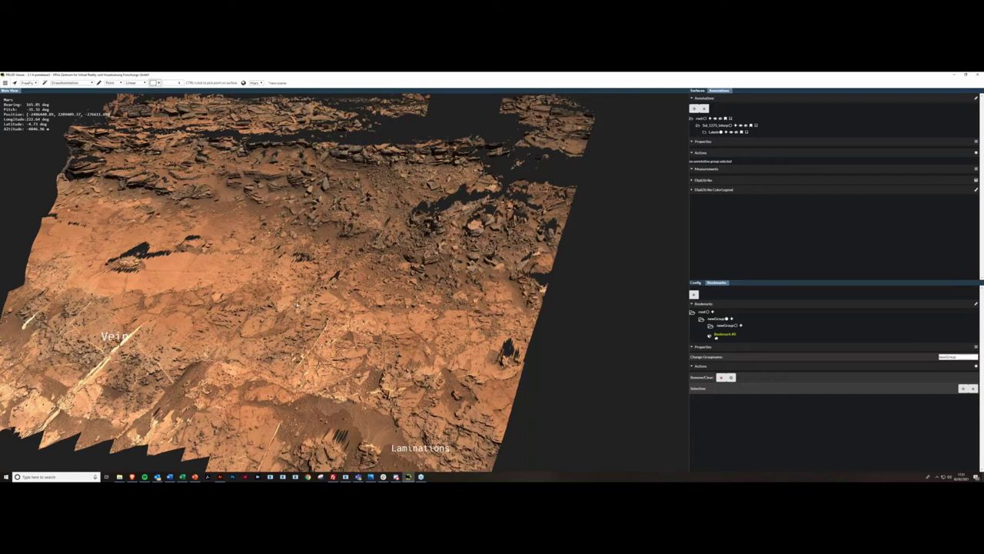
Draw a straight Line annotation across the outcrop's full width along its near edge.
drag(298, 305, 316, 299)
click(113, 83)
click(114, 93)
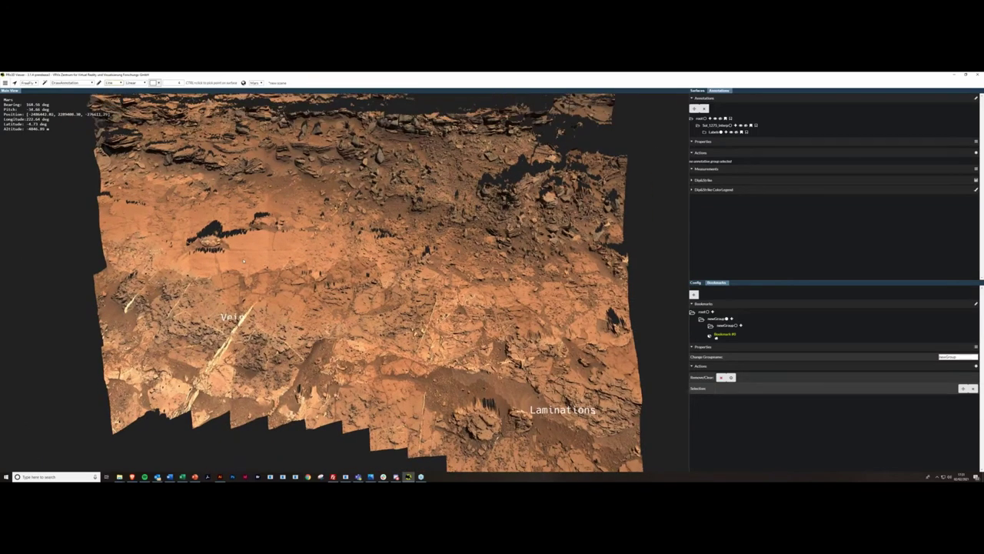
drag(244, 261, 266, 287)
scroll(307, 254, down, 5)
middle_drag(323, 223, 382, 293)
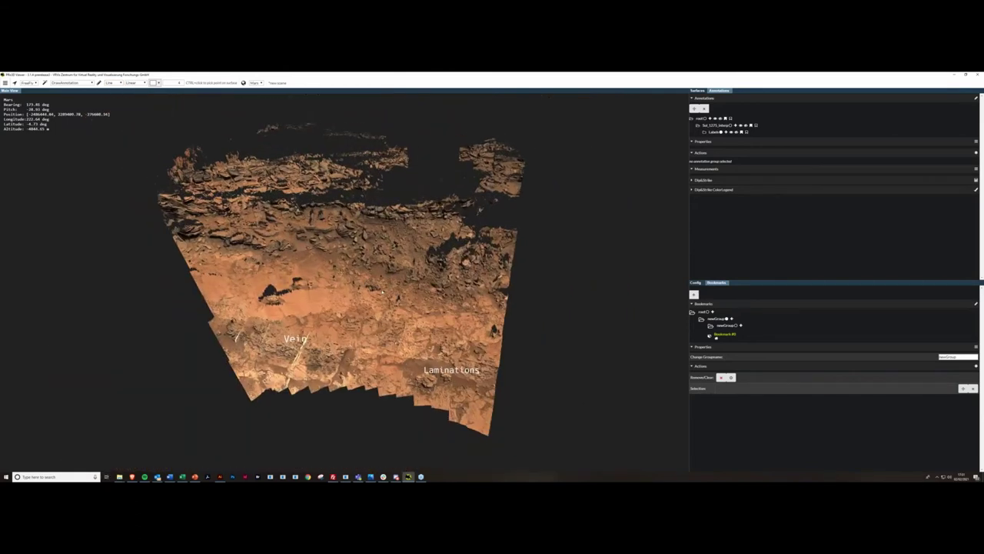
scroll(383, 292, up, 3)
drag(382, 292, 389, 323)
middle_drag(389, 323, 387, 297)
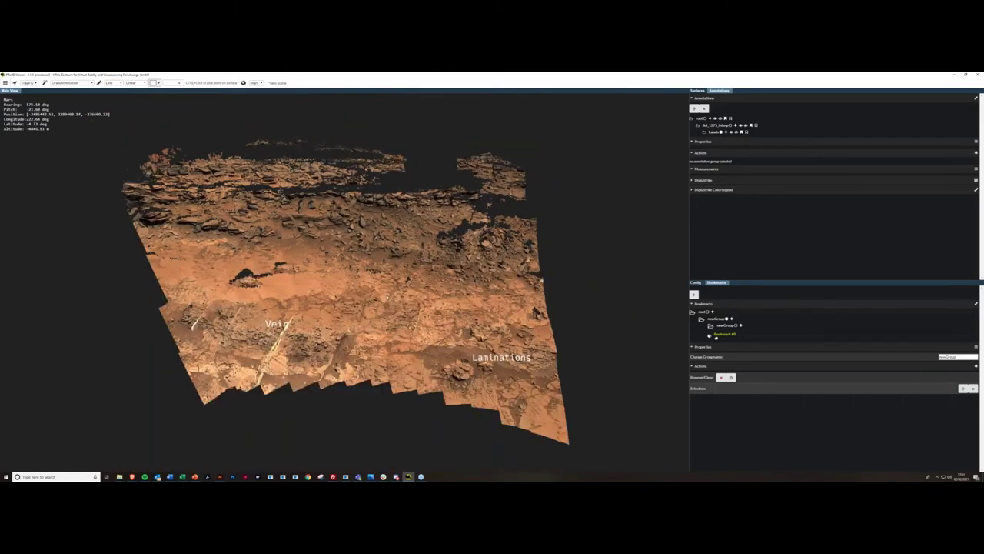
drag(386, 296, 373, 300)
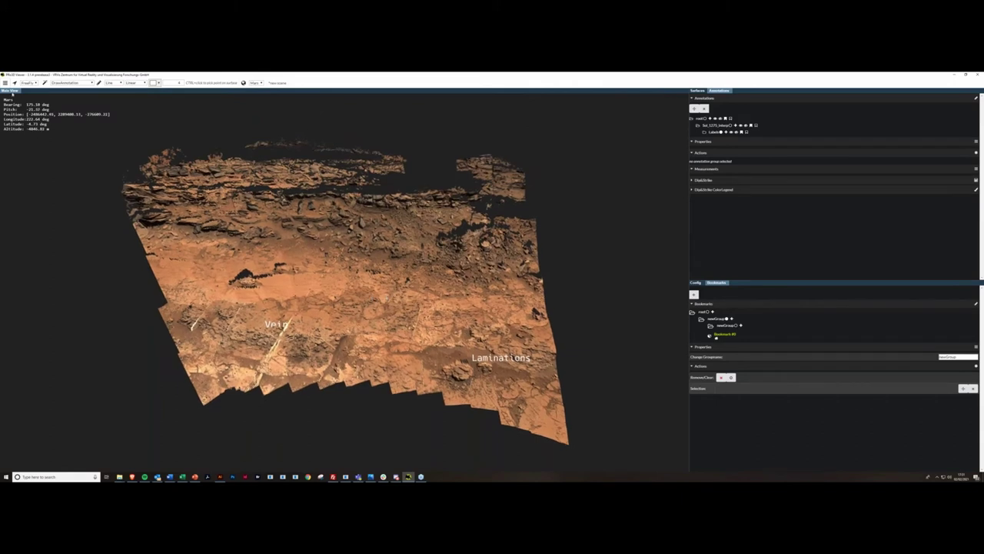
click(115, 83)
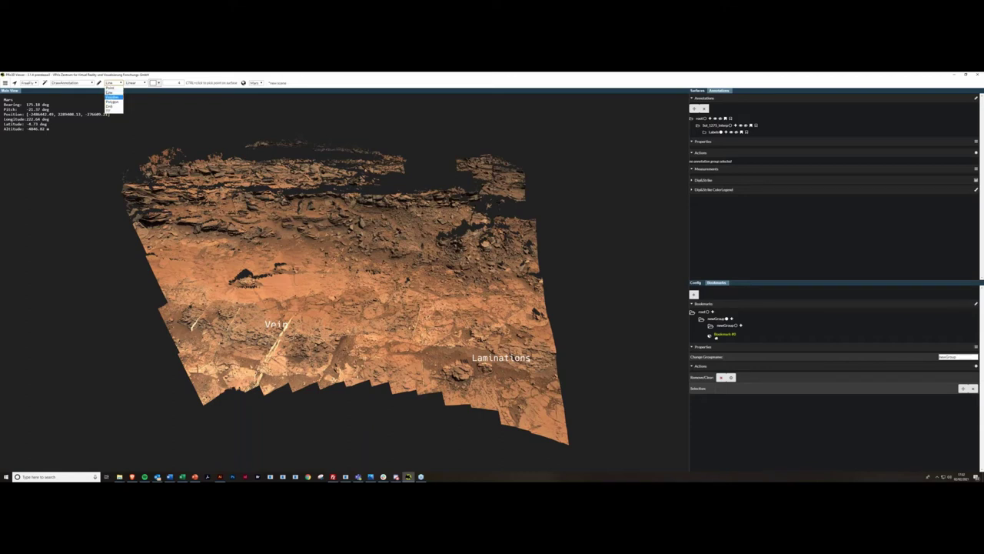
click(111, 92)
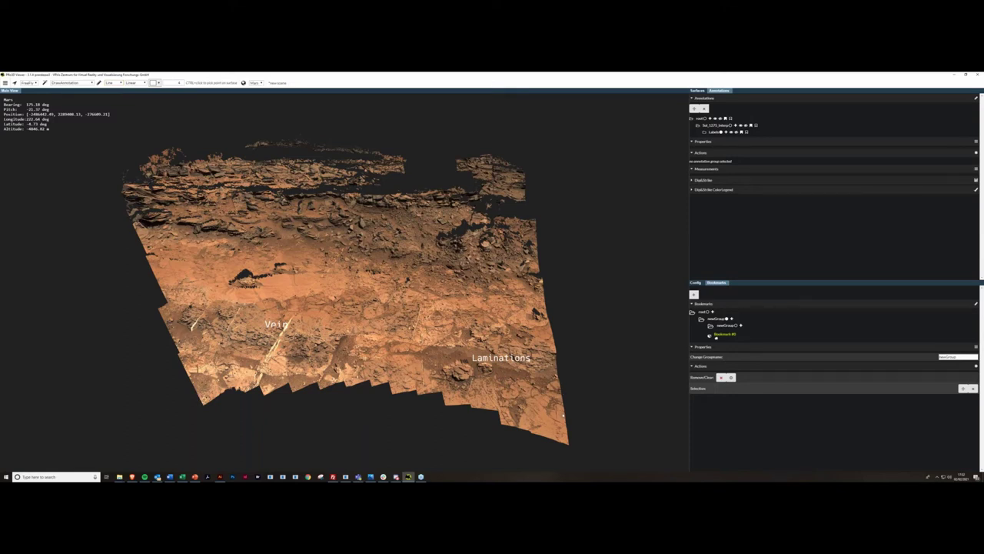
ctrl+click(563, 414)
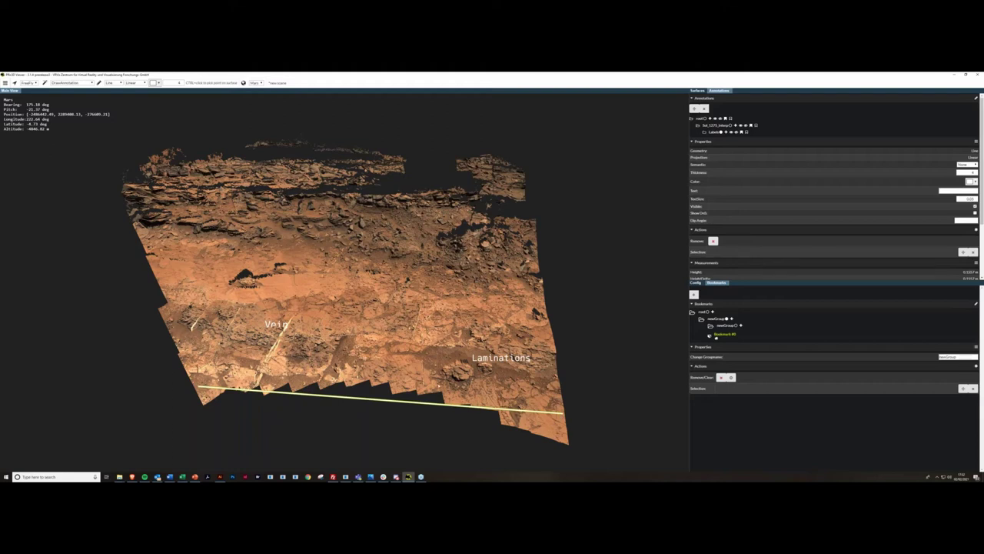
Expand the Labels group to list the line among its annotations.
scroll(431, 307, down, 5)
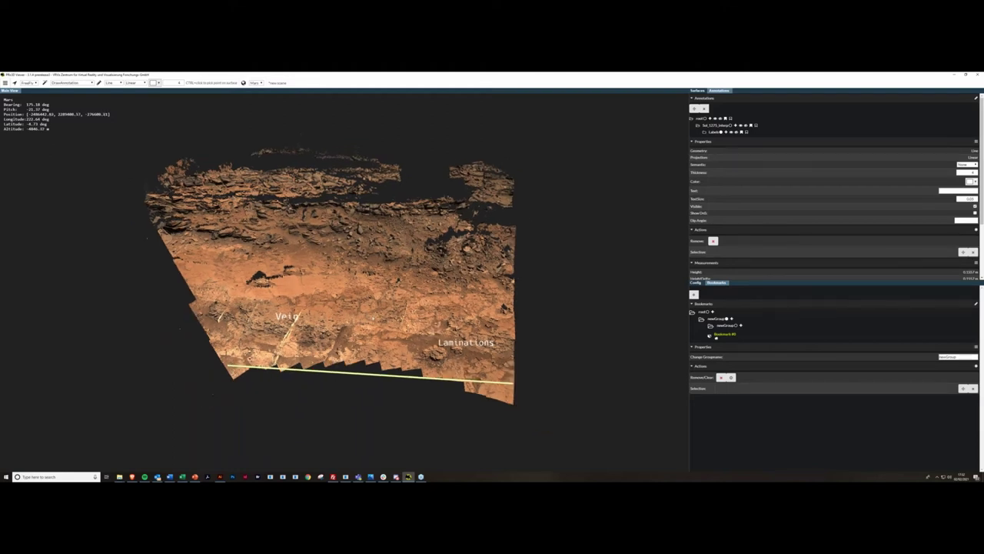
middle_drag(430, 308, 402, 246)
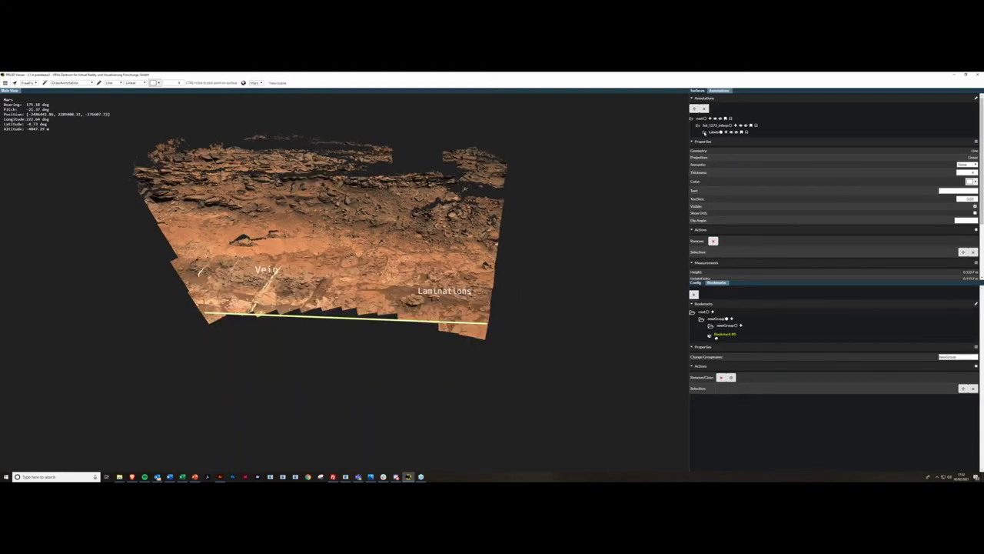
click(705, 132)
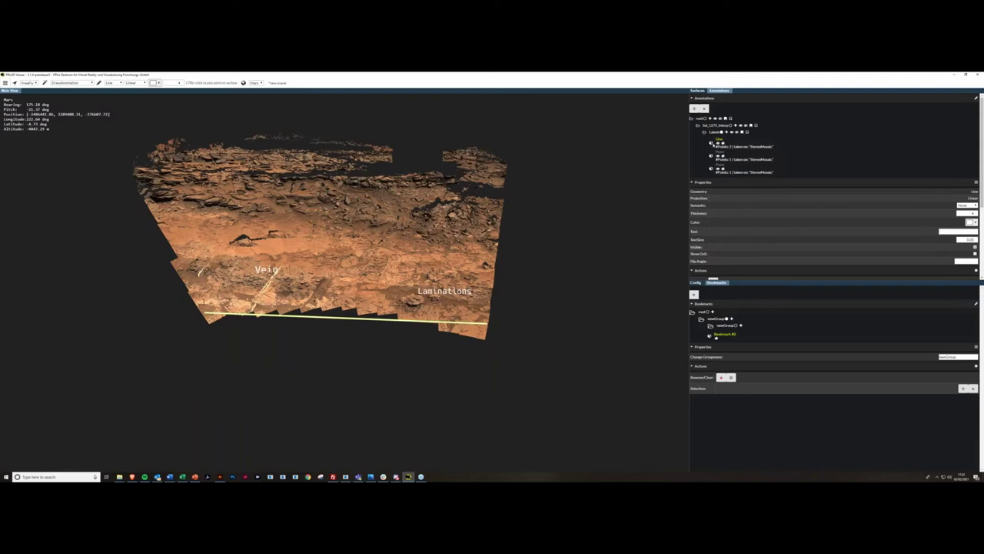
Add a new group under the Sol_1275_Interp annotation group, make it active, and rename it Dimensions.
click(710, 143)
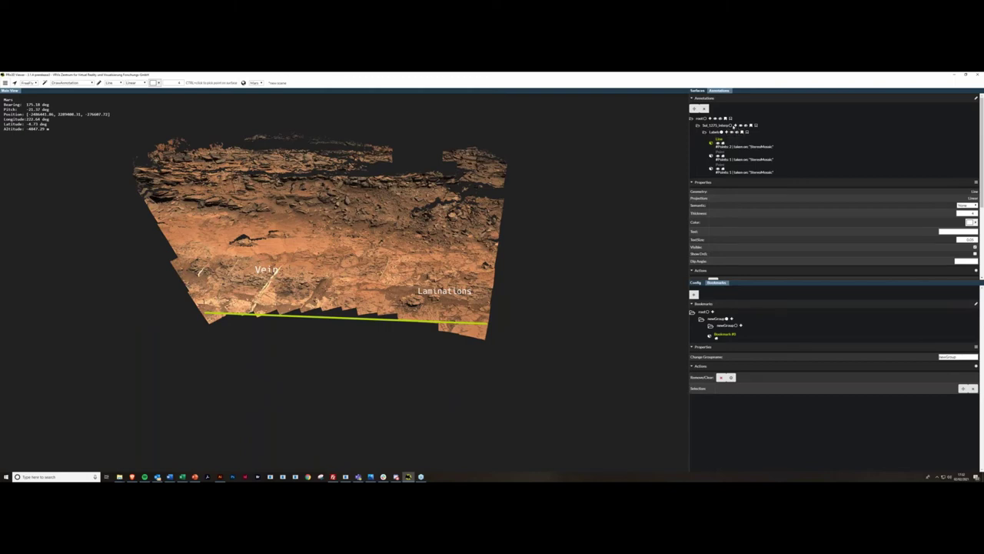
click(734, 127)
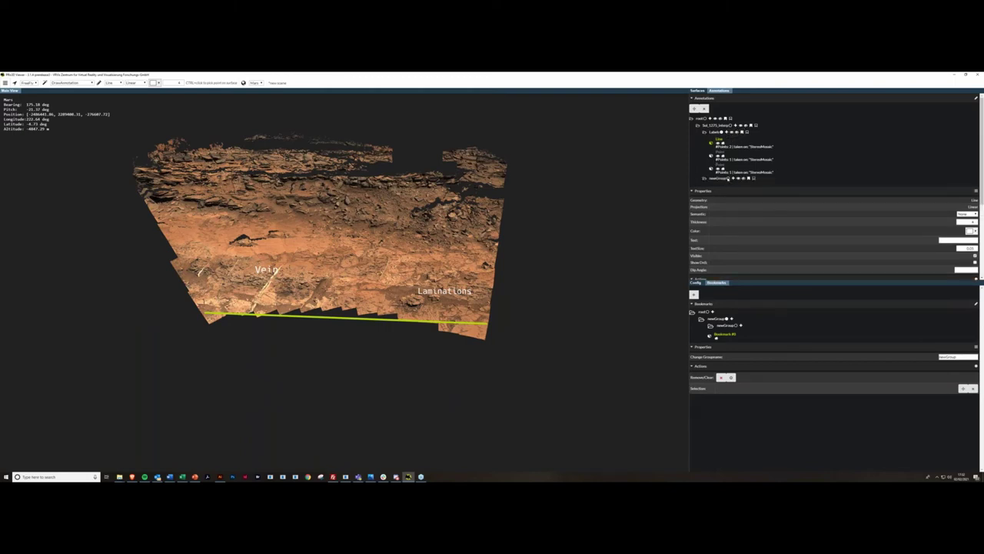
click(727, 178)
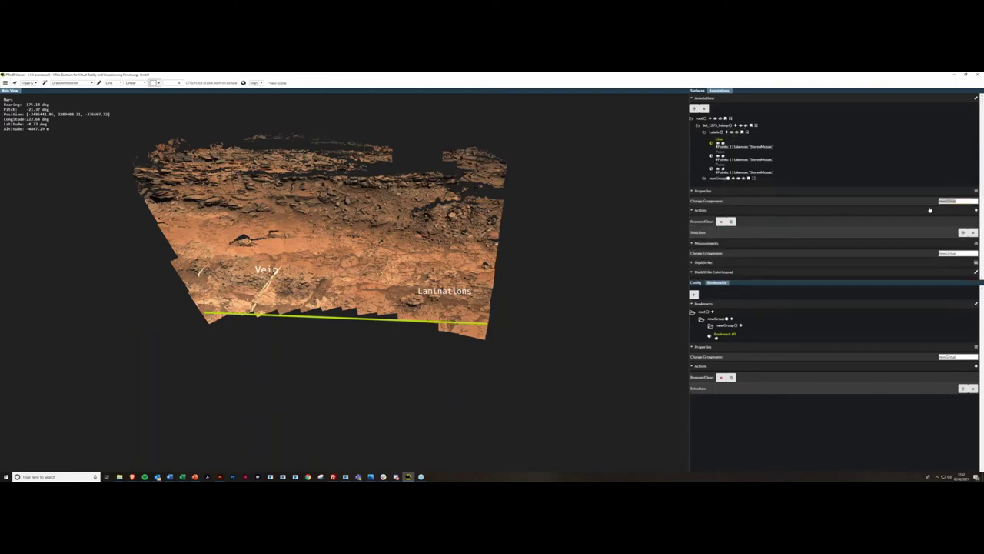
text(Dimensions)
key(Return)
Select the near-edge line in the Labels group and remove it.
click(717, 141)
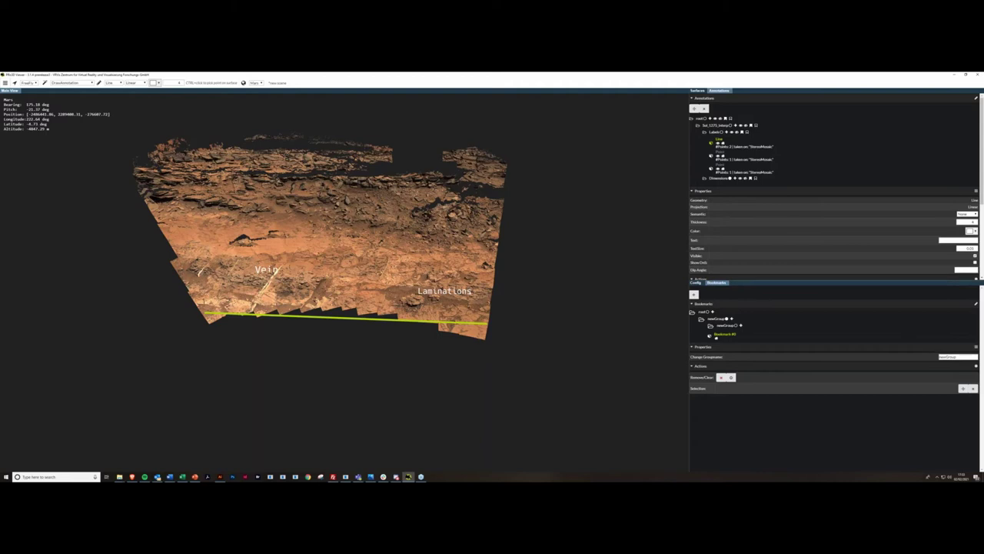
drag(746, 281, 746, 410)
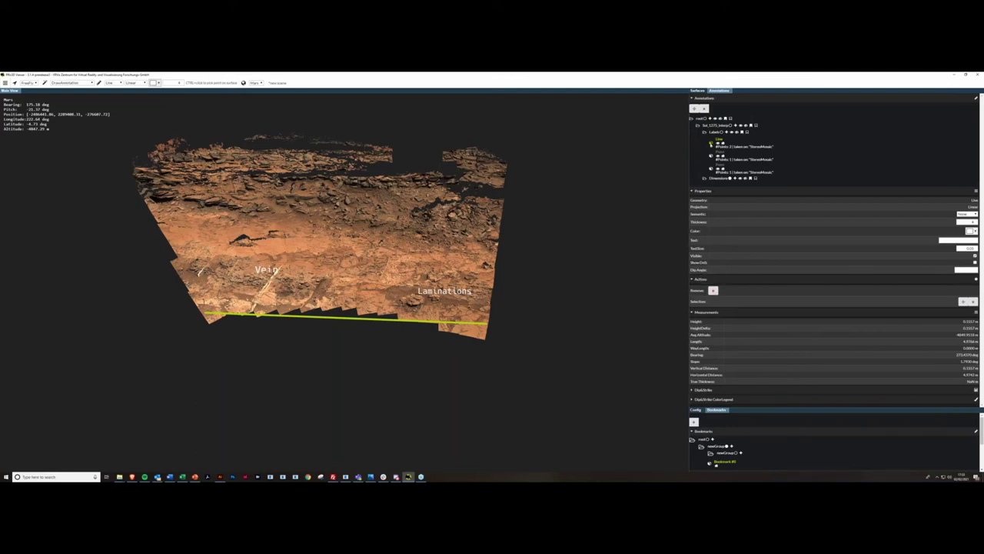
click(711, 143)
click(712, 143)
click(713, 291)
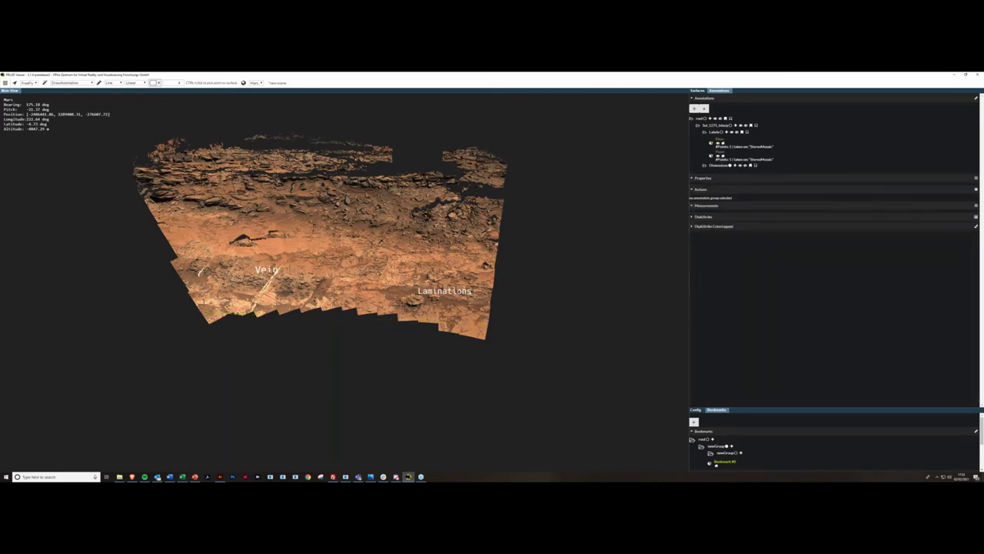
With the Dimensions group active, draw a line about 4.9 m long across the outcrop's near edge and select it.
click(729, 167)
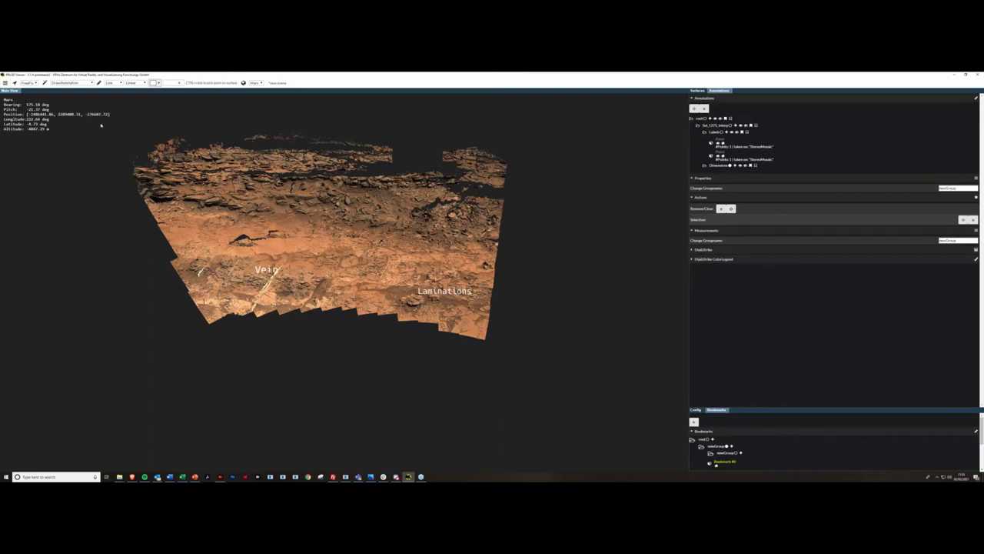
drag(100, 125, 95, 120)
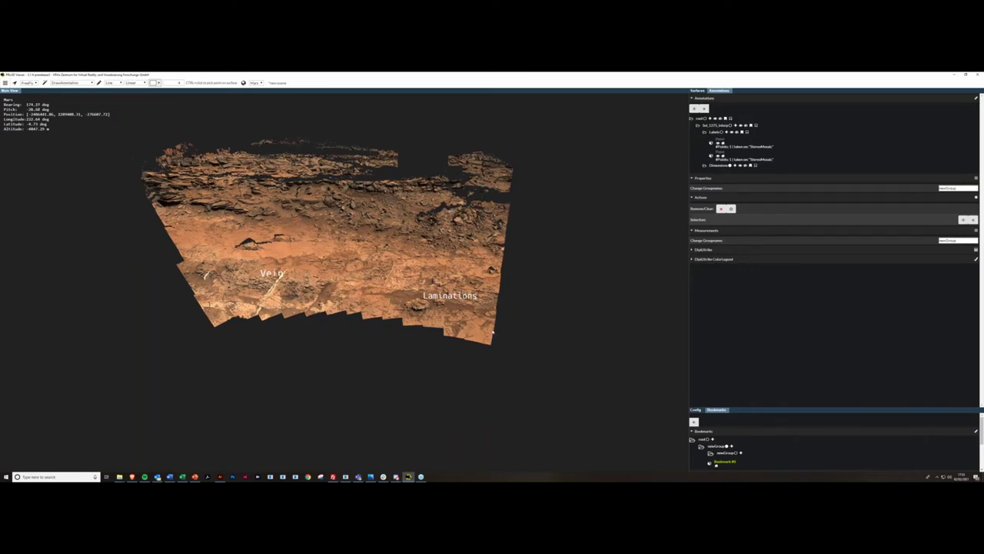
click(493, 331)
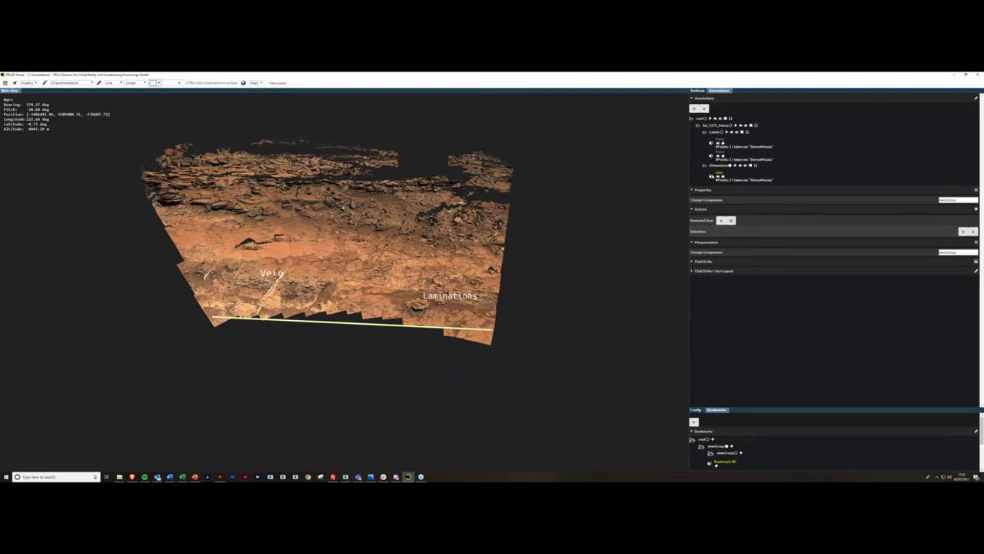
click(712, 177)
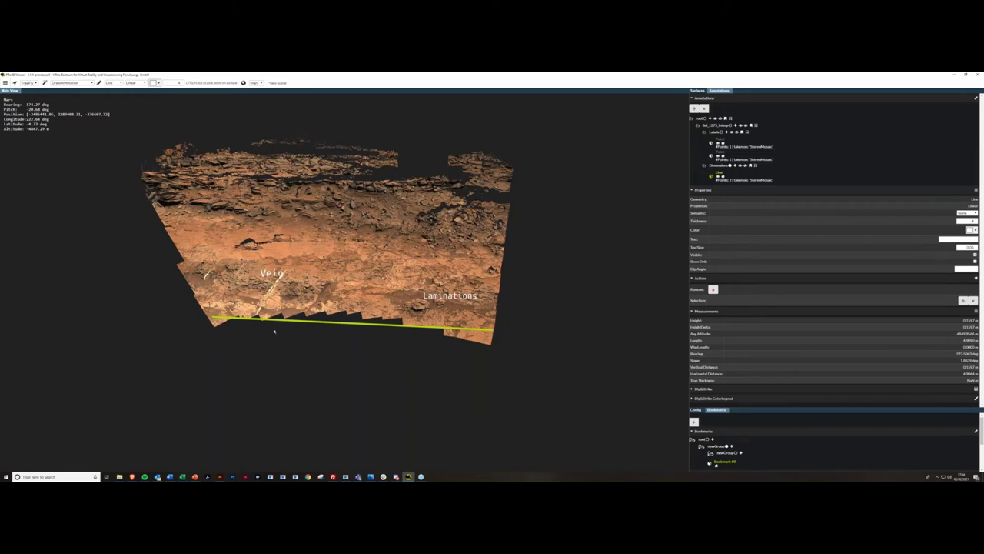
Examine the near-edge line from both of its ends and compare its course with the listed measurements.
drag(274, 333, 291, 349)
middle_drag(290, 350, 263, 366)
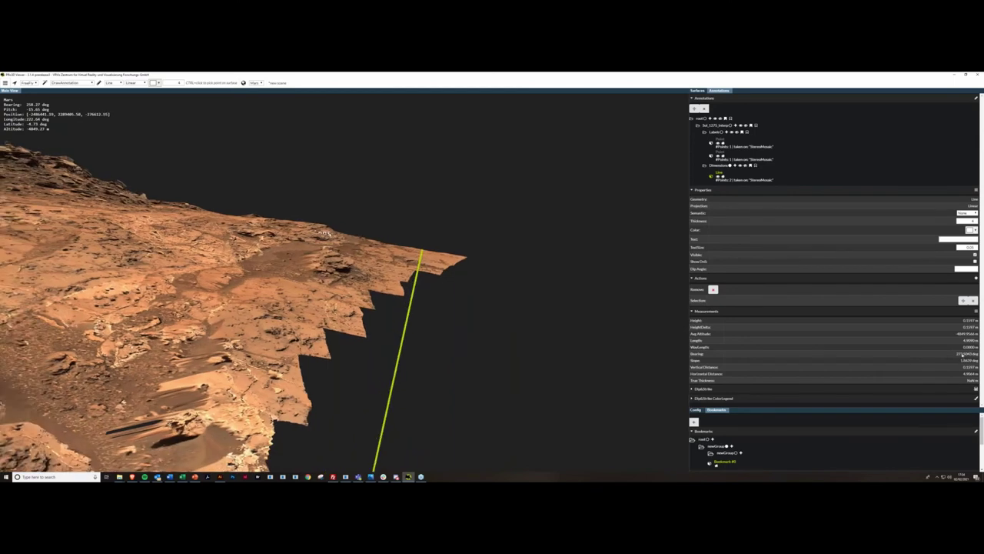
right_drag(449, 330, 450, 347)
mouse_move(451, 347)
mouse_down()
mouse_move(425, 353)
mouse_move(612, 234)
mouse_move(433, 348)
mouse_up()
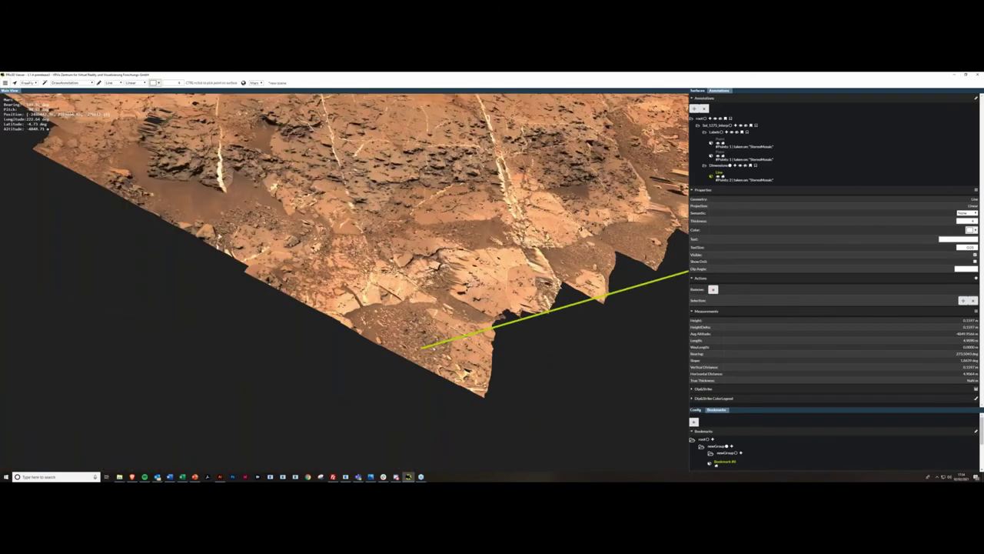
middle_drag(434, 348, 331, 330)
right_drag(331, 330, 316, 359)
drag(316, 358, 292, 328)
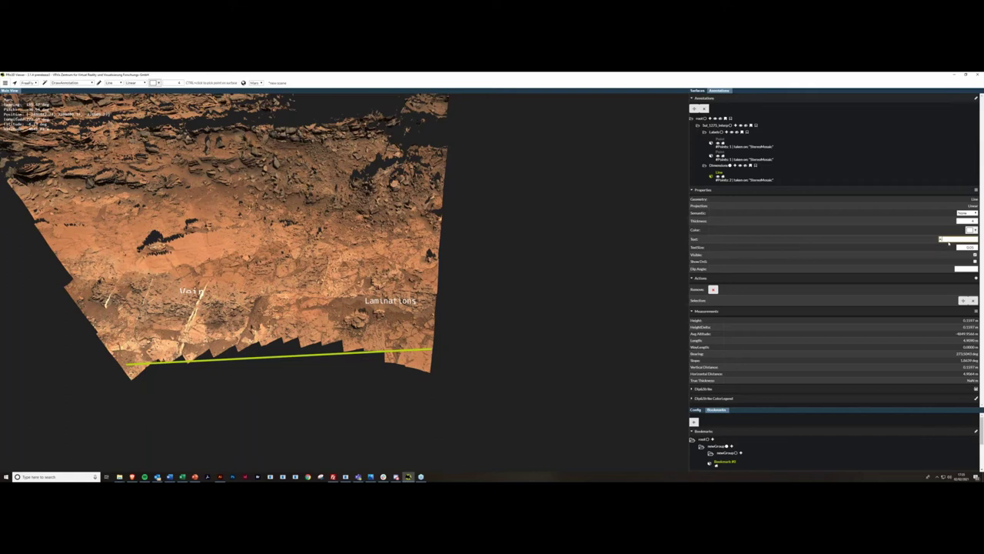
Set the near-edge line's text to 4.9 m.
key(Return)
text(m)
Draw a second line along the outcrop's right-hand edge, from far to near, and set its text to 15.9 m.
drag(416, 358, 420, 357)
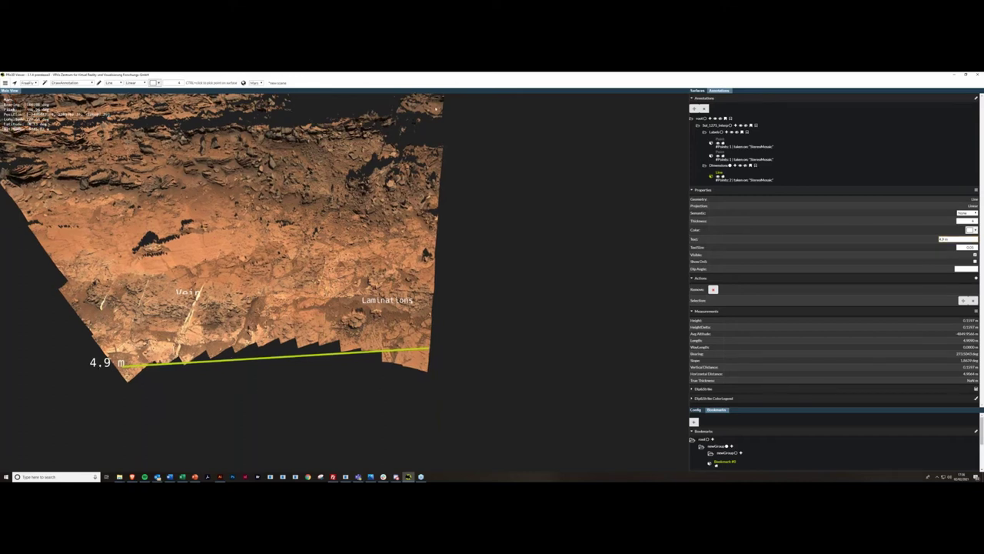
click(436, 293)
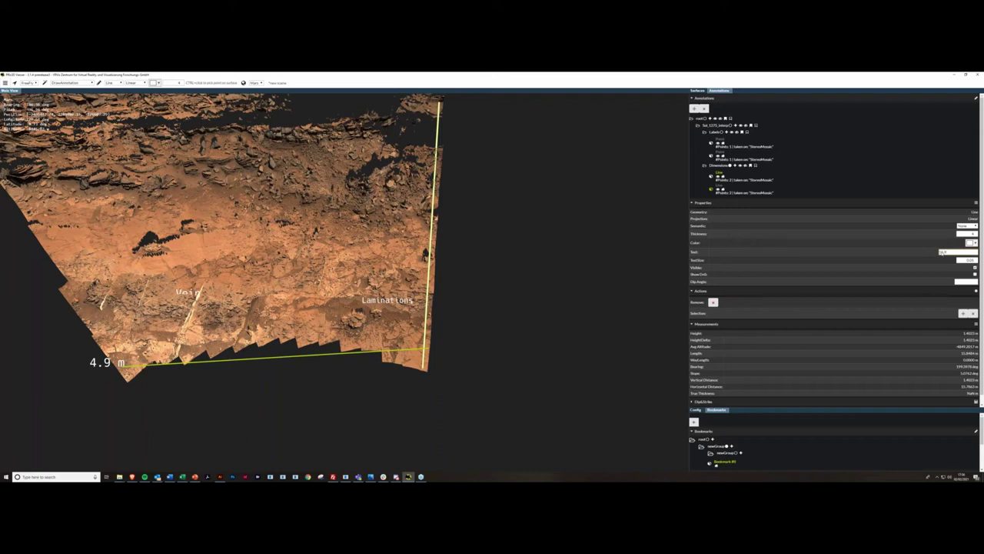
key(Return)
scroll(492, 280, down, 3)
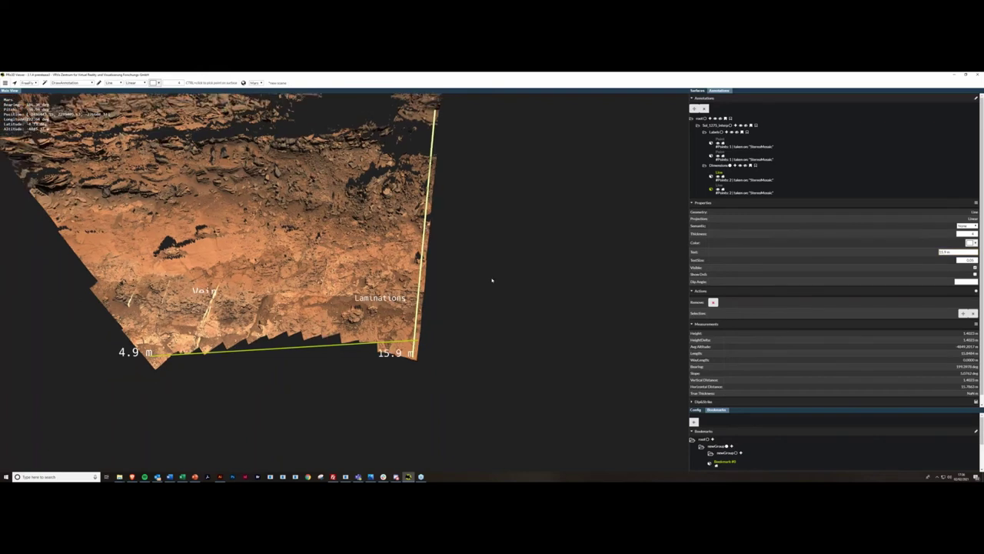
Examine the side-edge dimension line and the layered rocks toward the far part of the outcrop.
drag(298, 283, 288, 270)
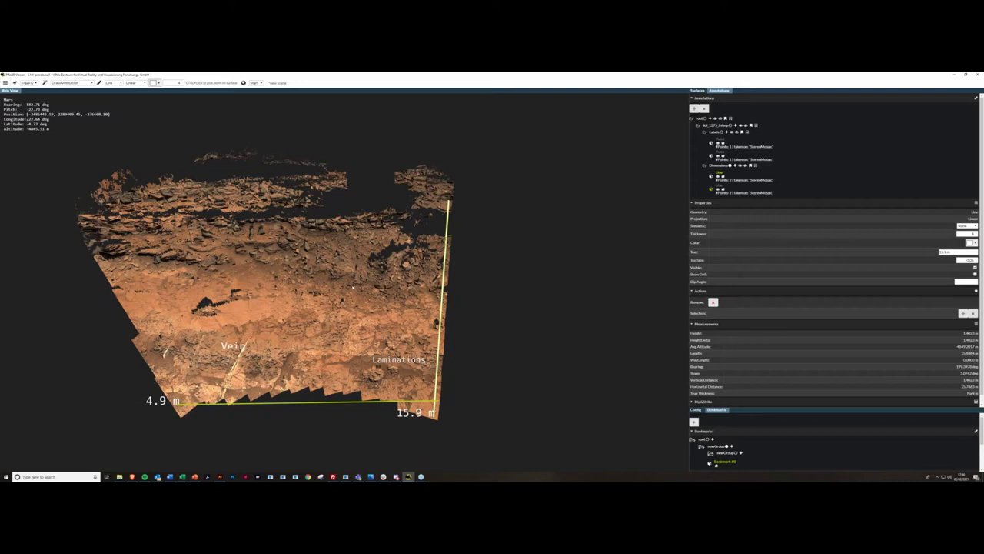
drag(432, 275, 416, 273)
right_drag(422, 273, 426, 225)
middle_drag(426, 225, 492, 264)
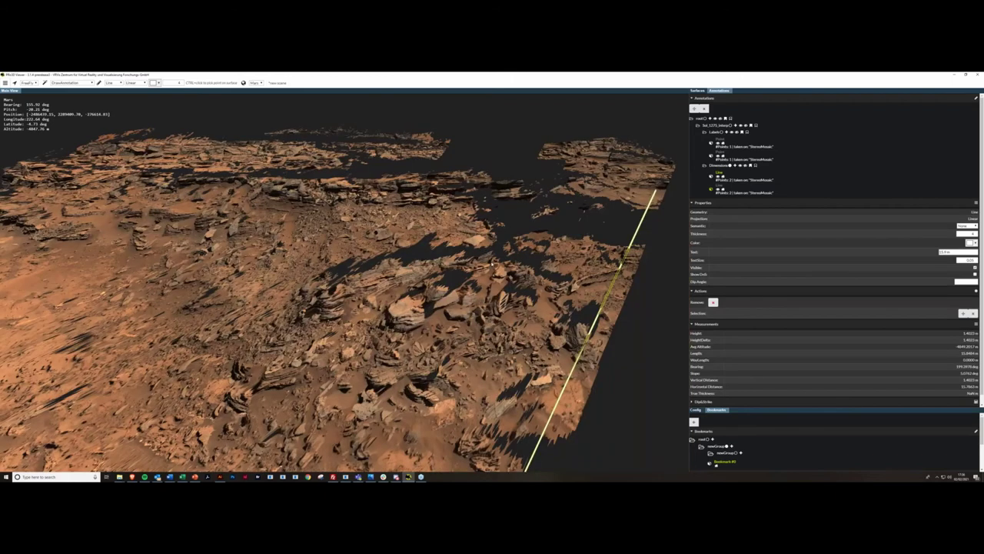
drag(492, 263, 470, 271)
mouse_move(468, 258)
middle_down()
mouse_move(460, 268)
mouse_move(422, 260)
middle_up()
Collapse the Dimensions and Labels groups in the annotation tree.
click(705, 165)
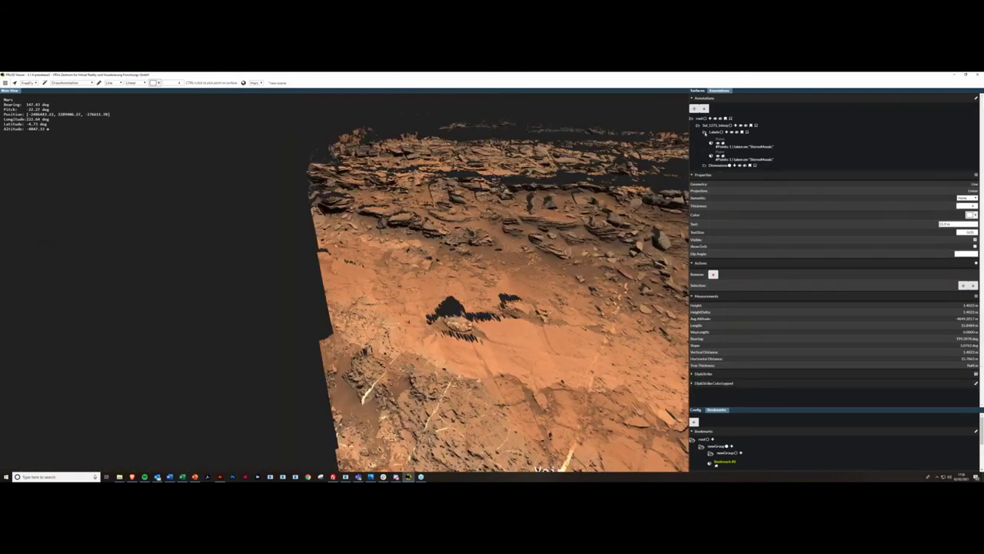
click(704, 132)
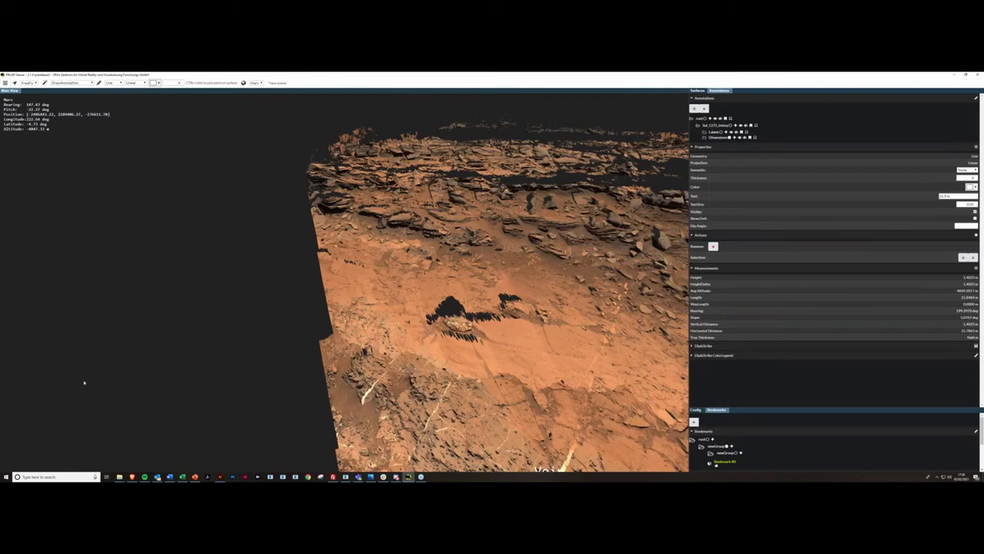
Switch to the PowerPoint presentation to consult the Phase 1 – Outcrop Exploration and pre-mapping slide.
click(195, 477)
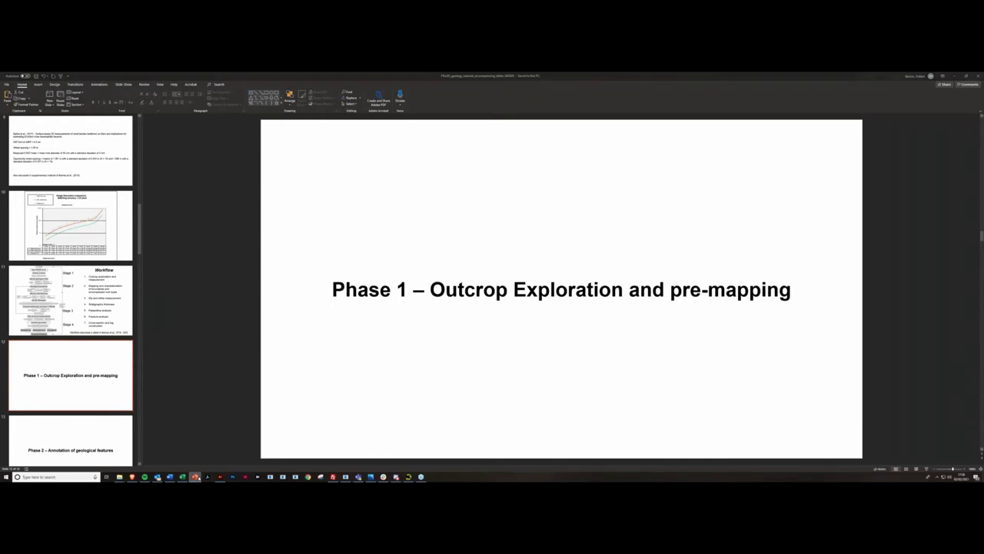
click(198, 477)
scroll(518, 288, down, 5)
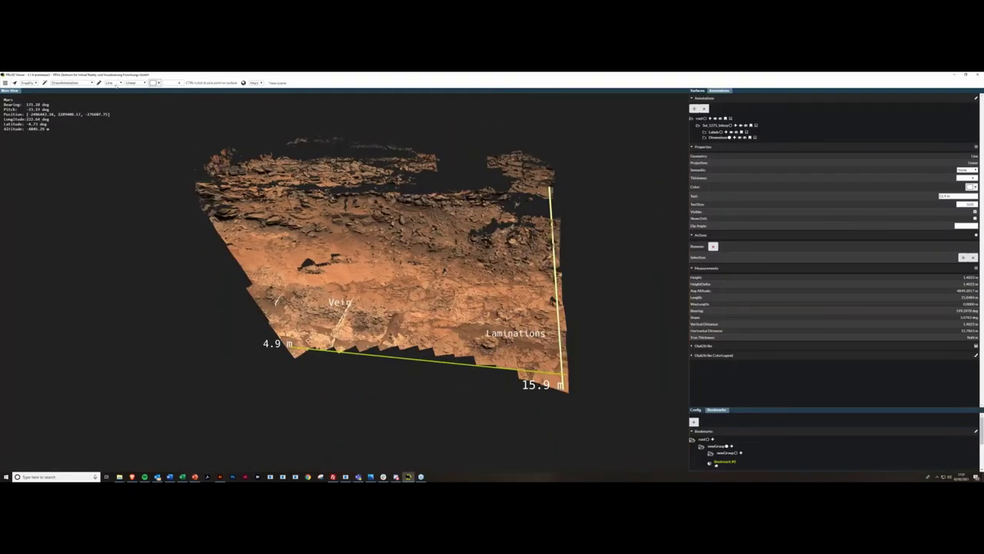
Set the projection for new line annotations to Sky.
click(132, 82)
click(131, 98)
click(135, 82)
click(135, 97)
click(134, 83)
click(135, 93)
click(134, 83)
click(136, 98)
Draw a Sky-projected line about 7.3 m long through the outcrop's middle, between the near edge and the far rock ledge.
drag(435, 262, 402, 289)
middle_drag(402, 289, 382, 342)
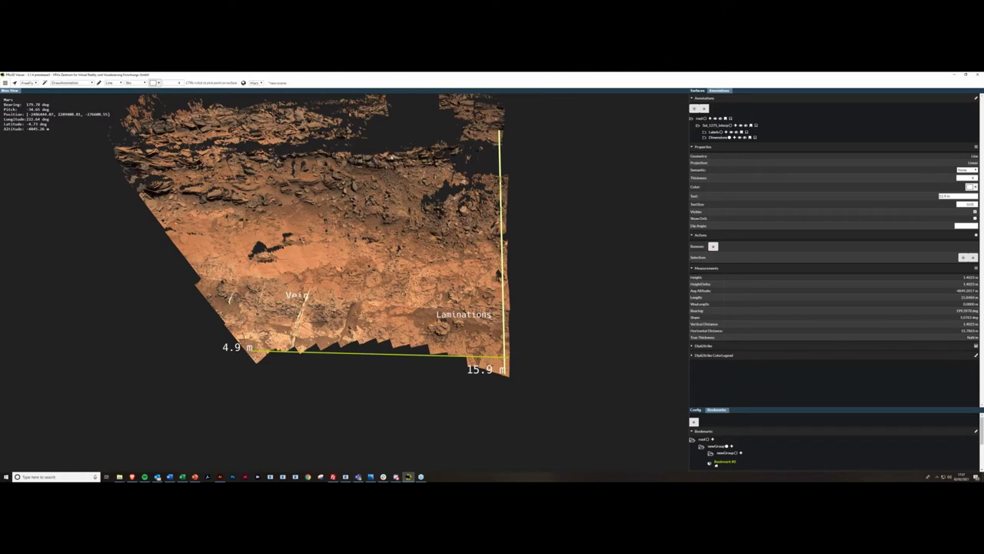
ctrl+click(391, 156)
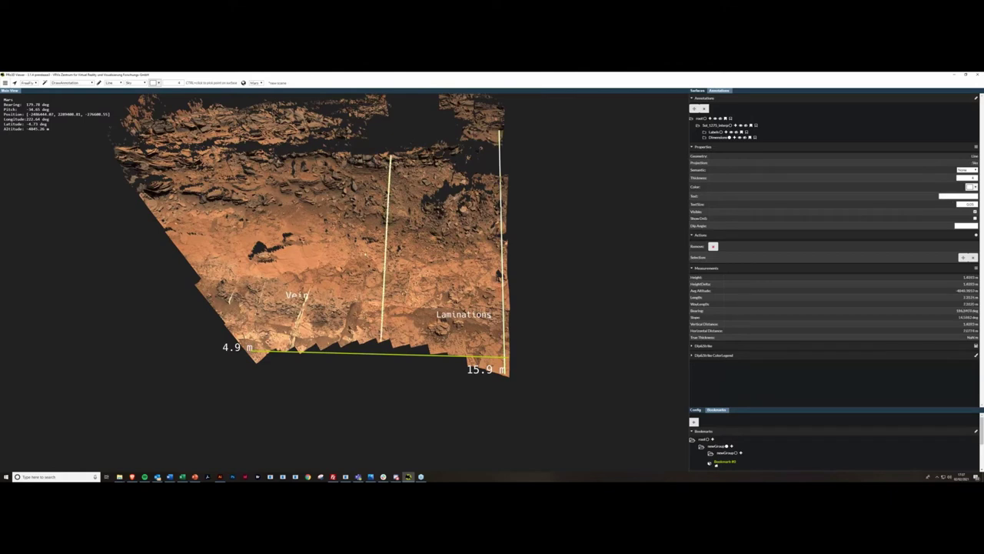
Examine from the side how the Sky-projected line follows the terrain surface.
drag(365, 254, 382, 237)
middle_drag(382, 237, 335, 277)
drag(335, 277, 377, 265)
middle_drag(383, 260, 415, 277)
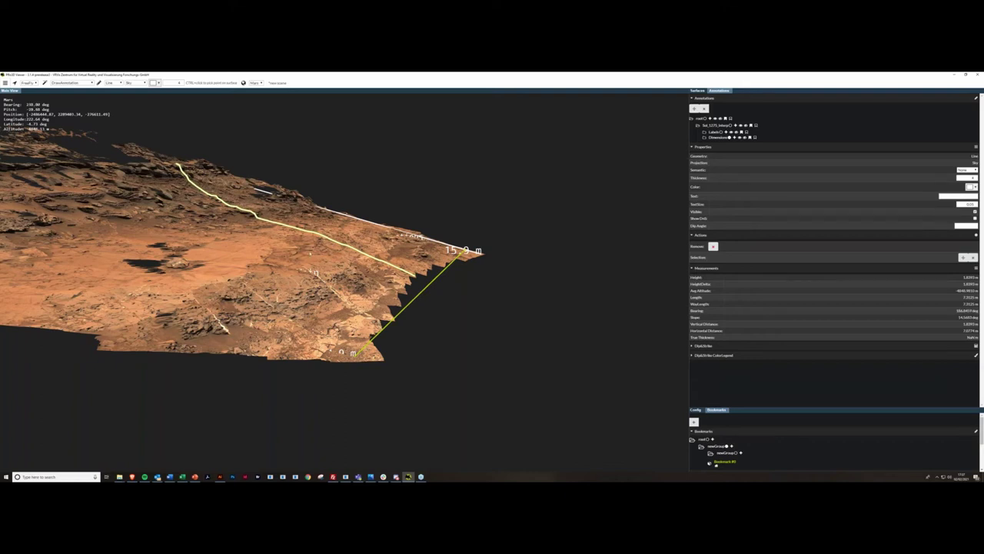
Set the annotation projection to Viewpoint and draw a line about 1.8 m long over the rough rock beside the vein.
click(135, 83)
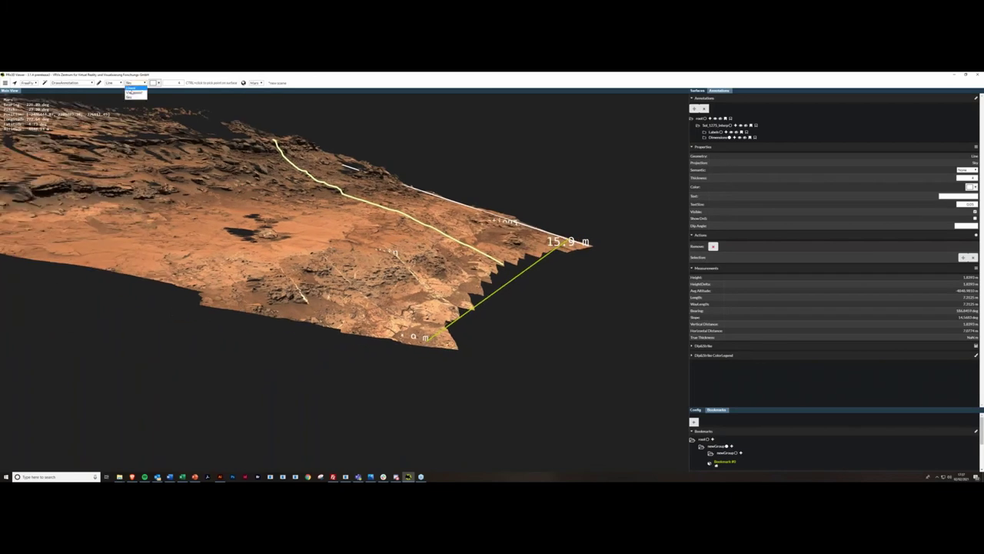
click(132, 92)
middle_drag(346, 253, 354, 215)
drag(354, 215, 356, 253)
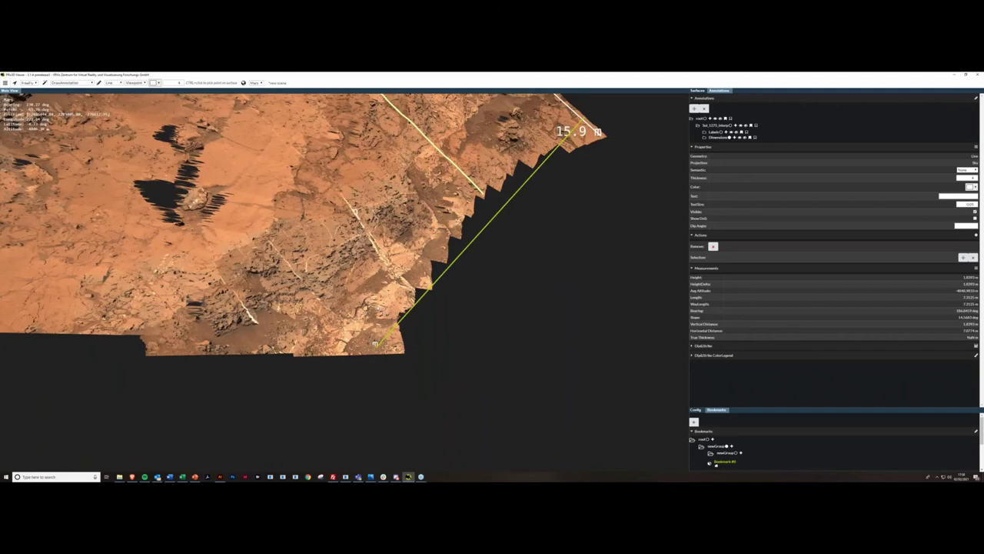
drag(378, 308, 369, 265)
middle_drag(354, 254, 323, 314)
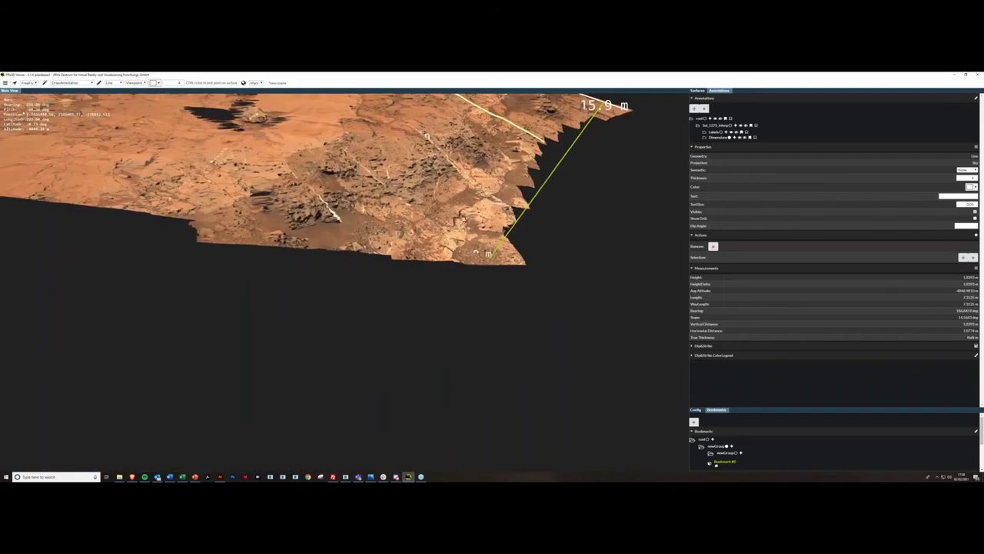
middle_drag(362, 259, 367, 254)
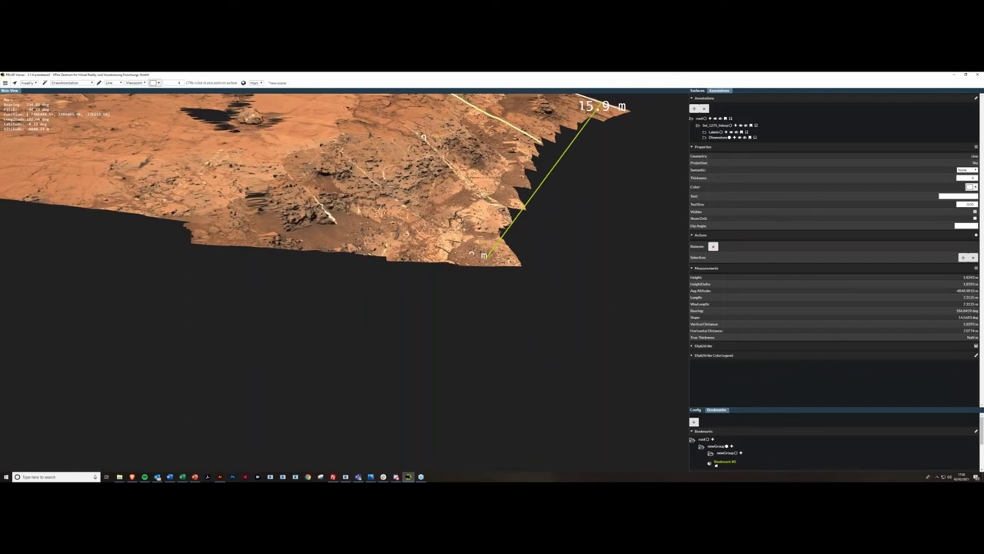
ctrl+click(474, 168)
Examine the Viewpoint-projected line from other angles and compare it with the other lines across the outcrop.
mouse_move(391, 221)
mouse_down()
mouse_move(362, 238)
mouse_move(386, 224)
mouse_up()
middle_drag(387, 224, 402, 203)
drag(400, 193, 309, 263)
middle_drag(309, 263, 320, 239)
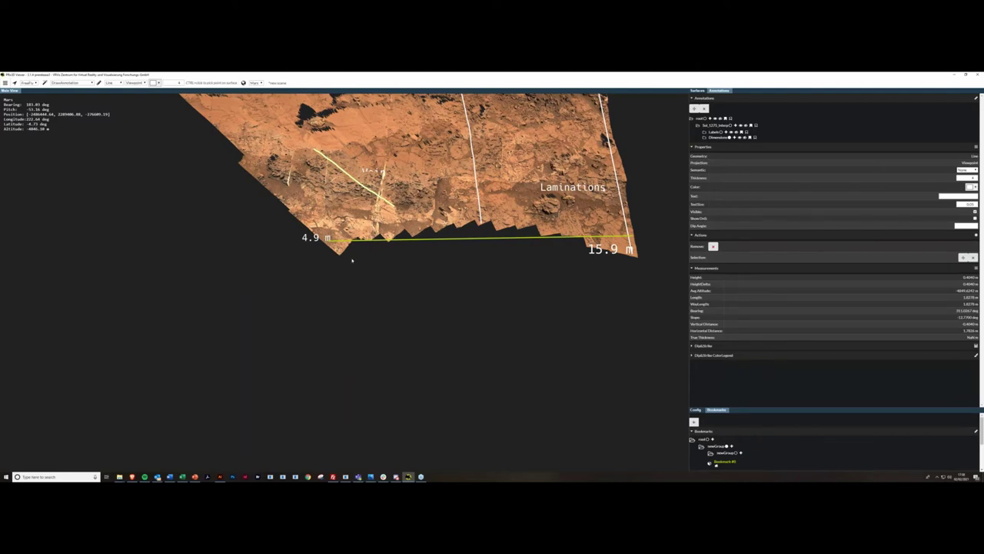
middle_drag(354, 254, 370, 351)
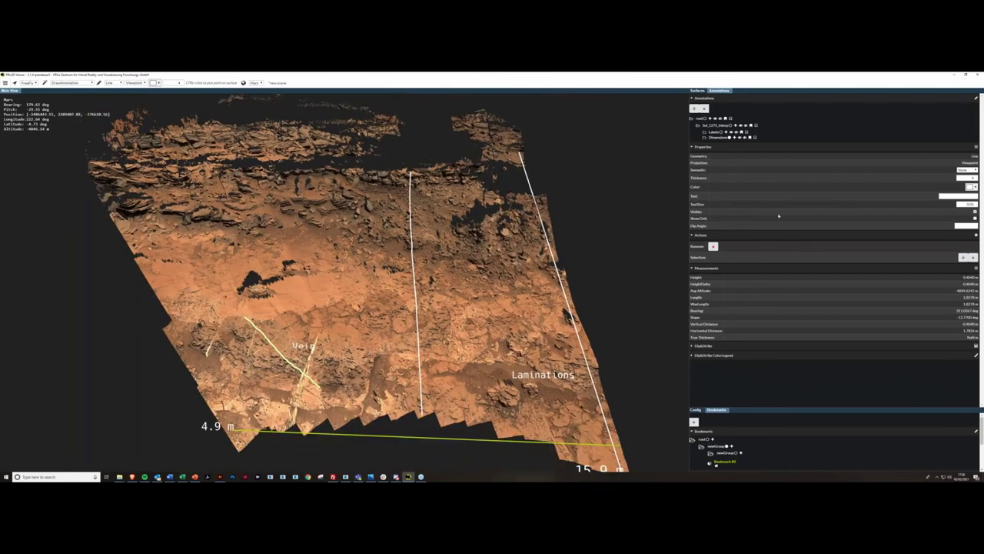
Hide all annotations in the Dimensions and Labels groups, briefly showing the Dimensions ones again in between.
click(745, 138)
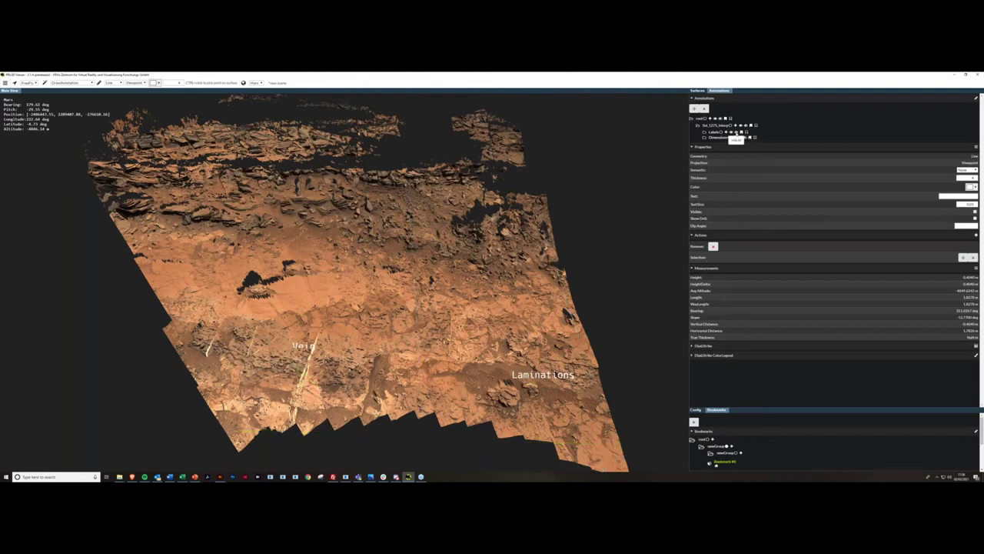
click(736, 133)
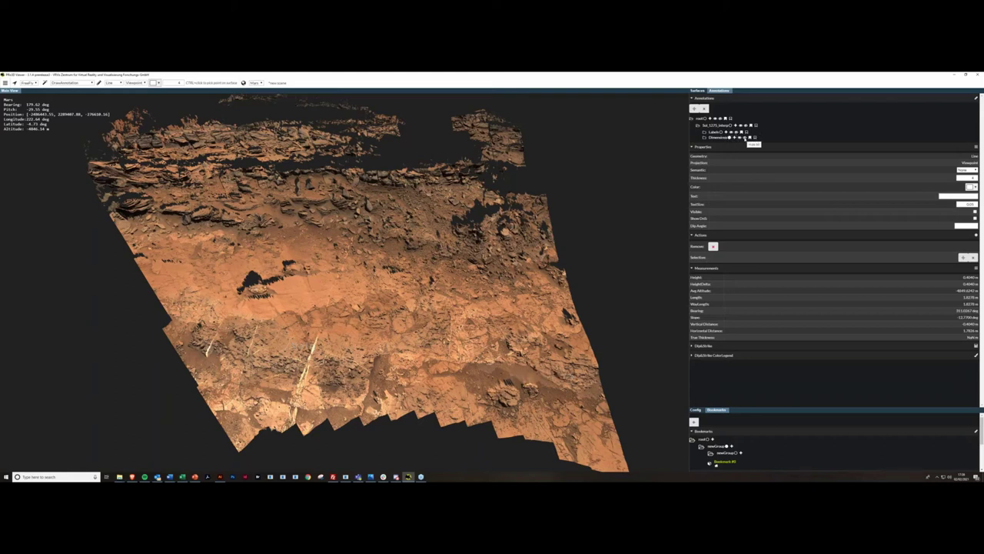
click(740, 138)
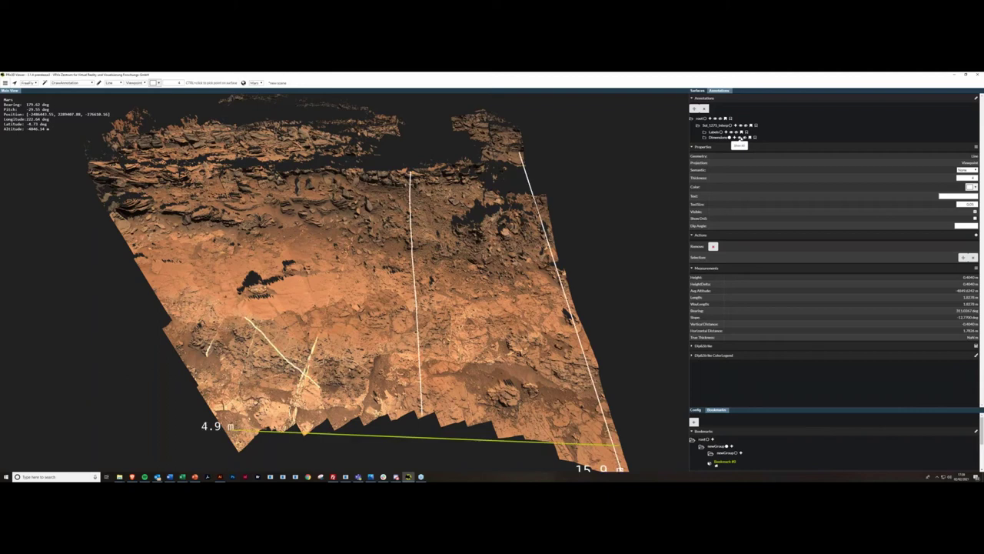
click(740, 138)
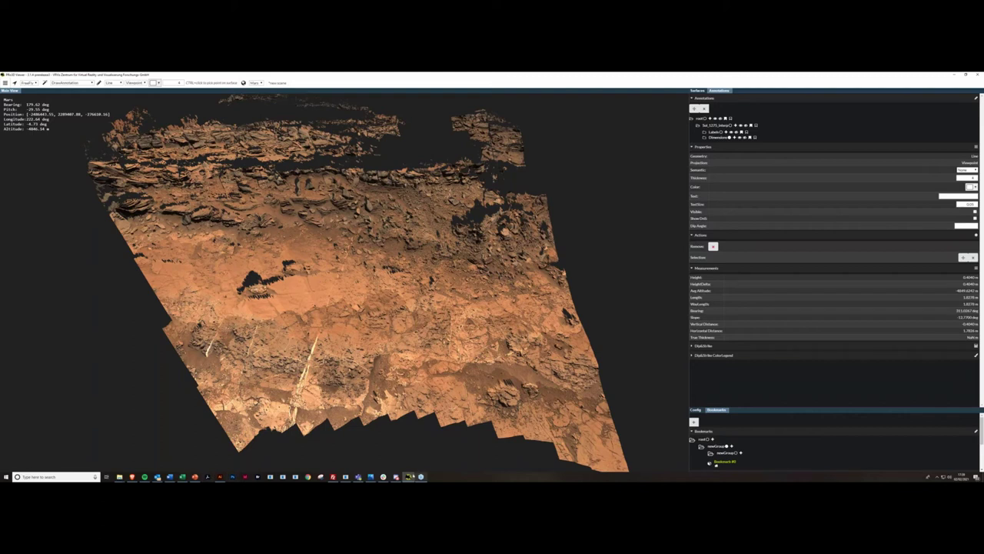
Bring up the PRo3D console window over the viewer, look at its log output and minimize it.
mouse_move(346, 477)
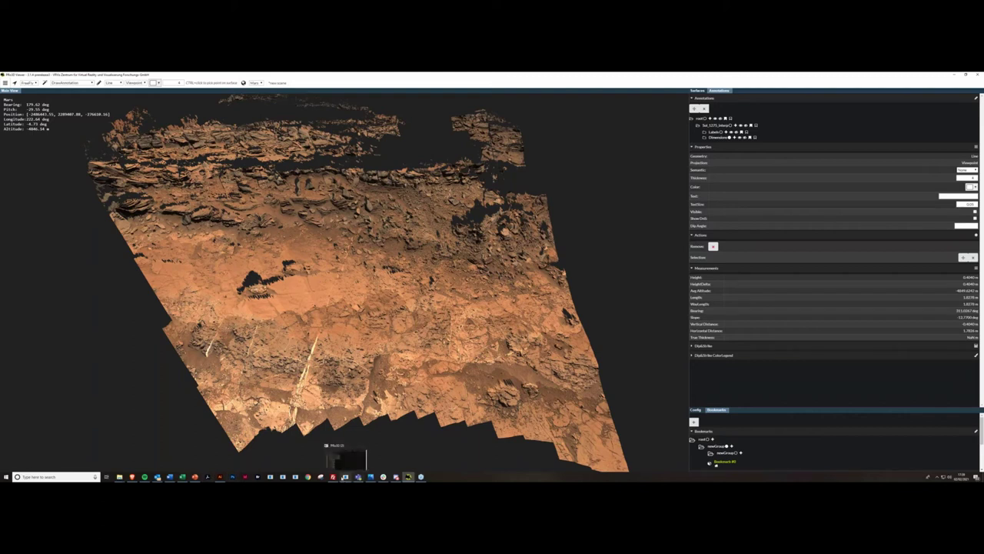
click(336, 459)
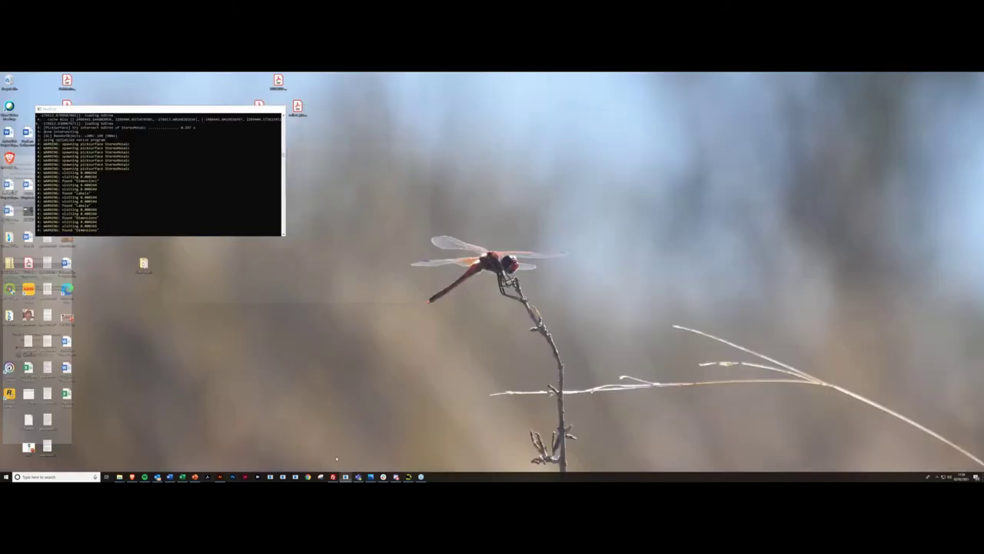
click(336, 458)
drag(99, 107, 270, 156)
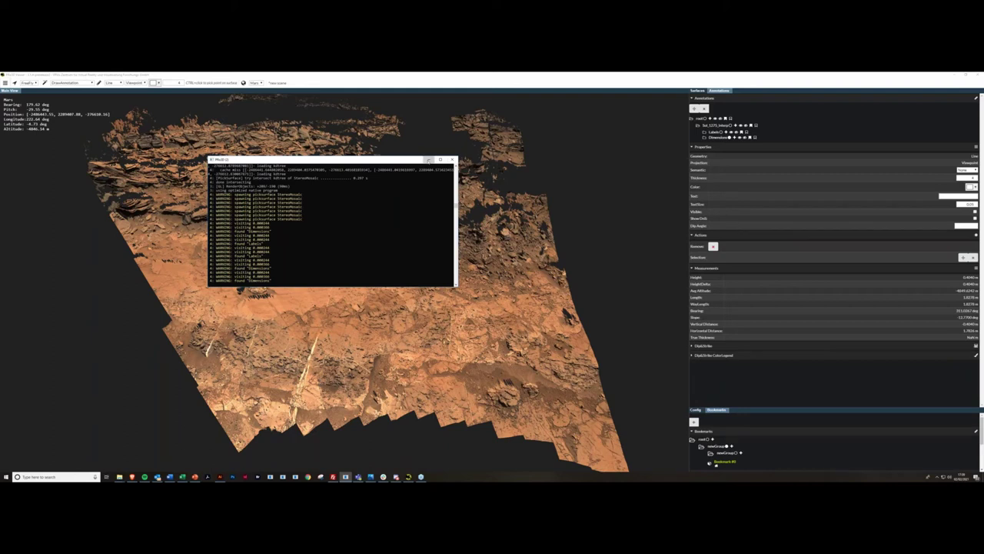
click(428, 159)
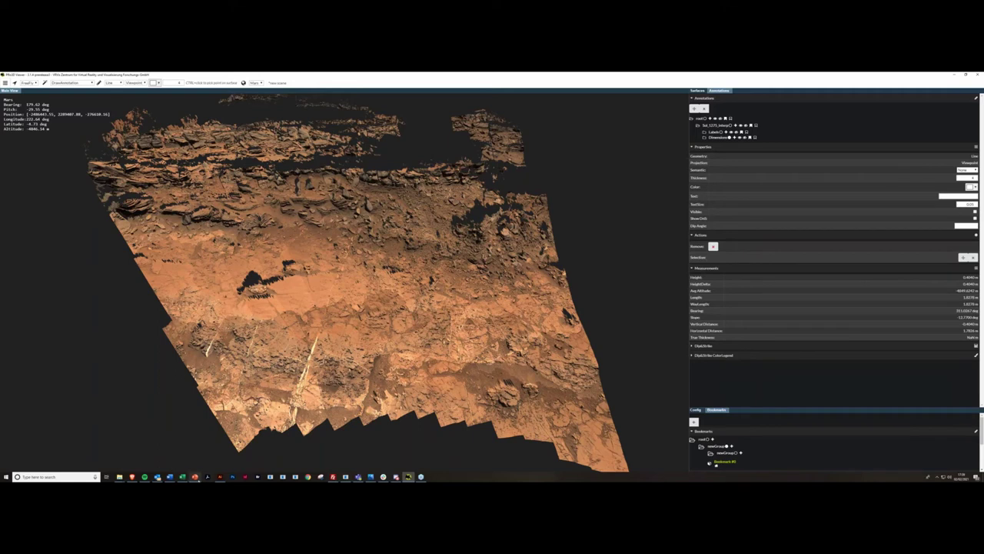
Switch to the PowerPoint slides and on to Illustrator to examine the interpreted outcrop mosaic.
click(194, 477)
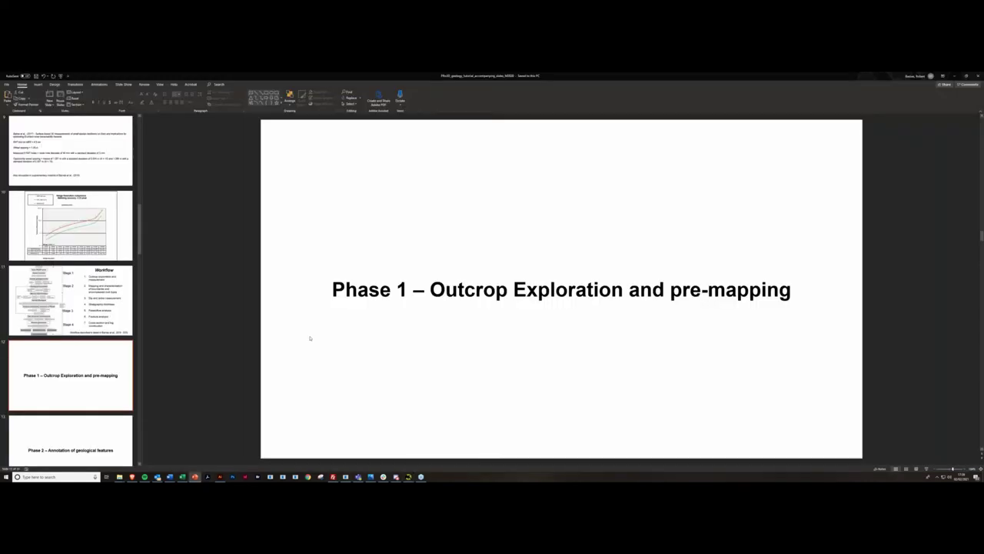
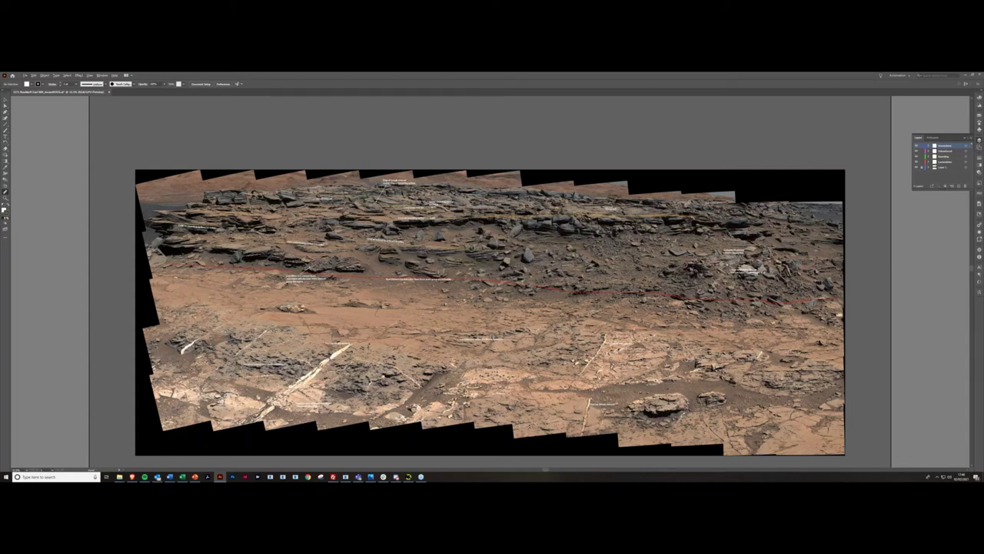
scroll(491, 307, down, 1)
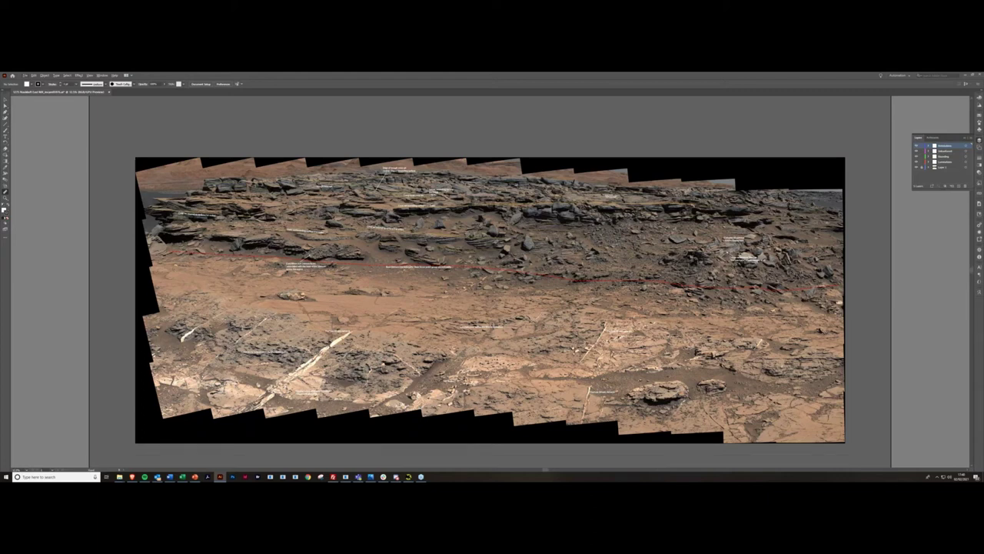
scroll(491, 295, down, 1)
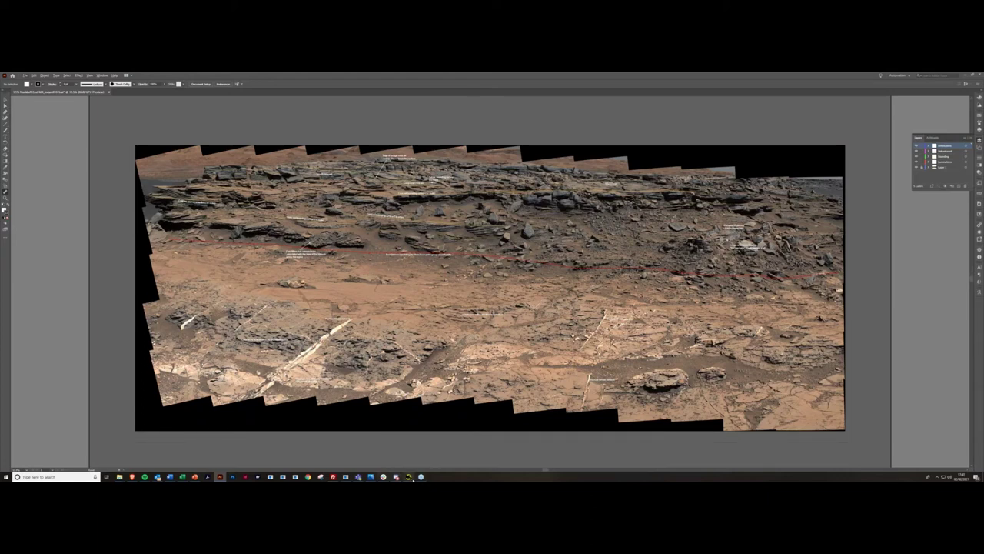
Return to PRo3D and set the annotation geometry to Polyline with Linear projection.
click(408, 477)
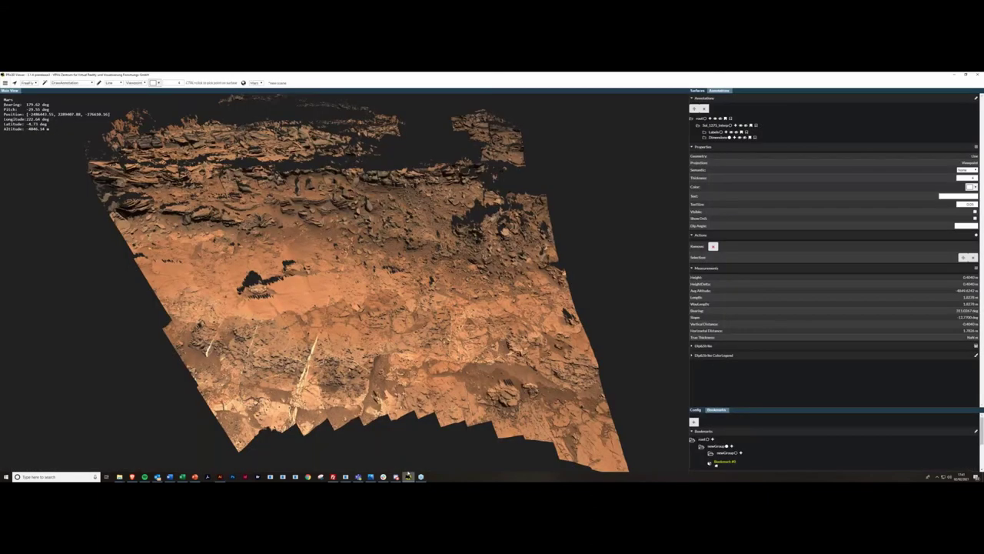
drag(422, 300, 418, 298)
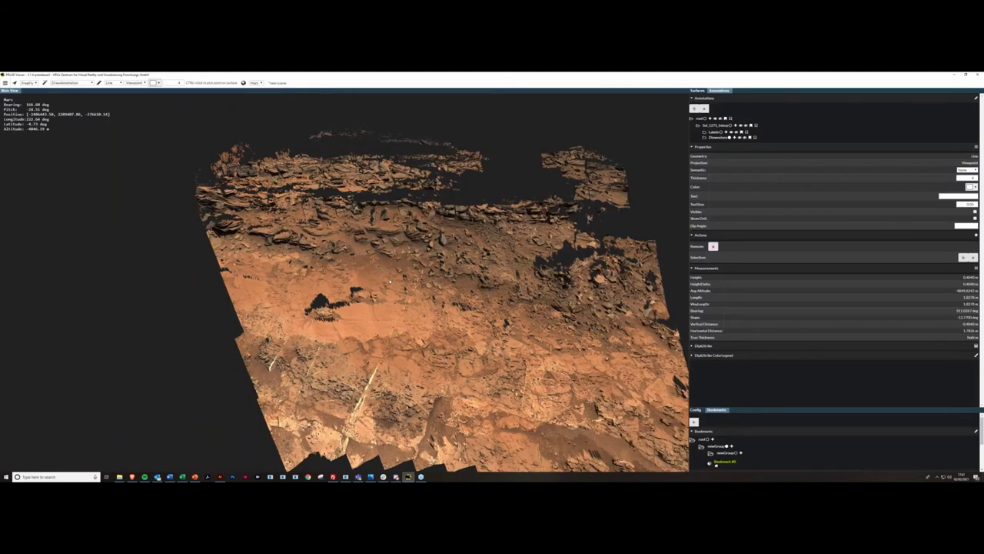
click(110, 82)
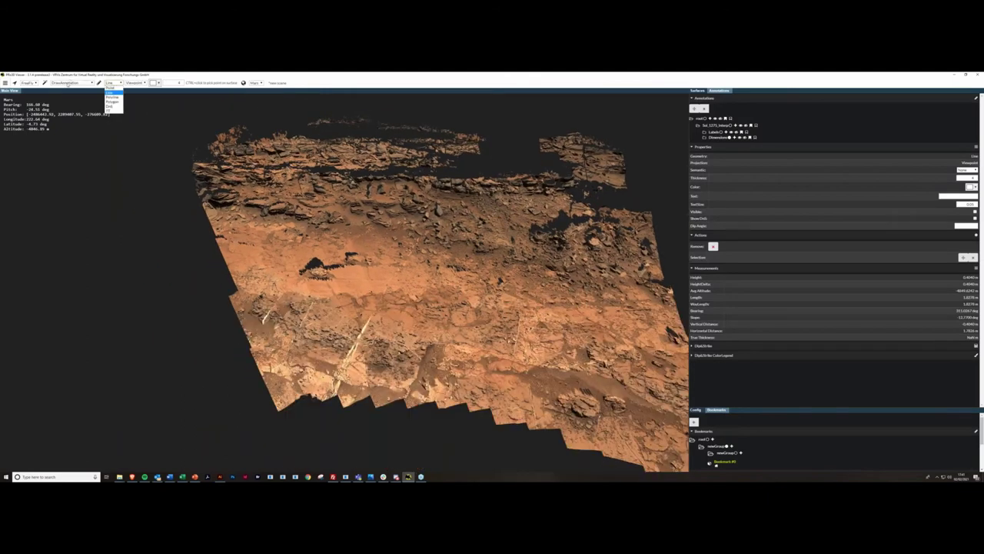
click(68, 84)
click(69, 84)
click(119, 82)
click(115, 98)
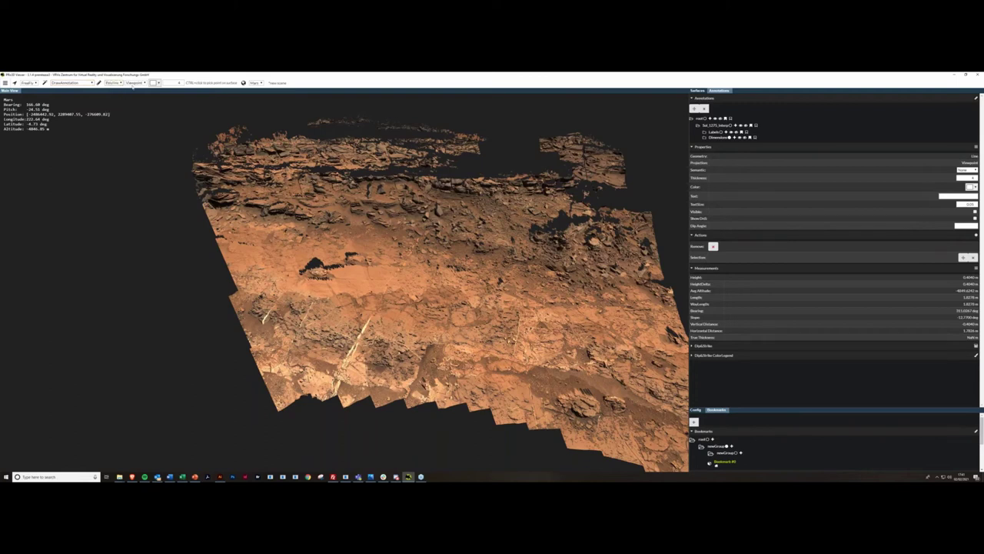
click(135, 82)
click(133, 87)
Set the drawing colour for new annotations to red.
right_drag(428, 257, 422, 245)
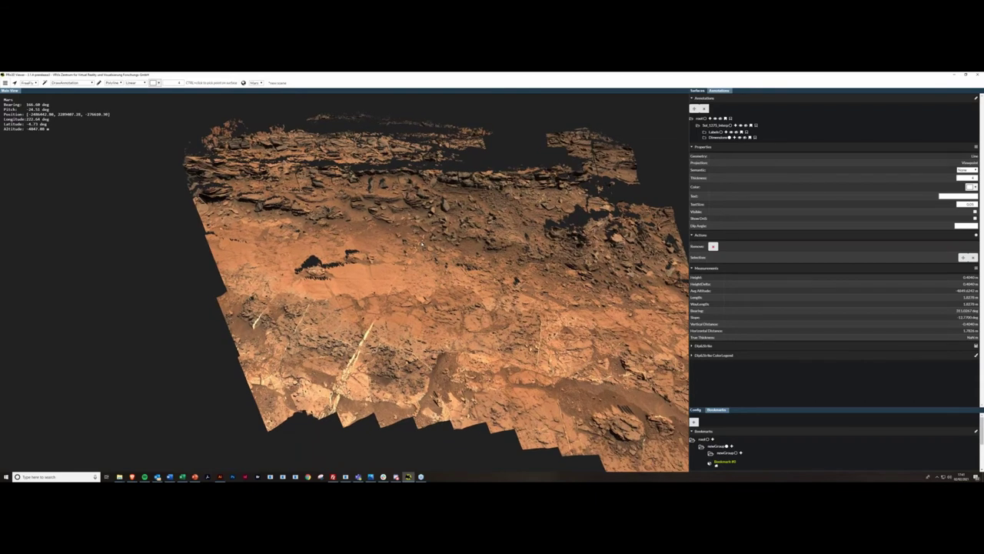
scroll(422, 243, up, 2)
key(d)
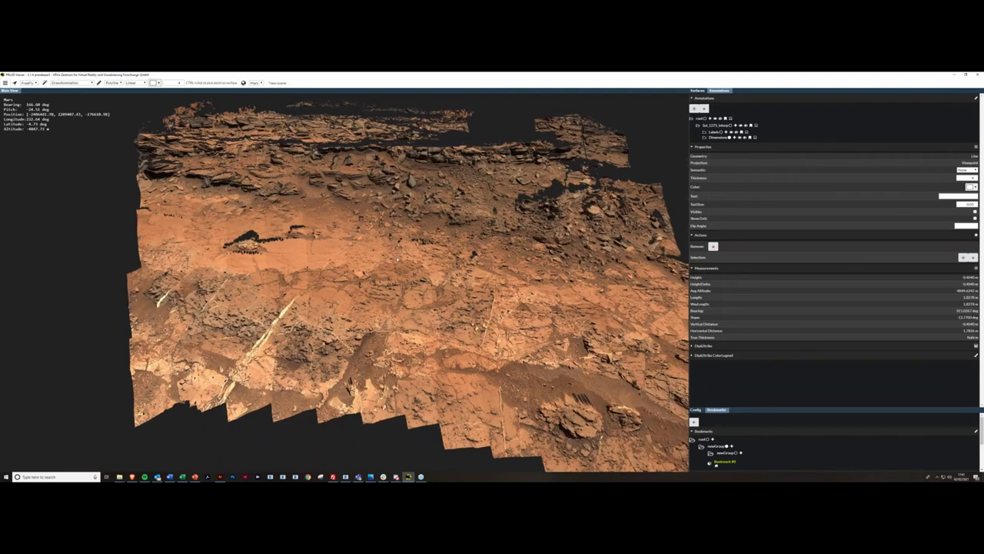
drag(398, 259, 398, 260)
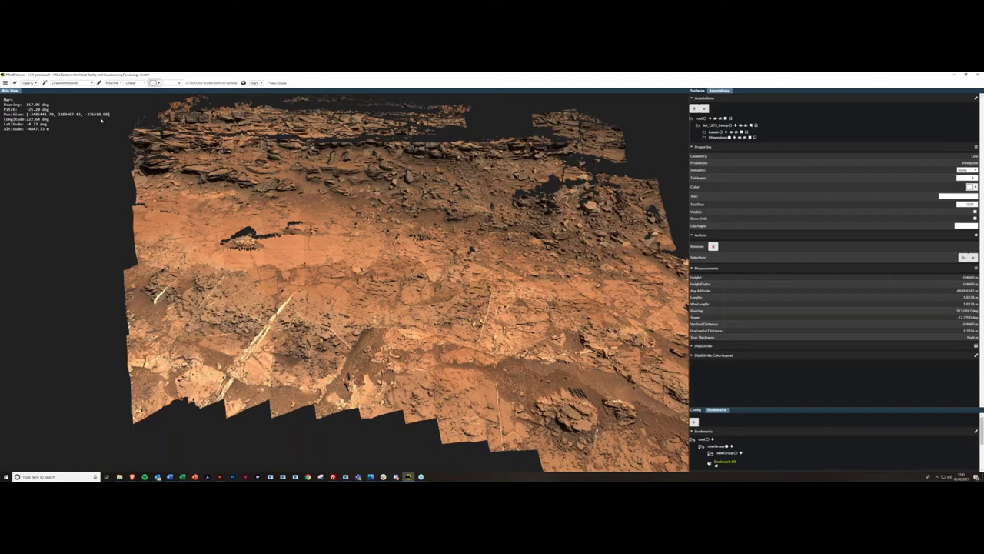
click(153, 82)
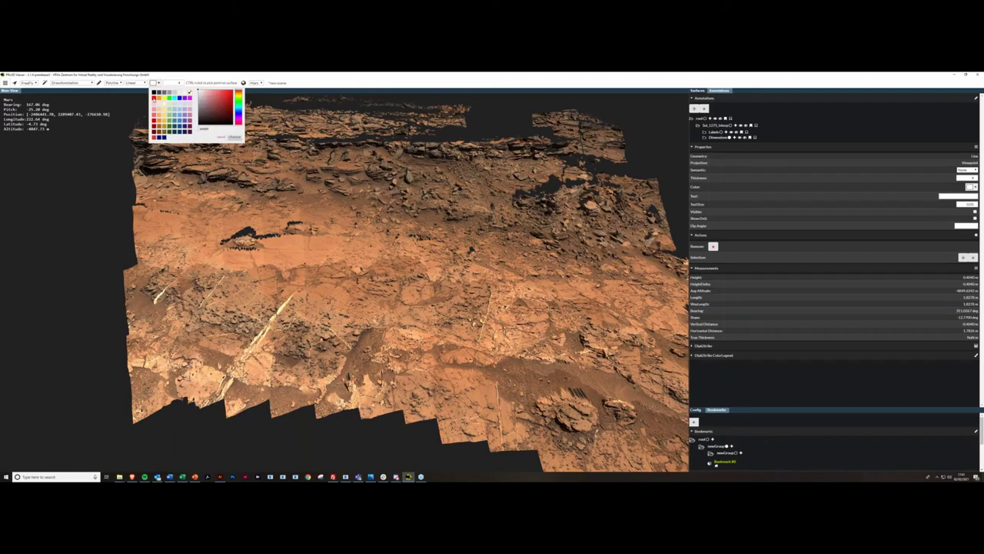
click(154, 98)
click(233, 137)
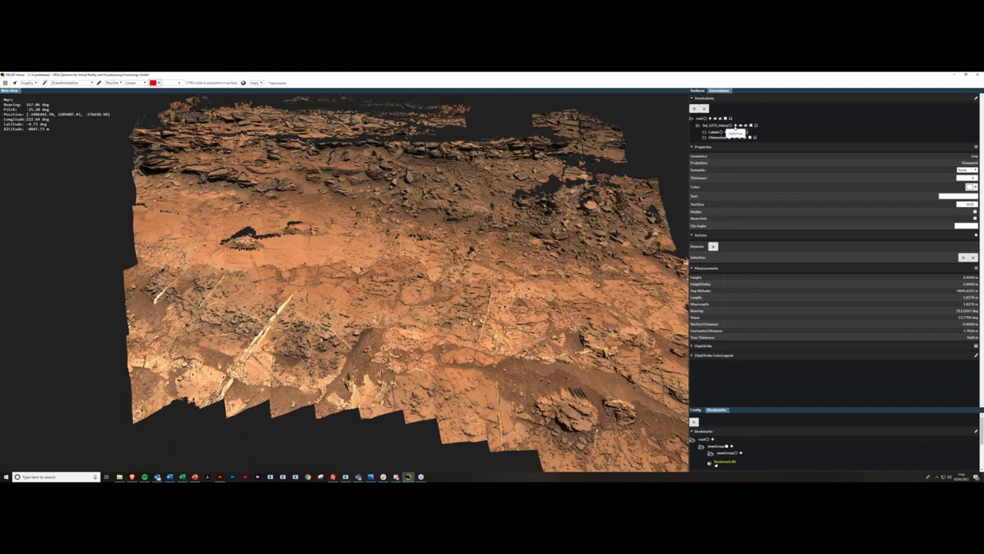
Add a subgroup to the Sol_1275_interp annotation group and name it Lith_bounds.
click(736, 126)
click(728, 143)
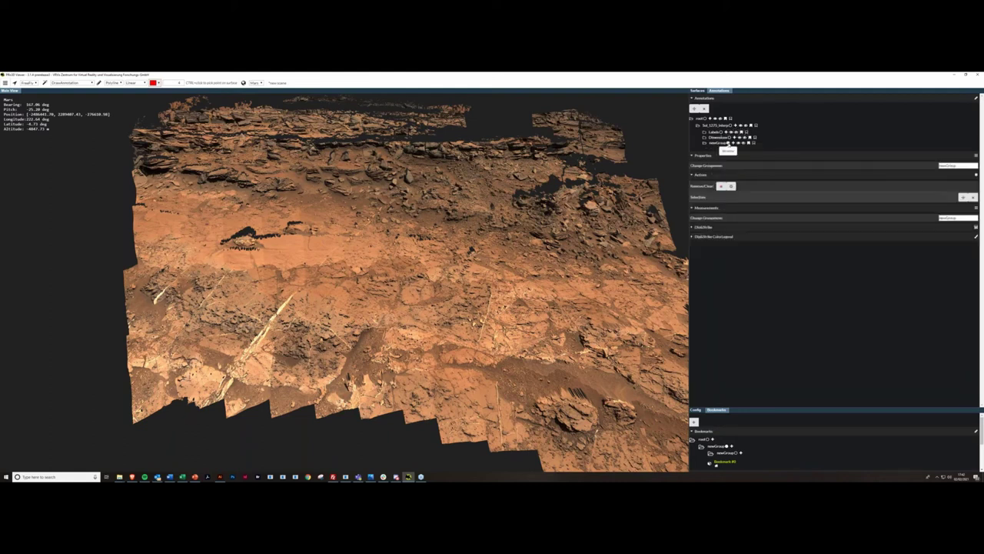
drag(959, 166, 922, 175)
text(ds)
key(Return)
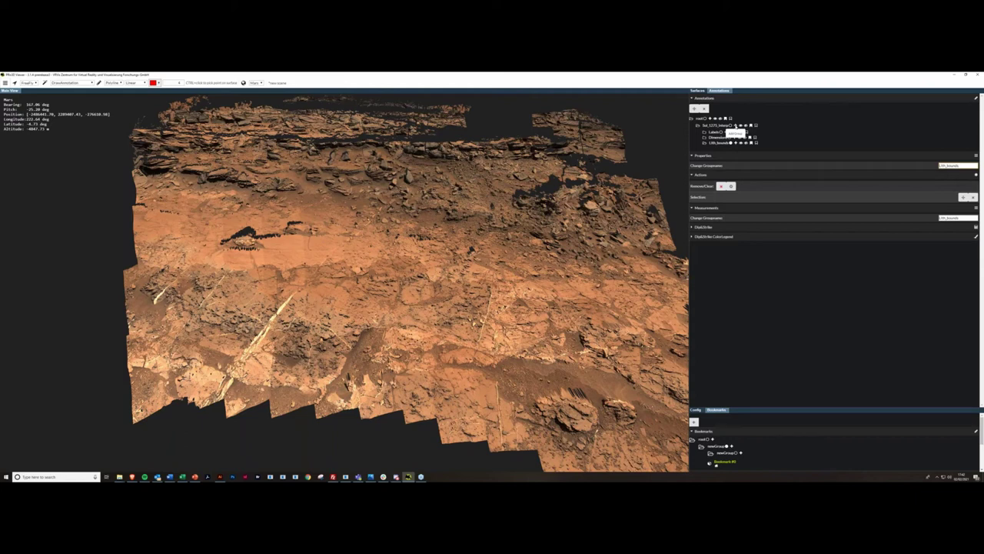
Add another subgroup to Sol_1275_interp and name it First_ord_cross-set_bounds.
click(735, 125)
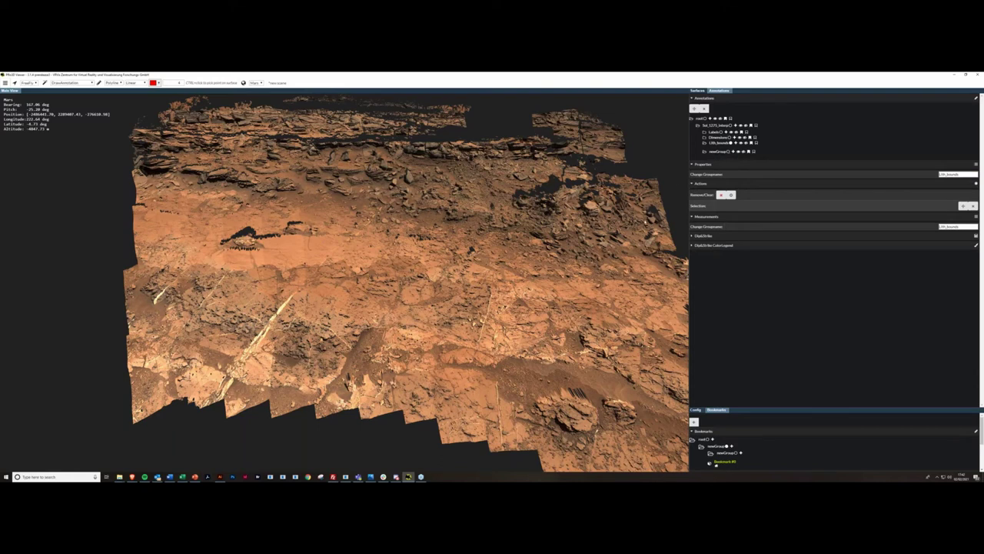
click(728, 151)
text(Bo)
text(ound)
key(Return)
Add a subgroup named Laminations to Sol_1275_interp and make Lith_bounds the active group.
click(727, 126)
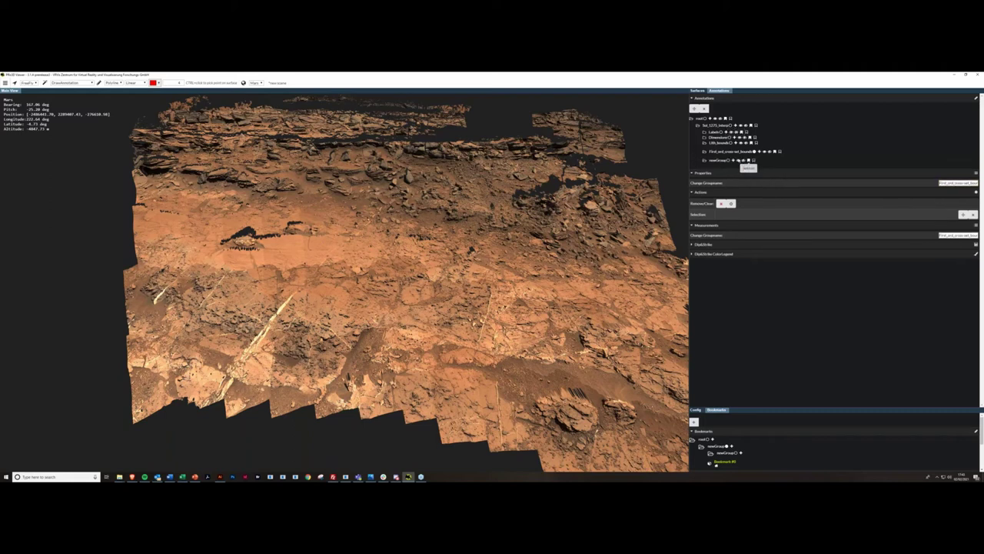
click(728, 160)
key(BackSpace)
key(Return)
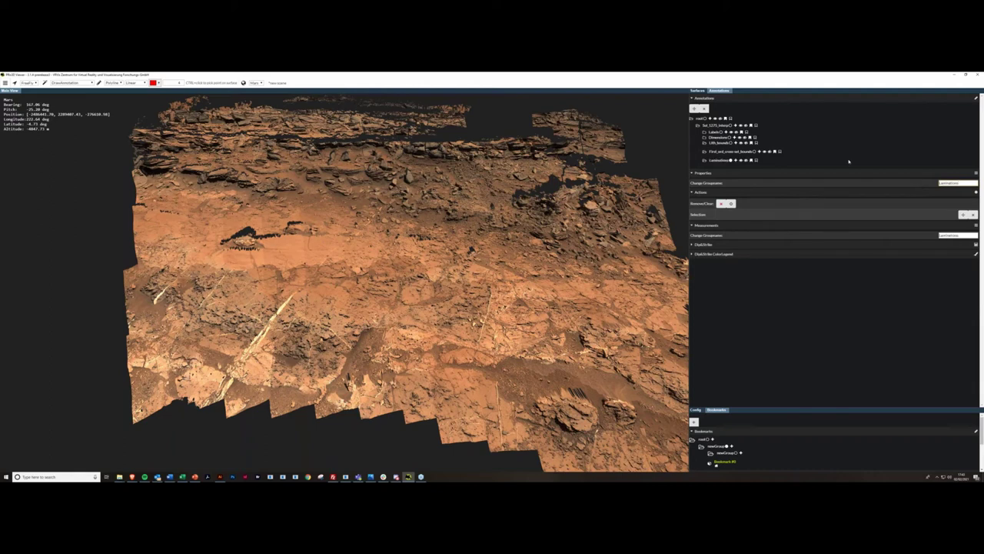
click(728, 143)
Examine up close the contact between the smooth lower bedrock and the overlying layered rocks at the outcrop's far corner.
drag(422, 231, 421, 230)
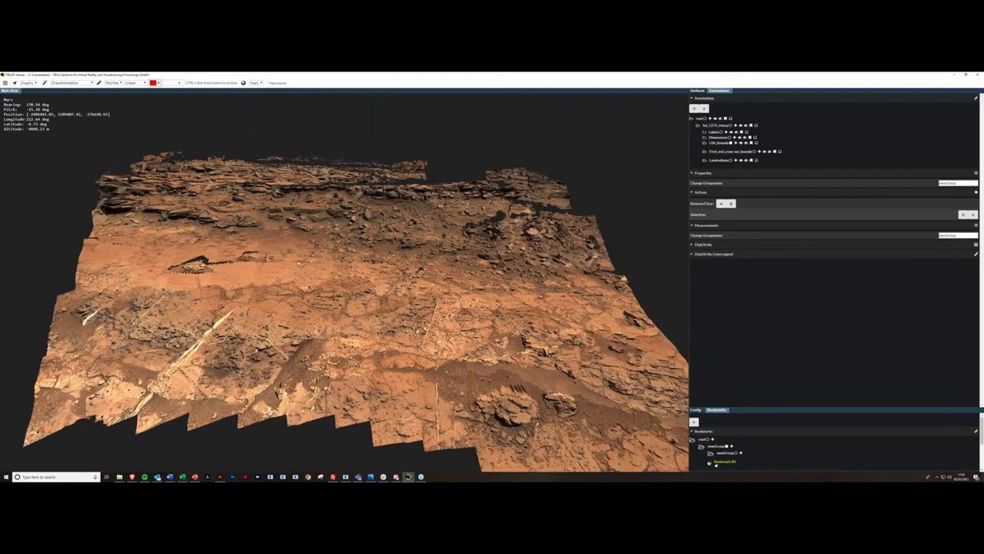
middle_drag(299, 263, 283, 259)
scroll(283, 259, up, 5)
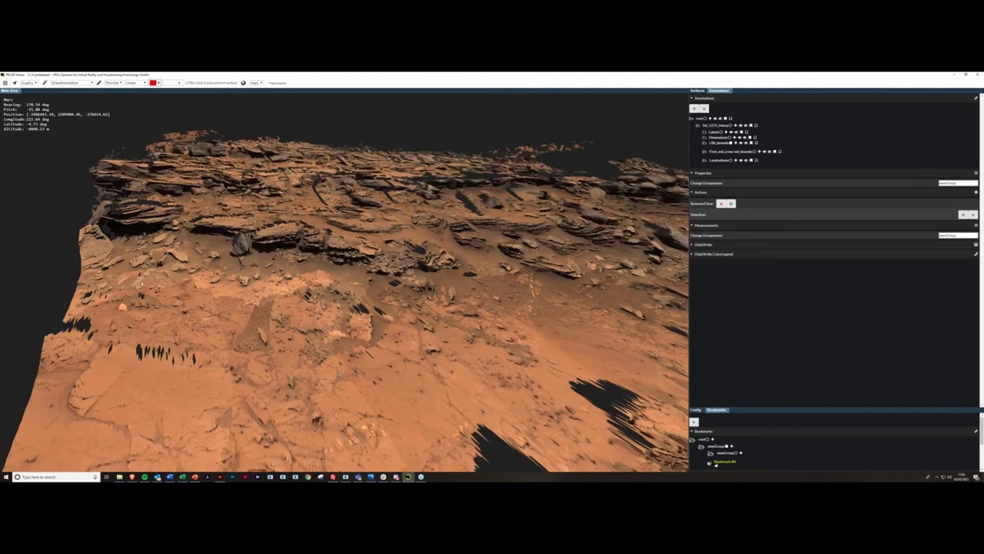
drag(141, 283, 149, 290)
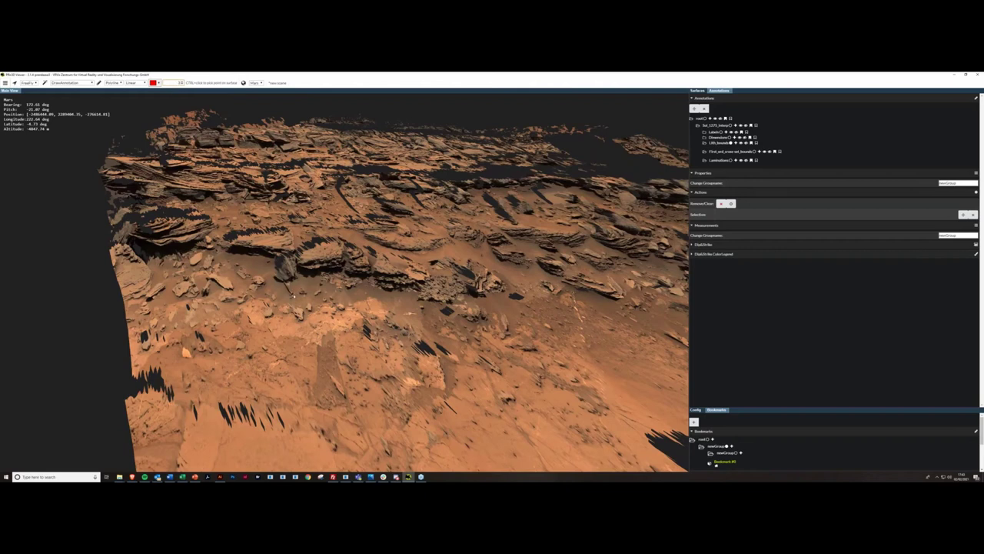
drag(294, 291, 308, 284)
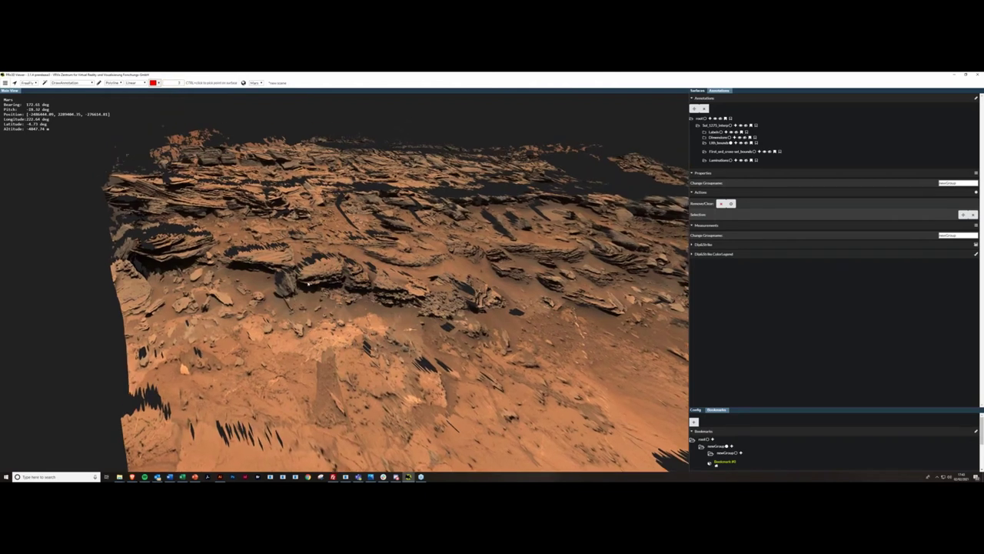
middle_drag(308, 283, 311, 287)
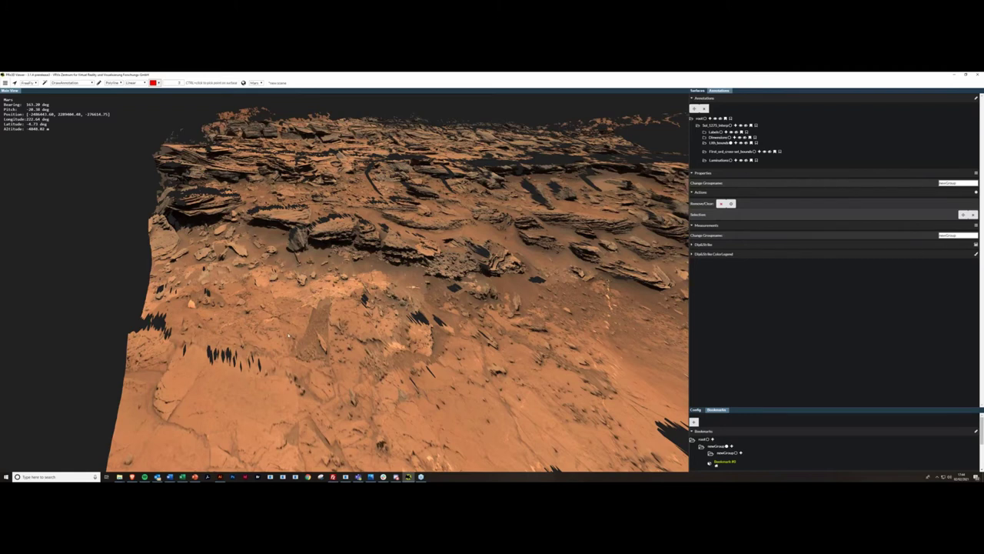
middle_drag(289, 336, 235, 299)
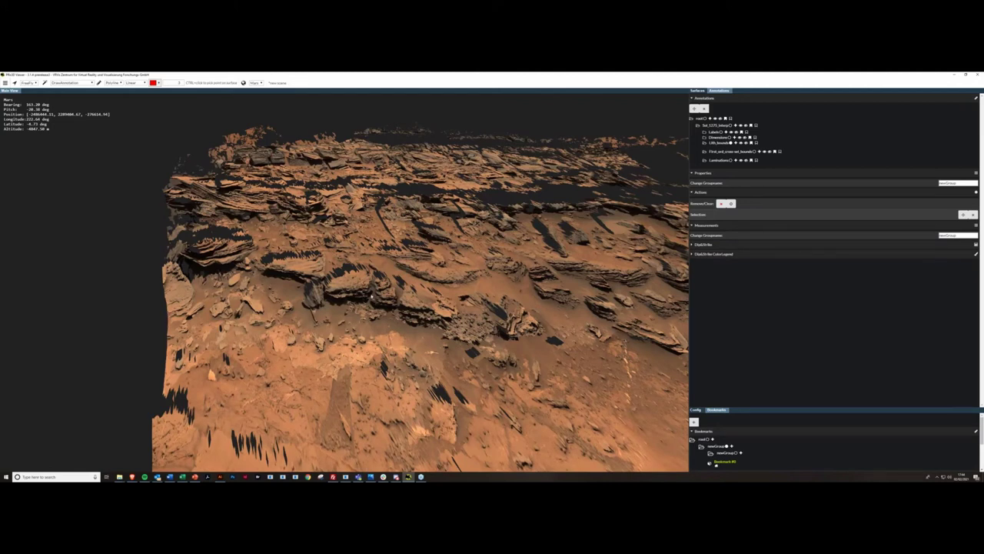
middle_drag(370, 292, 376, 342)
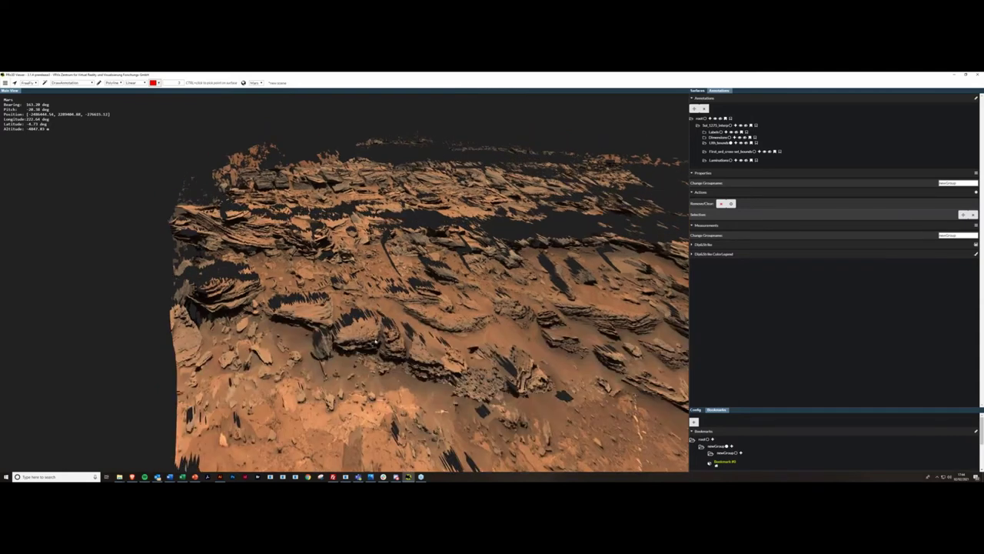
right_drag(376, 341, 430, 265)
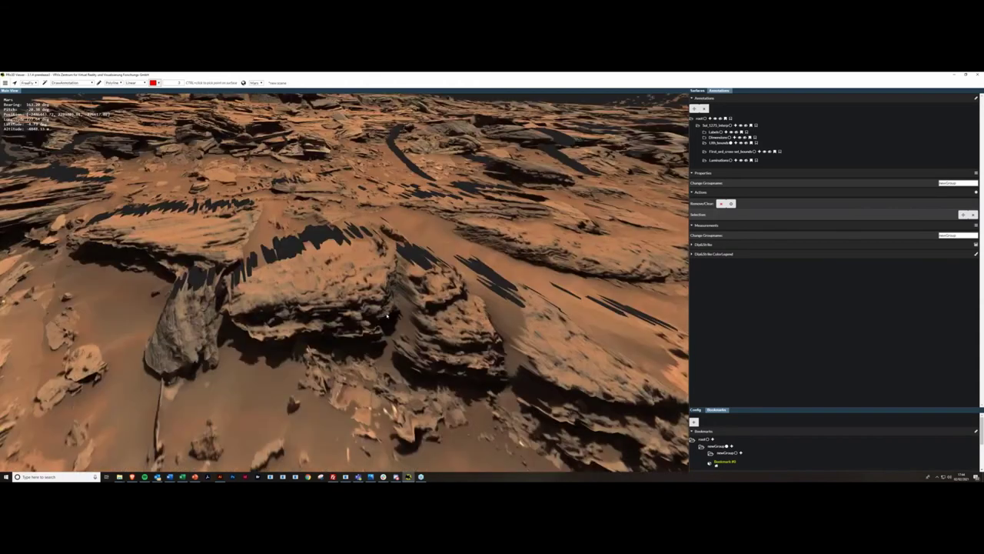
middle_drag(538, 297, 550, 218)
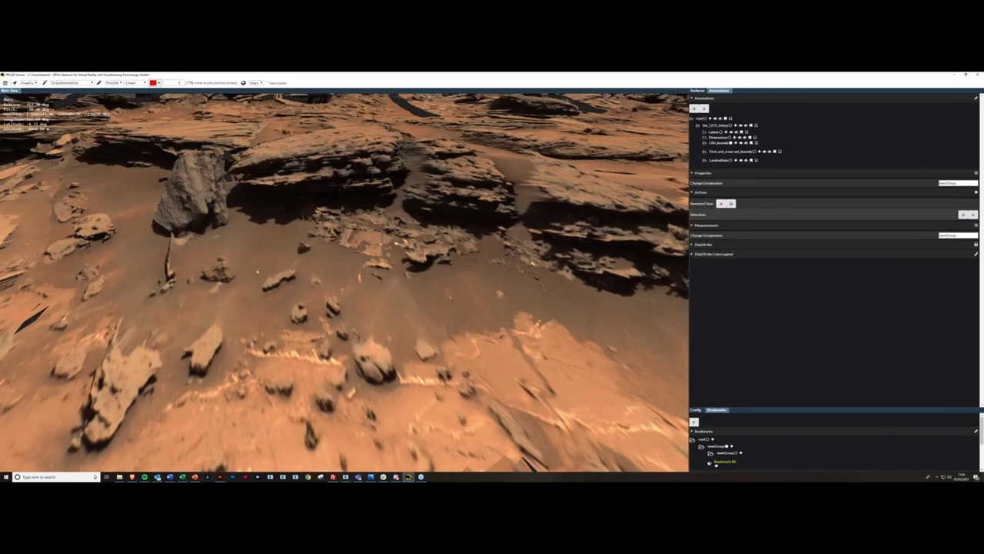
scroll(258, 282, down, 2)
scroll(259, 290, down, 3)
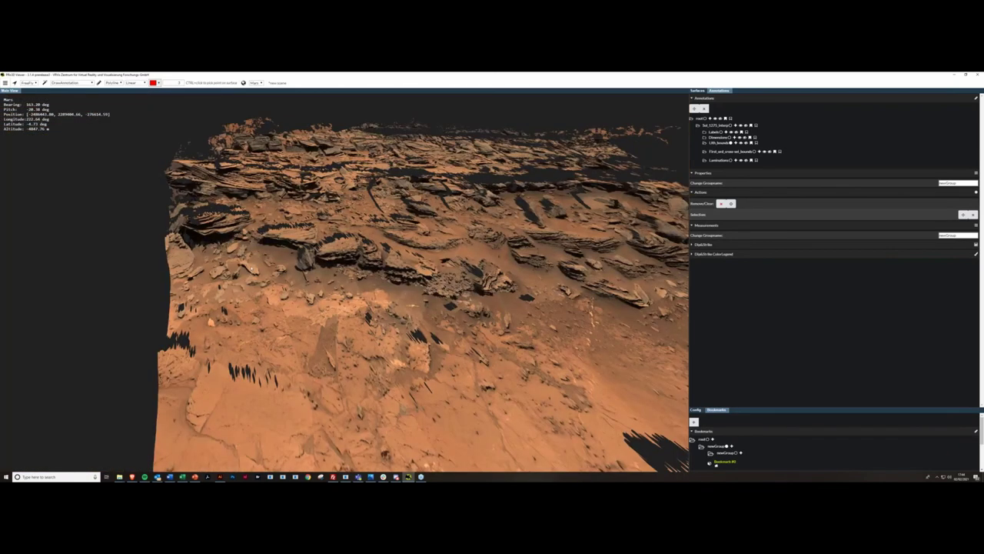
drag(252, 266, 188, 283)
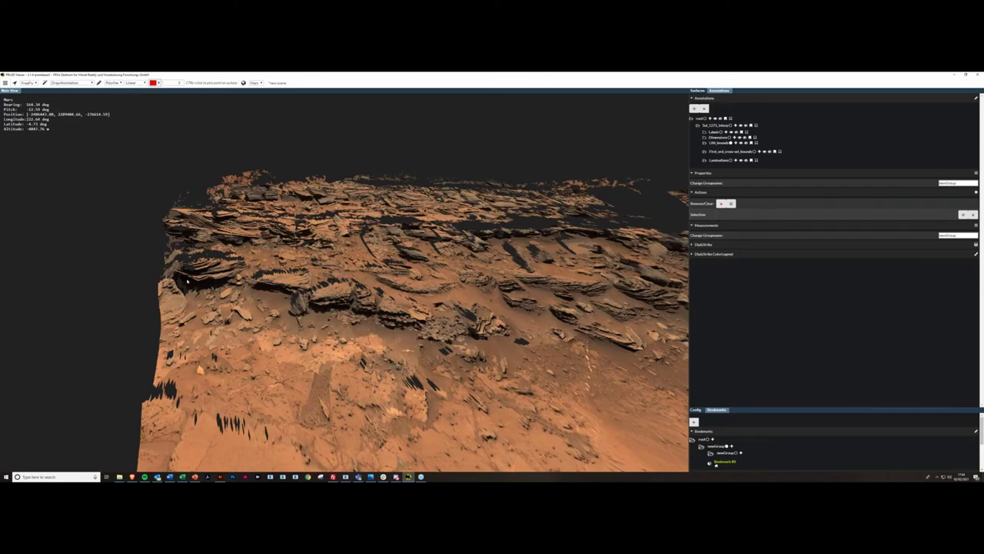
ctrl+click(229, 286)
ctrl+click(335, 309)
ctrl+click(395, 377)
key(BackSpace)
key(Escape)
Draw a red polyline in Lith_bounds along the base of the overhanging layered ledges to trace the lithological boundary.
ctrl+click(212, 285)
ctrl+click(272, 293)
key(Return)
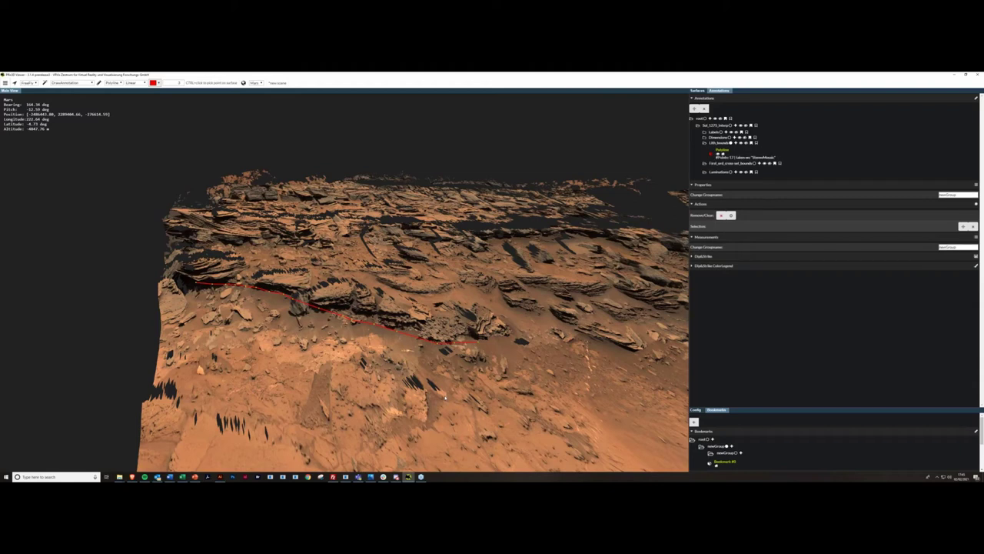
Adjust the line thickness and draw a second red polyline in Lith_bounds, continuing the boundary from the first line around the base of the layered blocks.
click(182, 86)
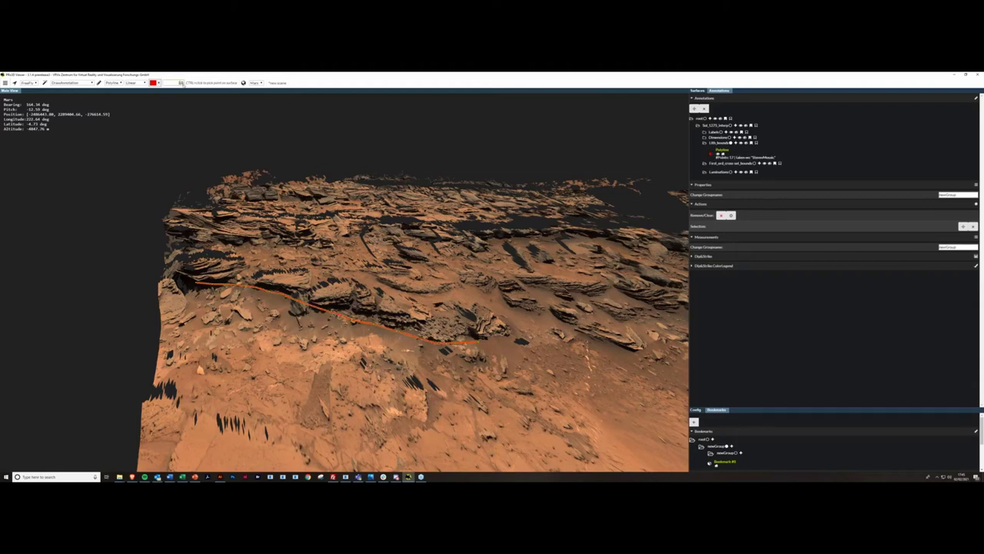
click(183, 85)
middle_drag(461, 315, 466, 317)
scroll(466, 317, down, 2)
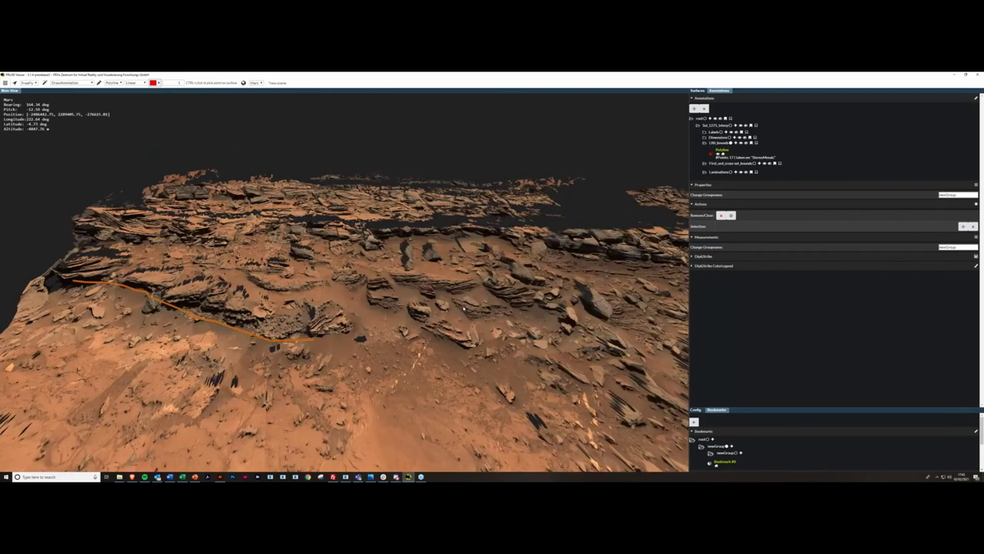
scroll(463, 308, up, 3)
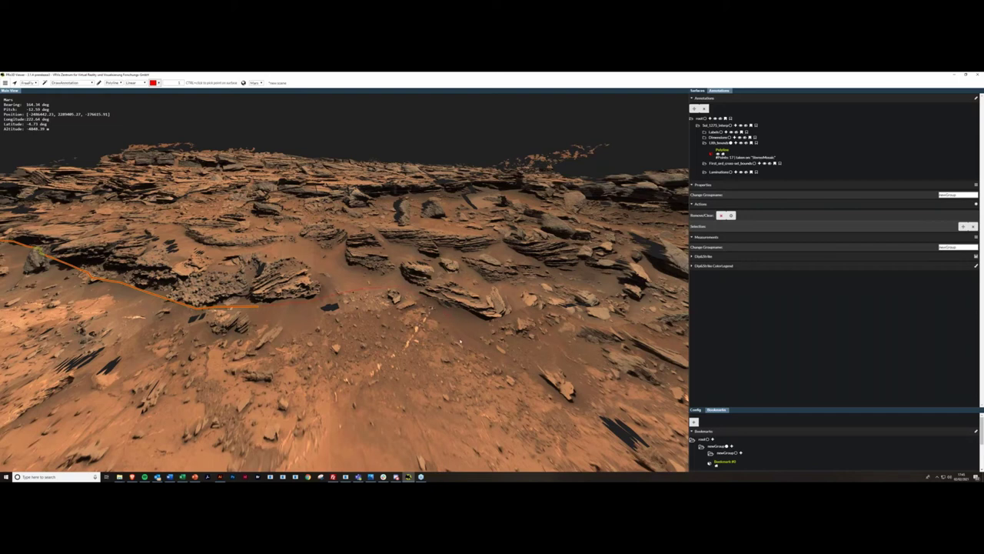
middle_drag(460, 341, 465, 341)
key(w)
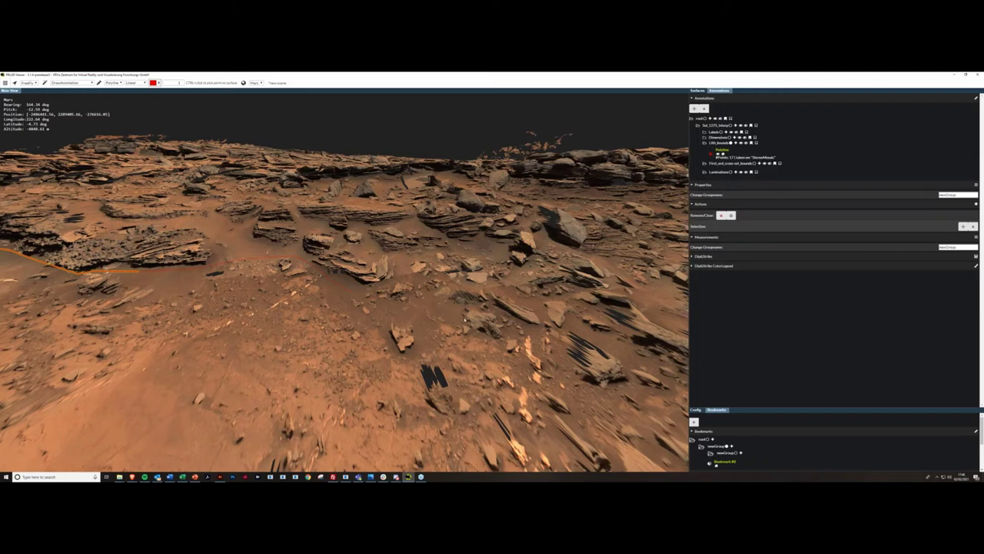
key(Return)
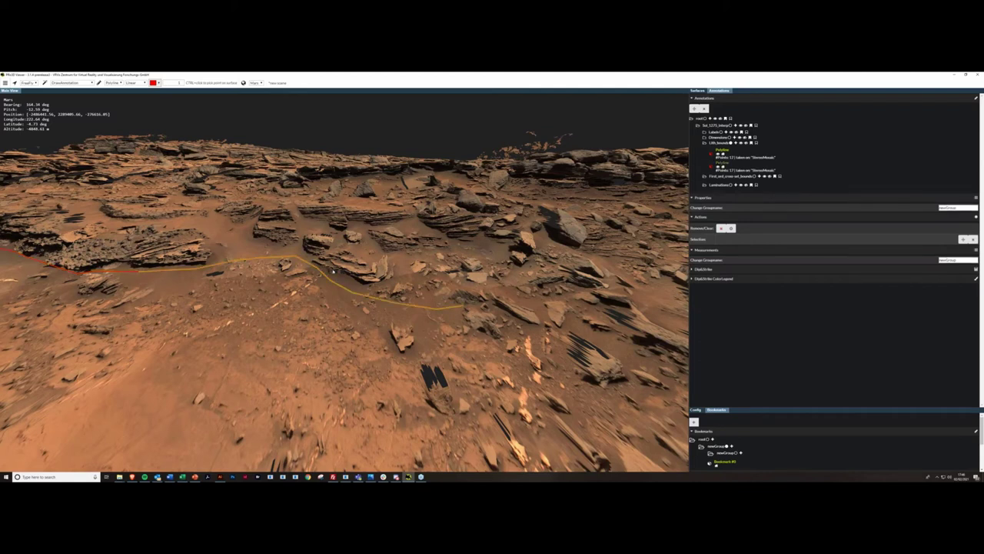
Readjust the line thickness and draw a third red polyline in Lith_bounds, extending the boundary across the rubble slope beyond the second line.
right_drag(333, 271, 338, 285)
scroll(343, 286, down, 4)
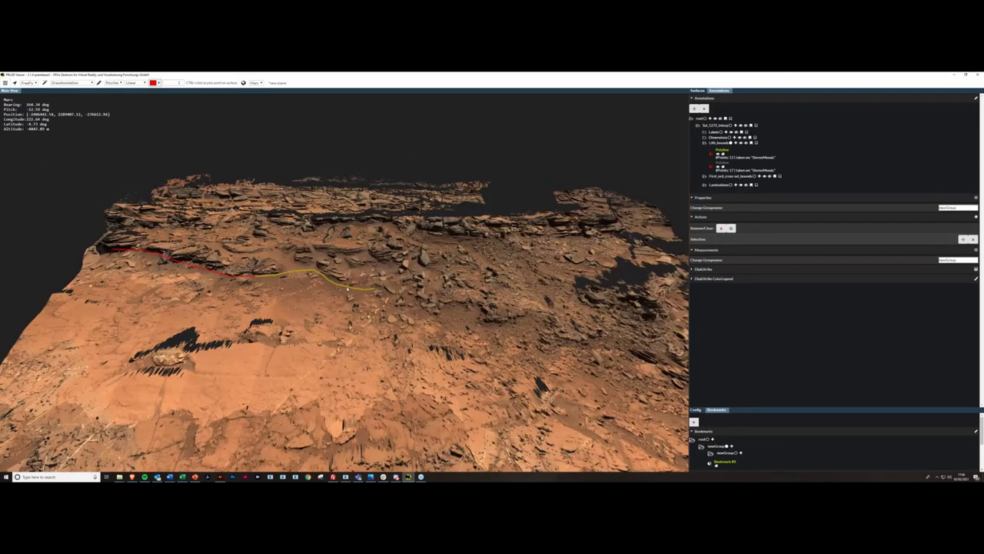
middle_drag(348, 289, 366, 292)
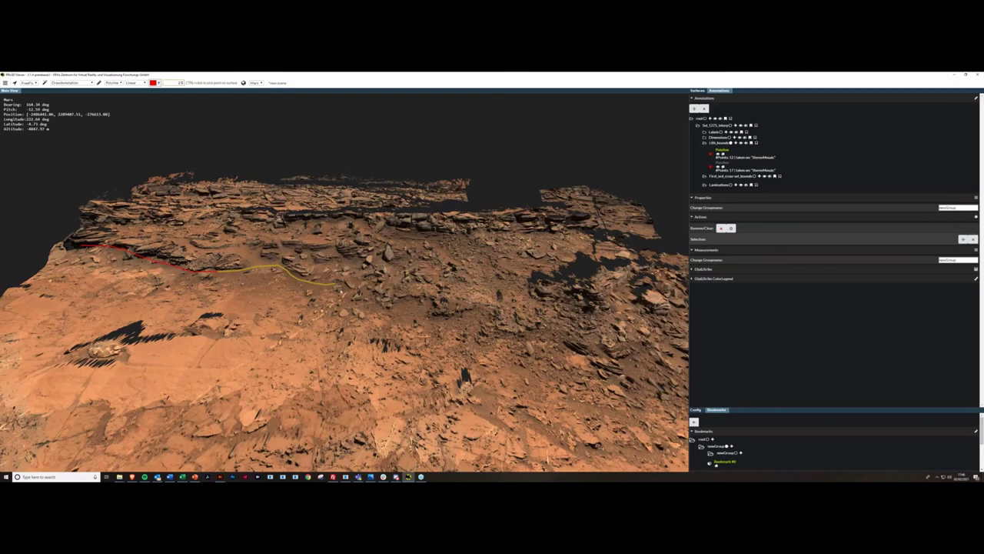
key(BackSpace)
drag(356, 297, 360, 298)
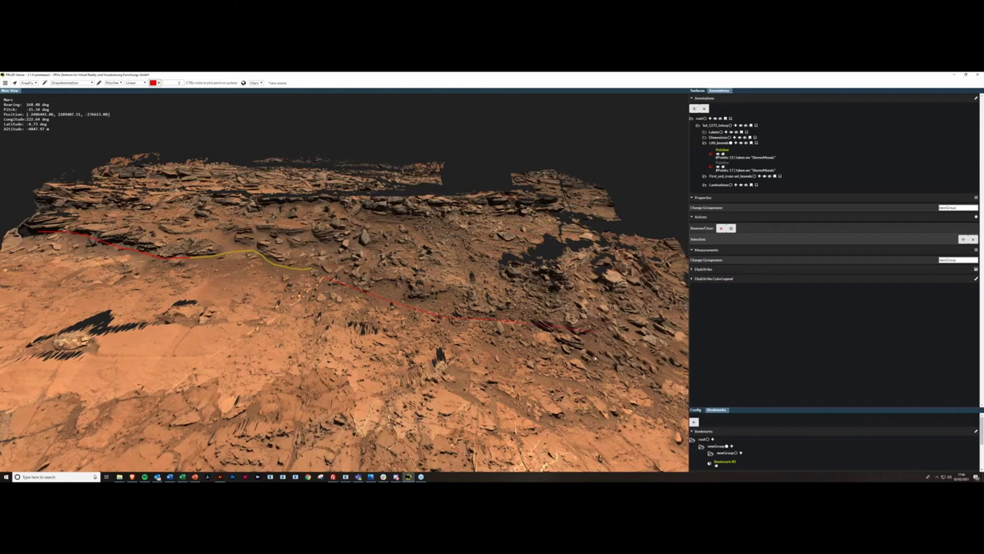
key(Return)
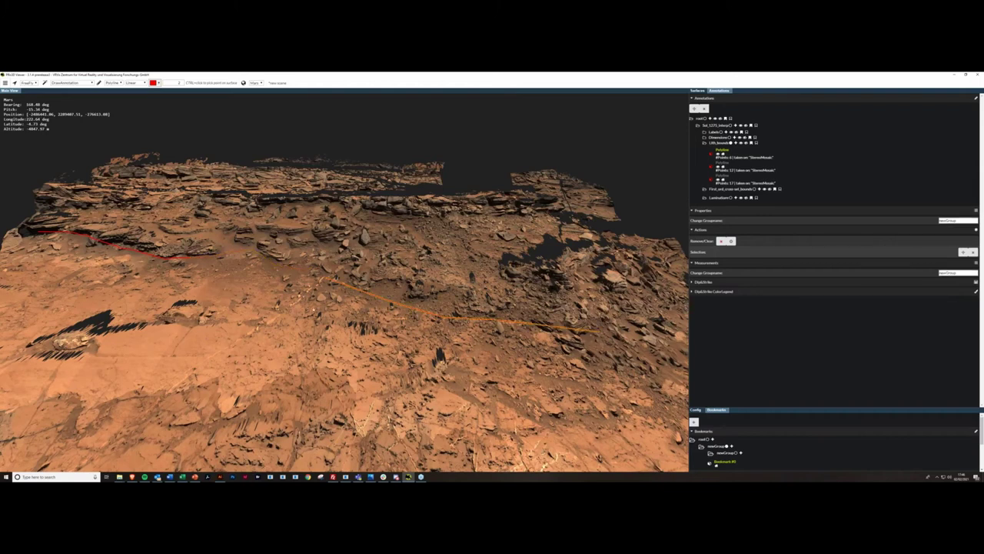
Collapse the Lith_bounds group and make First_ord_cross-set_bounds the active group.
middle_drag(314, 309, 346, 283)
scroll(346, 282, up, 4)
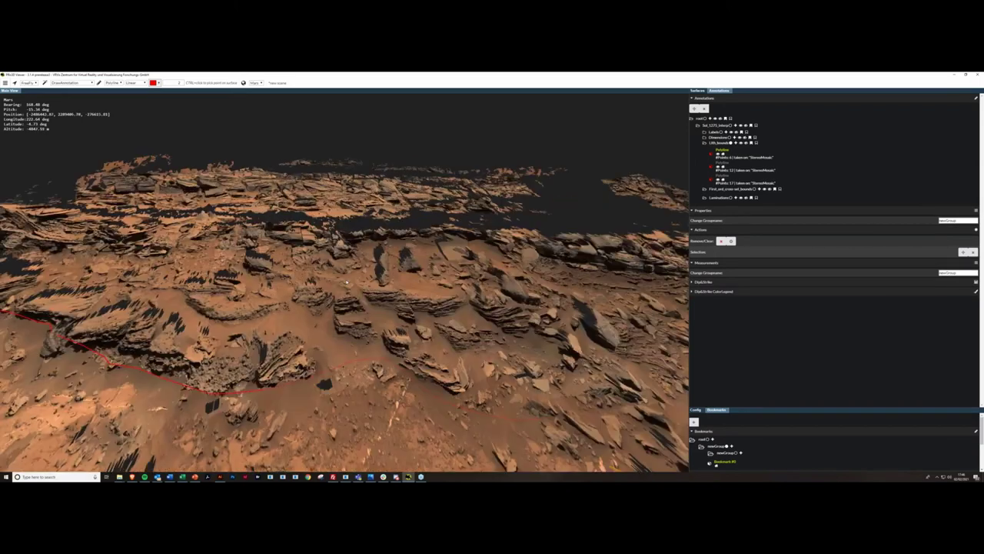
click(705, 144)
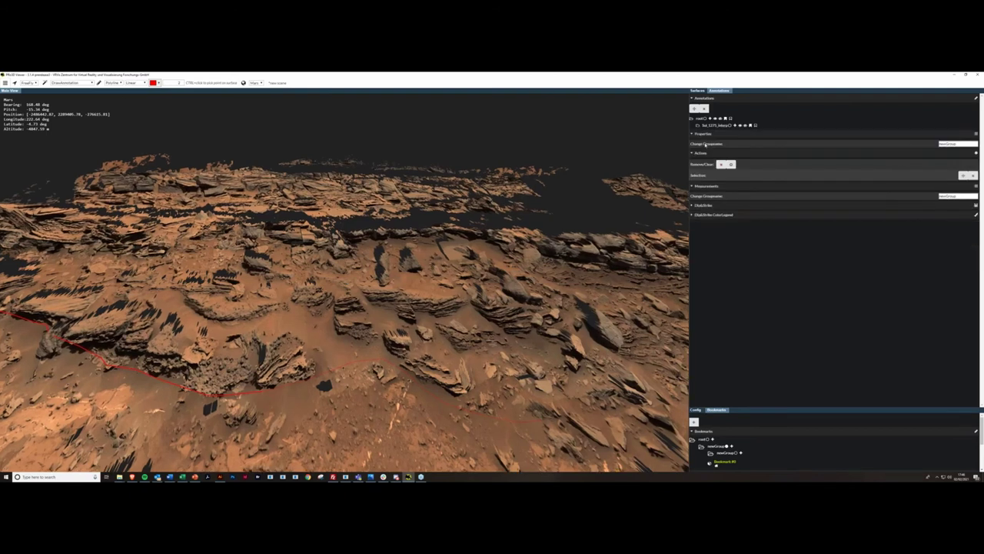
click(698, 125)
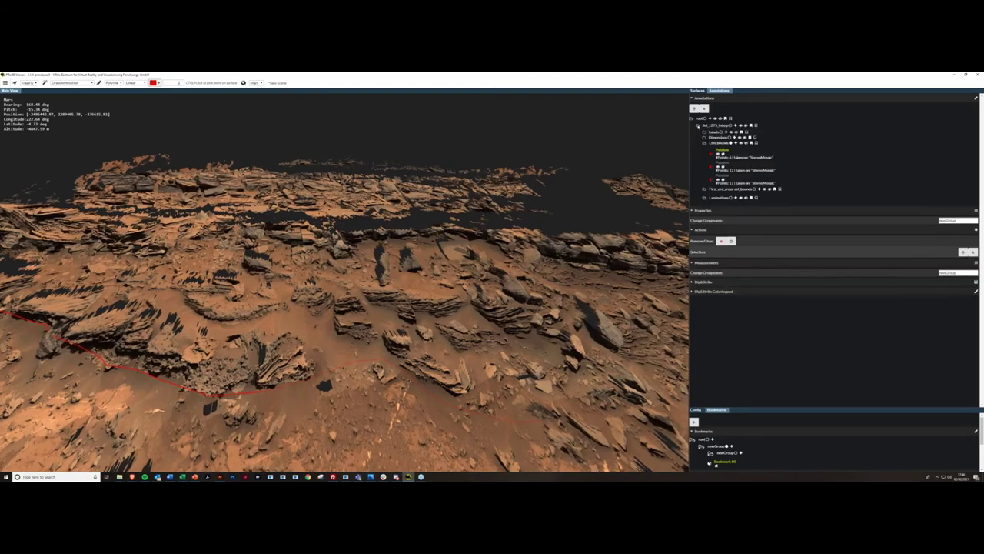
click(705, 143)
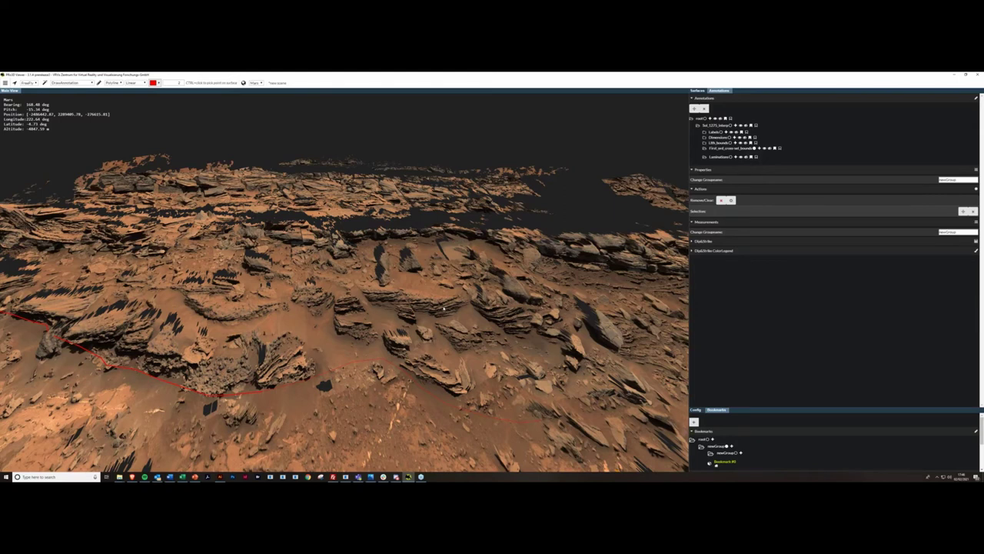
Set the annotation colour to yellow for the cross-set boundaries.
drag(444, 309, 444, 304)
middle_drag(444, 305, 446, 308)
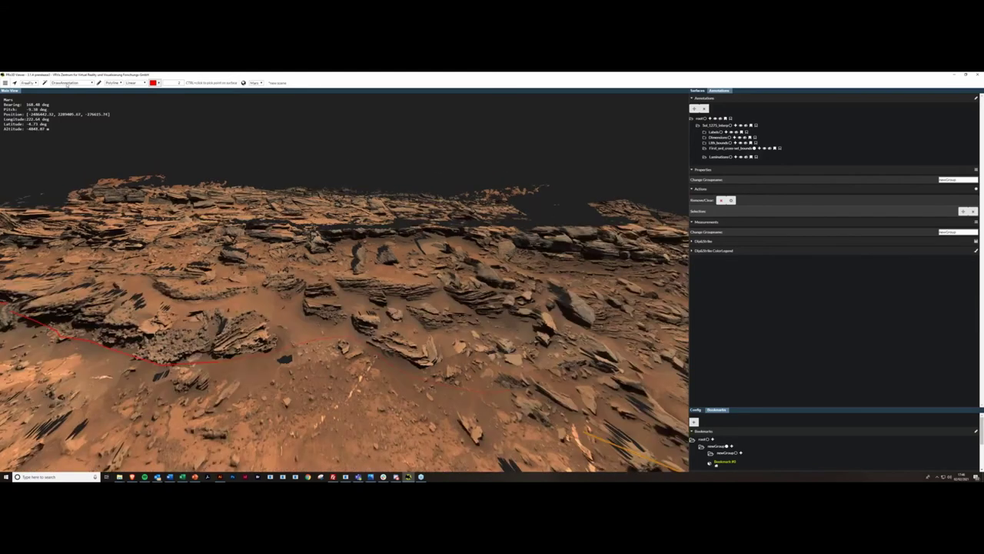
click(158, 82)
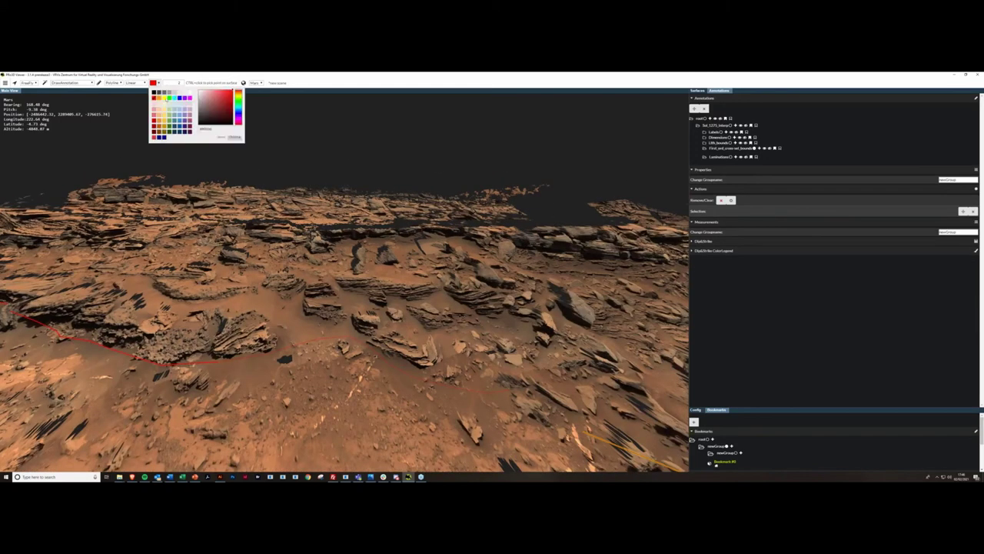
click(168, 98)
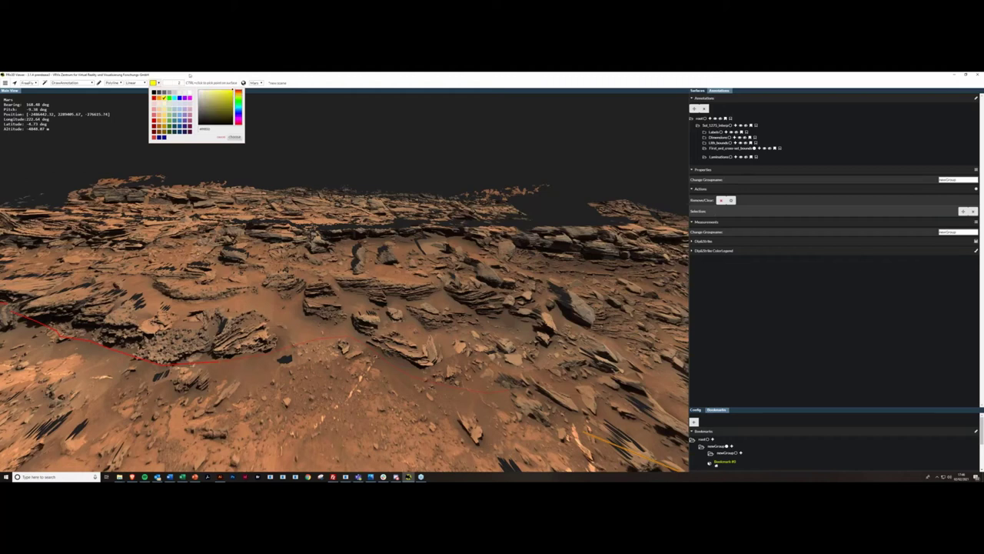
click(152, 83)
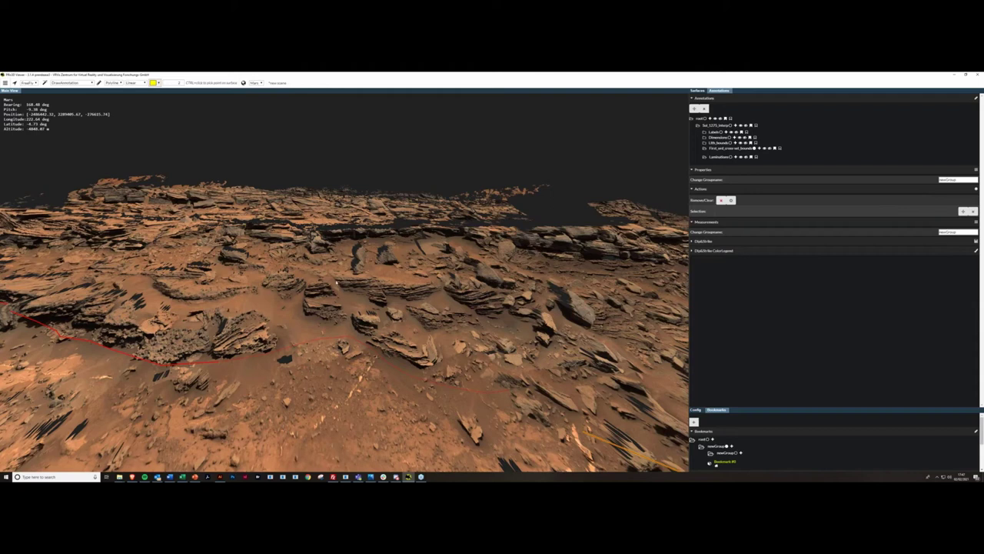
Draw two short yellow polylines in First_ord_cross-set_bounds along the bounding surfaces of the layered ledges in the middle of the outcrop.
ctrl+click(337, 282)
ctrl+click(345, 282)
ctrl+click(357, 283)
ctrl+click(368, 282)
key(Return)
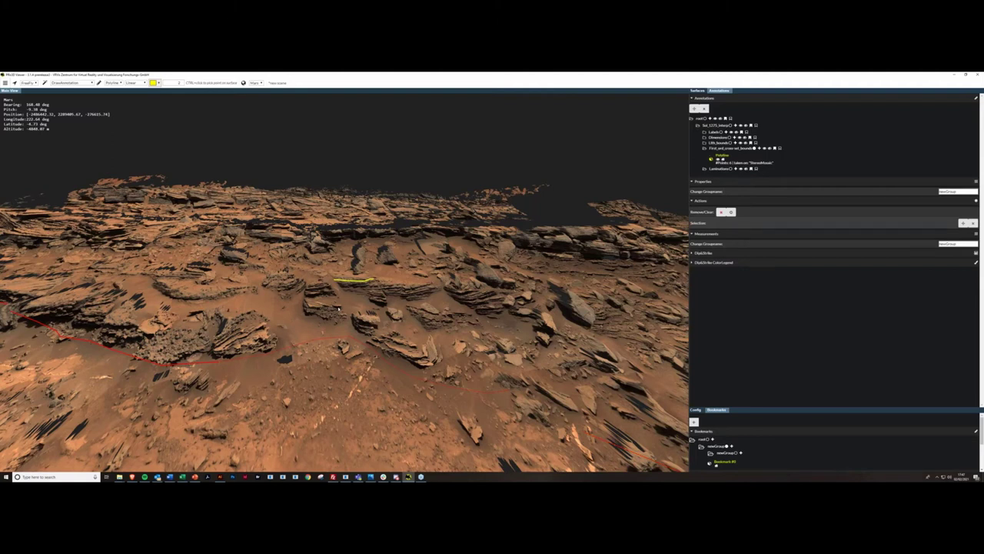
key(Return)
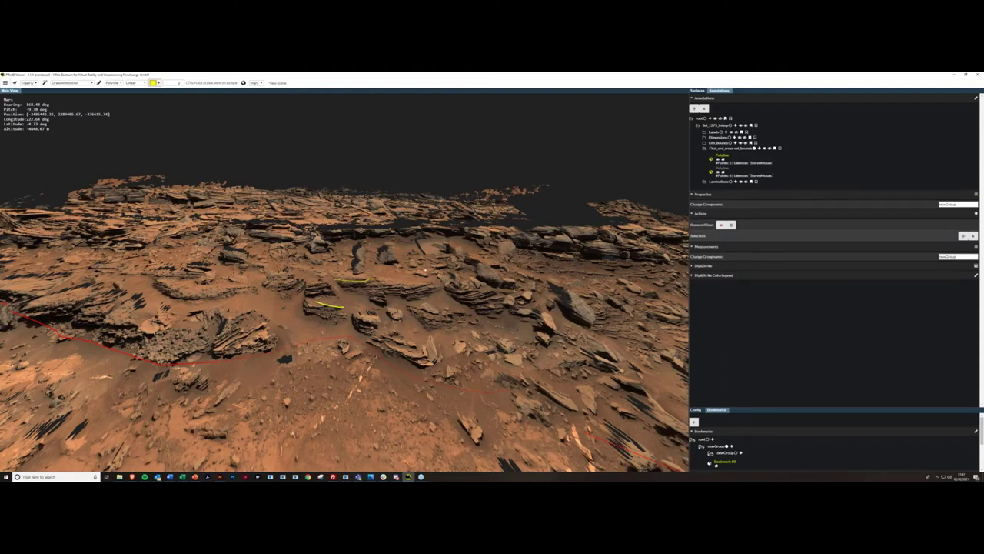
Make Laminations the active group, adjust the line thickness and set the annotation colour to white.
right_drag(425, 270, 488, 285)
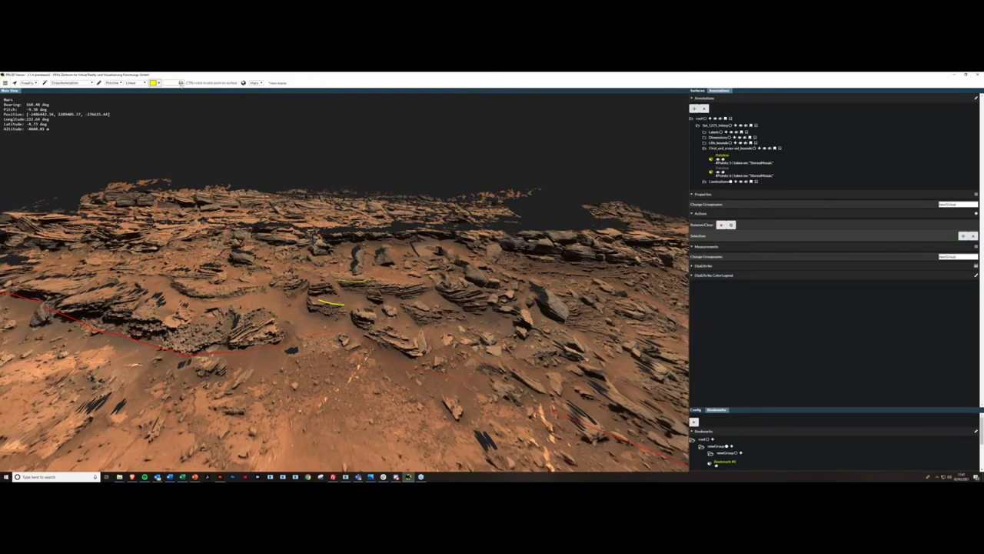
click(159, 83)
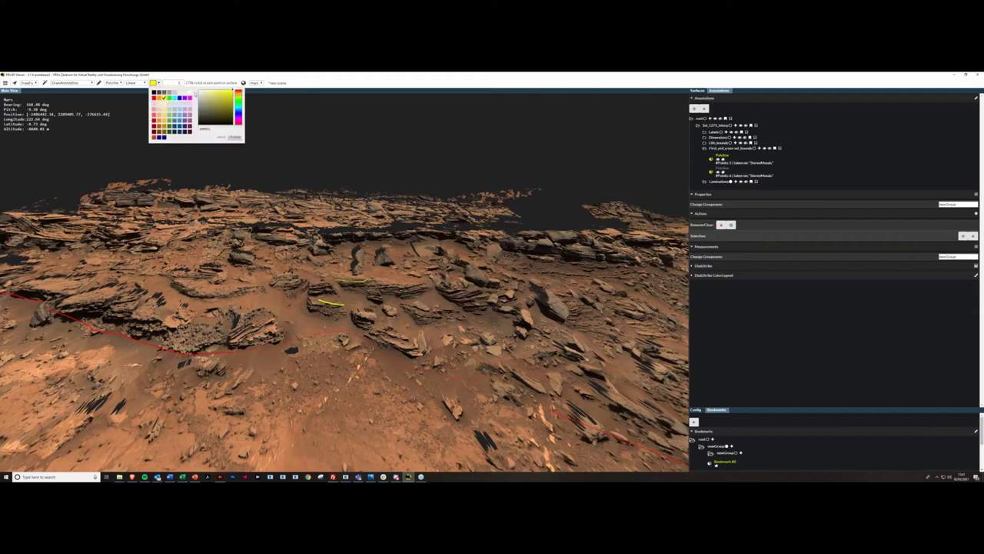
click(189, 93)
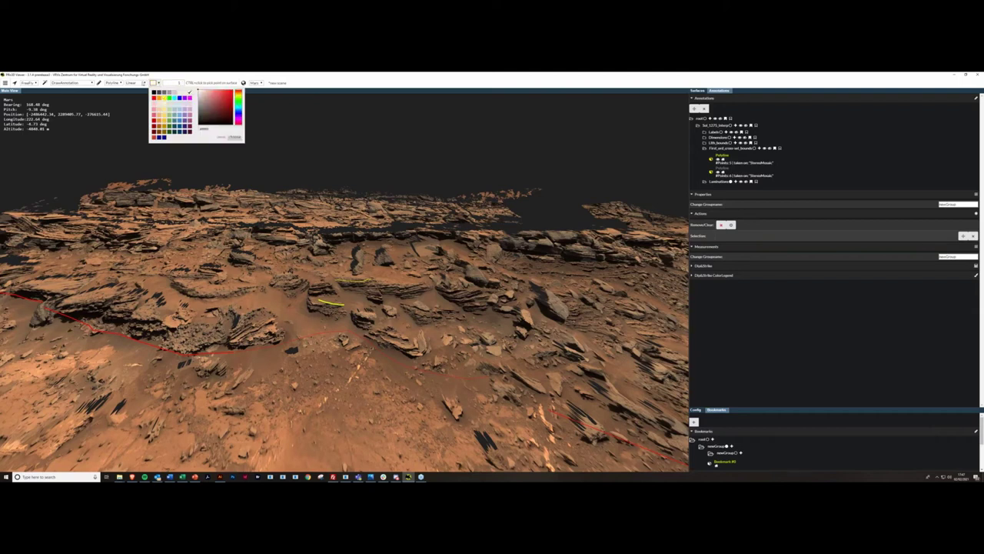
click(235, 137)
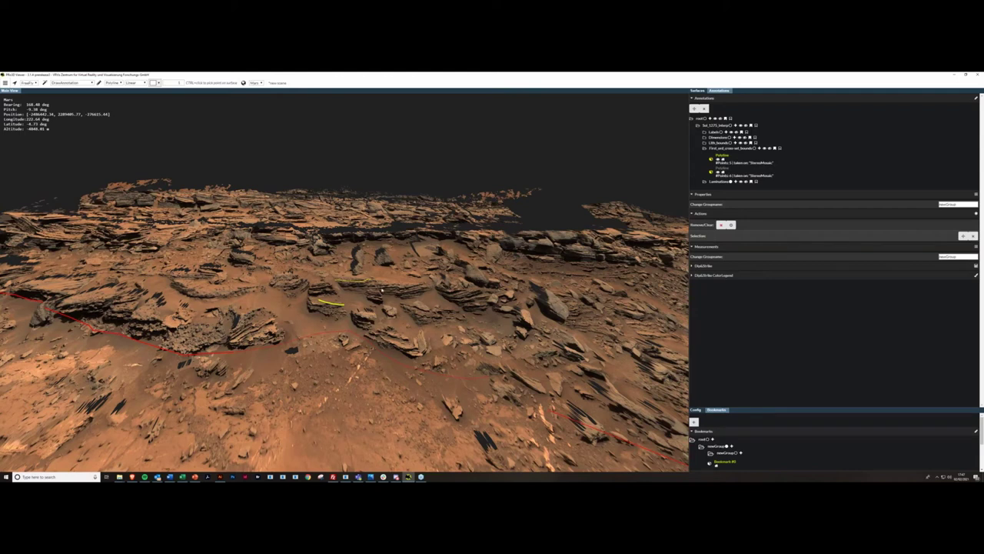
Draw a white polyline in Laminations along a layer of the central ledge, just below the upper yellow line.
drag(383, 290, 385, 290)
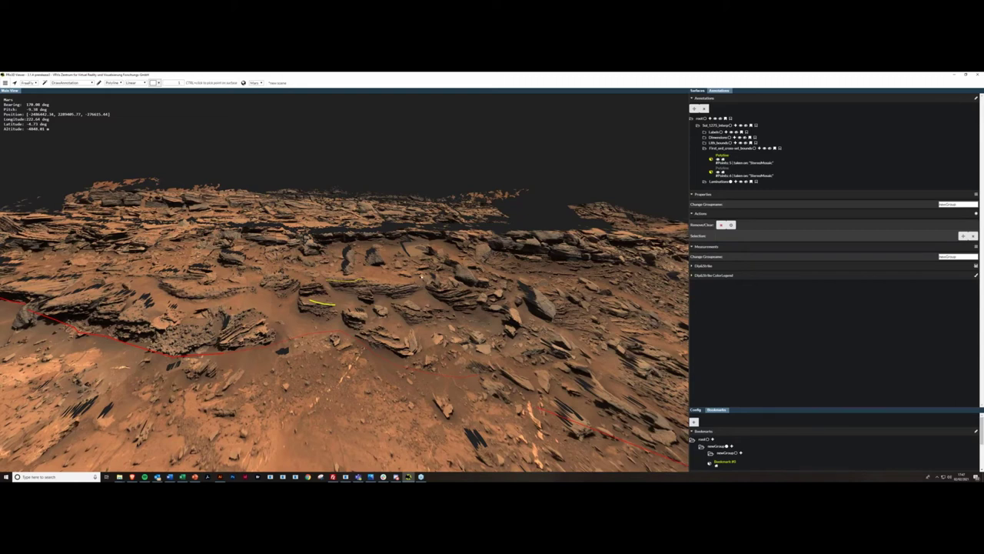
key(Return)
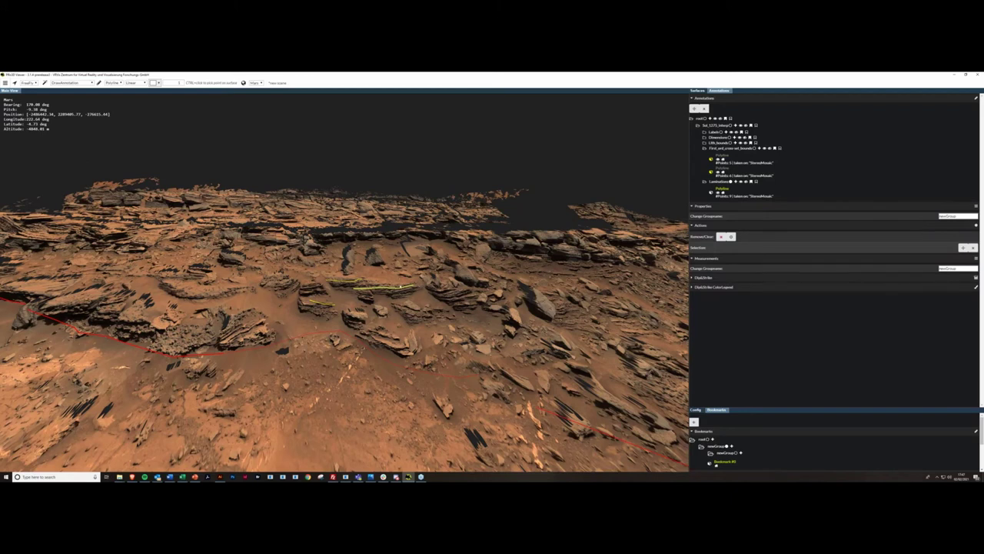
right_drag(400, 287, 404, 323)
Import the existing interpretation 1275 annotation file from the Scenes folder inside the 3D data directory.
click(6, 83)
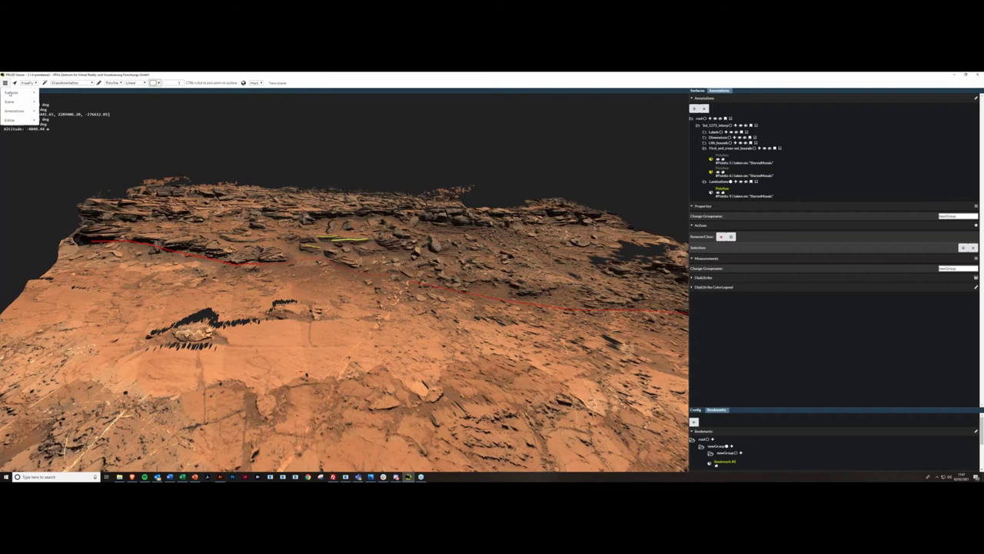
mouse_move(10, 112)
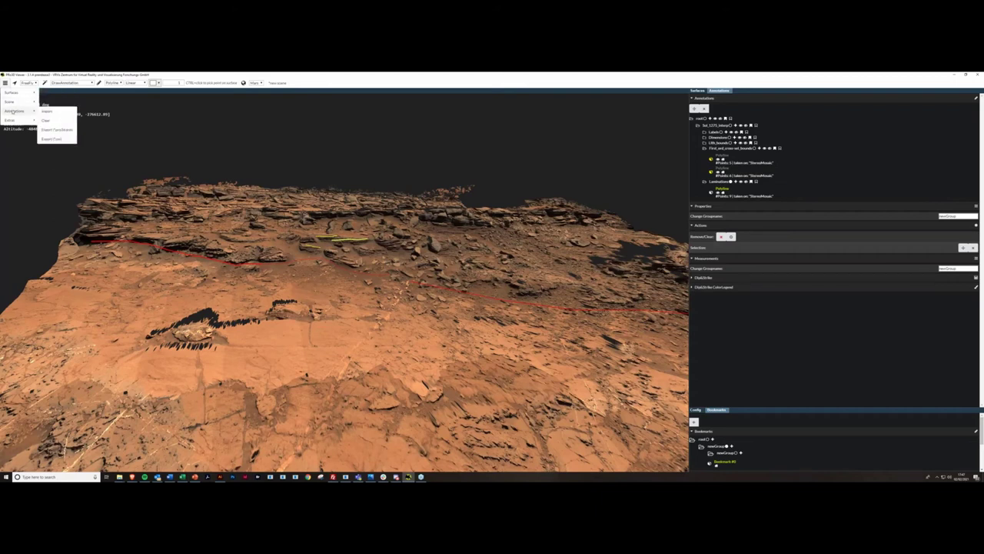
click(46, 112)
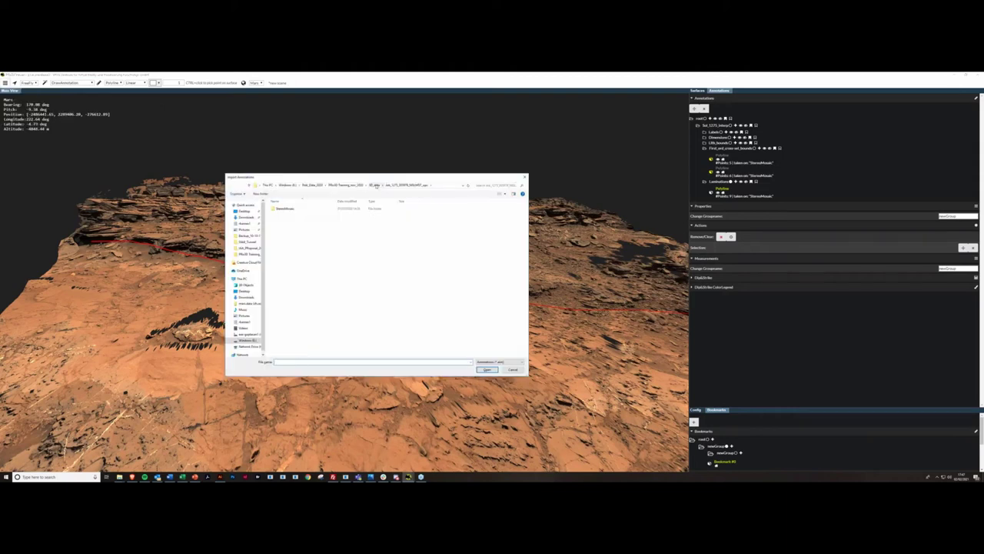
click(376, 185)
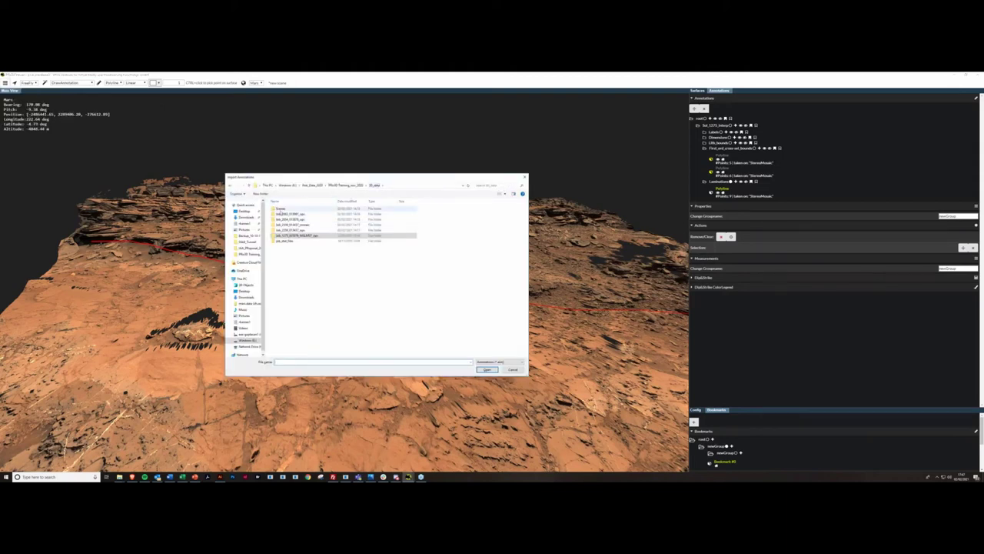
double_click(281, 209)
click(291, 209)
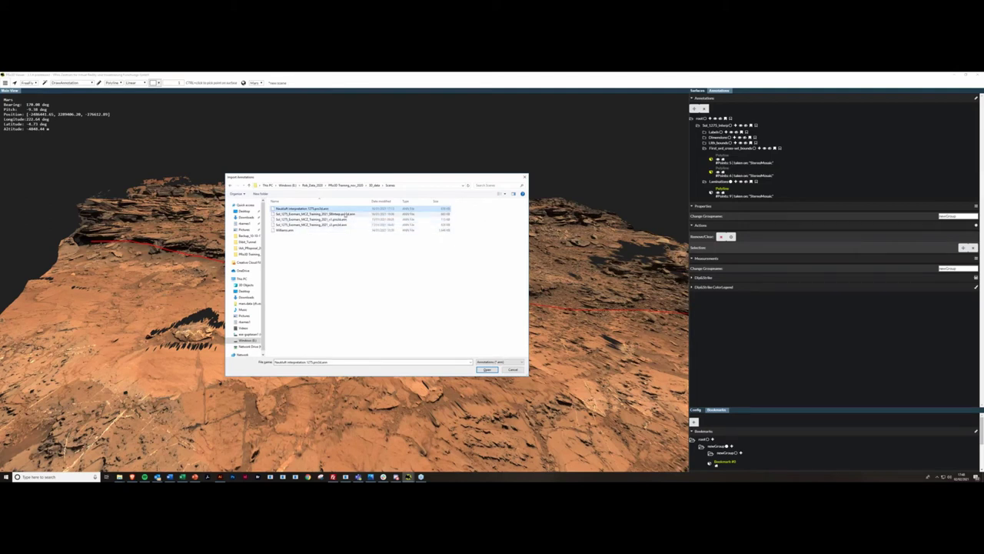
click(345, 215)
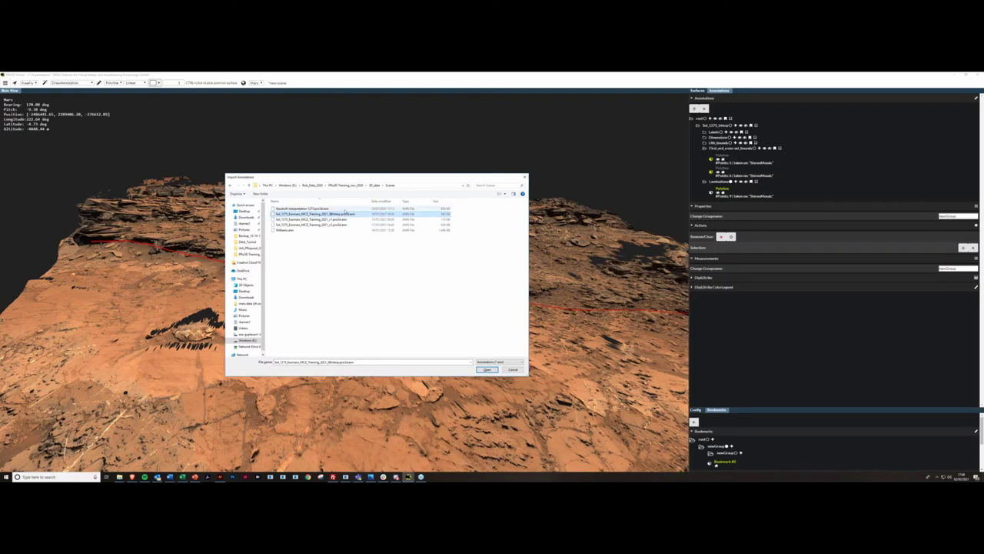
click(346, 208)
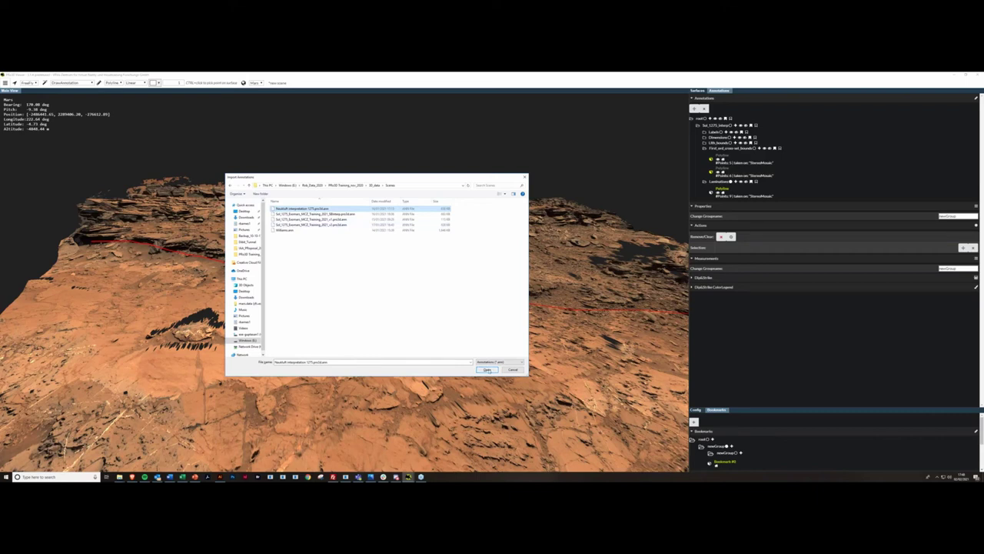
click(488, 370)
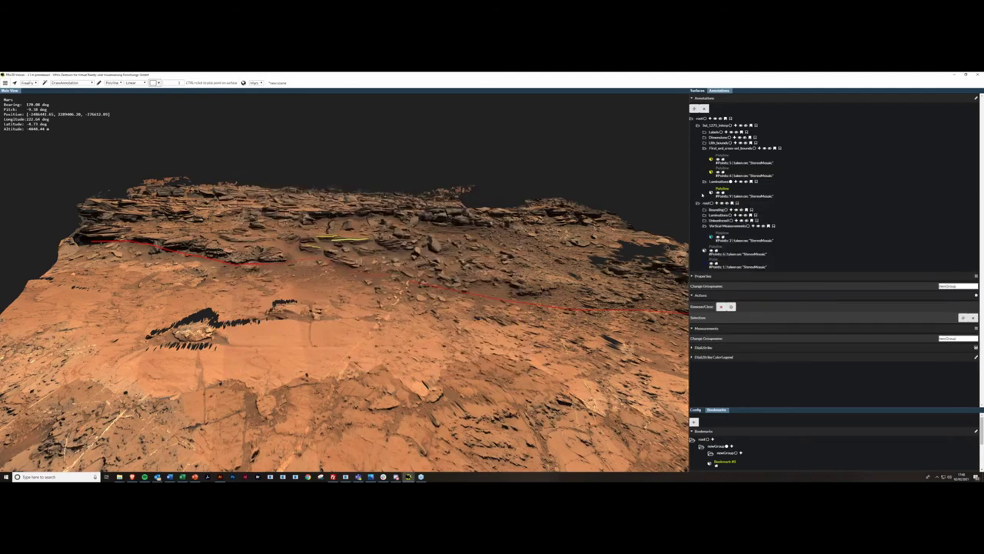
Collapse the Sol_1275_interp group and examine the imported boundaries, laminations and vertical measurement on the outcrop up close.
click(698, 126)
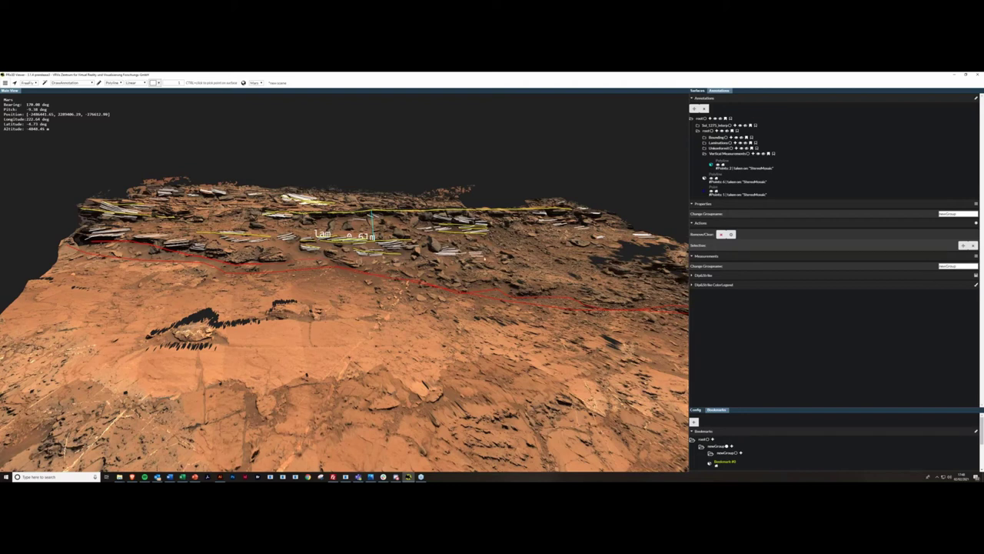
scroll(484, 257, up, 2)
key(w)
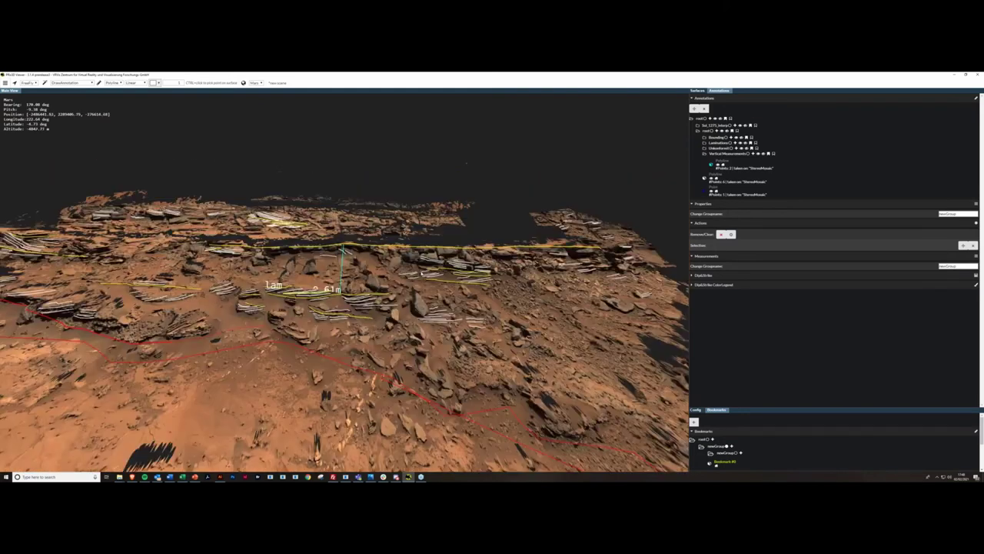
Examine the imported interpretation across the whole outcrop, from the red boundary and nodule-bearing foreground back to the laminated ledges.
scroll(258, 293, down, 3)
middle_drag(259, 293, 234, 293)
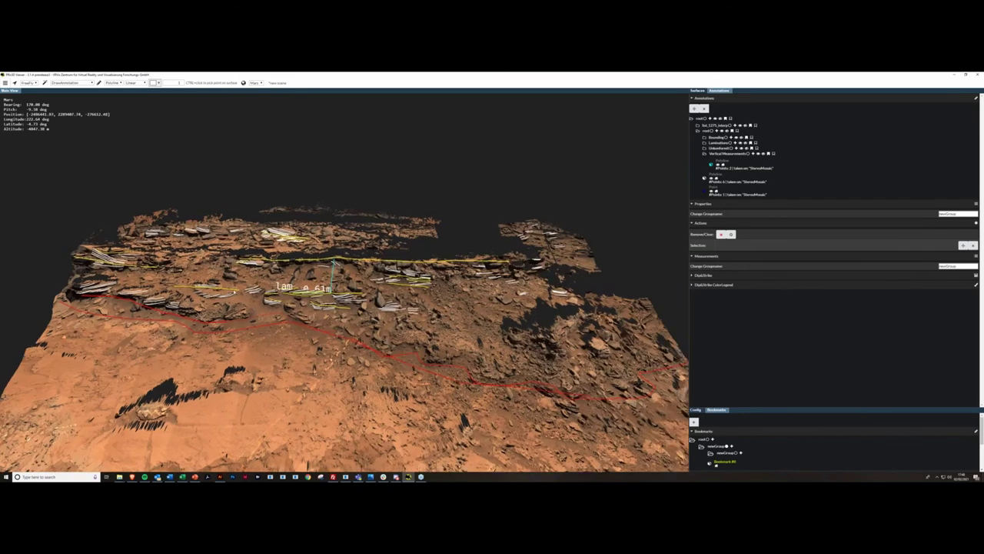
key(d)
drag(354, 303, 333, 301)
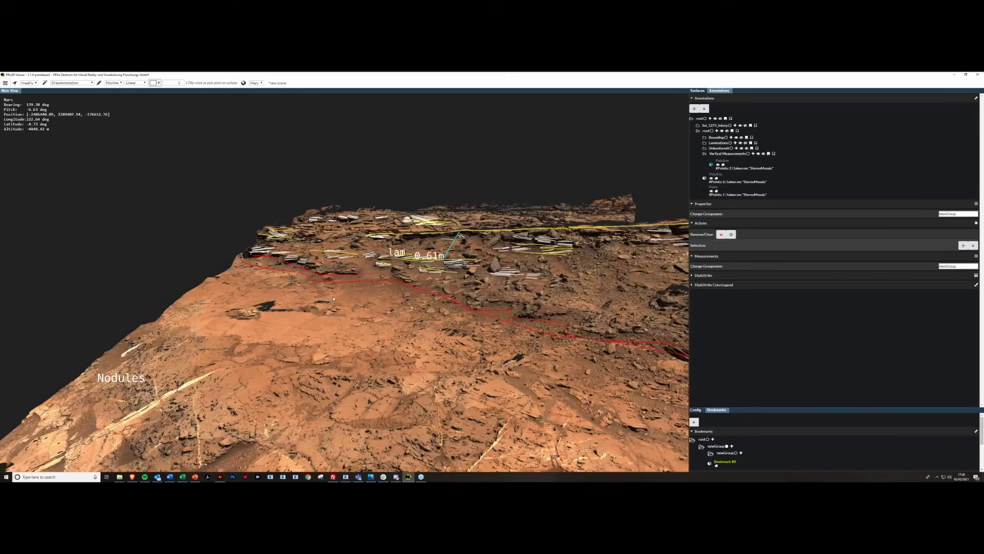
middle_drag(334, 301, 333, 279)
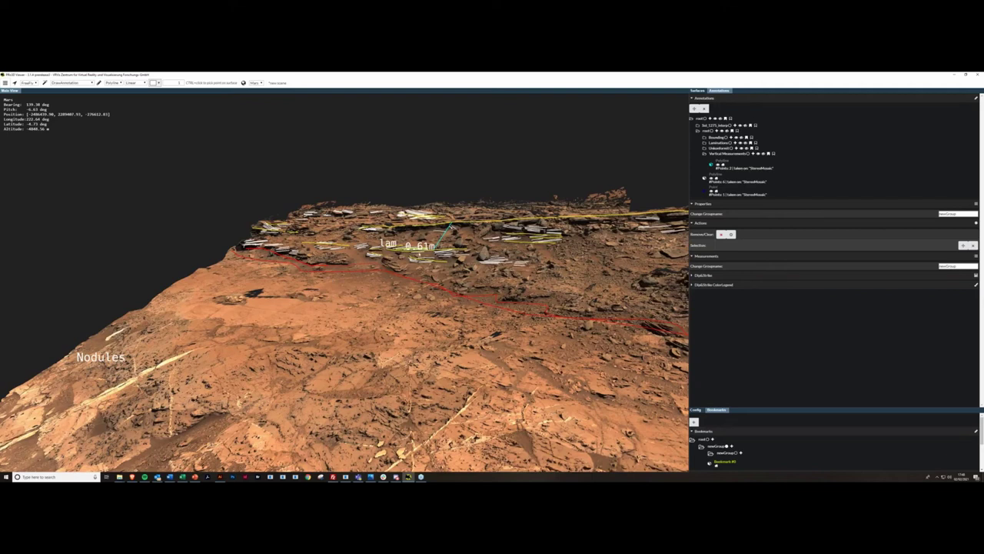
key(w)
drag(351, 270, 345, 289)
key(s)
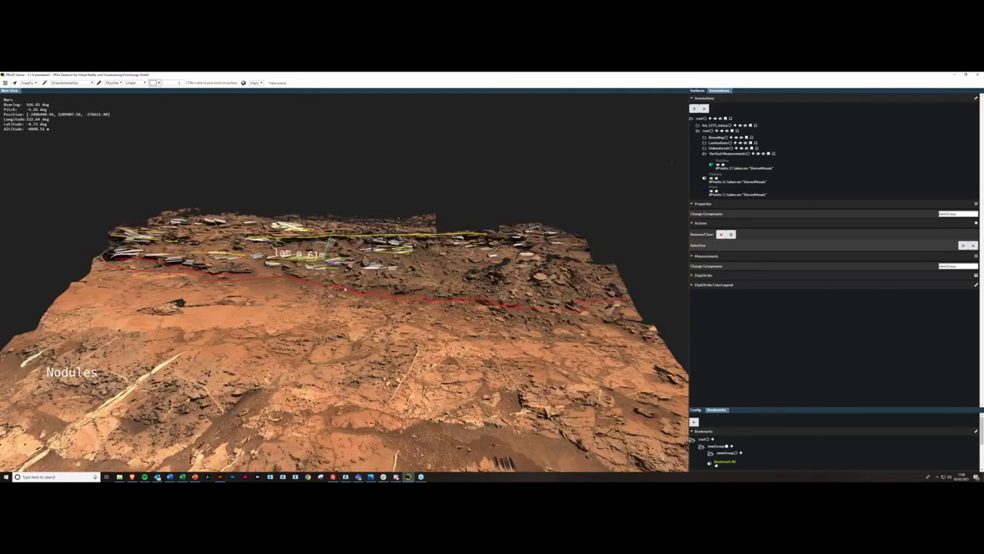
key(s)
middle_drag(345, 289, 326, 306)
scroll(358, 281, up, 3)
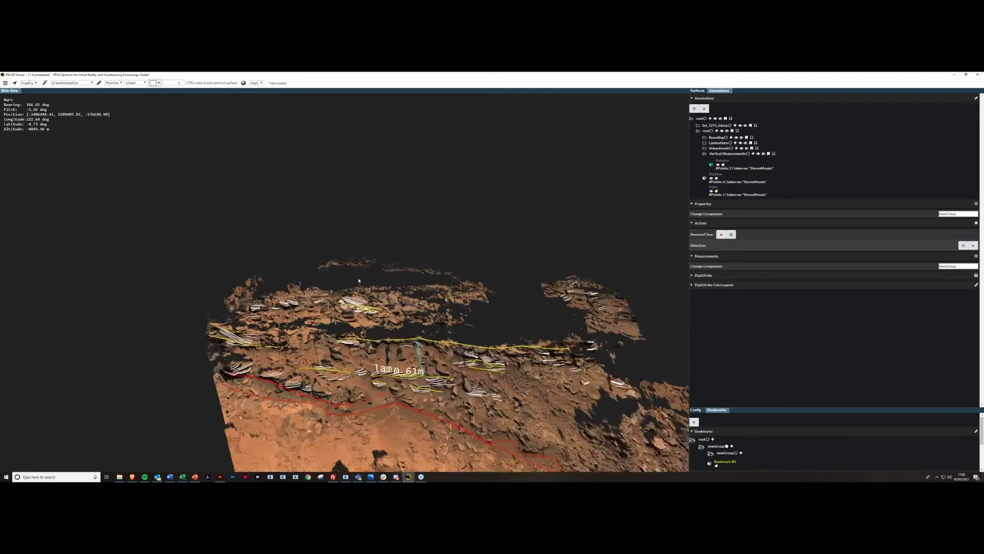
scroll(358, 281, up, 4)
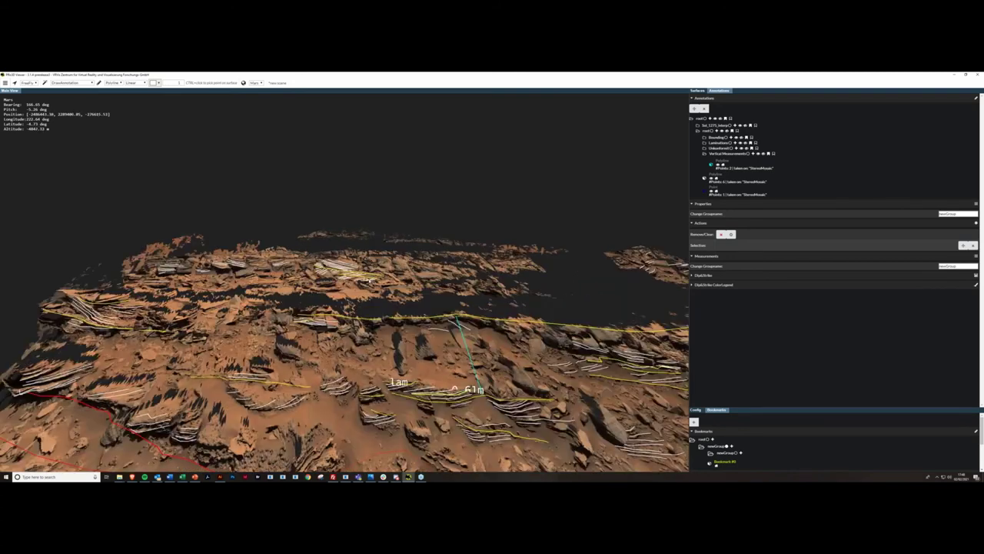
Examine the annotated laminations and bounding surfaces along the upper outcrop from close range and from farther back.
scroll(370, 281, up, 2)
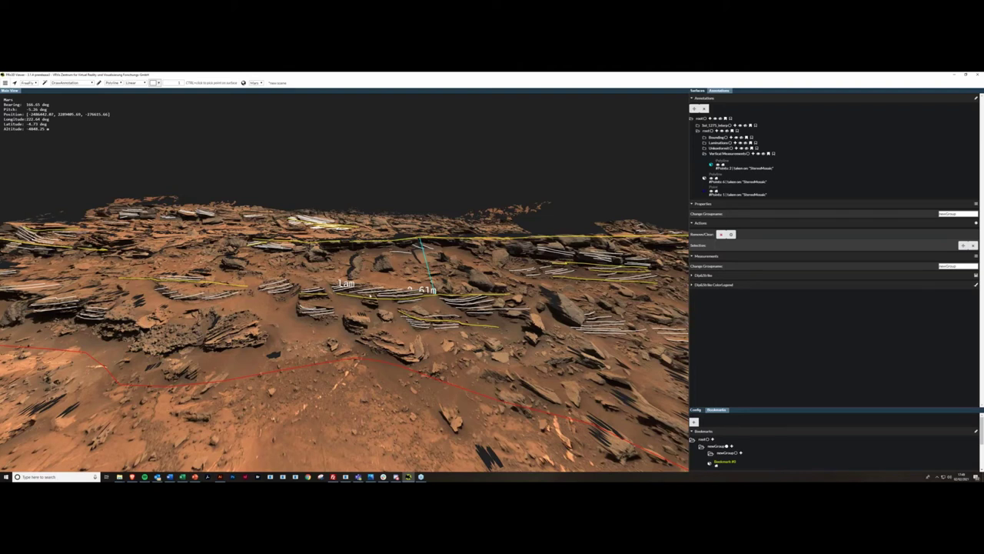
middle_drag(370, 296, 138, 267)
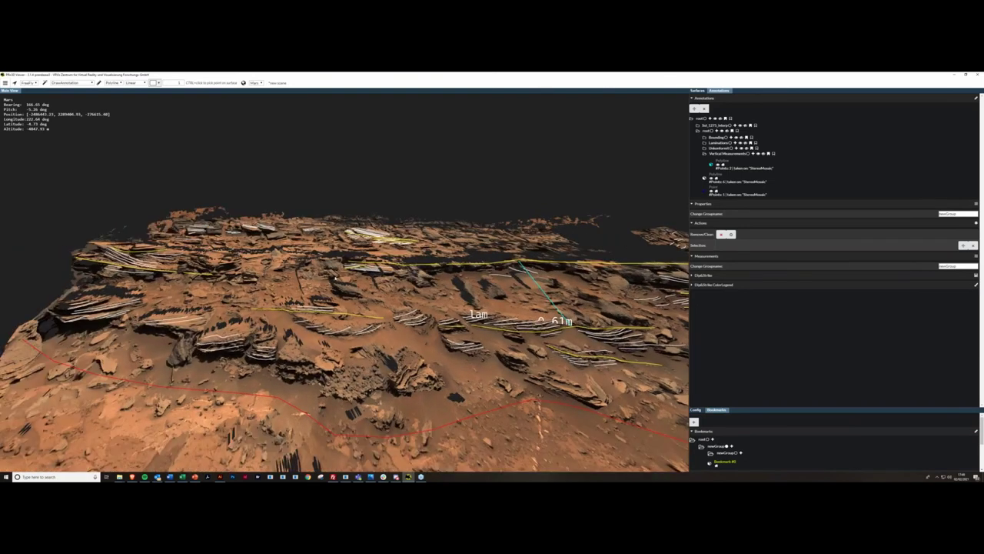
middle_drag(335, 278, 268, 300)
scroll(269, 301, up, 5)
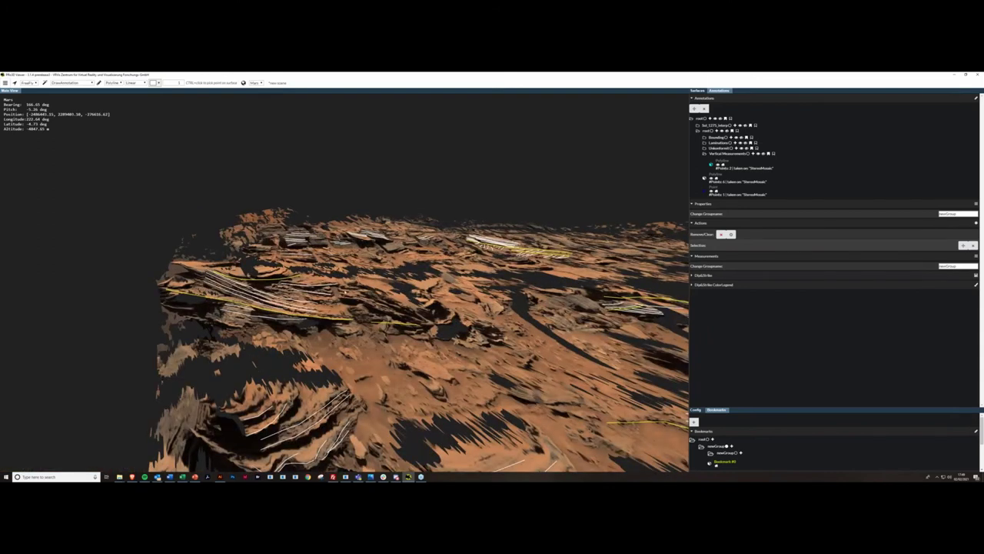
key(w)
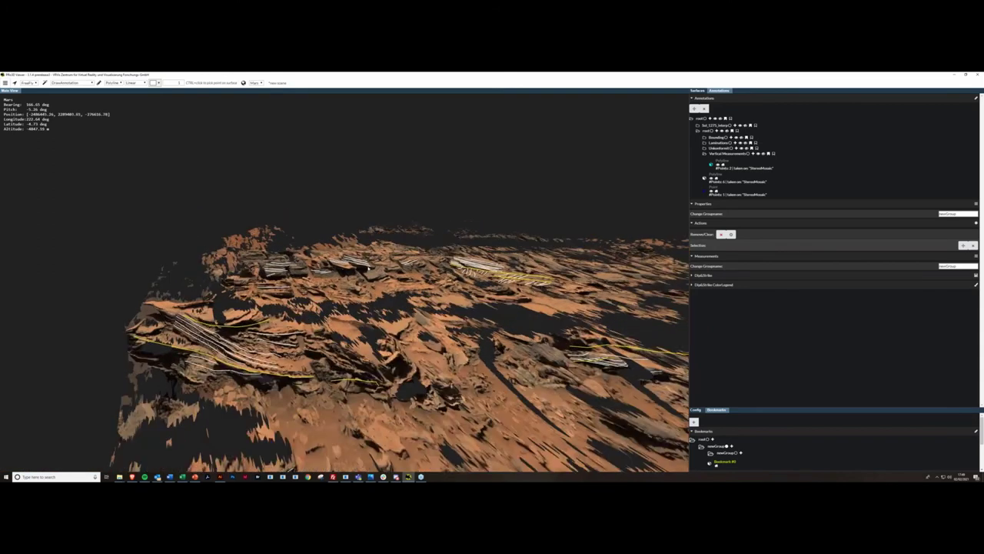
key(d)
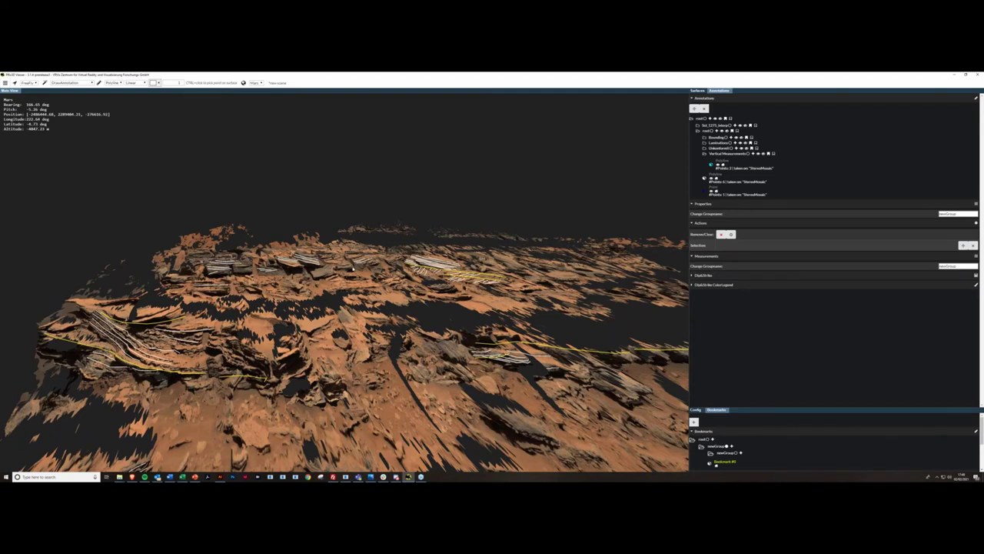
key(s)
scroll(353, 270, down, 5)
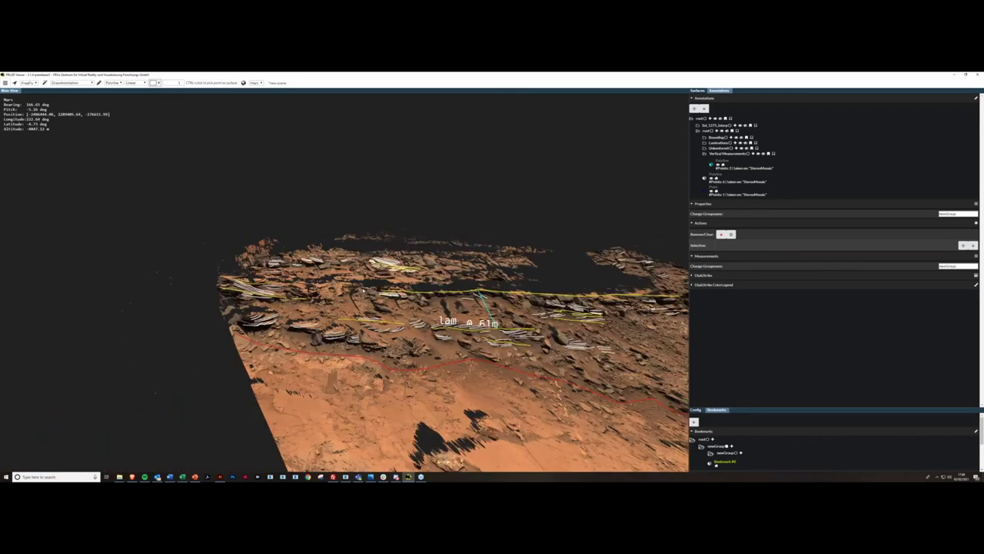
middle_drag(353, 270, 416, 297)
drag(355, 276, 379, 268)
scroll(381, 268, down, 3)
middle_drag(381, 269, 387, 284)
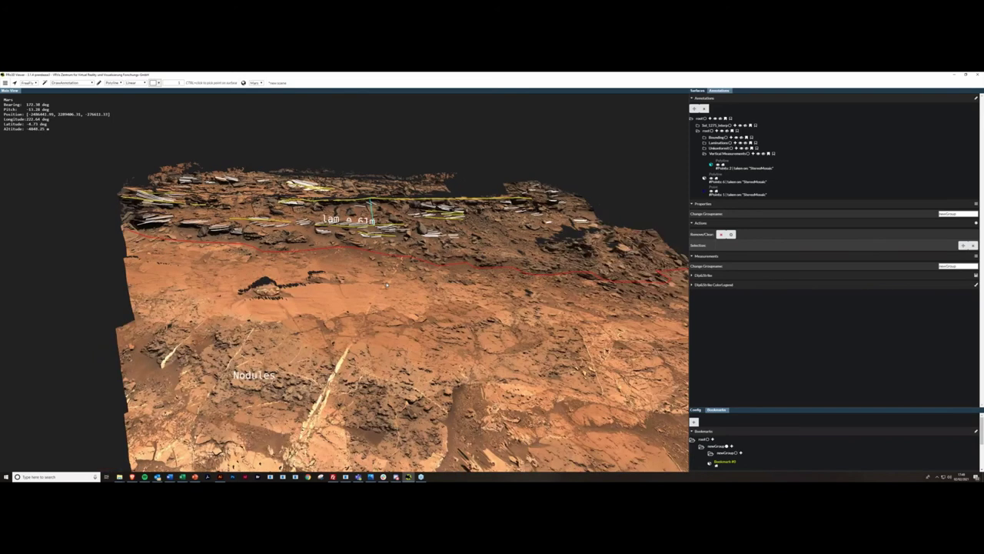
Examine the whole outcrop model, including the nodule-rich ground and veins below the red boundary line.
key(s)
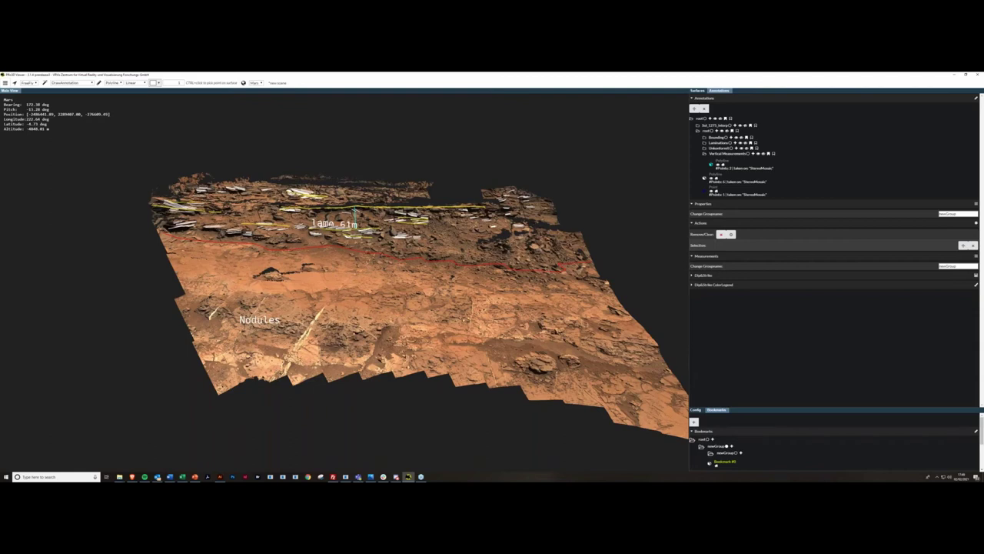
key(w)
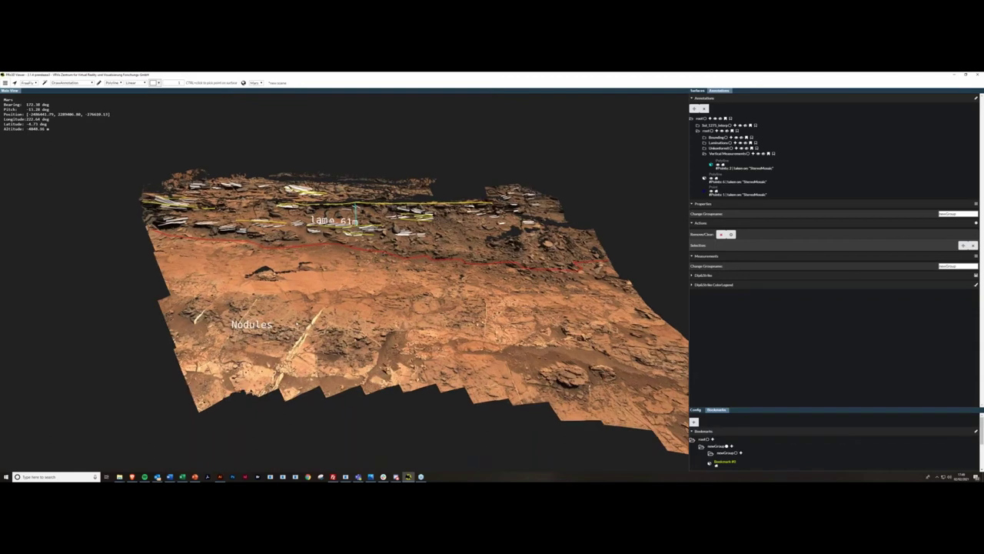
key(w)
key(w)
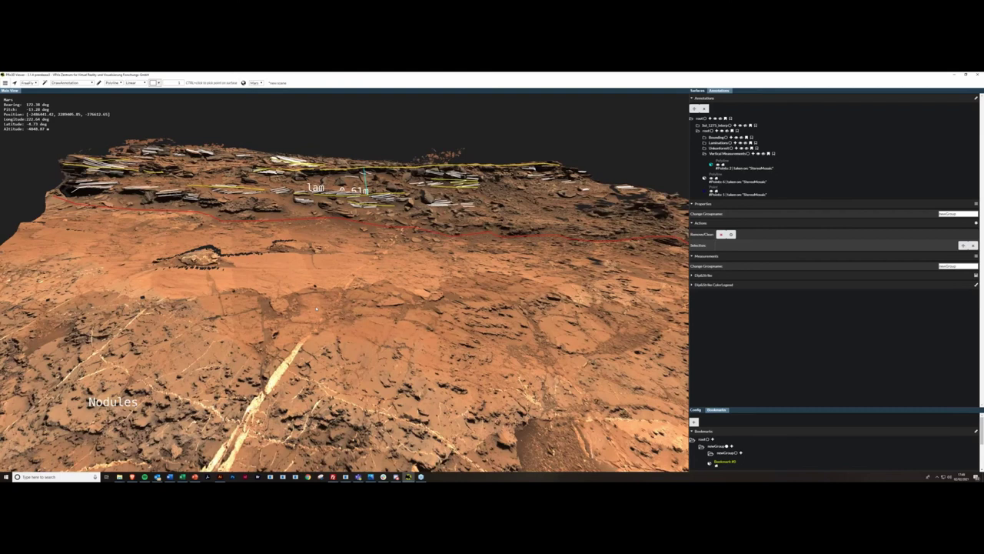
key(s)
key(w)
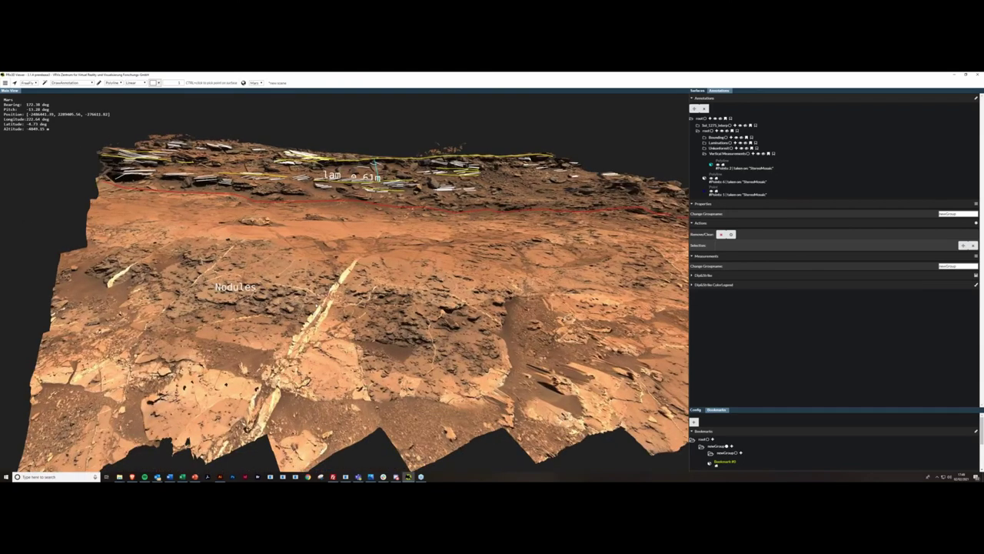
key(w)
key(s)
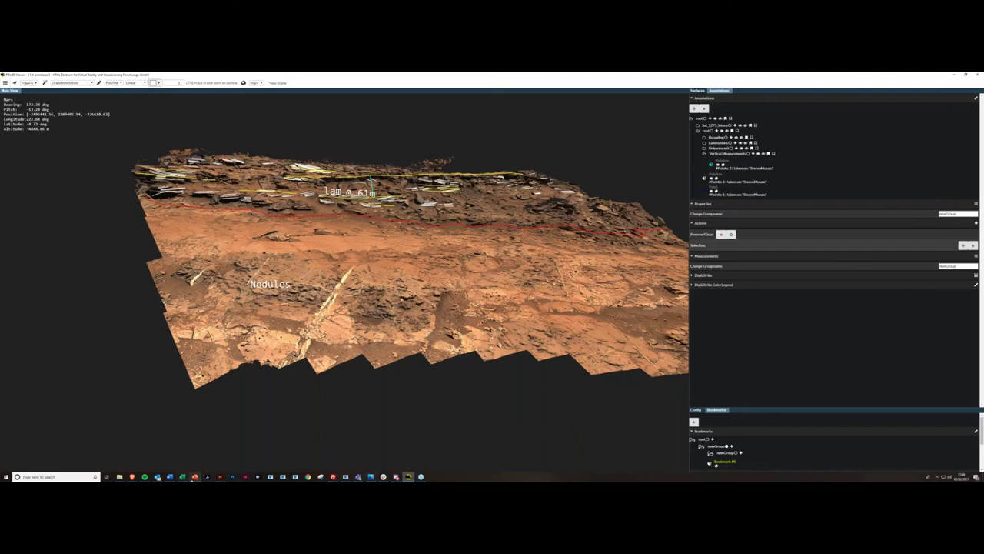
Switch to PowerPoint, show the slide "Phase 3 – Dip and strike measurements of bedding", and return to the PRo3D Viewer.
mouse_move(195, 477)
click(194, 477)
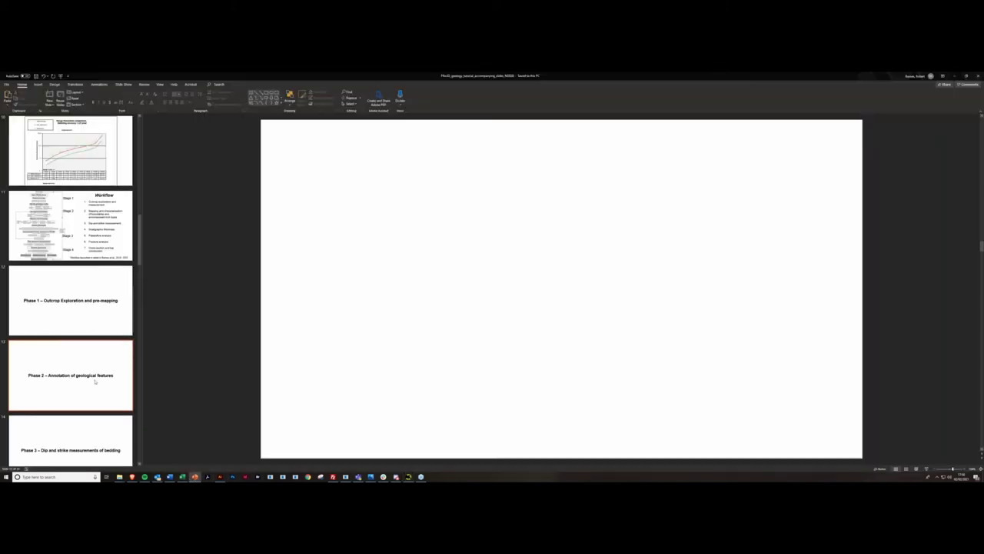
click(96, 439)
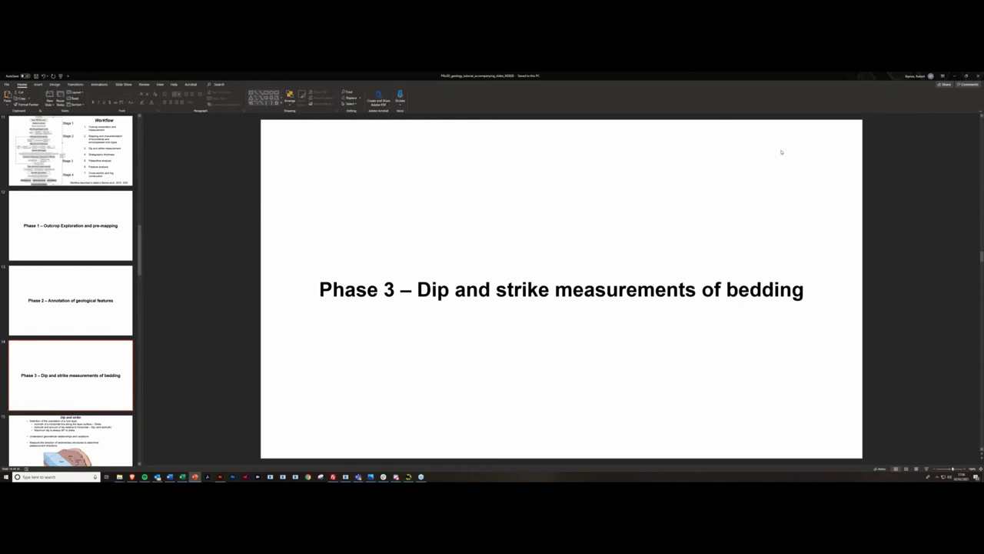
click(953, 80)
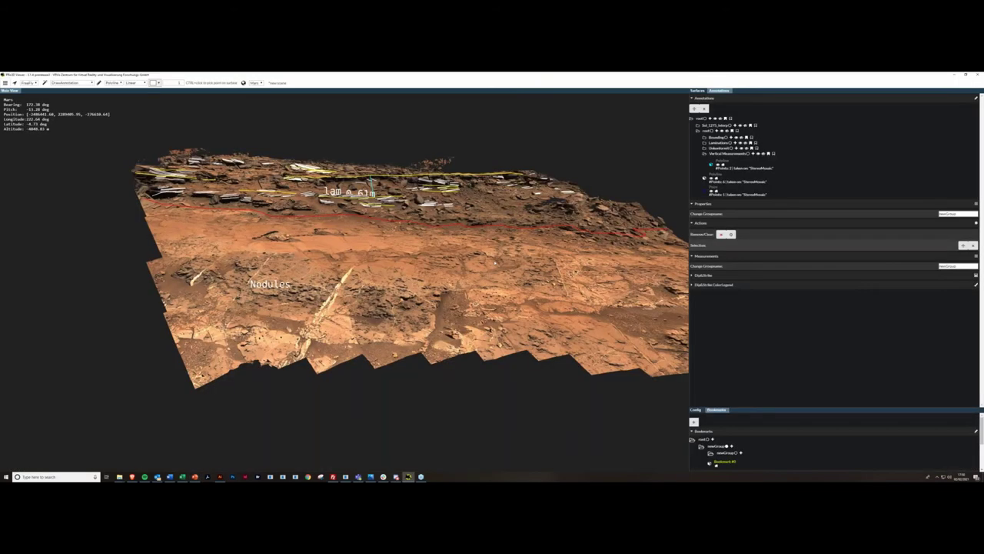
Set the annotation drawing mode to DnS with black as the colour and a thickness of 1.
middle_drag(494, 263, 496, 261)
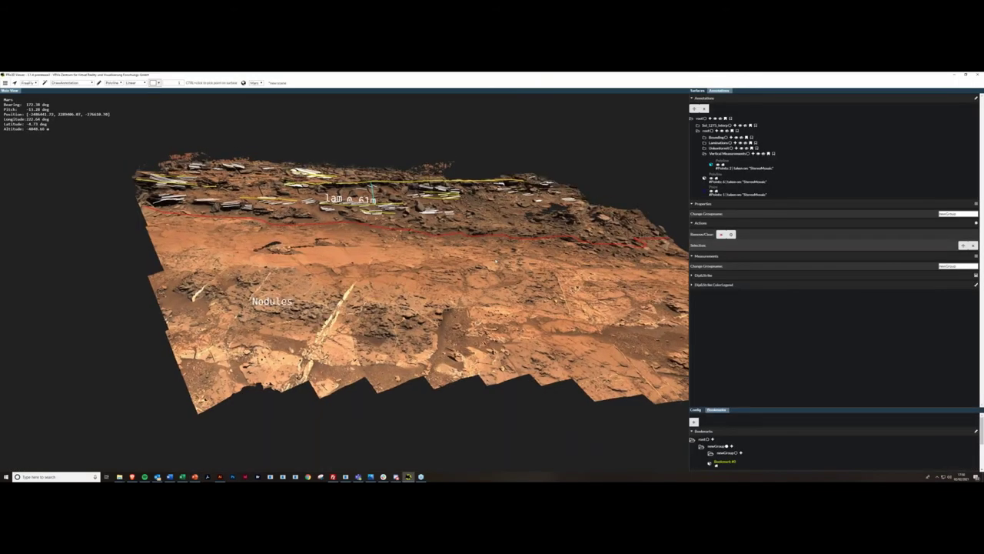
scroll(496, 262, up, 1)
scroll(505, 253, up, 1)
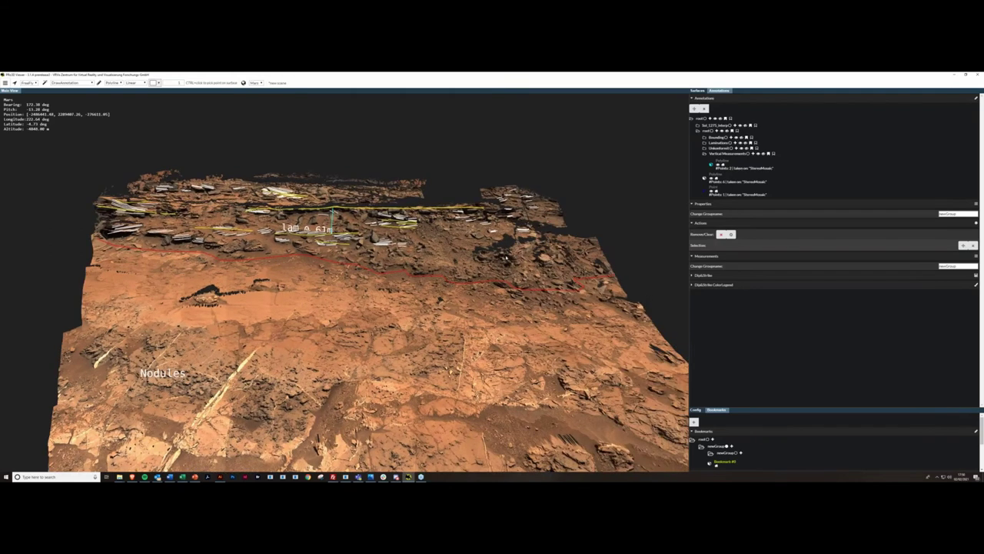
drag(506, 257, 496, 258)
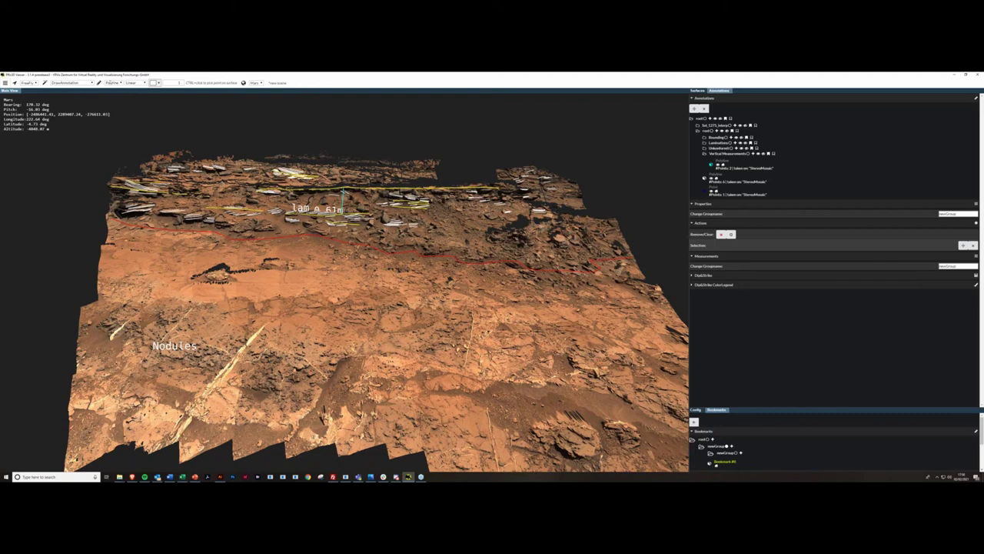
click(111, 82)
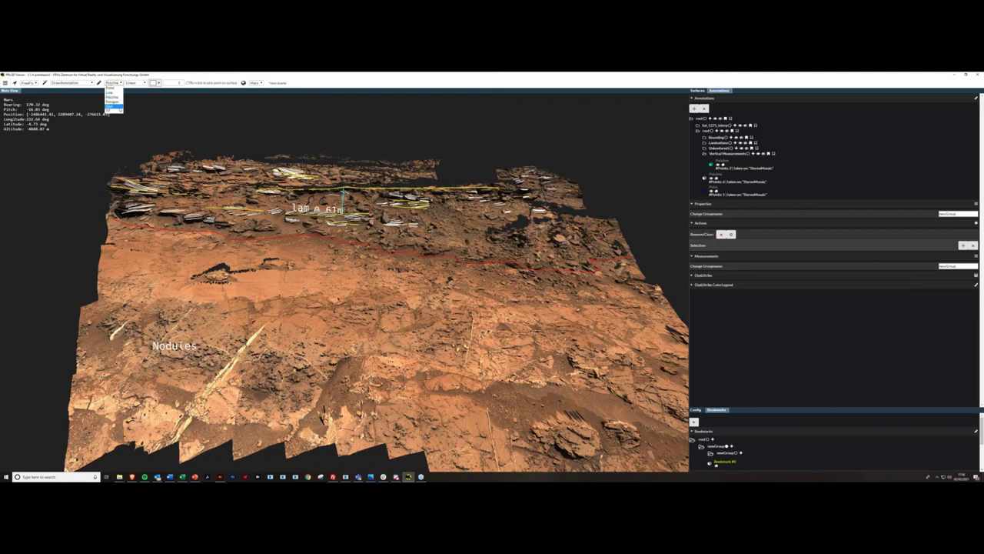
click(119, 107)
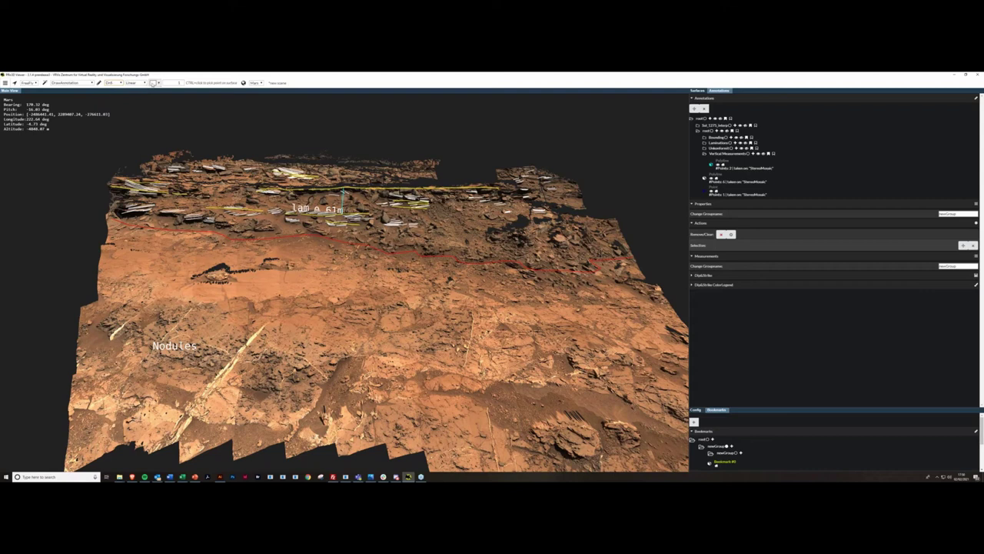
click(153, 83)
click(154, 92)
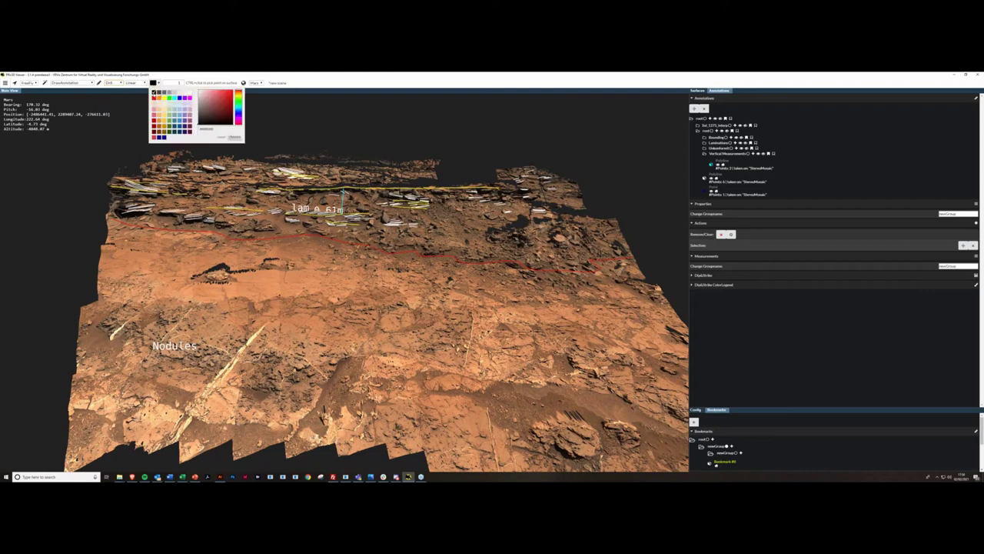
click(182, 81)
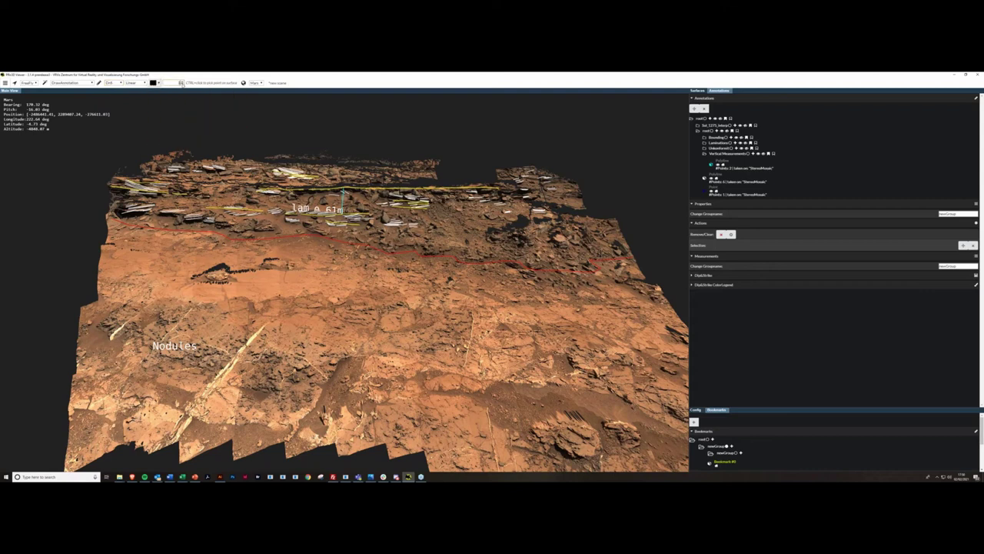
text(1)
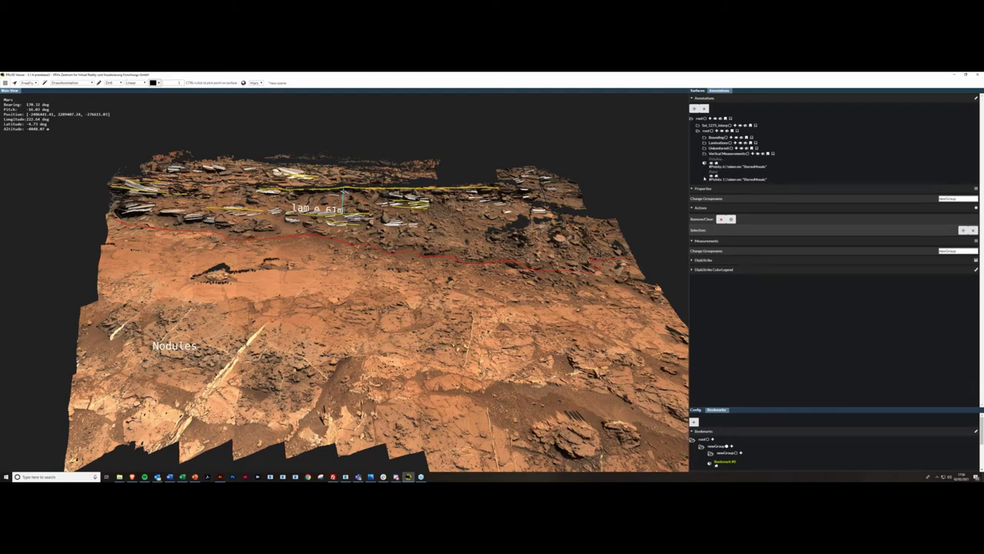
Remove the ungrouped polyline annotation labelled "lam" and the point annotation labelled "Nodules".
click(706, 163)
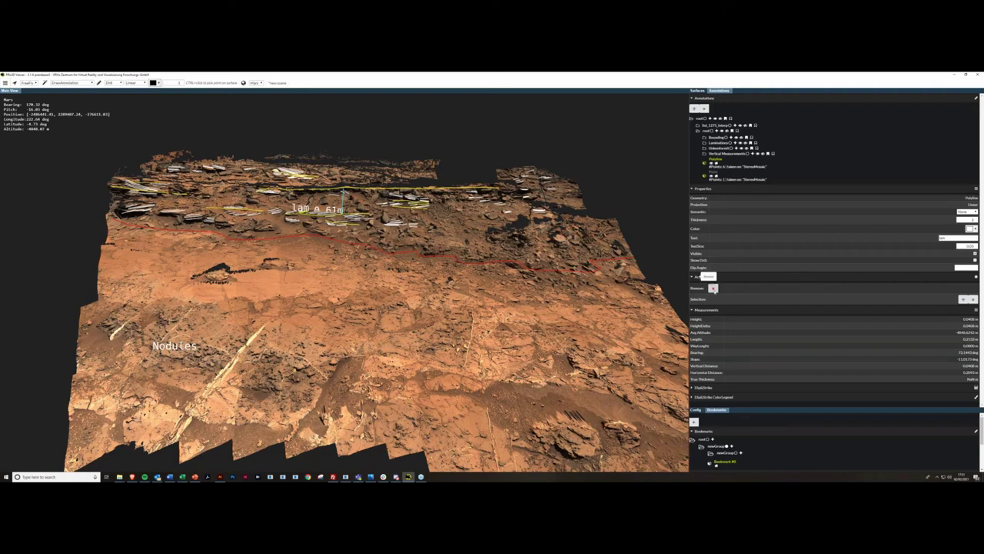
click(713, 289)
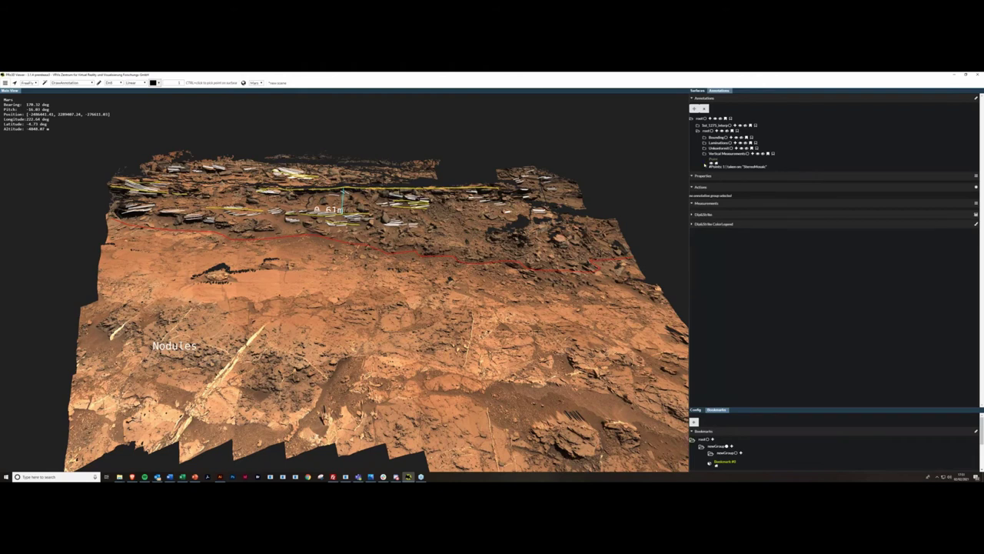
click(704, 165)
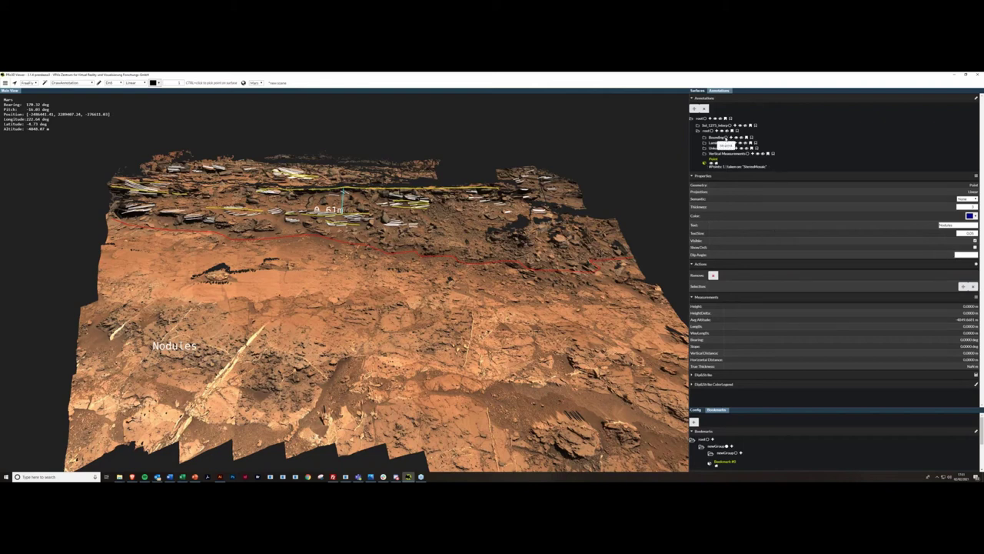
click(718, 138)
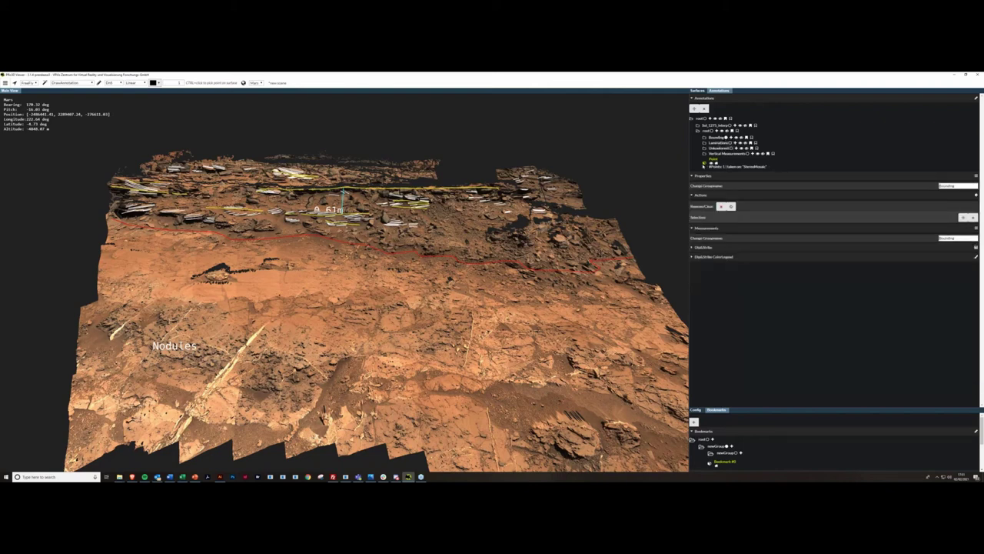
click(706, 162)
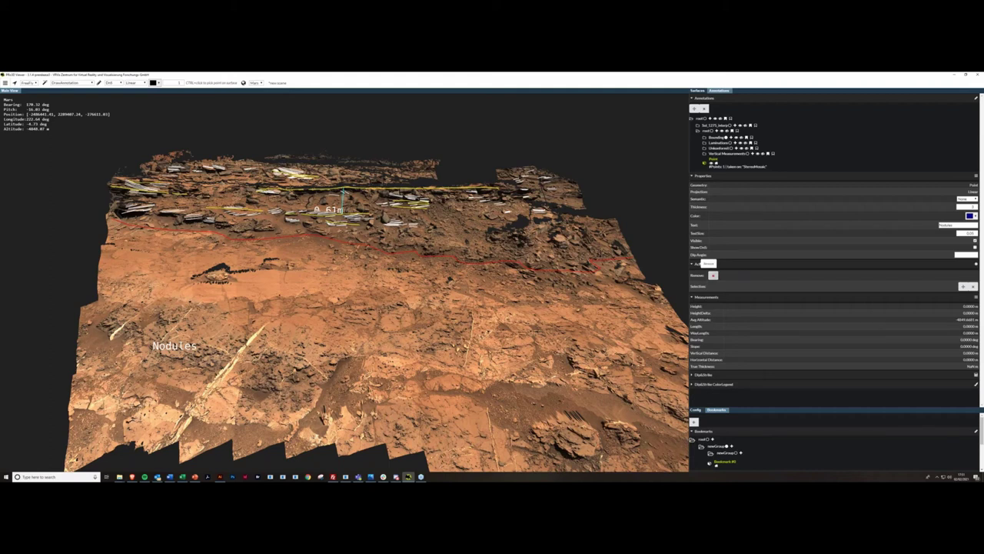
click(713, 274)
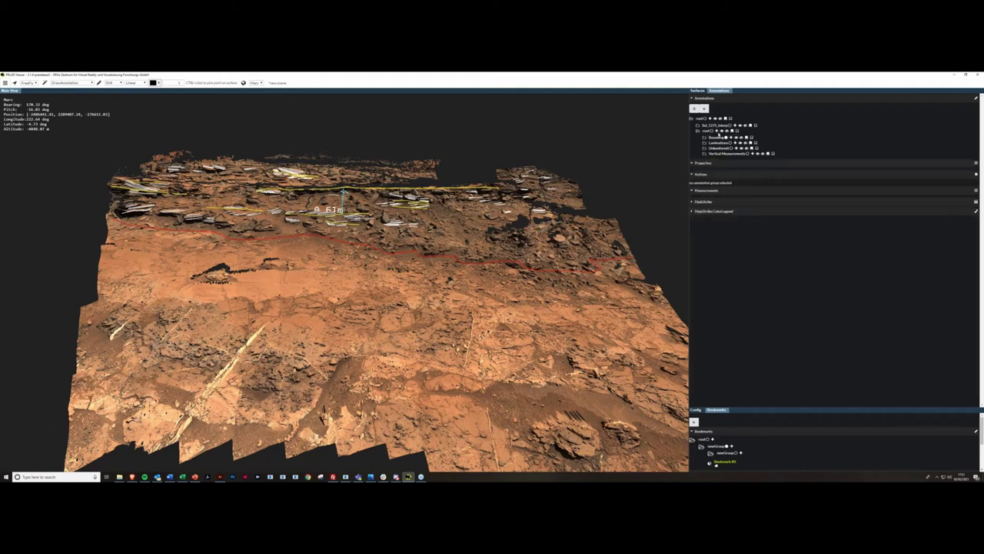
Add a new annotation group under the nested root, make it active, and rename it Basal_set_bound_DnS.
click(716, 132)
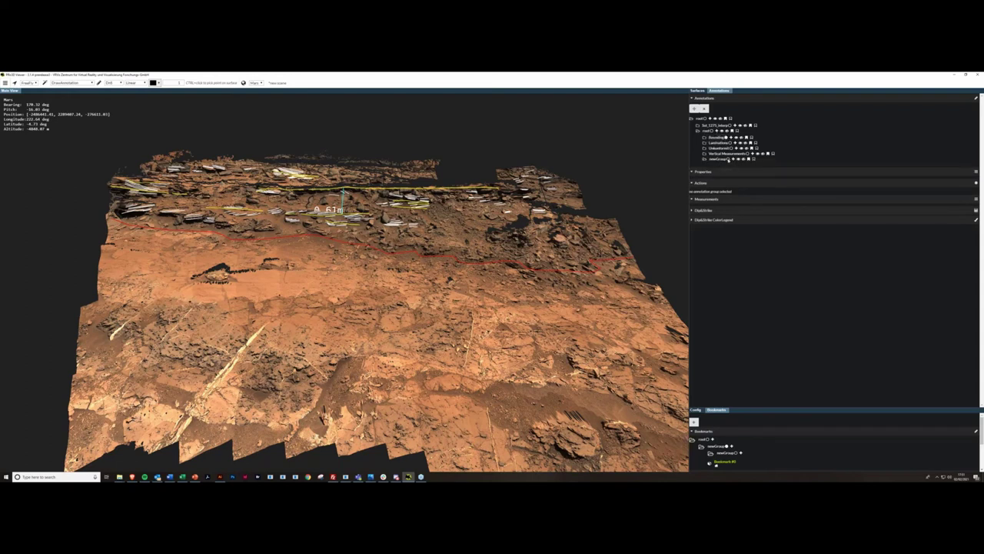
click(728, 160)
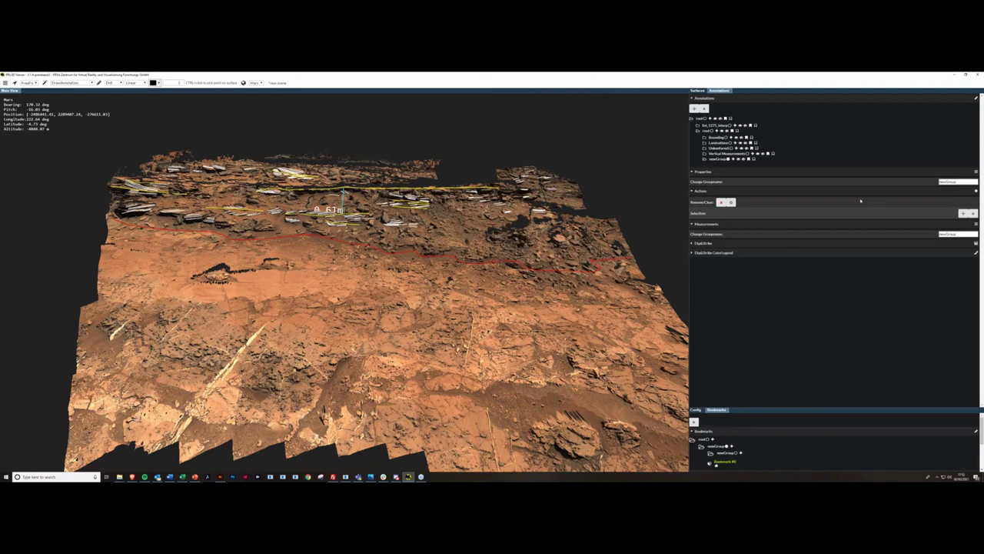
double_click(947, 182)
text(Bed)
key(Return)
Inspect the yellow set boundaries across the outcrop for places to measure dip and strike.
middle_drag(149, 238, 146, 257)
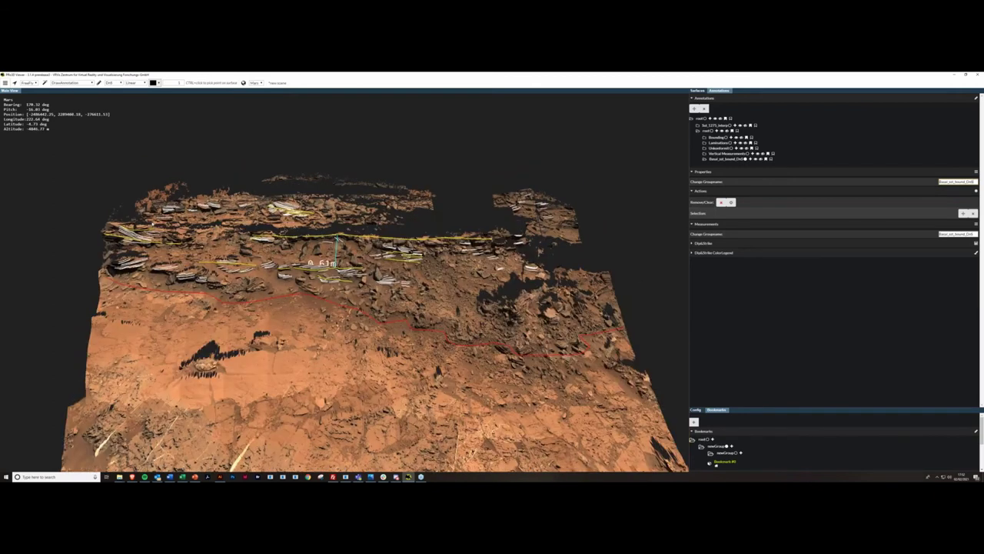
middle_drag(231, 295, 238, 253)
drag(237, 252, 250, 230)
middle_drag(434, 309, 367, 306)
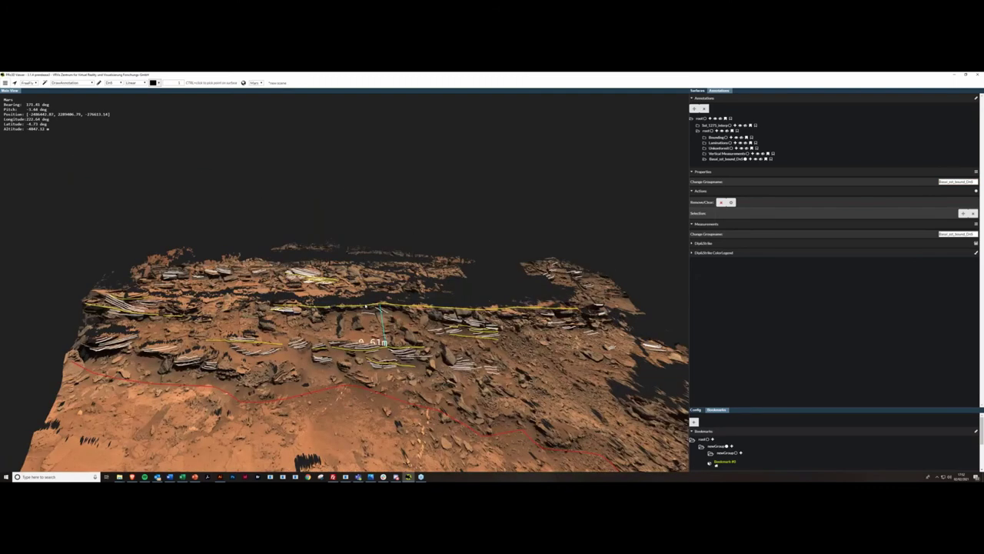
scroll(378, 308, down, 3)
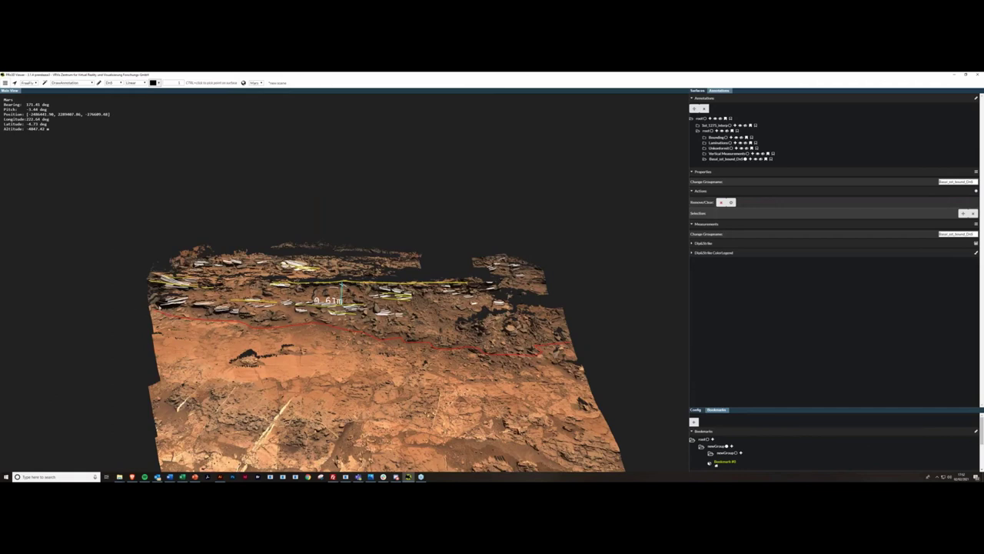
scroll(345, 308, up, 1)
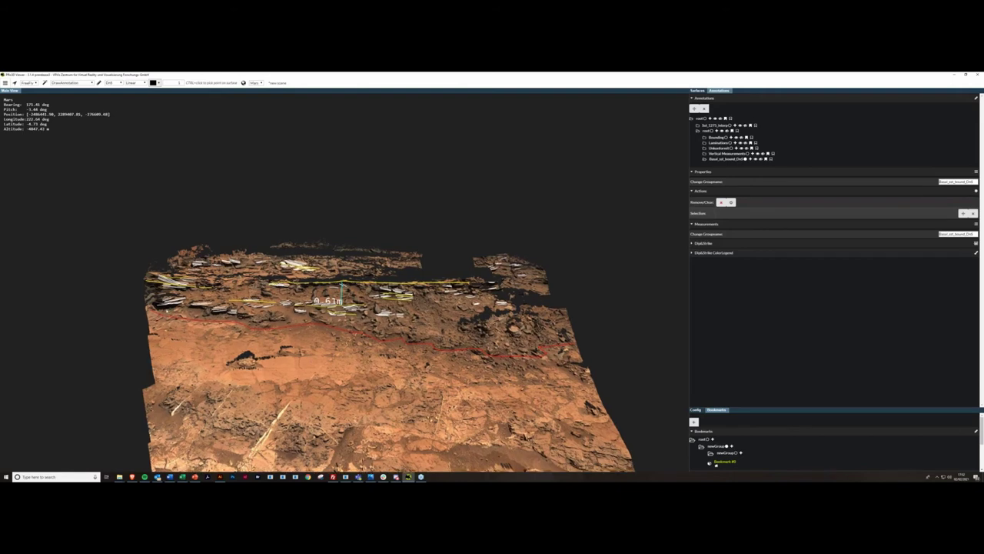
Draw a nine-point DnS measurement along the red boundary at the base of the outcrop in the Basal_set_bound_DnS group.
scroll(344, 308, up, 2)
middle_drag(345, 308, 384, 288)
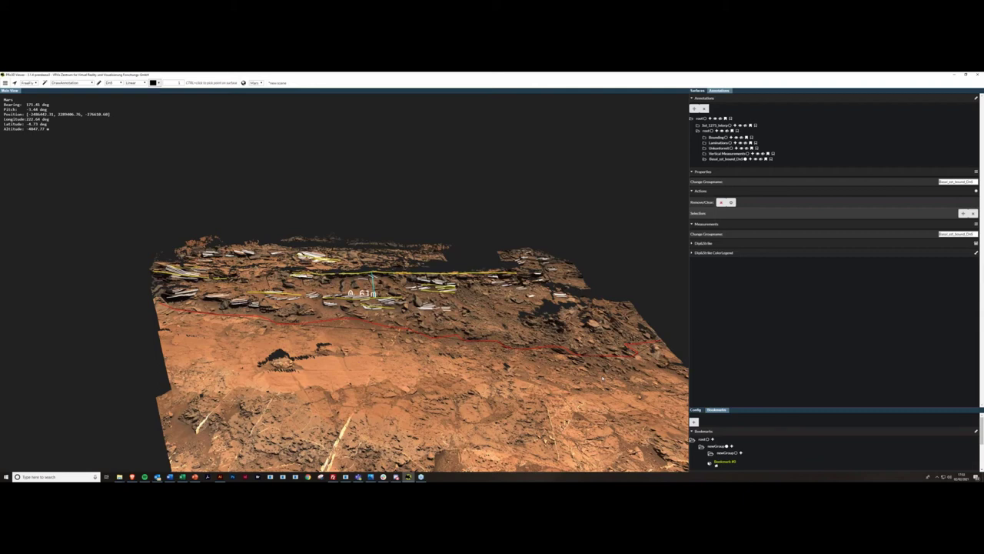
click(603, 378)
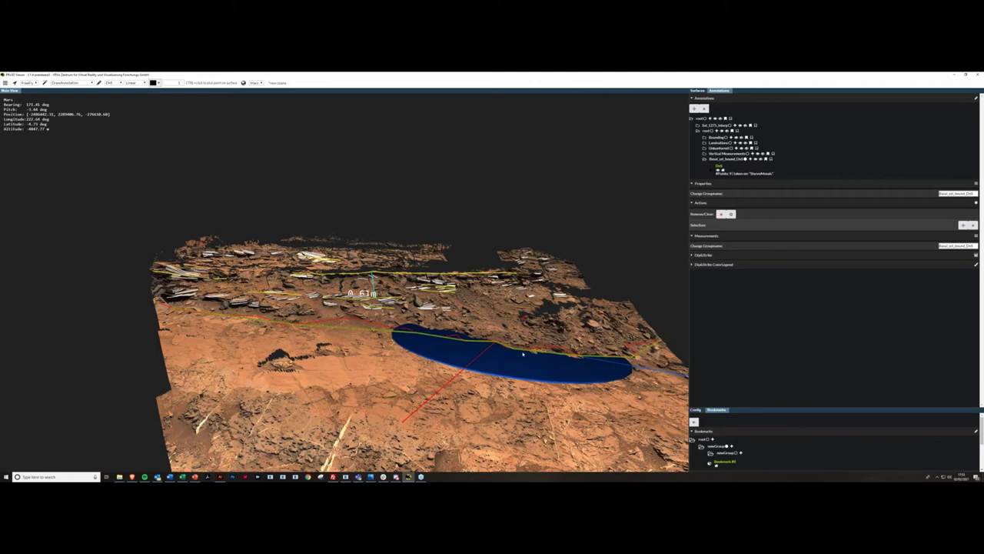
Select the new DnS annotation and show its dipping angle, dipping orientation and strike orientation.
scroll(523, 353, down, 3)
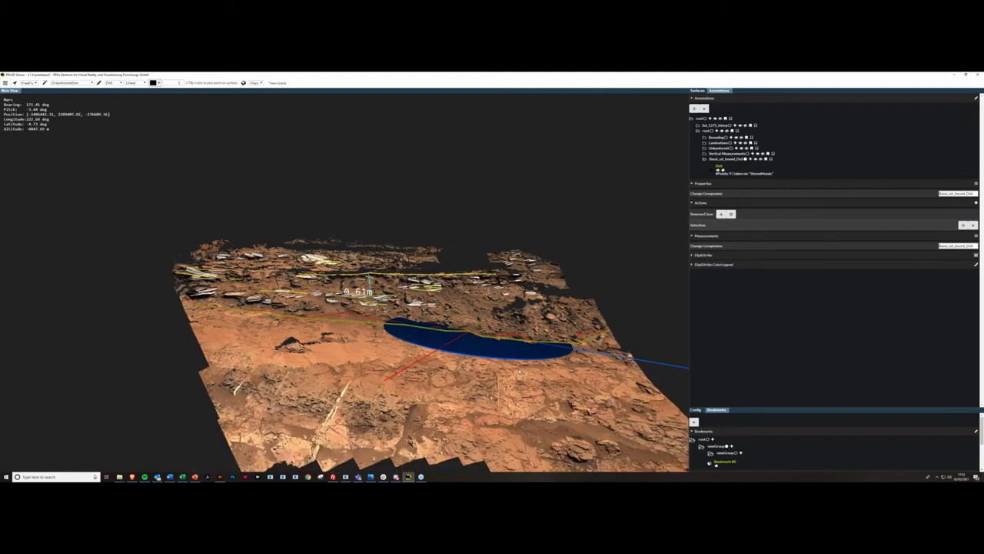
scroll(520, 373, down, 1)
click(719, 167)
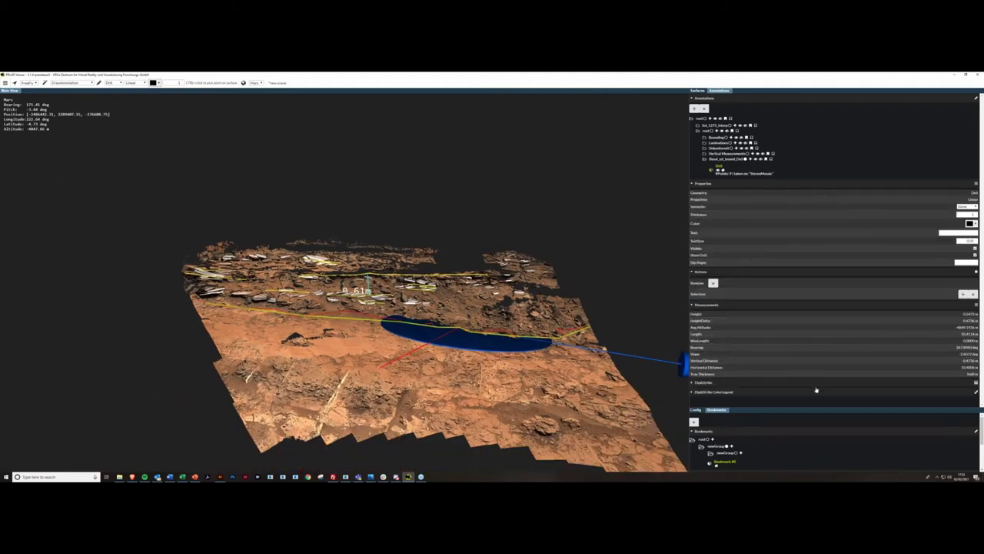
click(709, 383)
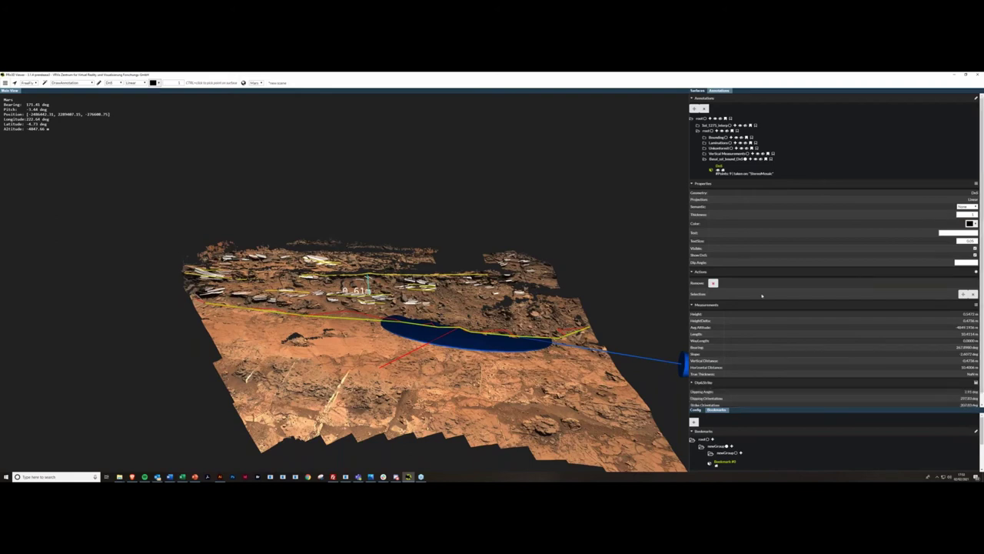
scroll(822, 280, down, 1)
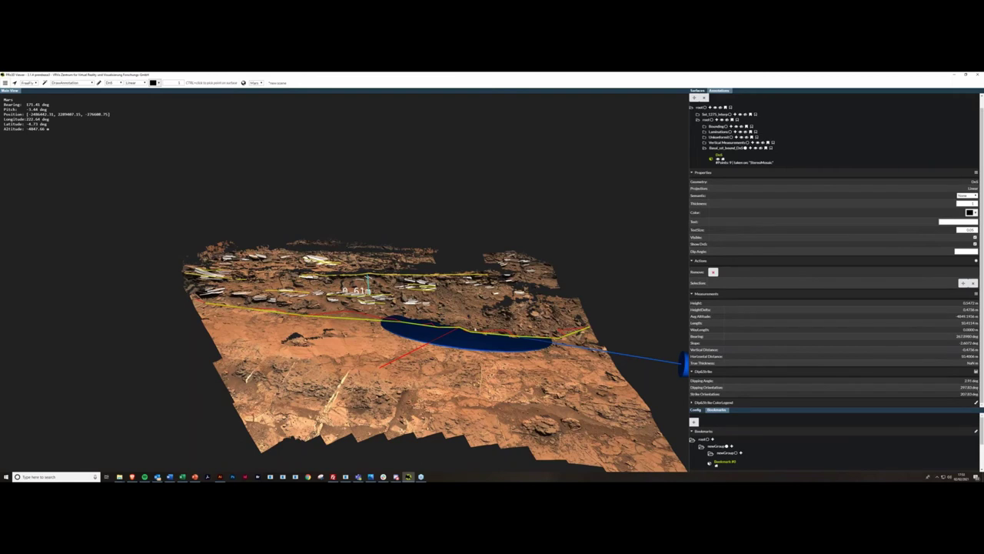
Examine how the blue dip-and-strike plane fits the basal boundary from a closer viewpoint.
middle_drag(474, 327, 392, 364)
scroll(416, 365, up, 5)
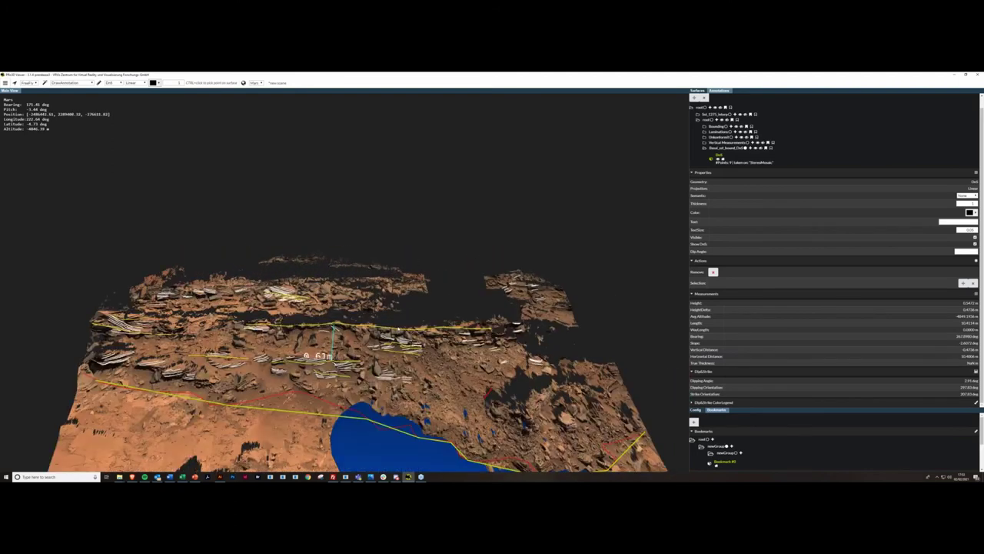
scroll(269, 309, up, 3)
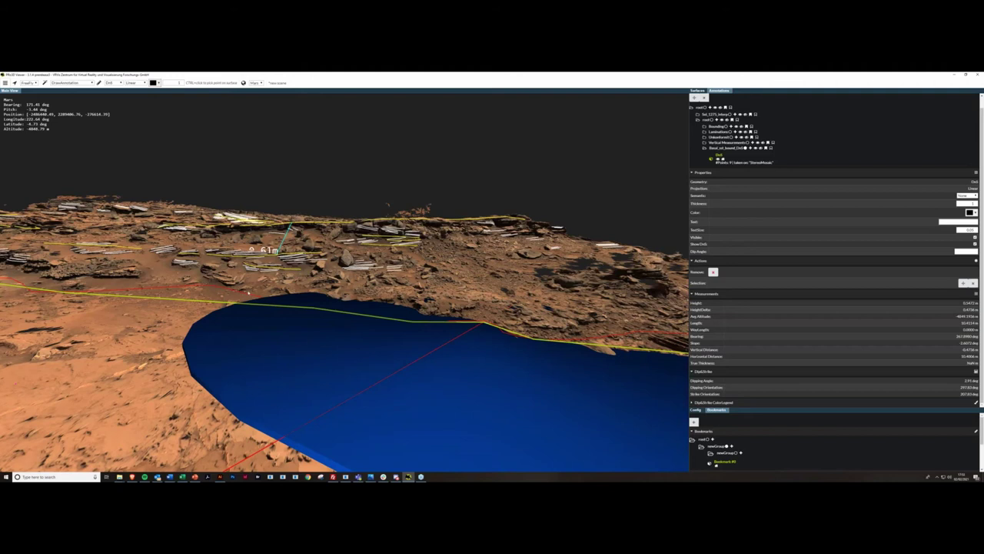
scroll(248, 293, up, 1)
scroll(248, 294, down, 2)
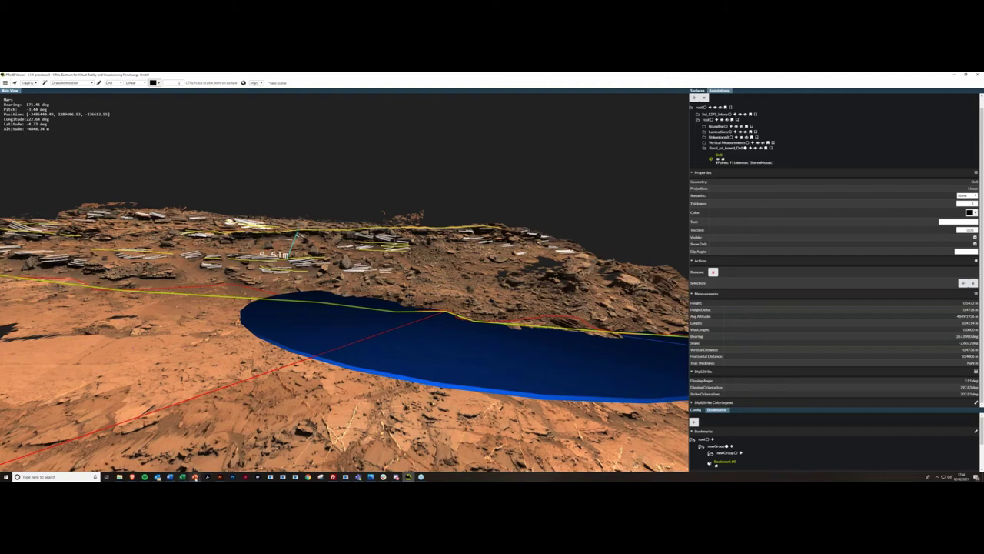
Switch to PowerPoint and start the slide show at the slide "Phase 3 – Dip and strike measurements of bedding".
click(195, 477)
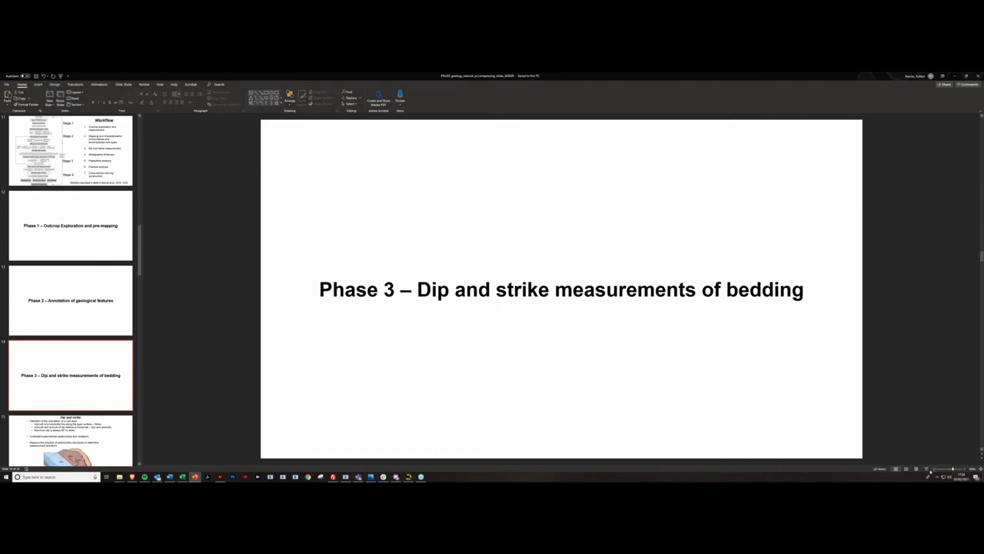
click(927, 469)
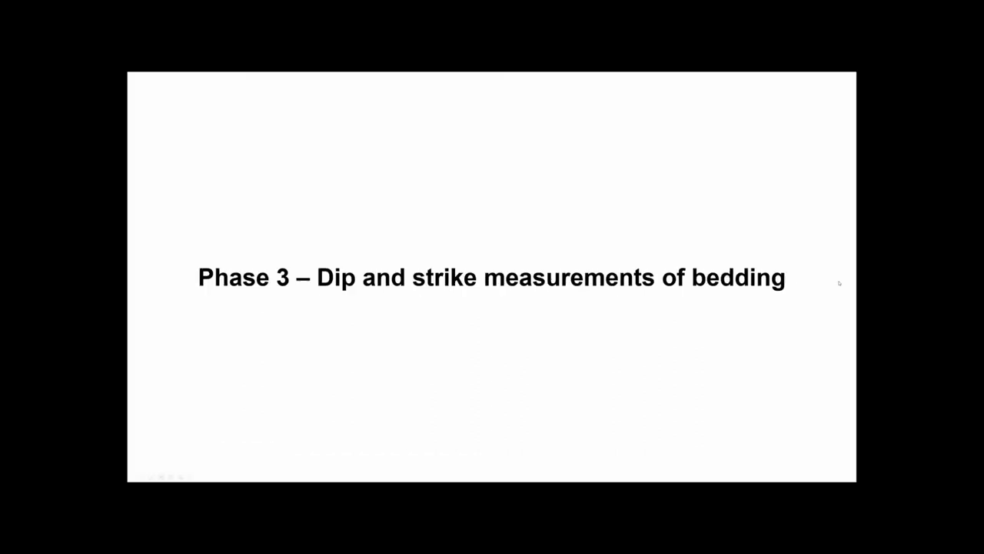
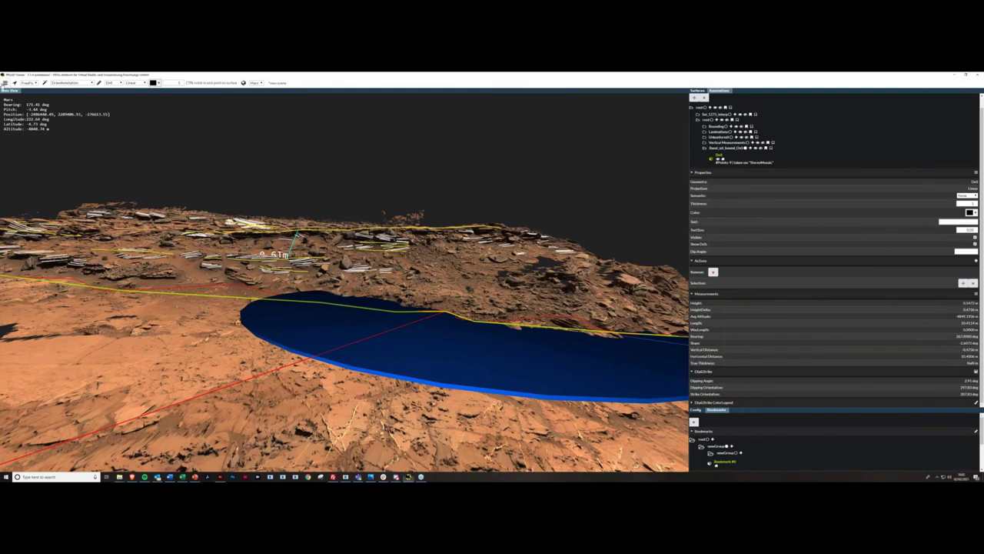
Switch to the exported annotation table in Excel and enlarge its window over the viewer to show all columns from key to z.
click(5, 83)
mouse_move(17, 111)
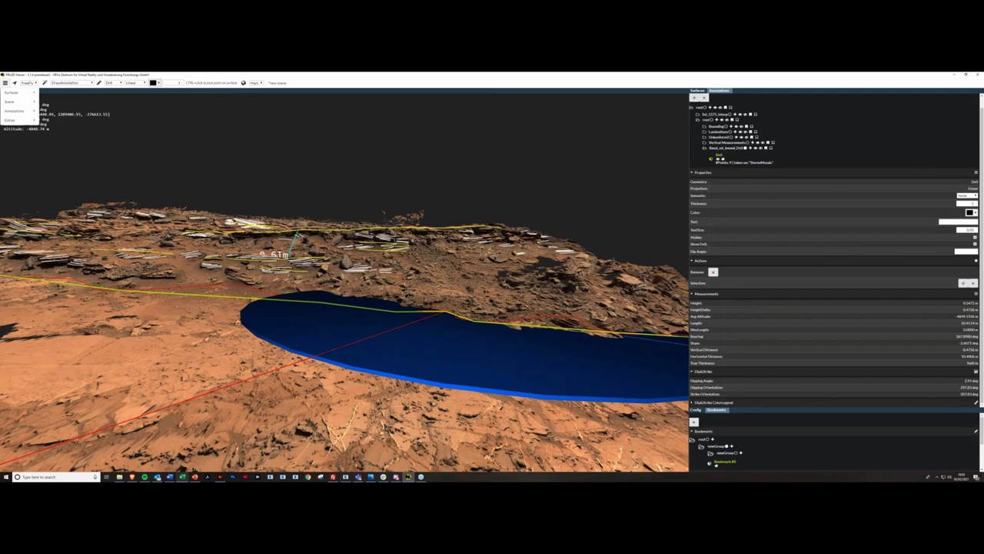
click(183, 478)
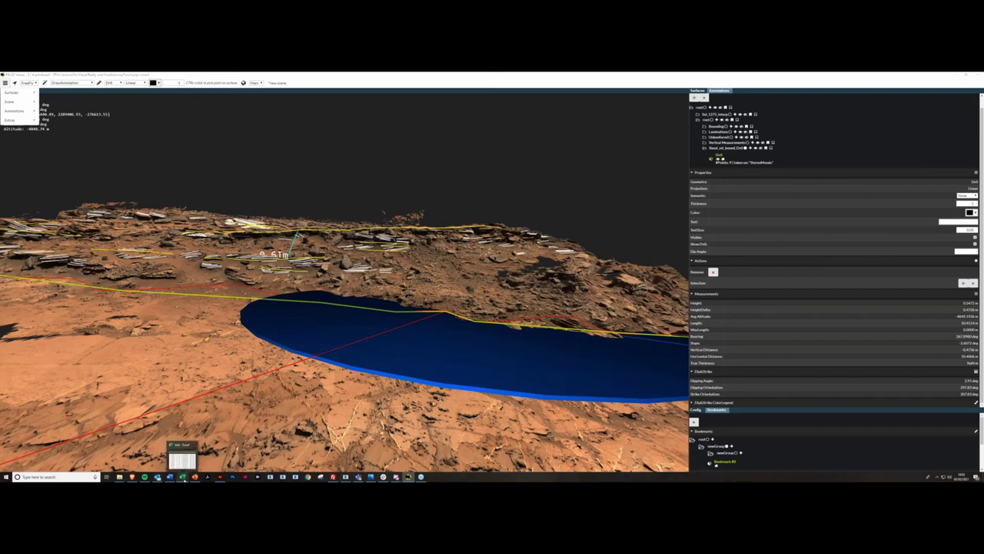
click(182, 460)
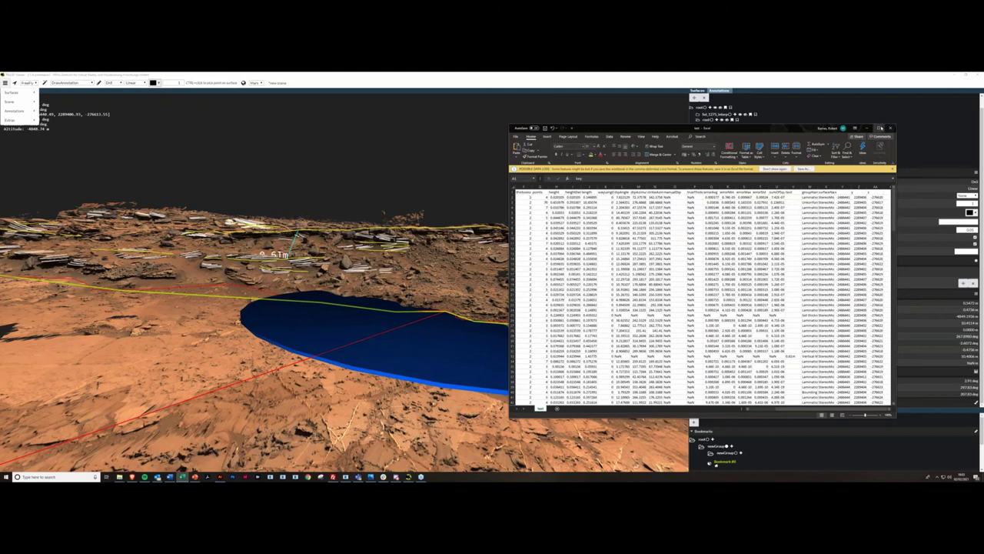
click(881, 129)
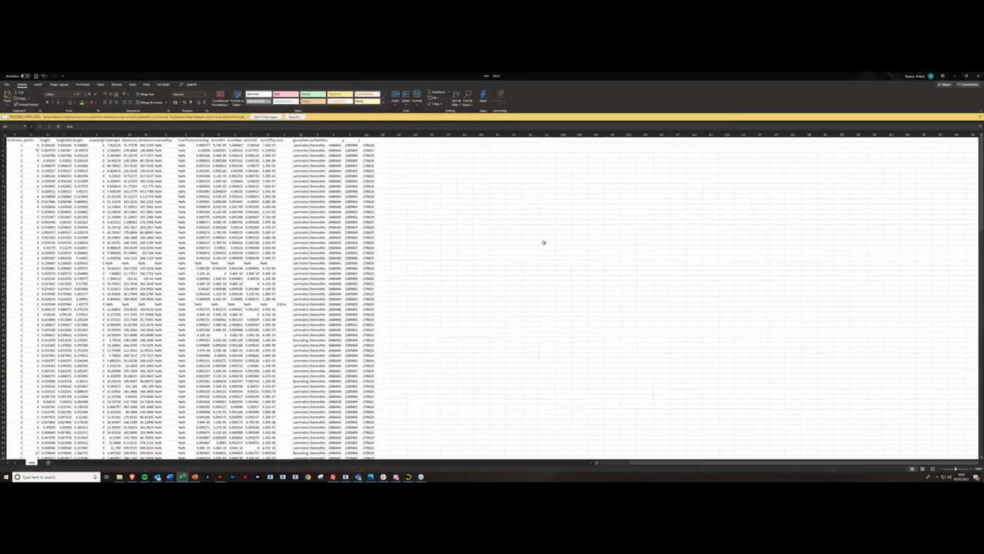
ctrl+scroll(544, 243, up, 1)
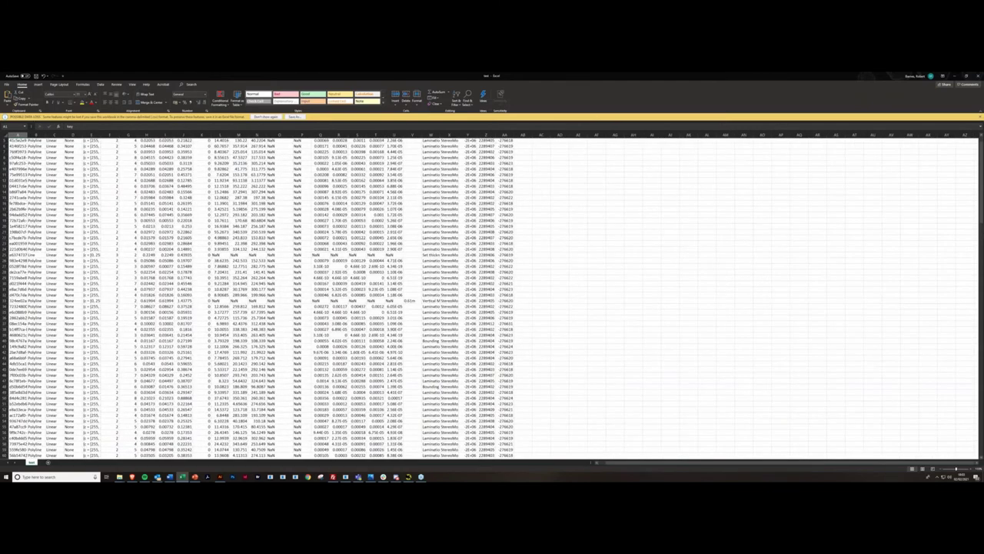
double_click(562, 76)
drag(730, 257, 943, 257)
scroll(639, 254, up, 4)
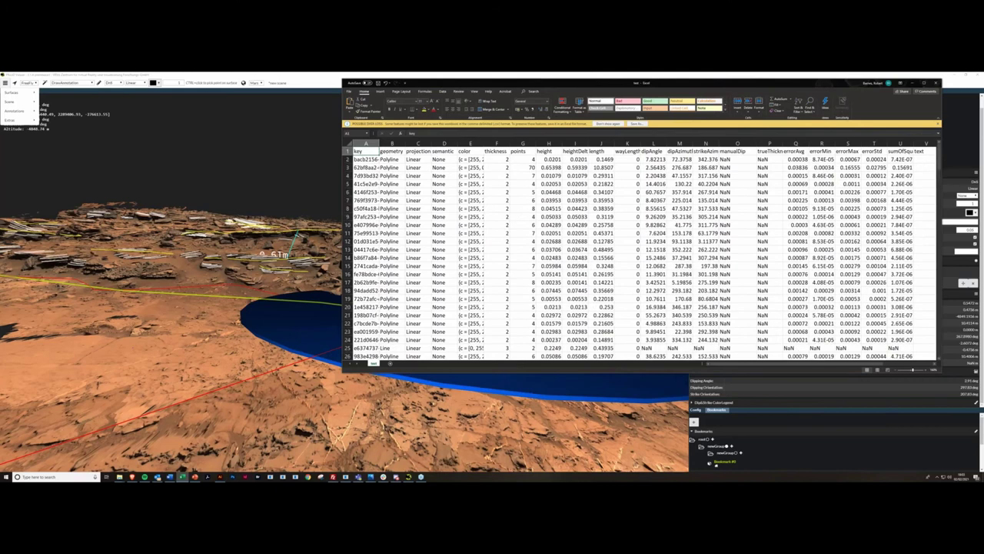
drag(940, 161, 983, 161)
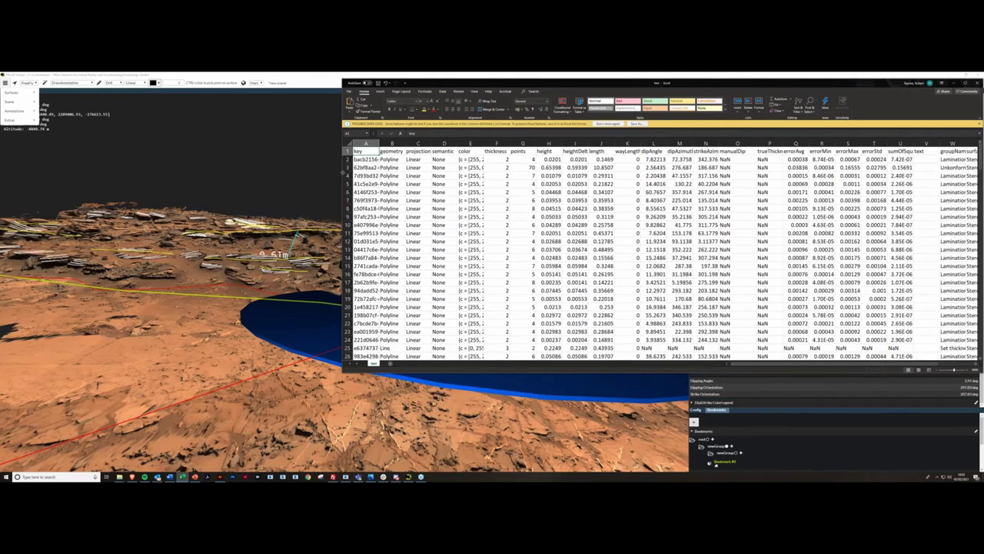
drag(333, 173, 163, 176)
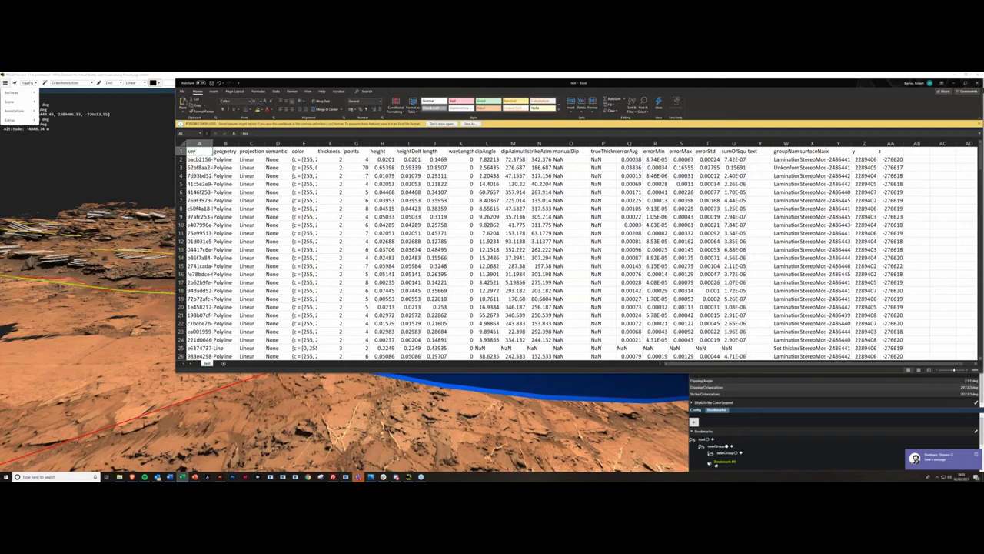
Review the exported column headers for geometry, projection, color, thickness, points and dipAngle.
click(225, 151)
click(250, 151)
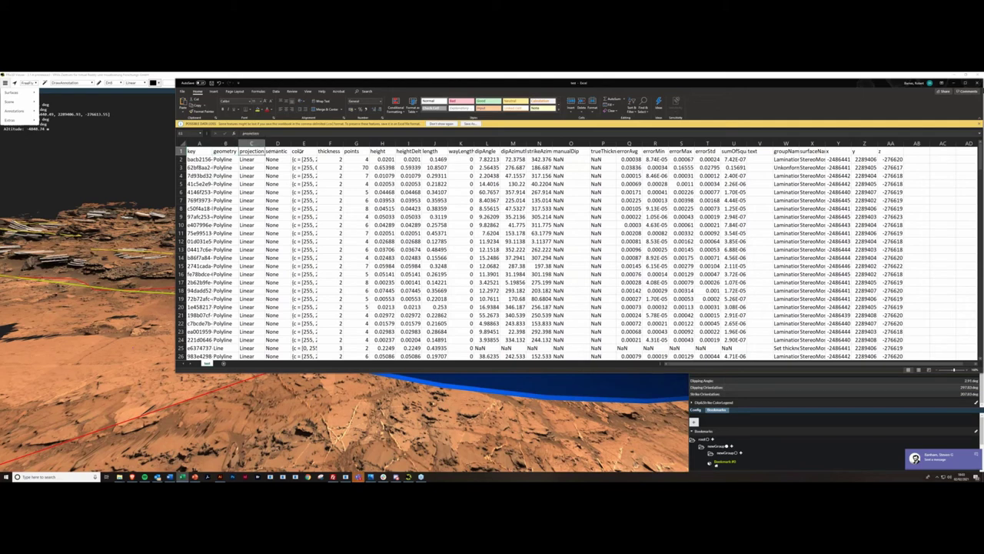
click(308, 150)
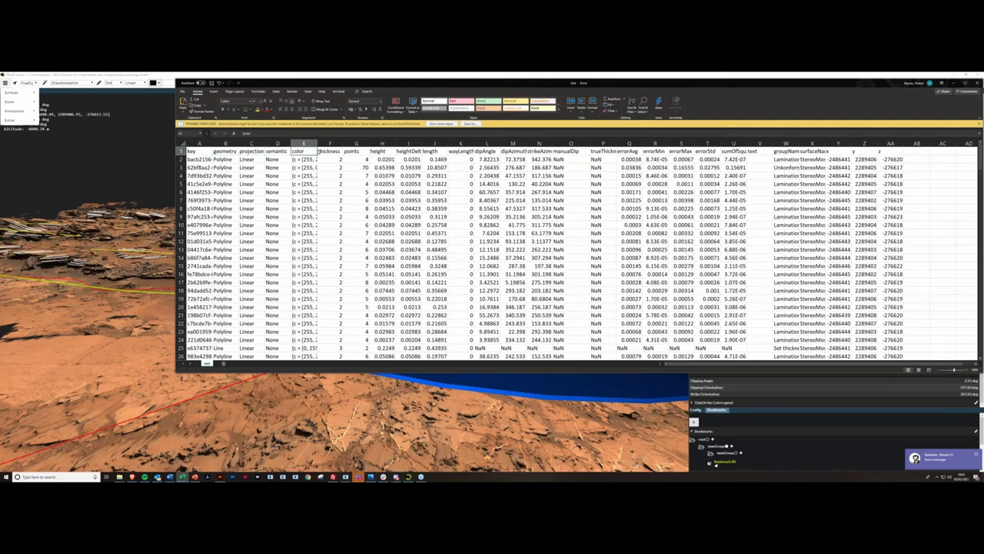
click(337, 152)
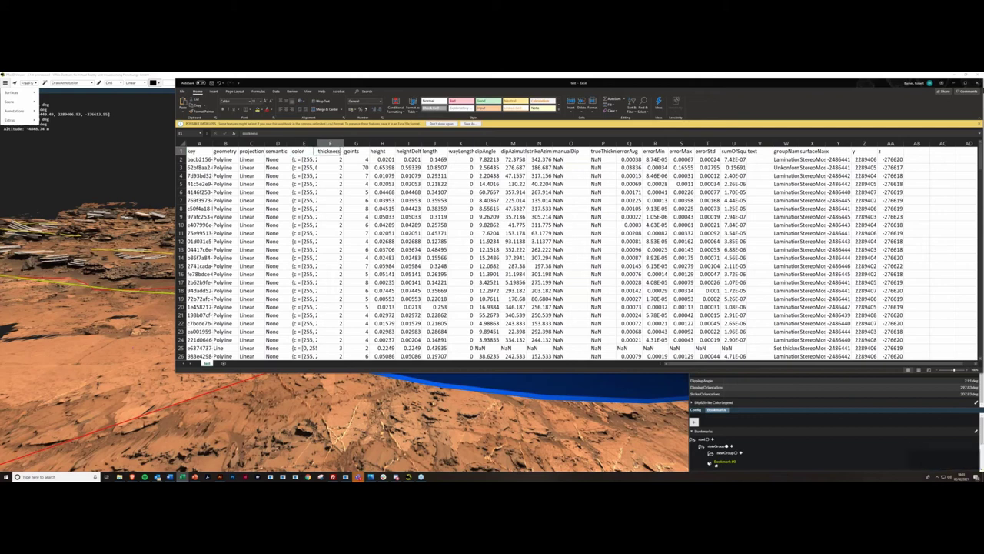
click(346, 151)
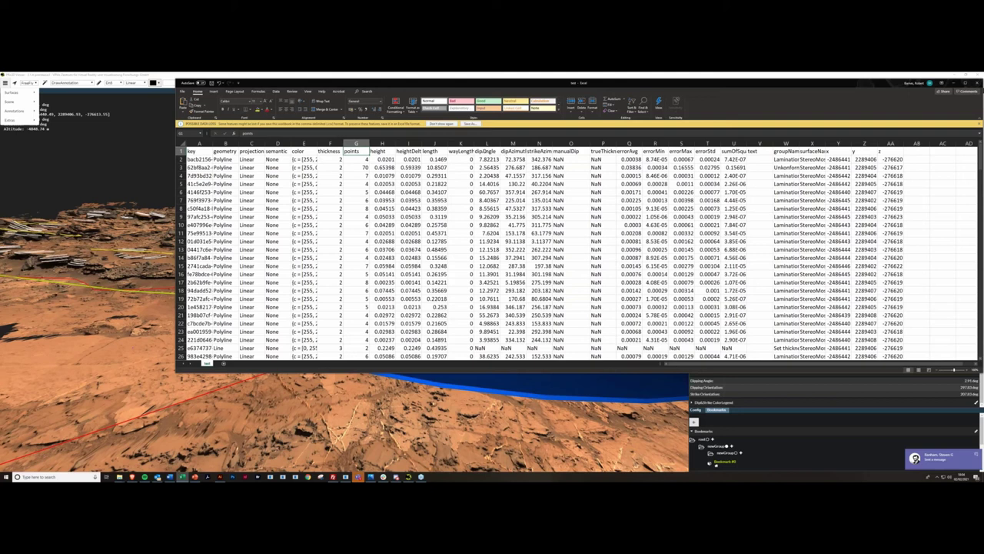
click(484, 152)
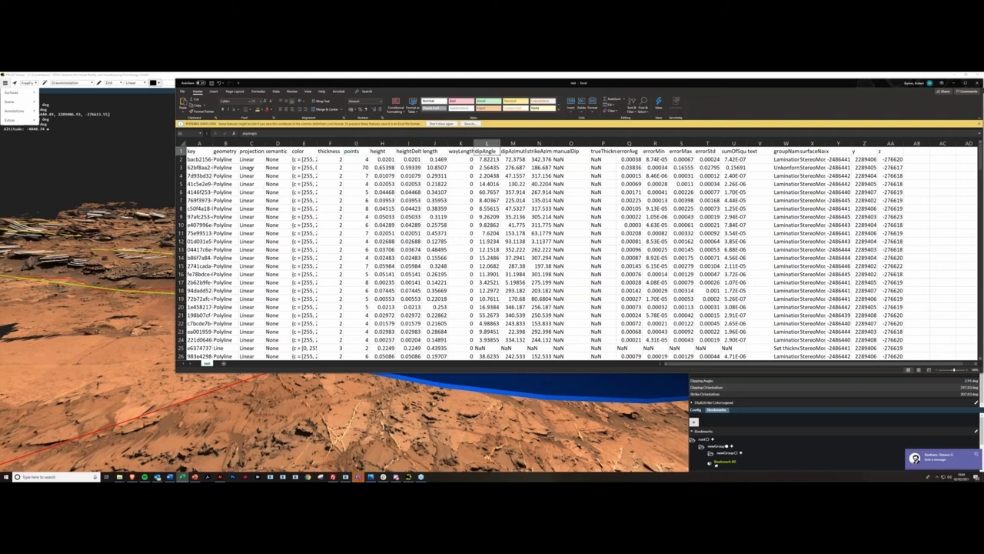
Find the DnS record in row 117 and select its dip angle, dip azimuth and strike azimuth values.
scroll(251, 169, down, 18)
scroll(230, 181, down, 9)
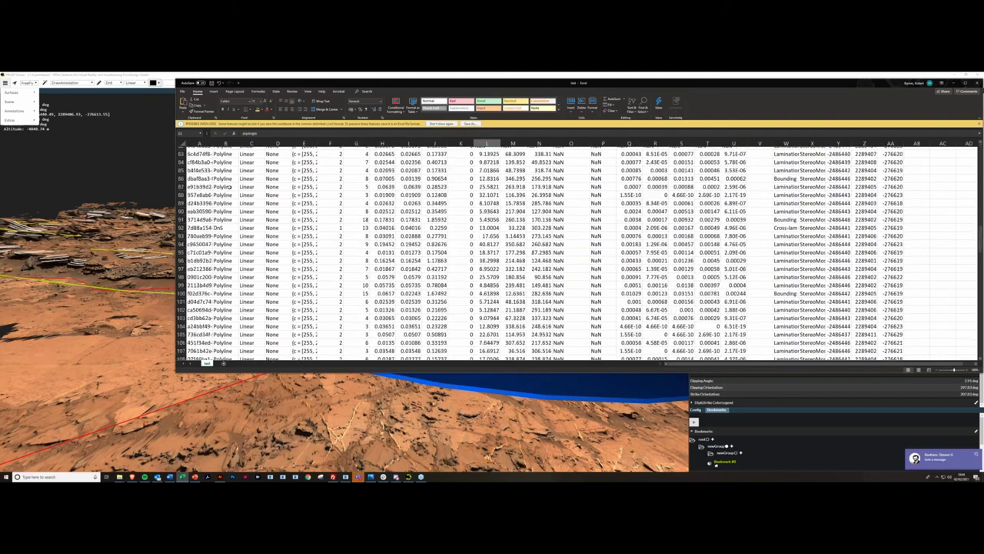
scroll(229, 187, down, 4)
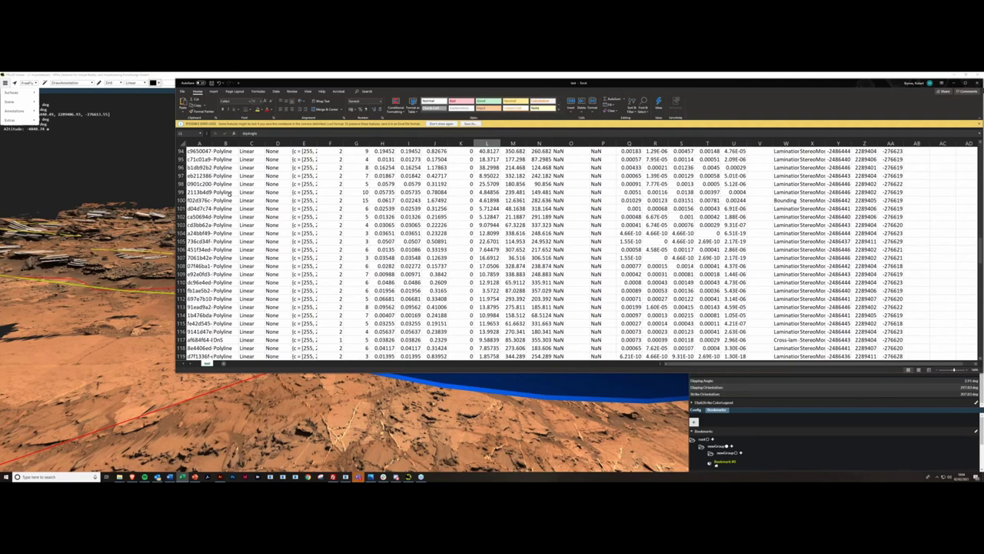
scroll(229, 193, down, 5)
scroll(230, 194, down, 1)
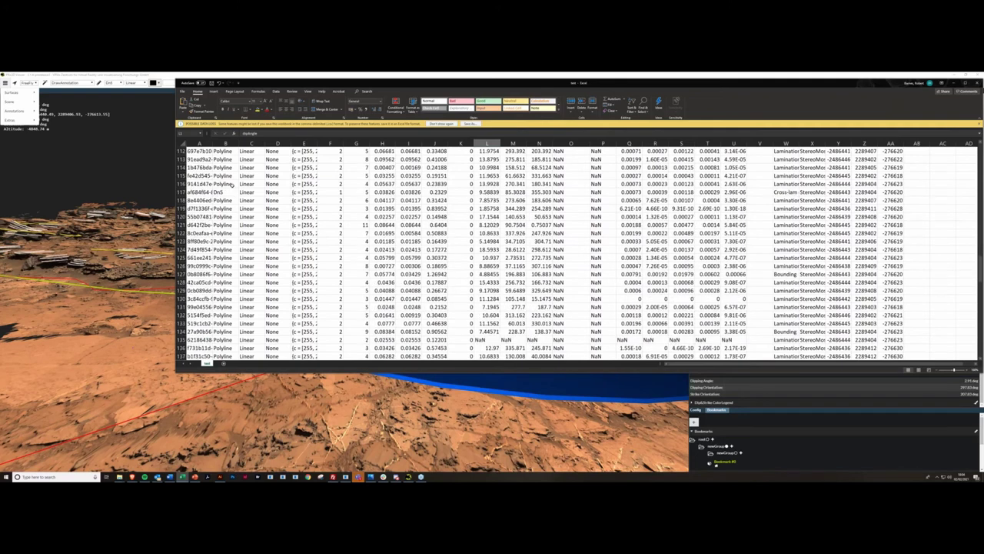
click(489, 191)
drag(524, 191, 534, 192)
shift+click(542, 191)
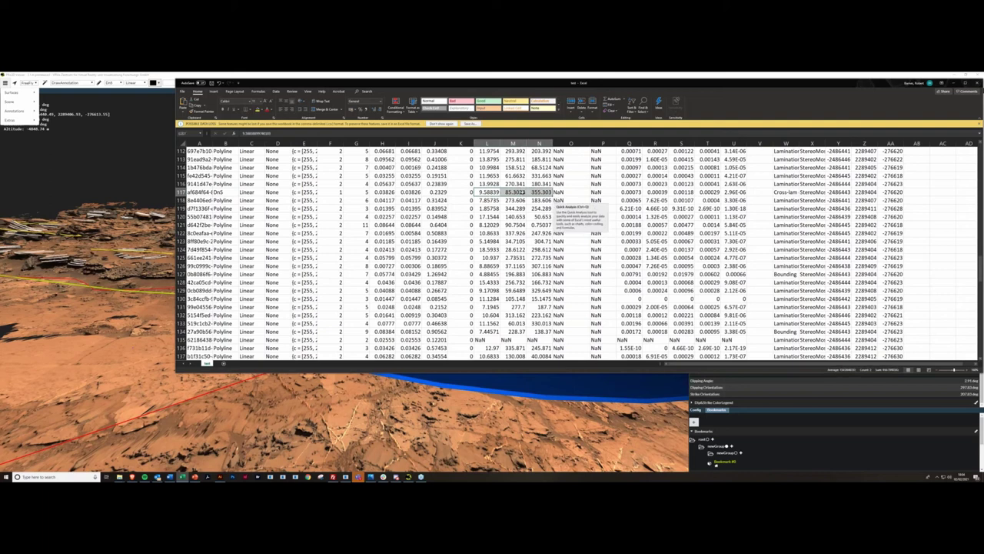
Check the error columns in the header row of the table, and return to the PRo3D Viewer.
scroll(542, 192, up, 13)
scroll(524, 191, up, 20)
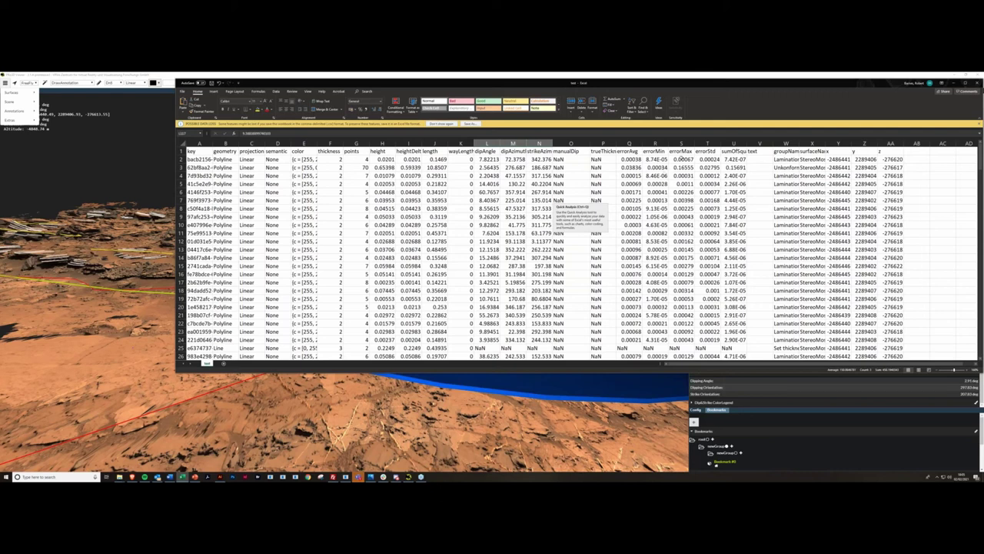
click(954, 82)
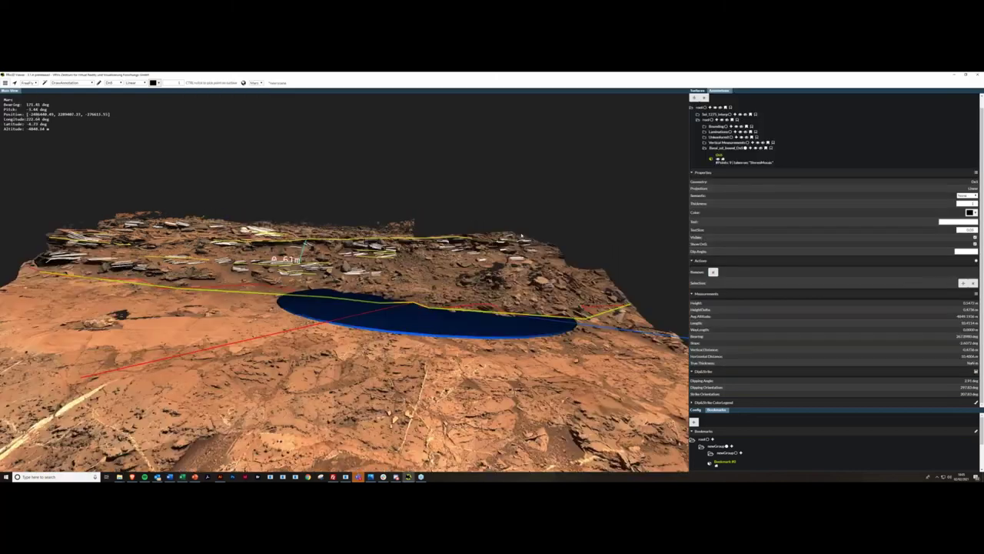
Deselect the DnS annotation in the Basal_set_bound_DnS group and hide it in the outcrop view.
middle_drag(521, 236, 501, 238)
drag(500, 237, 484, 266)
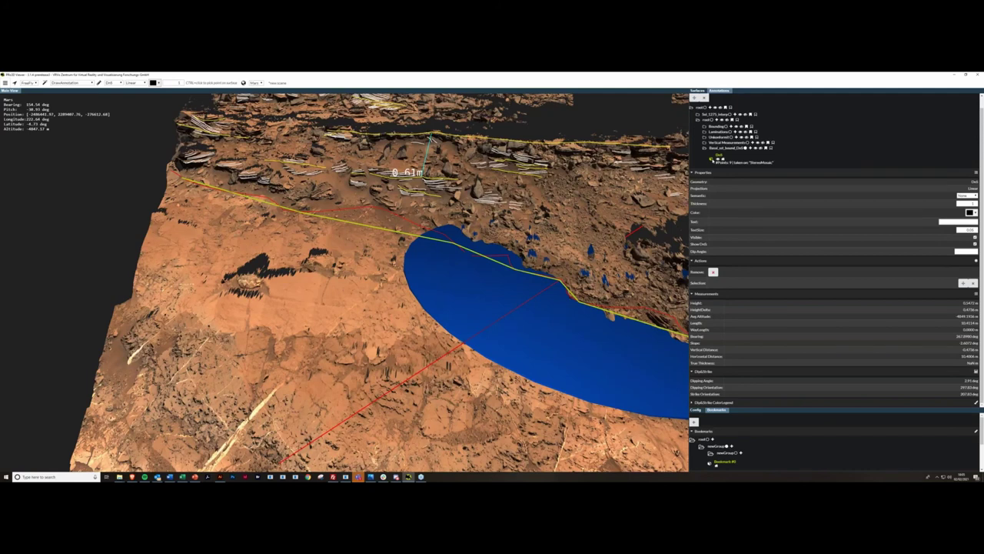
click(712, 159)
click(717, 170)
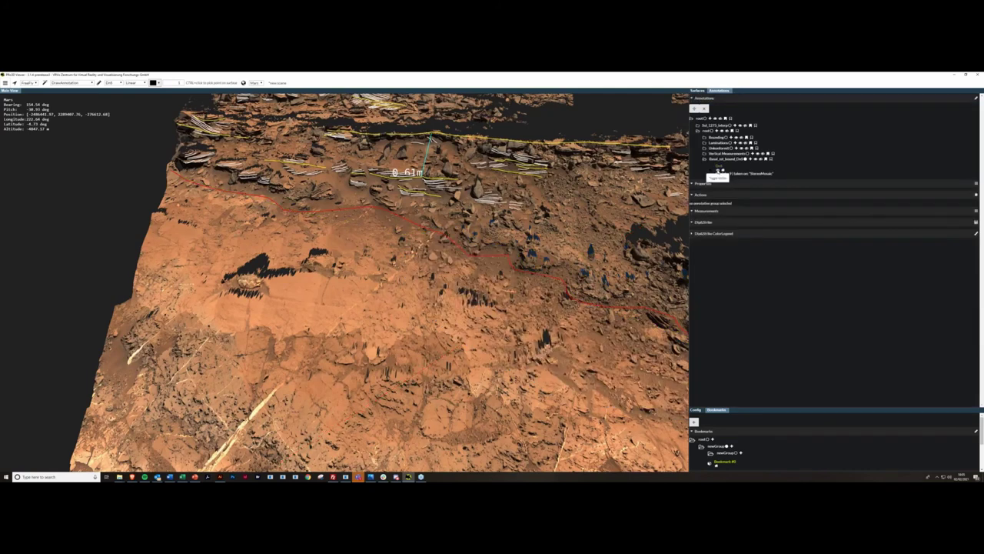
Examine the laminated beds around the vertical height measurement on the outcrop up close.
drag(686, 117, 688, 114)
key(w)
drag(490, 209, 483, 203)
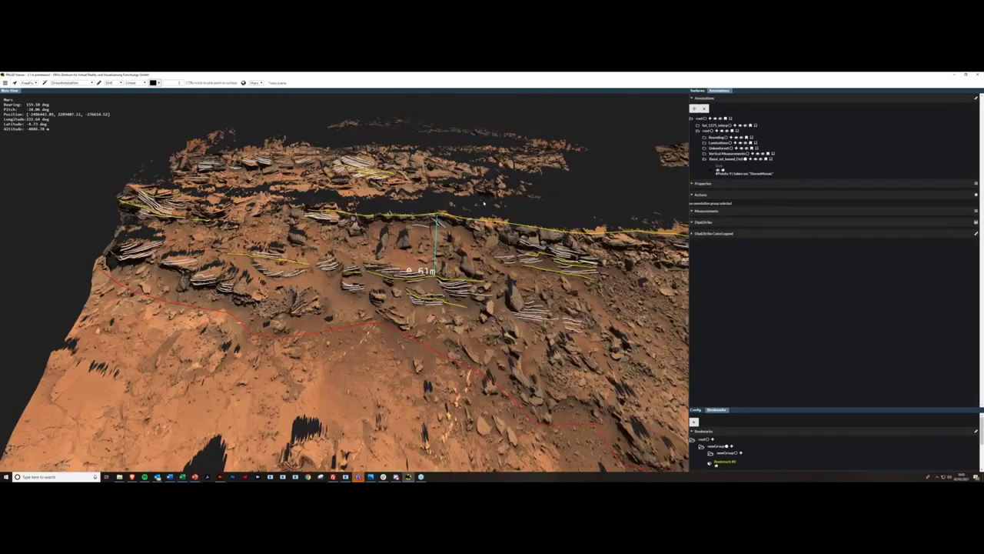
key(w)
key(w)
drag(416, 252, 423, 242)
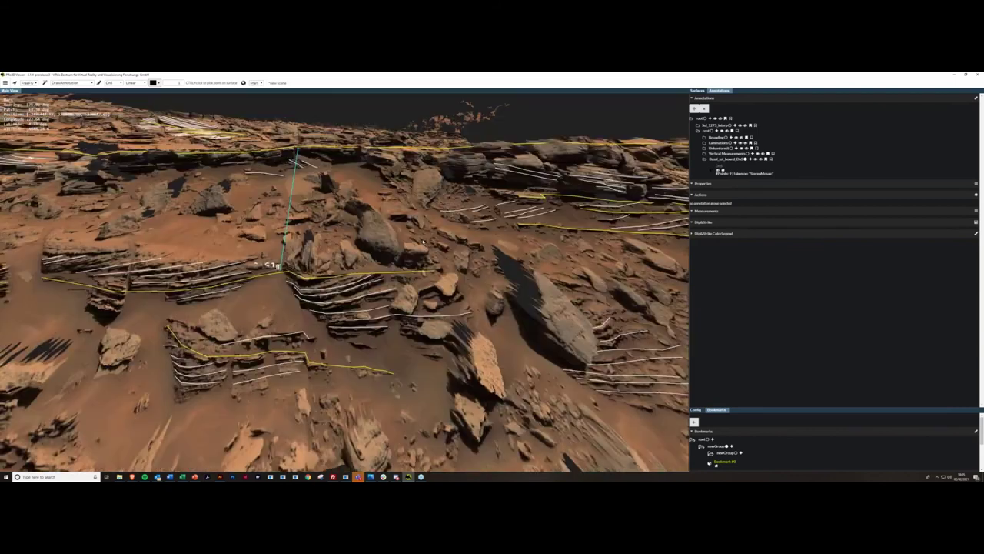
middle_drag(423, 241, 423, 231)
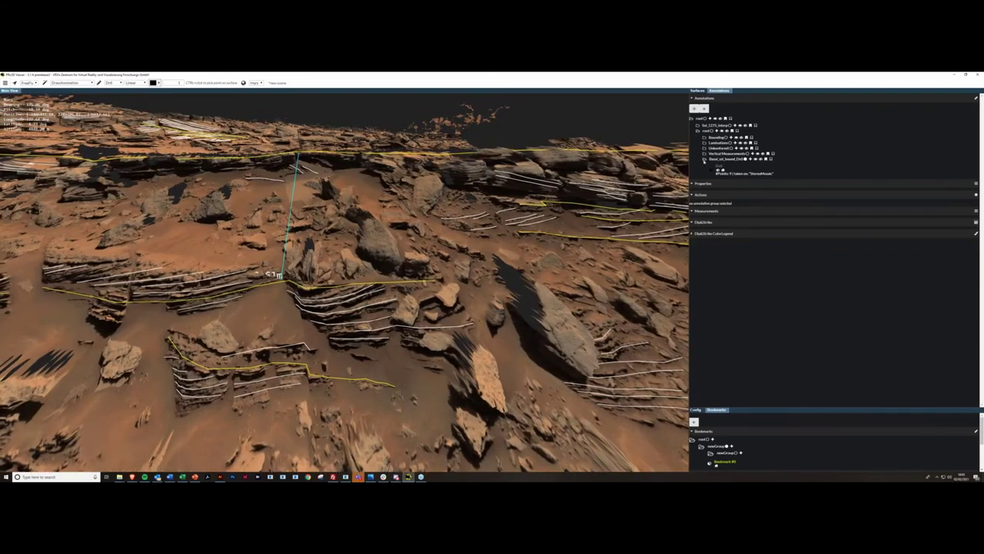
Collapse the Basal_set_bound_DnS group, add a new annotation group under the inner root and rename it Cross-set_basal_dips.
click(704, 159)
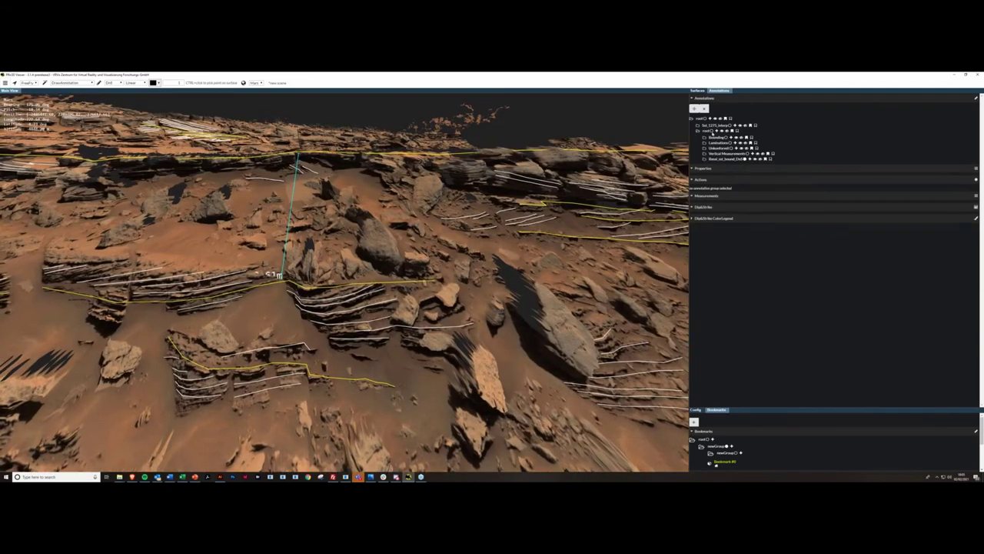
click(717, 131)
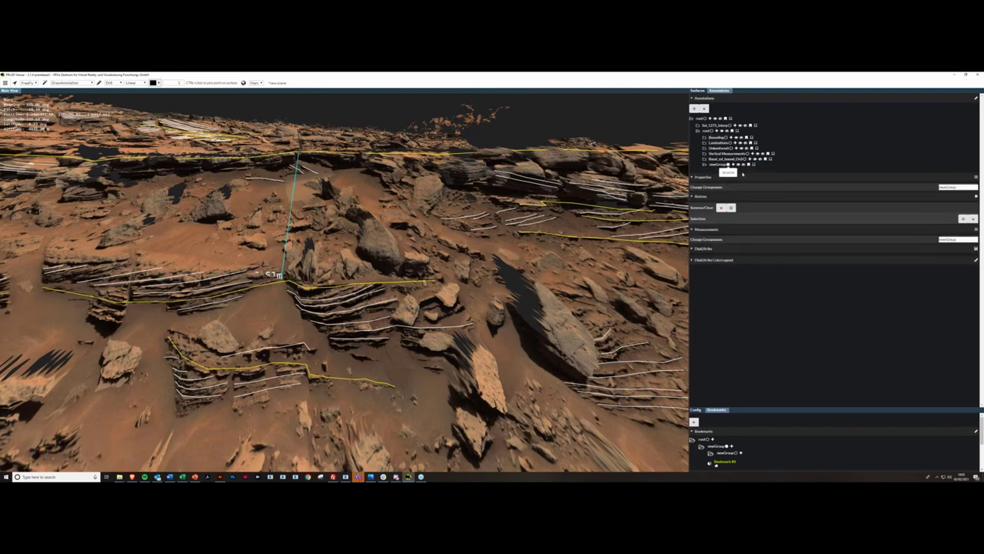
double_click(952, 187)
text(D)
key(Return)
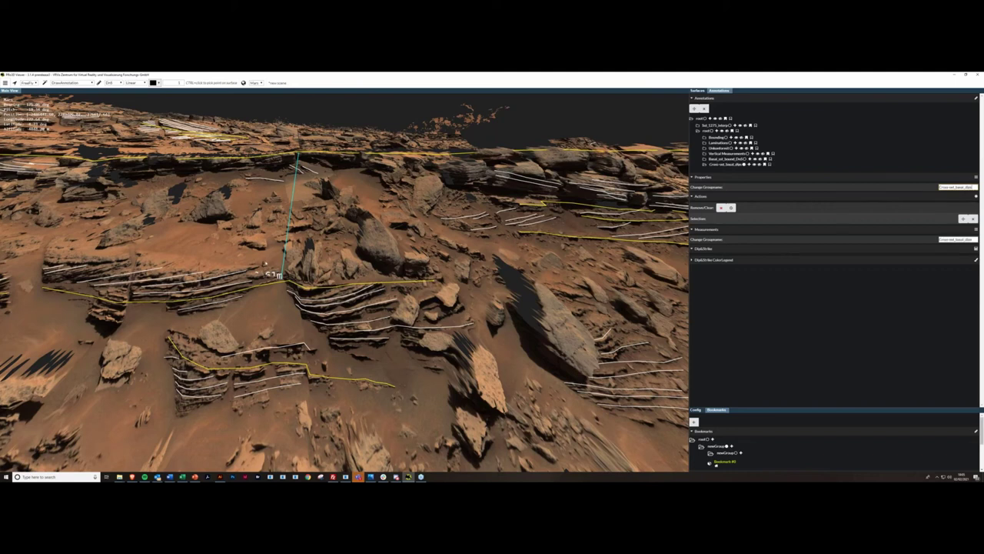
Set the drawing colour for new annotations to pale orange.
middle_drag(266, 263, 212, 219)
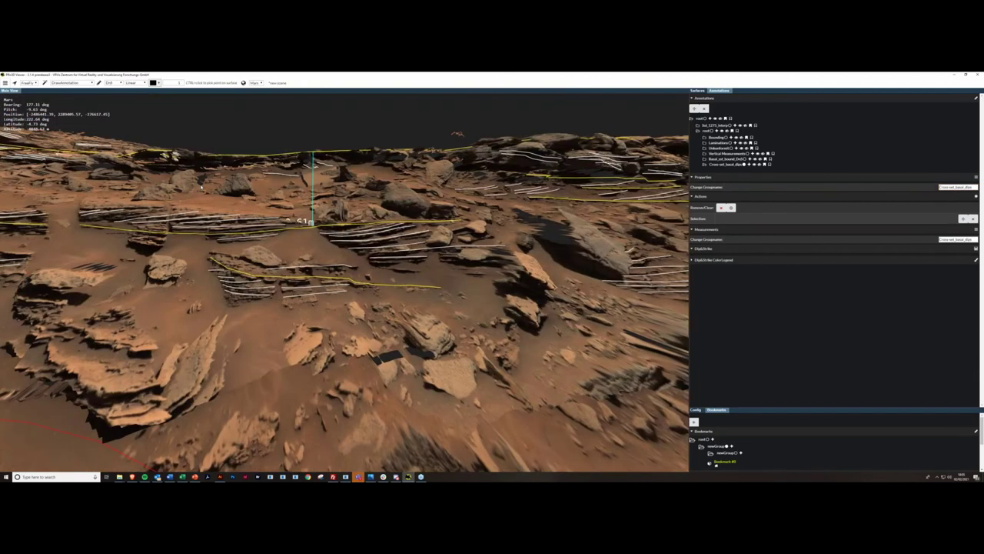
click(157, 82)
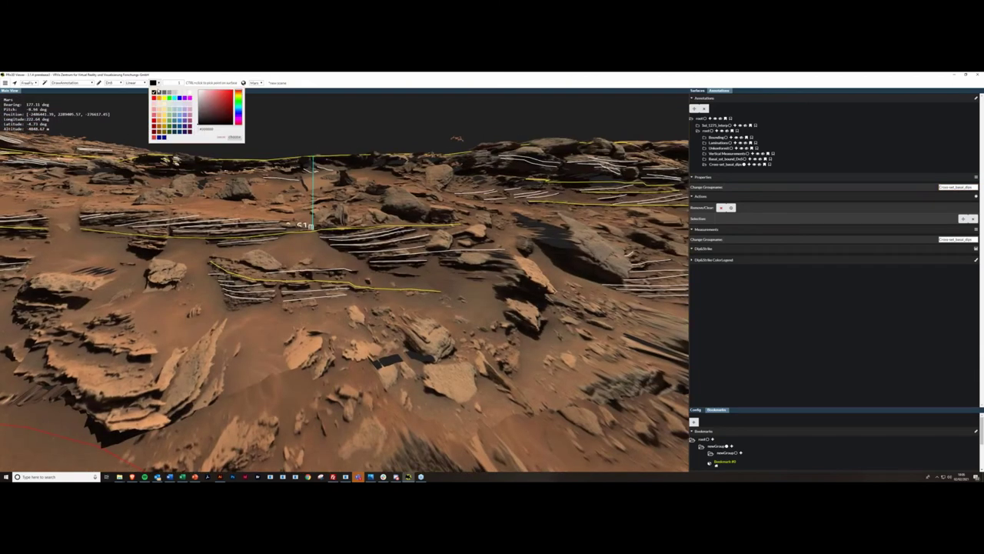
click(165, 111)
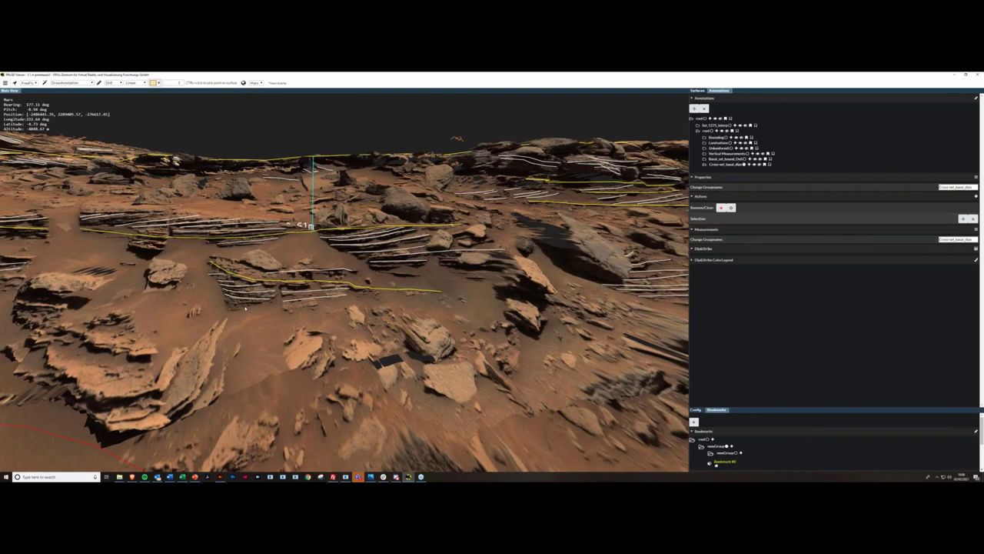
Draw a five-point DnS annotation along a lamination below the yellow set boundary on the small layered block.
middle_drag(246, 309, 315, 302)
click(717, 465)
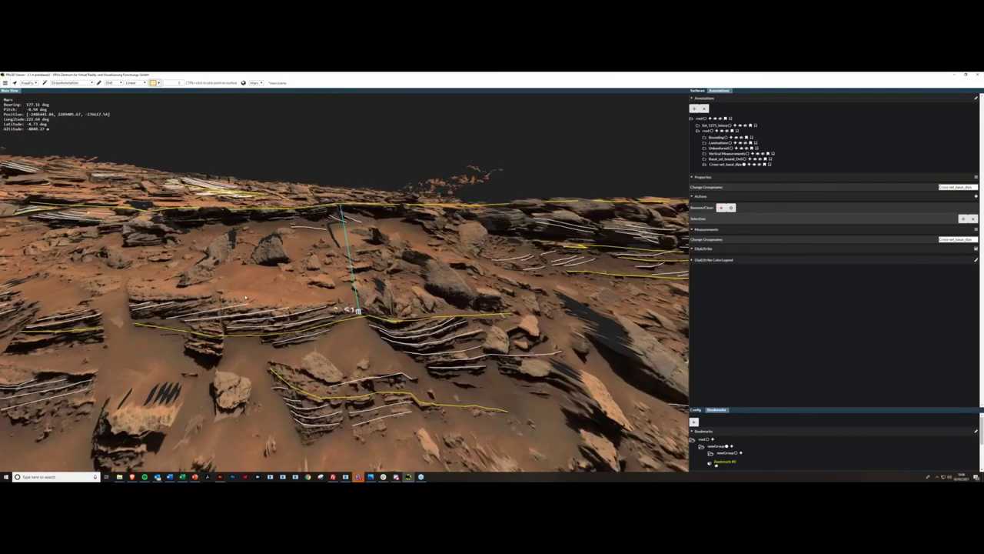
scroll(261, 310, down, 3)
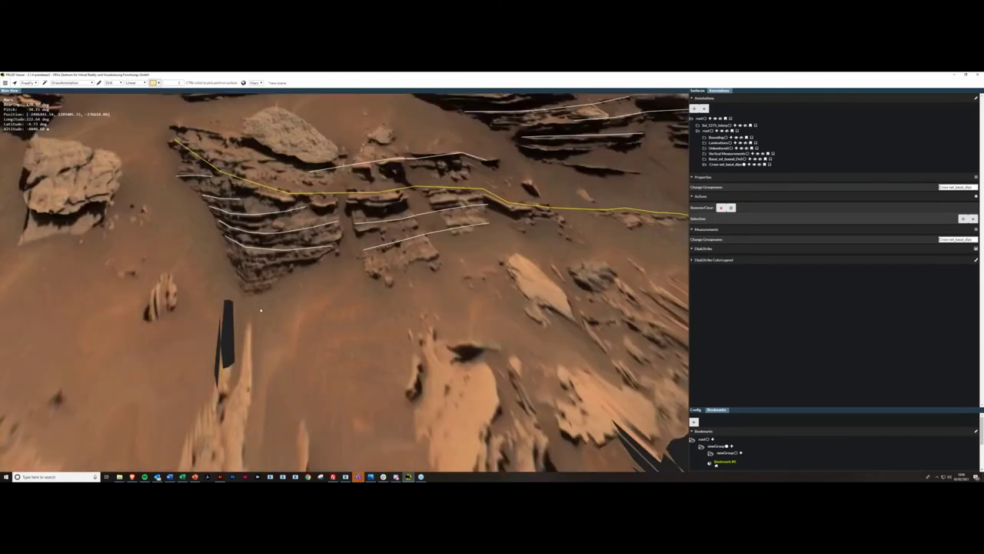
scroll(261, 310, down, 3)
scroll(345, 282, down, 1)
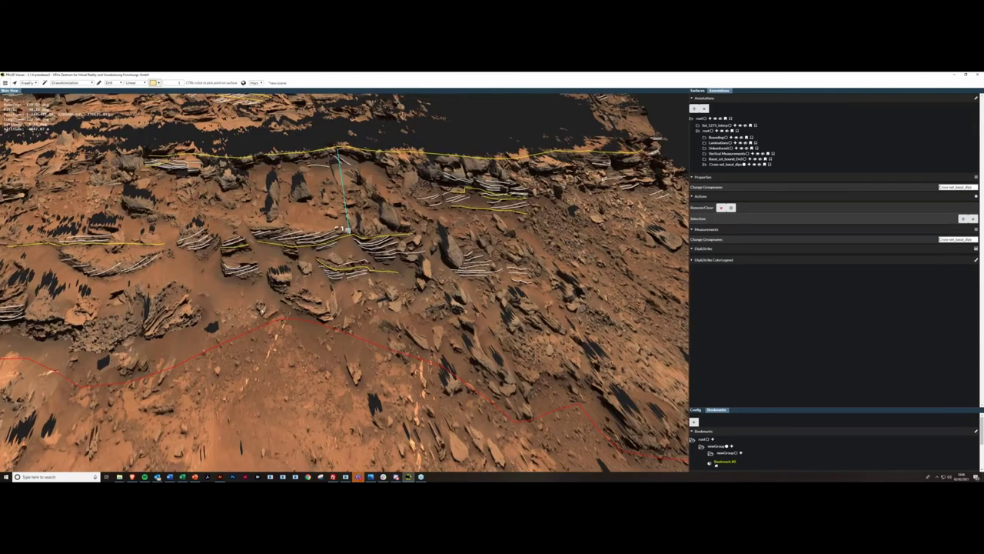
scroll(344, 282, up, 1)
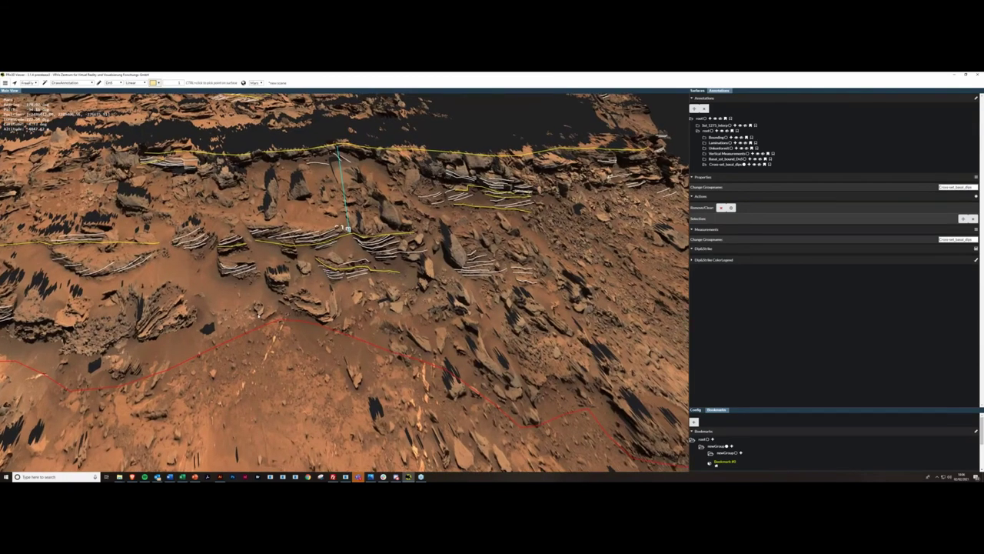
right_drag(259, 316, 268, 248)
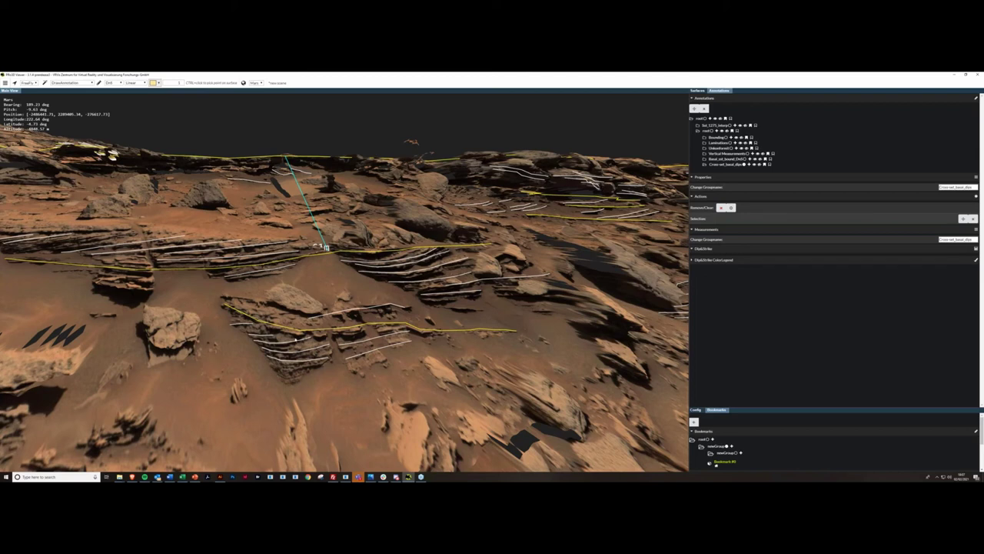
drag(296, 339, 298, 329)
mouse_move(298, 329)
middle_down()
mouse_move(283, 406)
mouse_move(291, 338)
middle_up()
key(Return)
drag(290, 382, 289, 389)
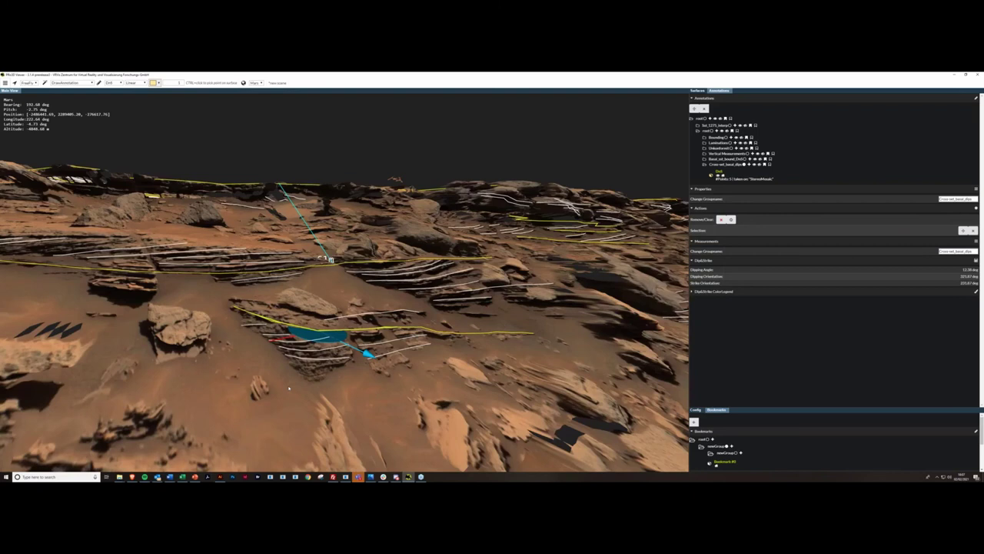
Inspect the new DnS plane against the layering, and remove this annotation from the Cross-set_basal_dips group.
middle_drag(289, 388, 293, 364)
drag(298, 399, 294, 416)
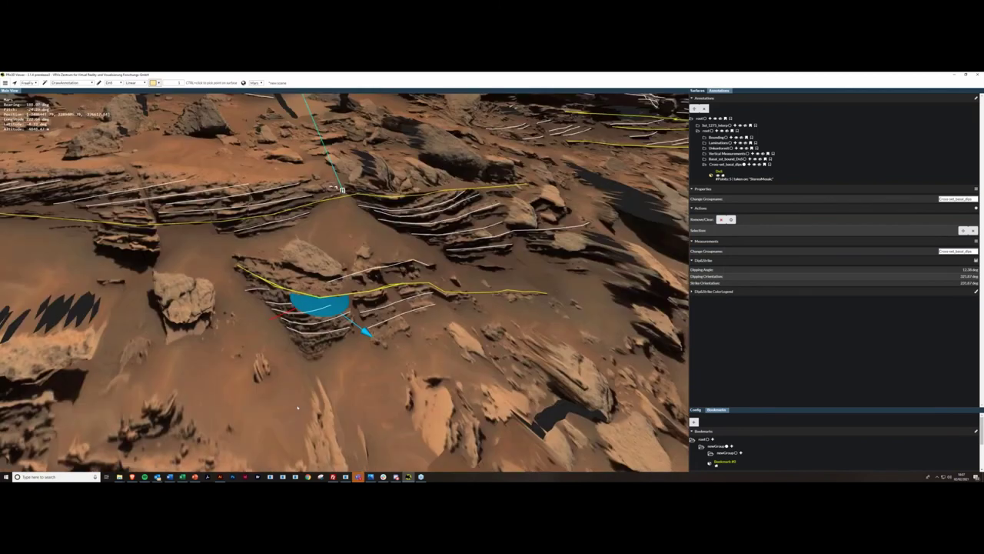
middle_drag(291, 393, 276, 346)
scroll(309, 363, up, 2)
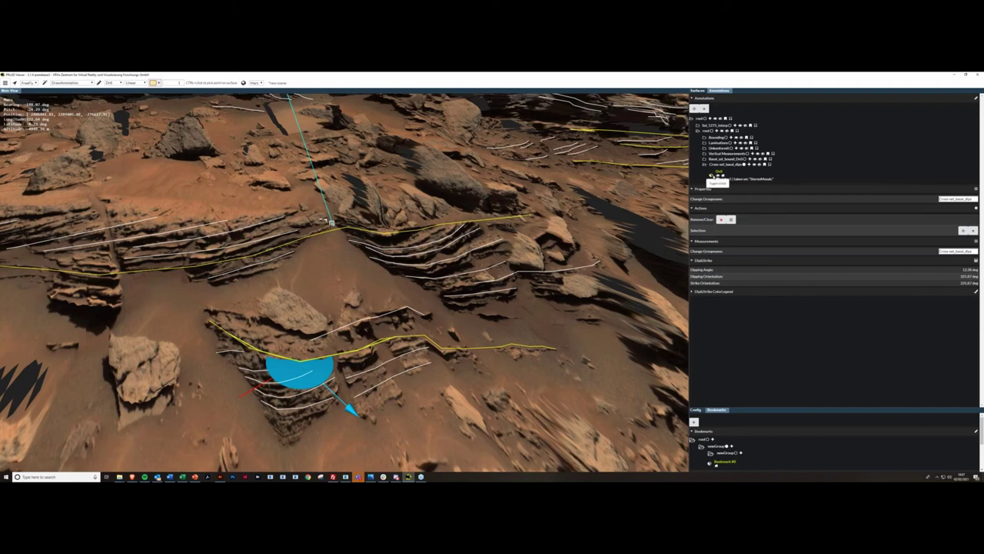
click(712, 182)
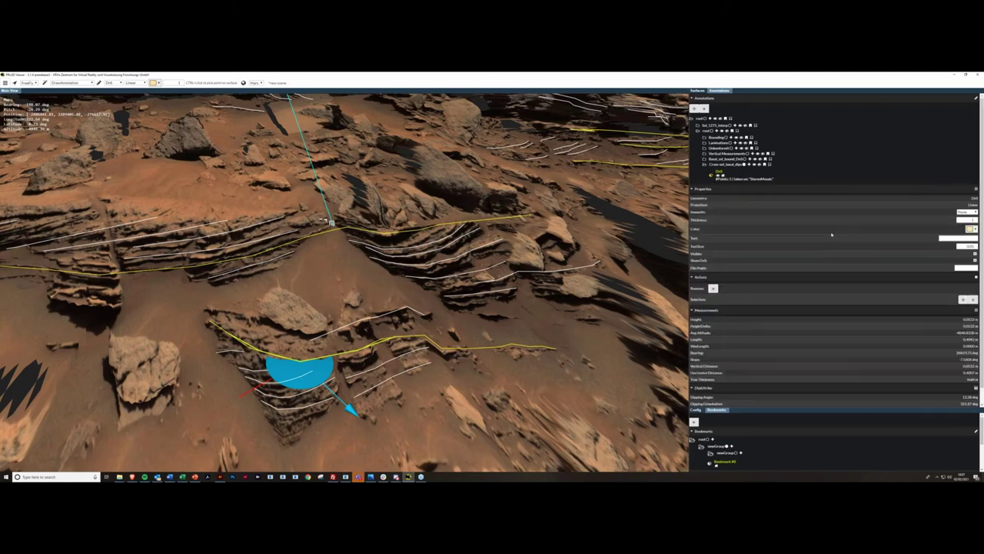
click(713, 287)
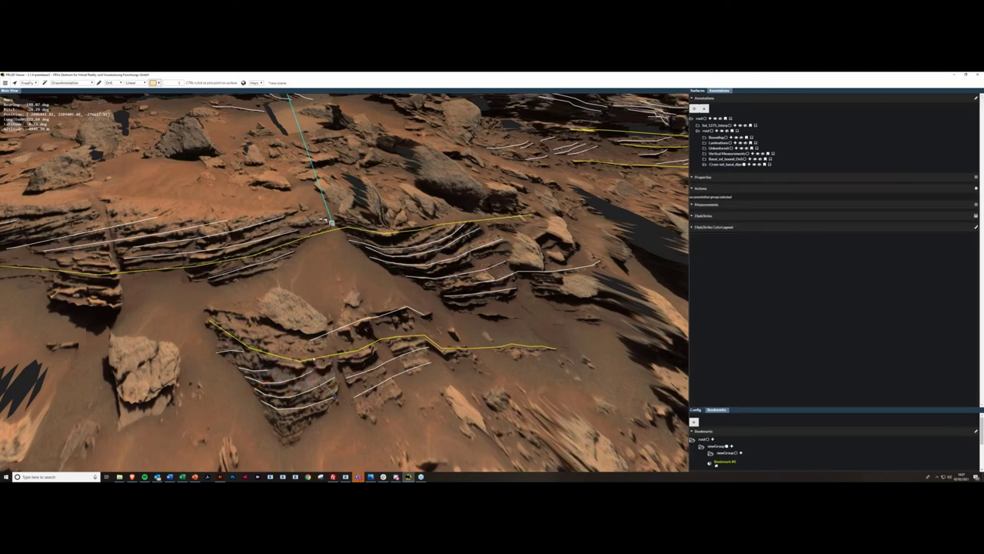
Draw a six-point DnS annotation along the yellow set boundary on the small layered block and inspect its plane.
drag(313, 359, 316, 343)
middle_drag(315, 343, 285, 264)
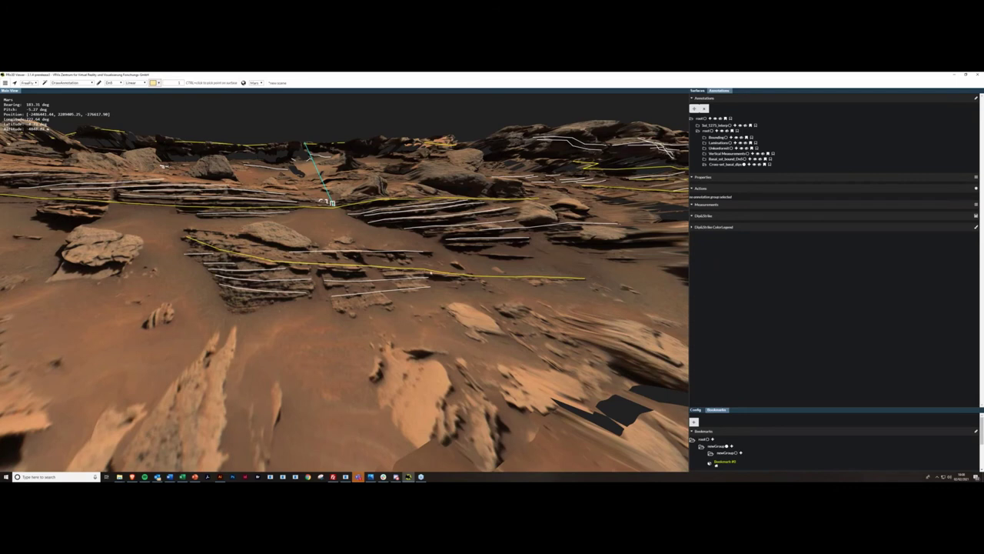
key(Return)
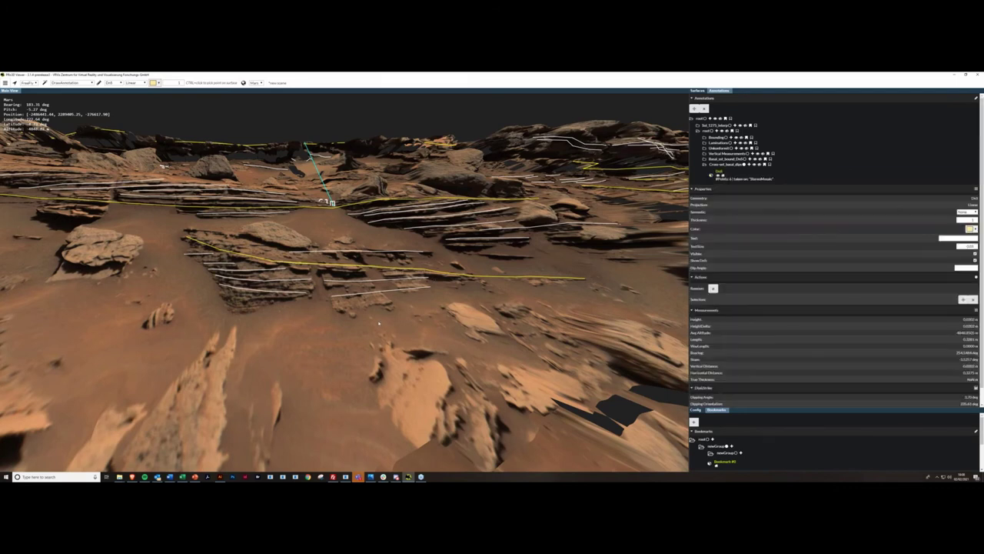
scroll(400, 286, down, 2)
middle_drag(395, 287, 375, 288)
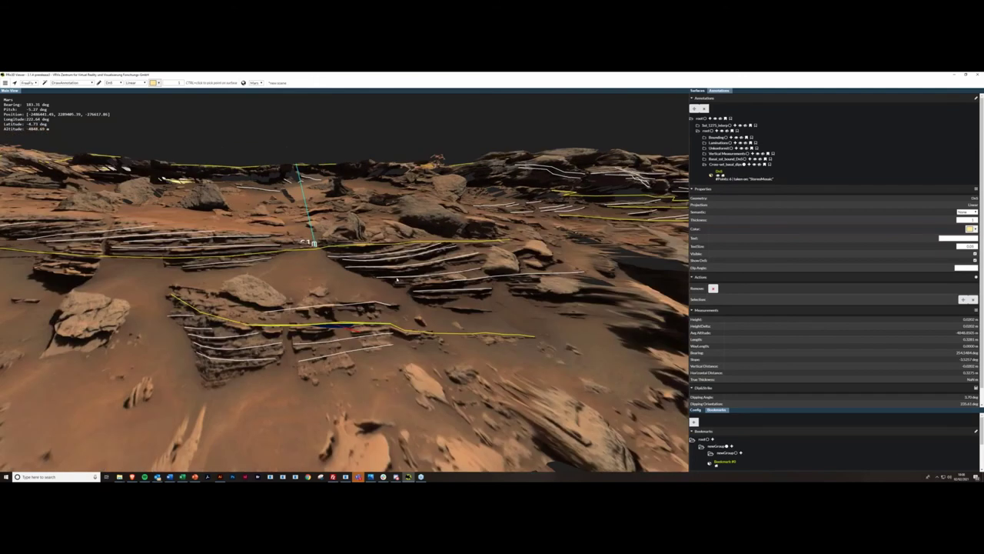
drag(376, 288, 372, 300)
middle_drag(372, 300, 362, 318)
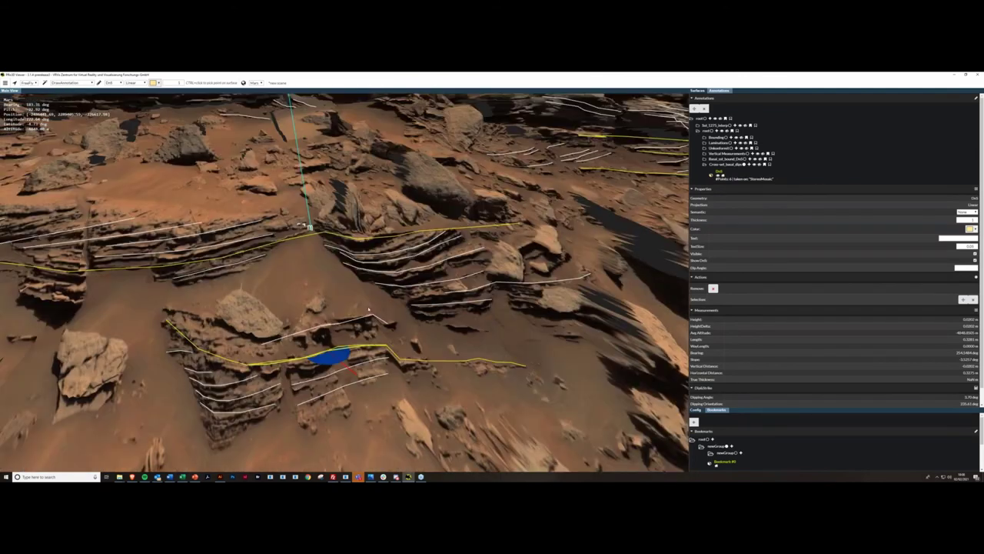
Draw a seven-point DnS annotation along the yellow boundary above the curved laminations, beside the base of the vertical measurement.
scroll(360, 319, up, 2)
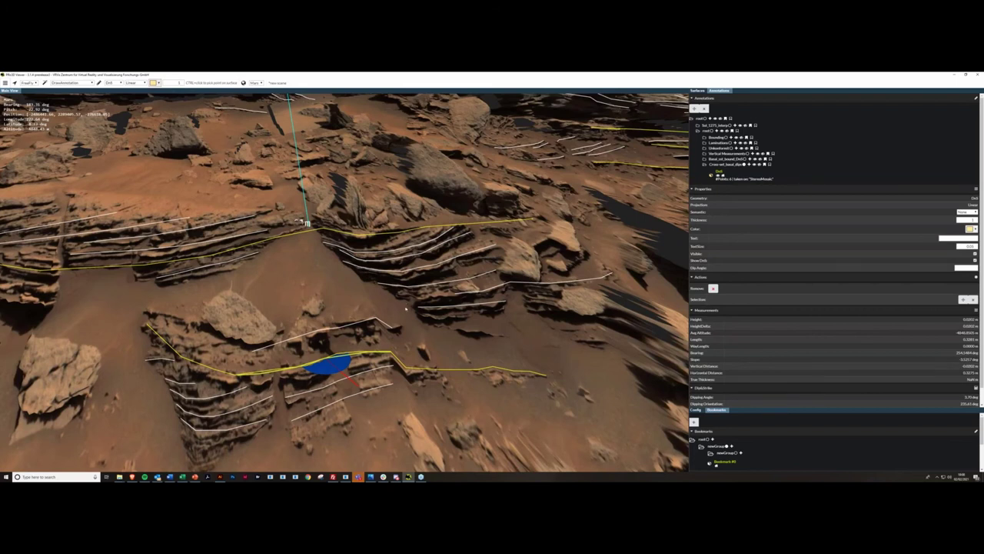
drag(393, 285, 375, 275)
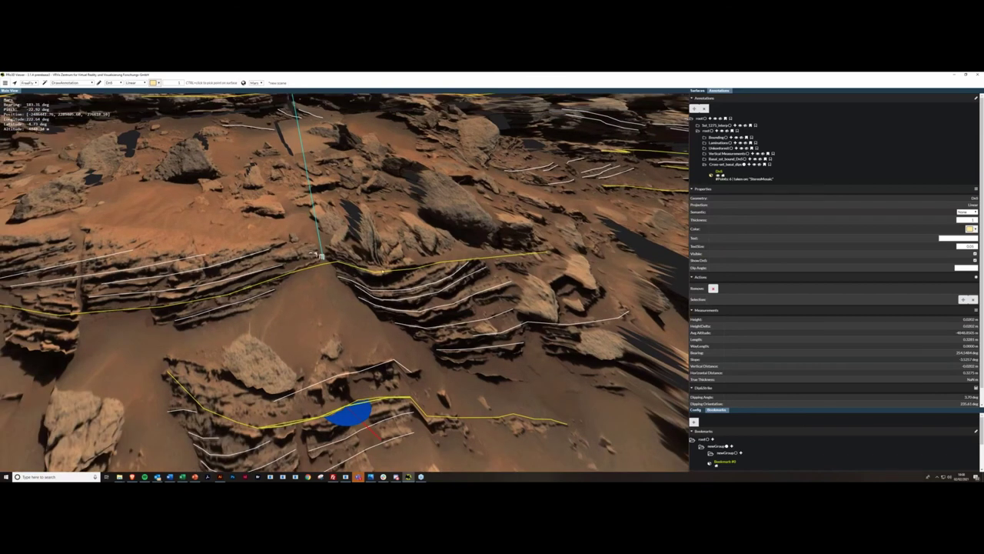
mouse_move(376, 277)
mouse_down()
mouse_move(366, 280)
mouse_move(366, 266)
mouse_up()
middle_drag(365, 266, 333, 263)
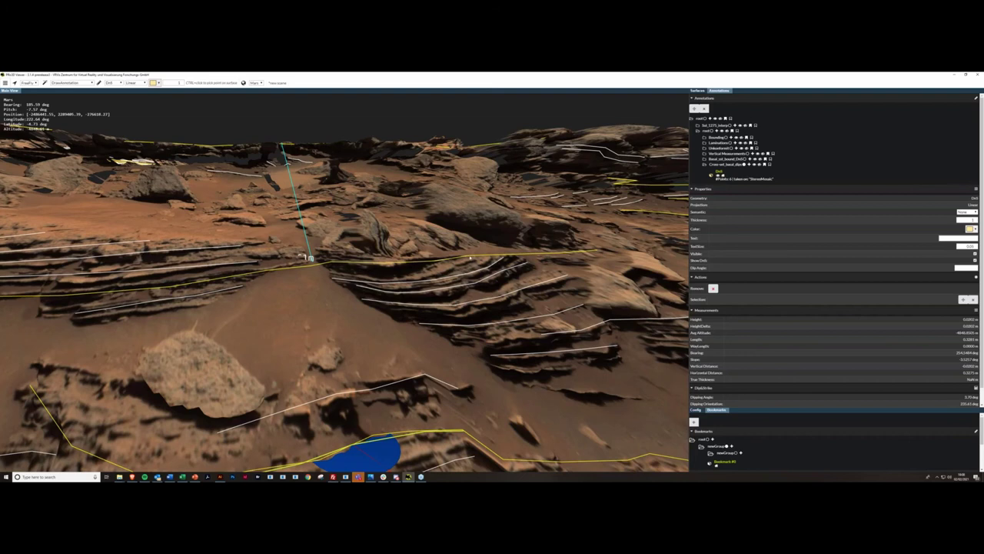
drag(436, 298, 433, 308)
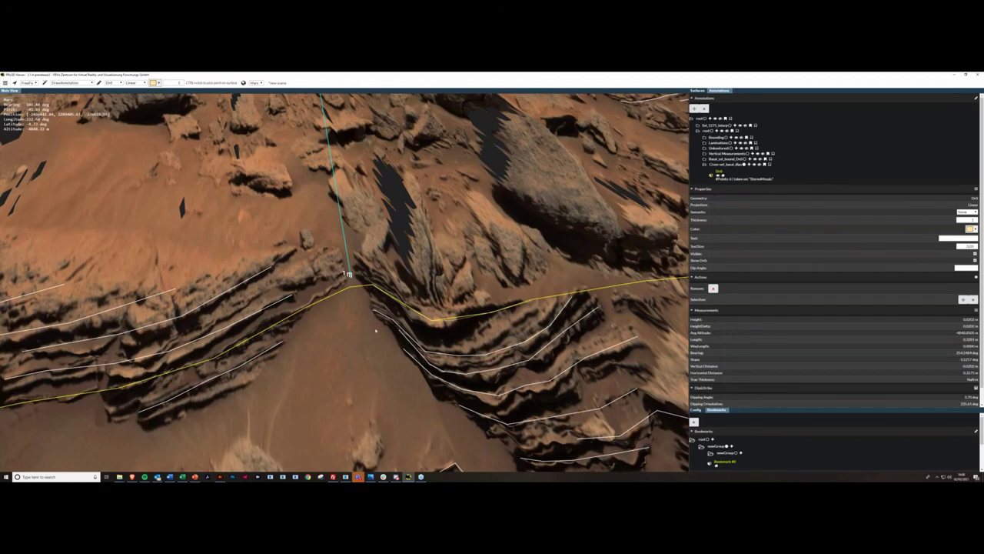
key(Return)
right_drag(399, 302, 402, 313)
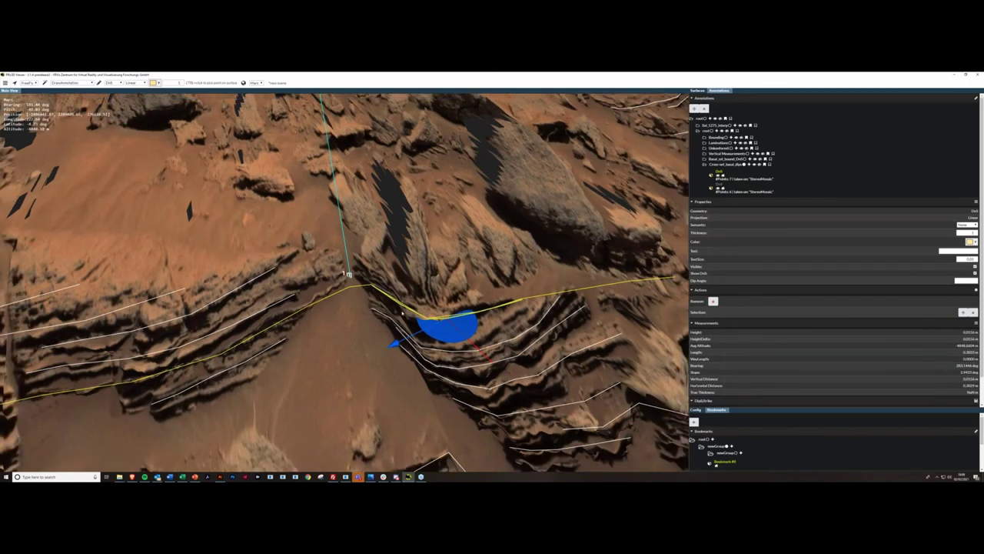
Compare the two new DnS planes with the surrounding bedding, and survey the outcrop from farther away.
scroll(401, 313, down, 3)
scroll(399, 247, down, 2)
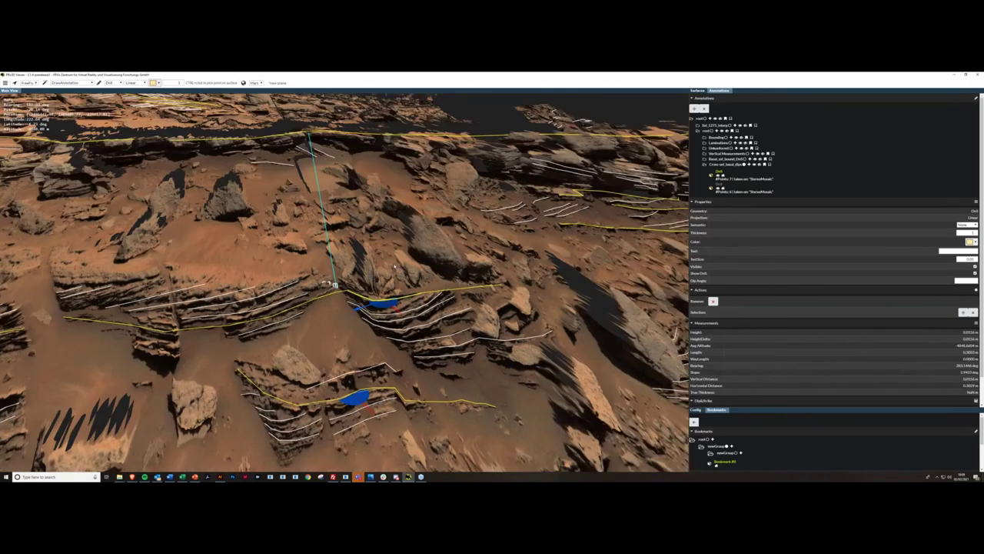
drag(394, 267, 372, 265)
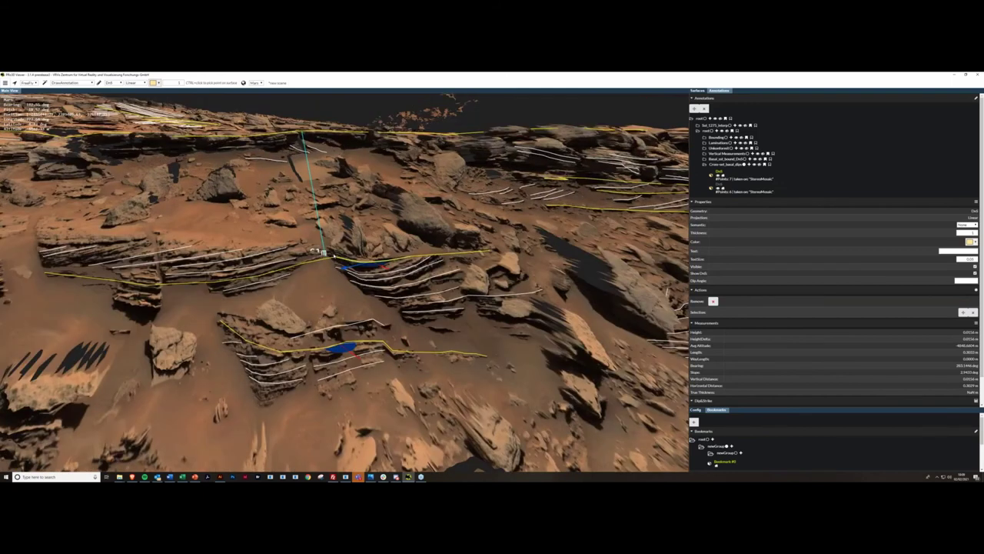
middle_drag(335, 256, 388, 266)
middle_drag(221, 142, 557, 197)
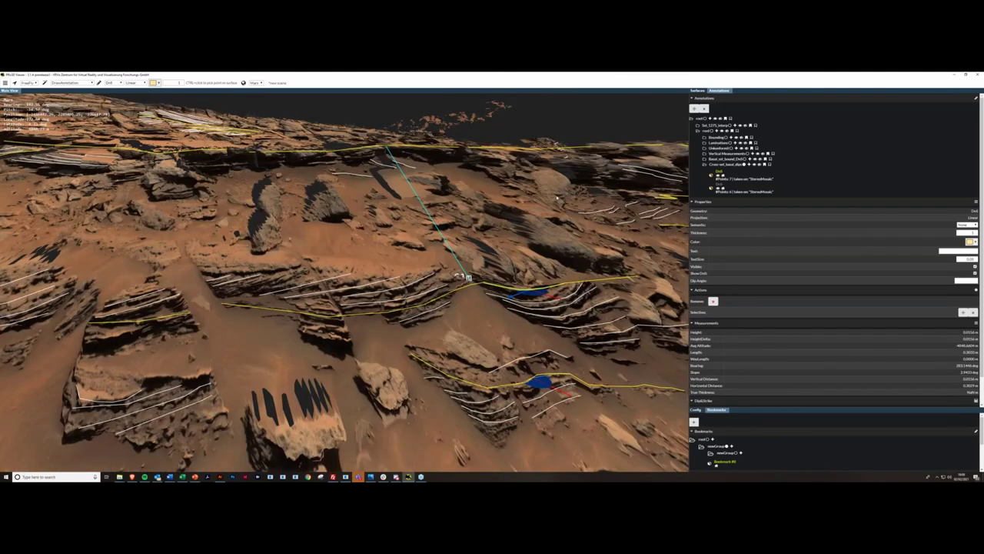
mouse_move(557, 198)
mouse_down()
mouse_move(497, 241)
mouse_move(431, 250)
mouse_up()
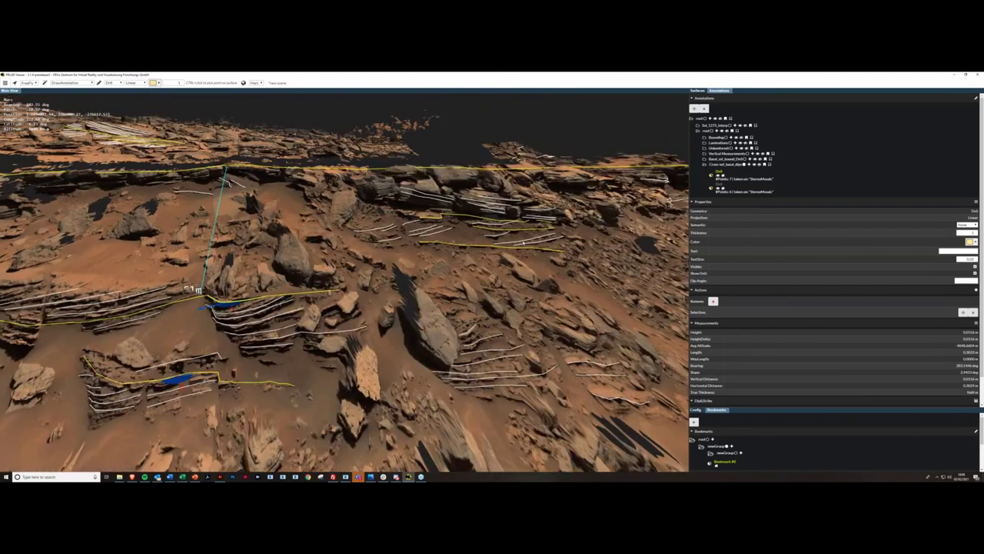
middle_drag(524, 242, 679, 260)
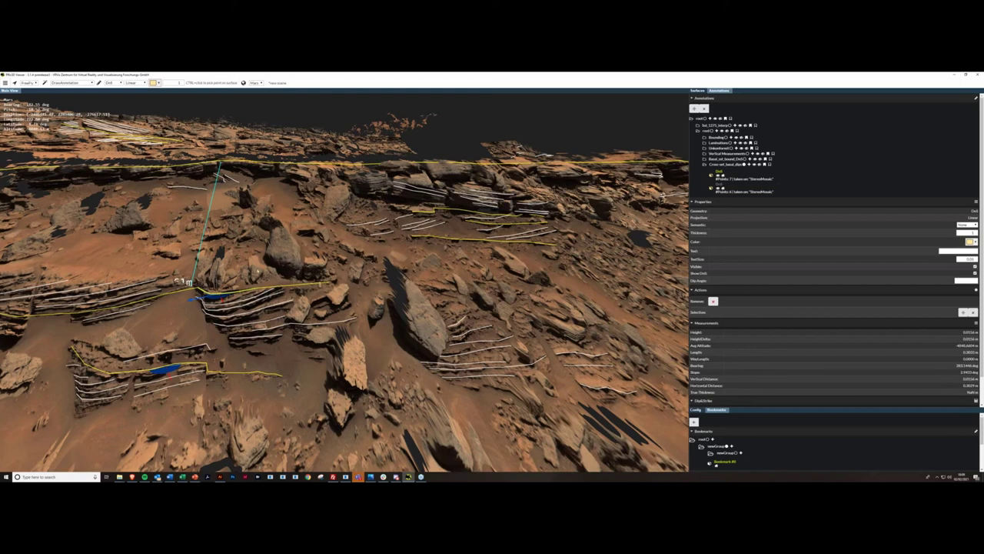
right_drag(266, 260, 316, 265)
scroll(290, 375, down, 2)
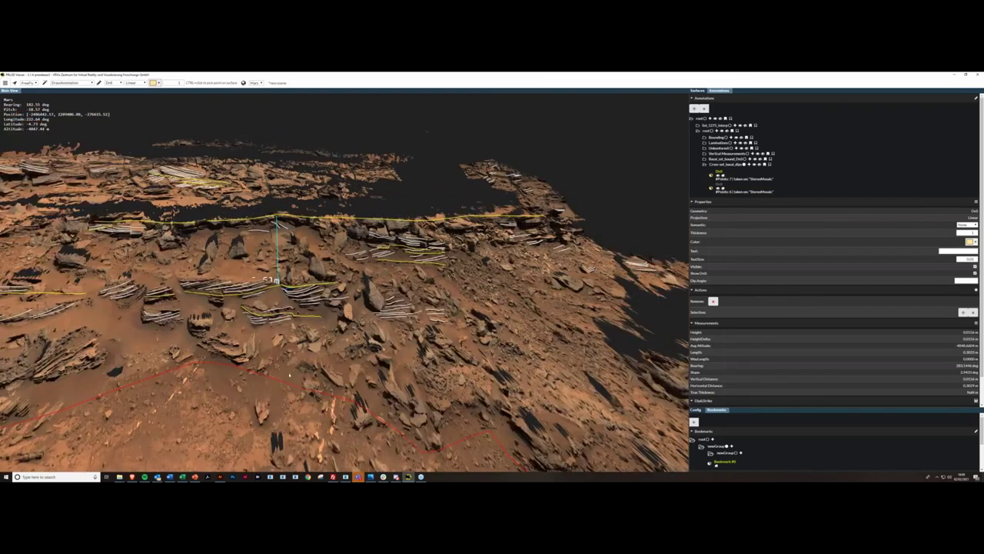
drag(290, 374, 290, 395)
drag(295, 352, 296, 311)
middle_drag(403, 346, 404, 409)
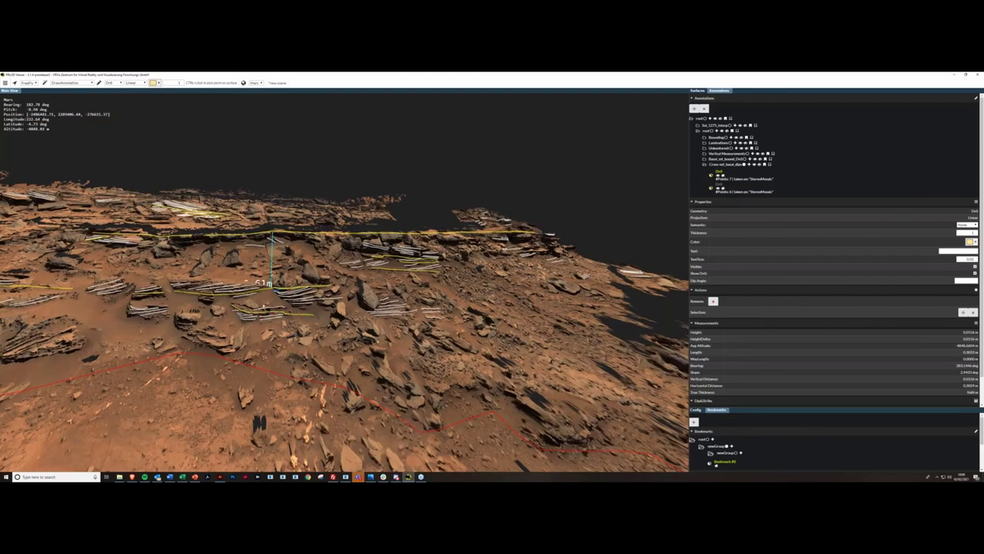
Adjust the maximum and interval of the dip and strike color legend for the DnS planes.
scroll(315, 314, up, 3)
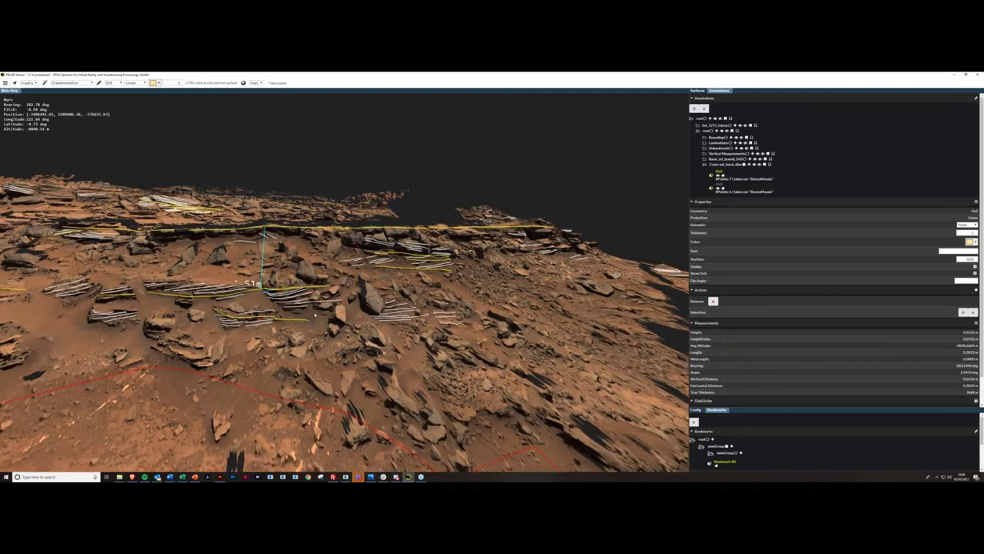
scroll(315, 314, up, 3)
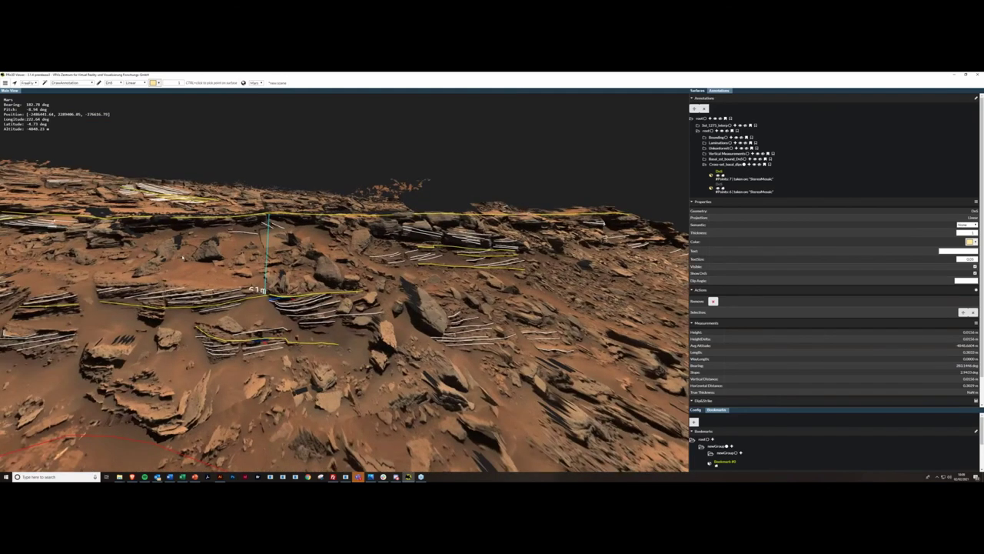
scroll(183, 258, up, 3)
scroll(820, 460, down, 1)
scroll(745, 366, down, 1)
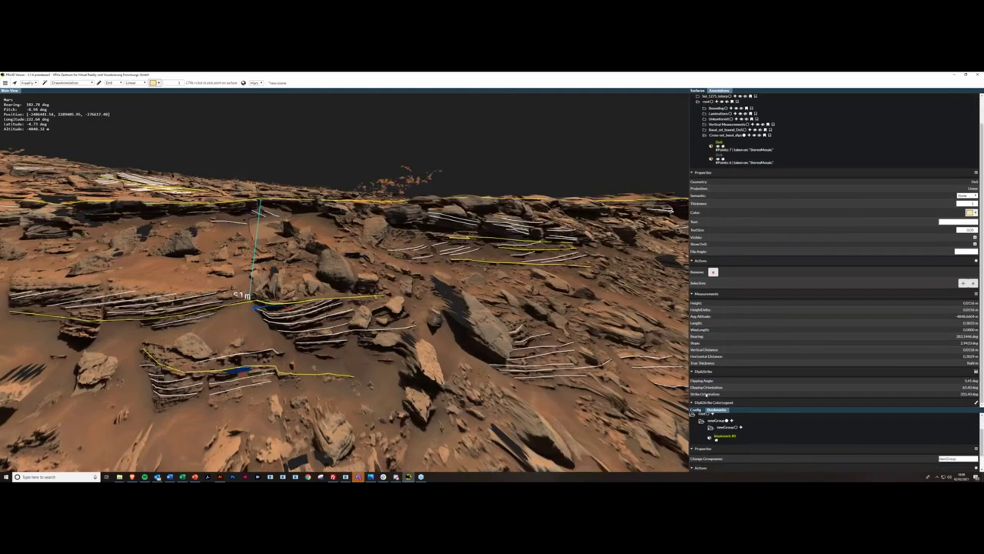
click(693, 401)
scroll(756, 335, down, 2)
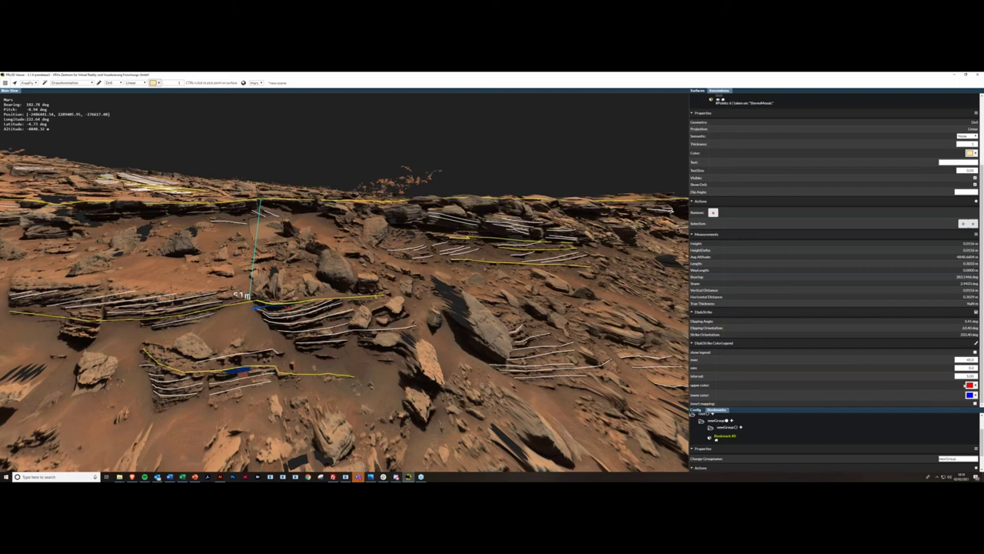
drag(966, 360, 982, 360)
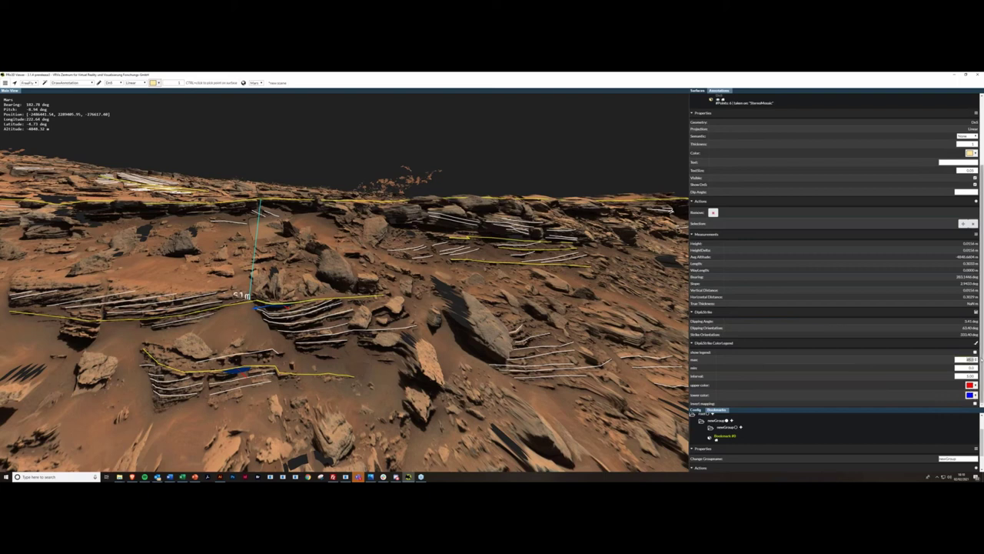
text(2)
key(Return)
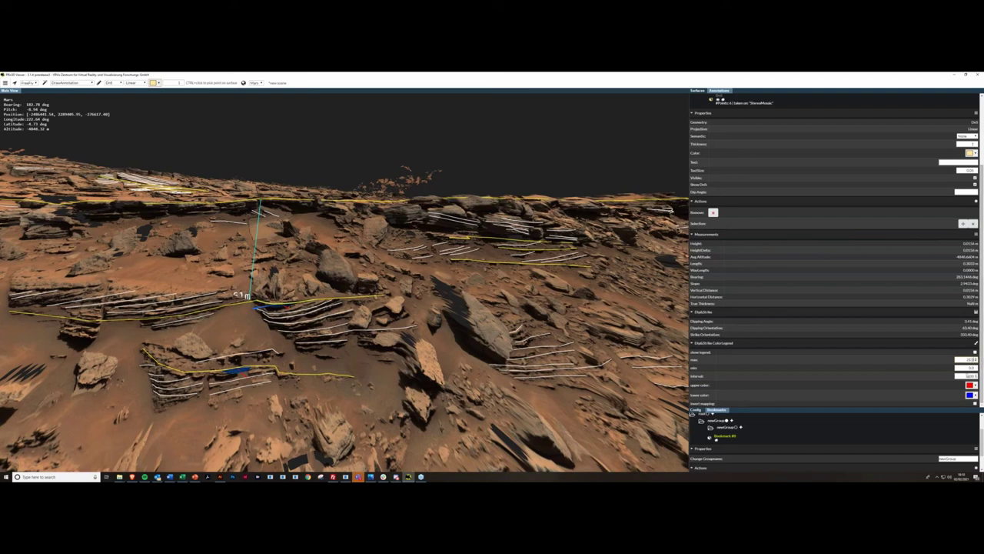
text(6)
drag(968, 376, 983, 376)
text(5)
scroll(777, 179, up, 2)
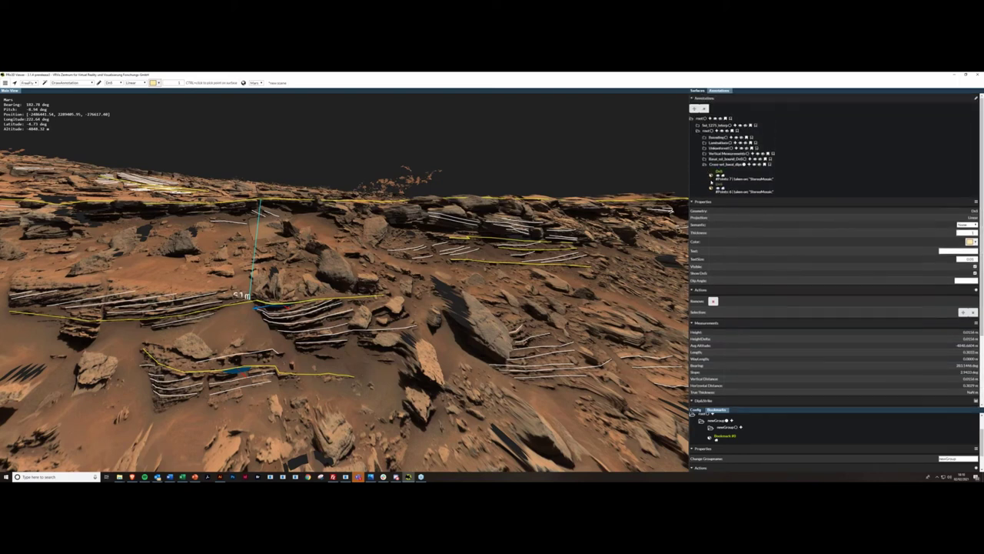
scroll(838, 242, down, 2)
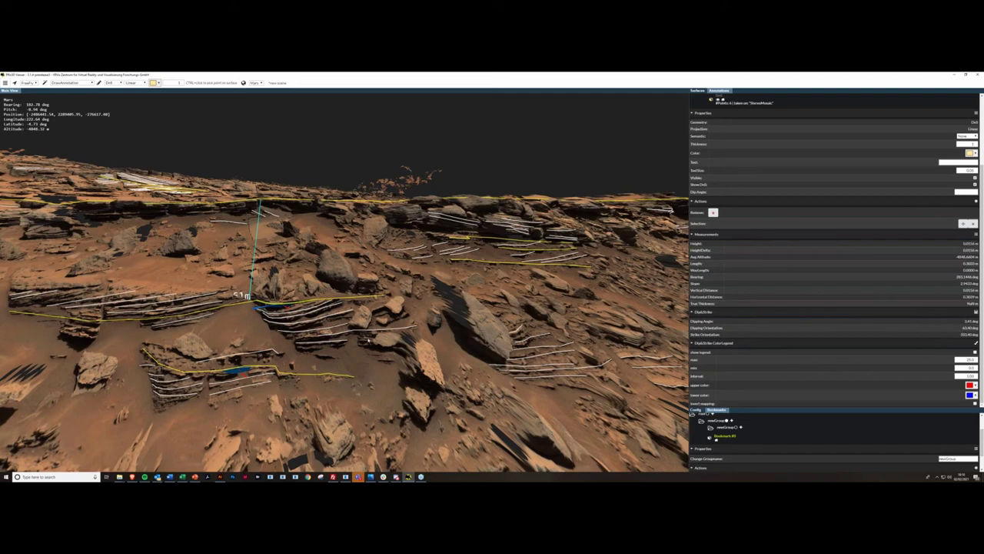
middle_drag(368, 341, 137, 336)
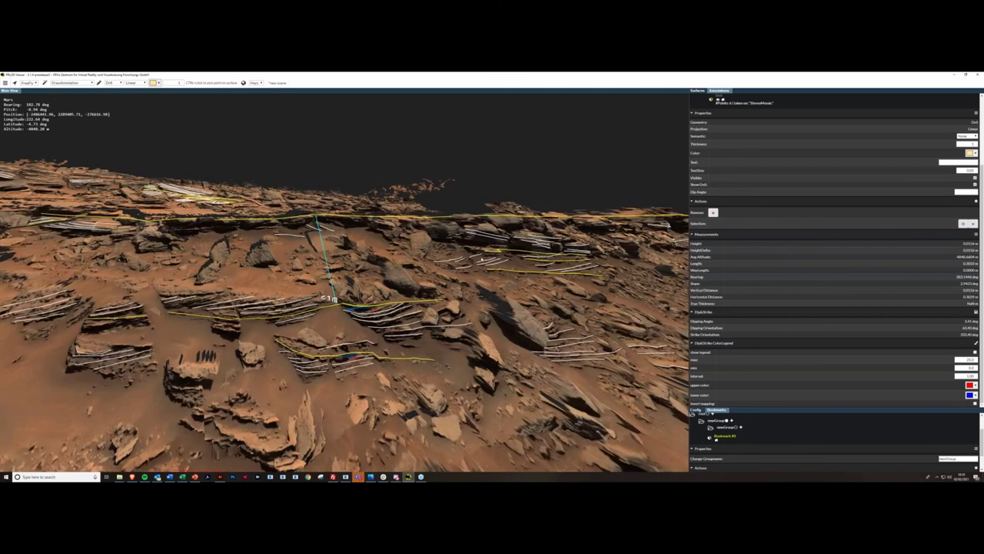
mouse_move(477, 464)
middle_down()
mouse_move(482, 314)
mouse_move(443, 332)
middle_up()
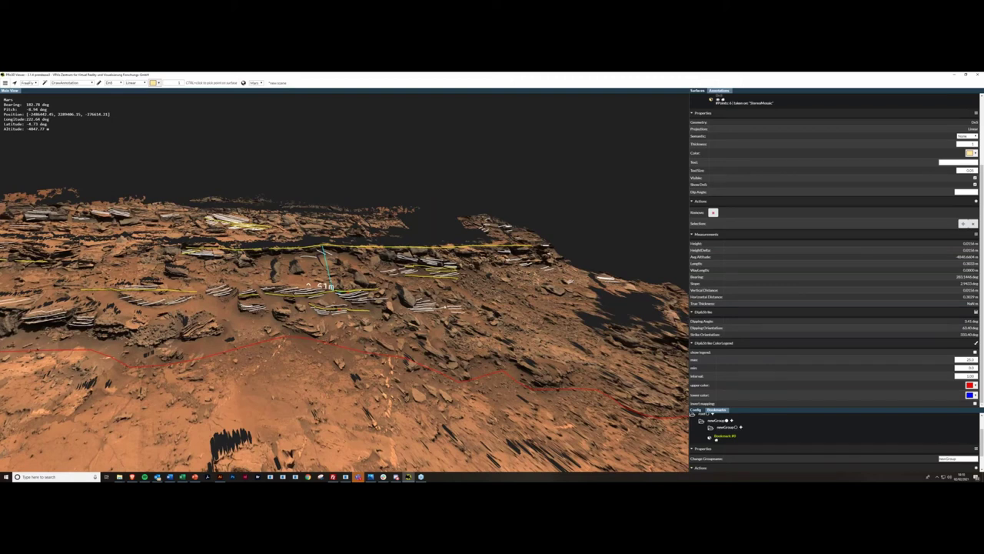
right_drag(445, 314, 444, 321)
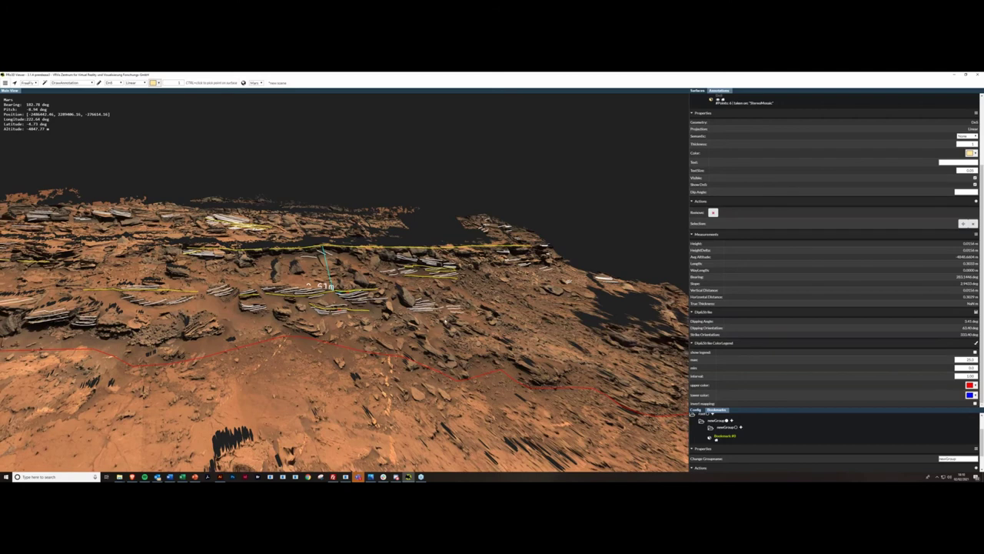
middle_drag(399, 296, 372, 301)
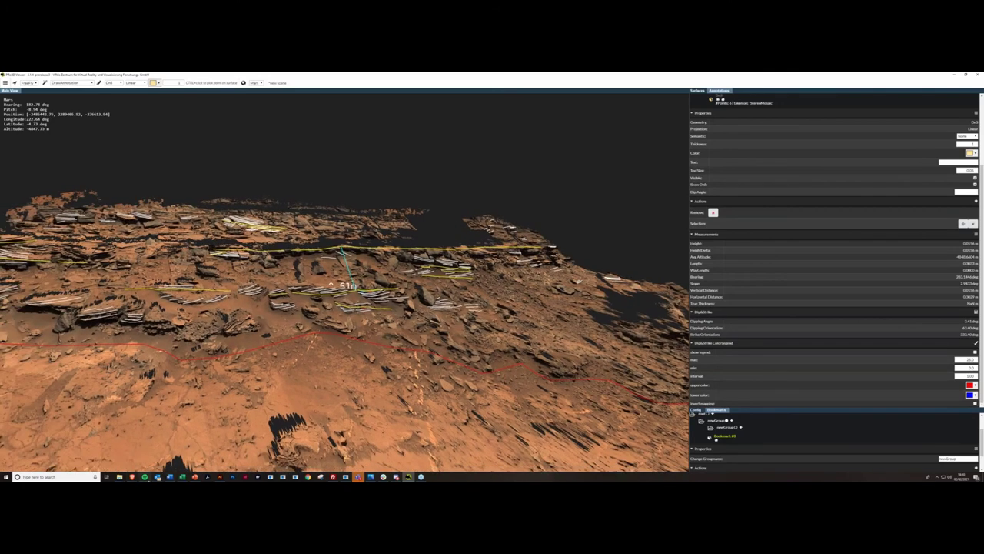
Switch to the PowerPoint slides, view the Phase 4 stratigraphic thickness title and the following dip-angle diagram slide, and return to PRo3D.
mouse_move(146, 477)
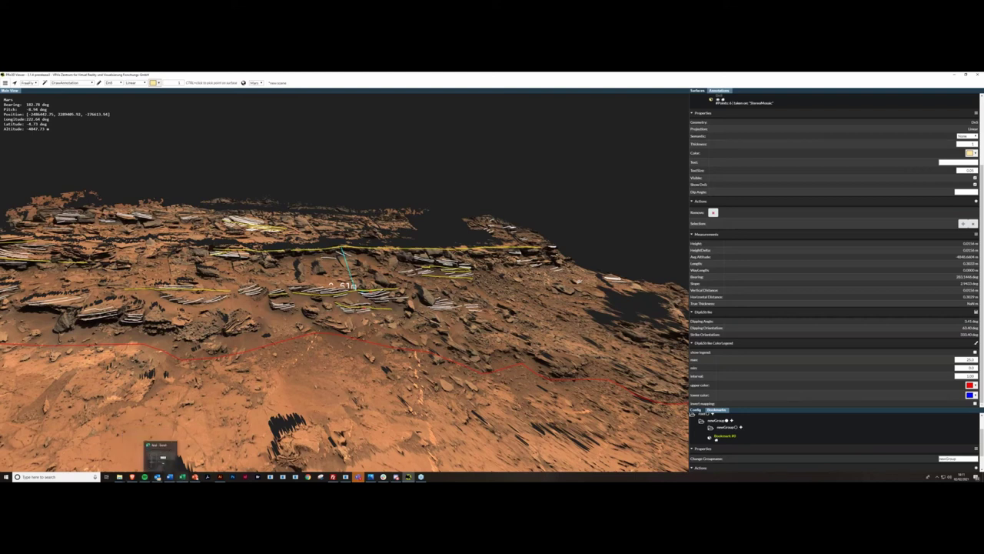
mouse_move(195, 477)
click(195, 459)
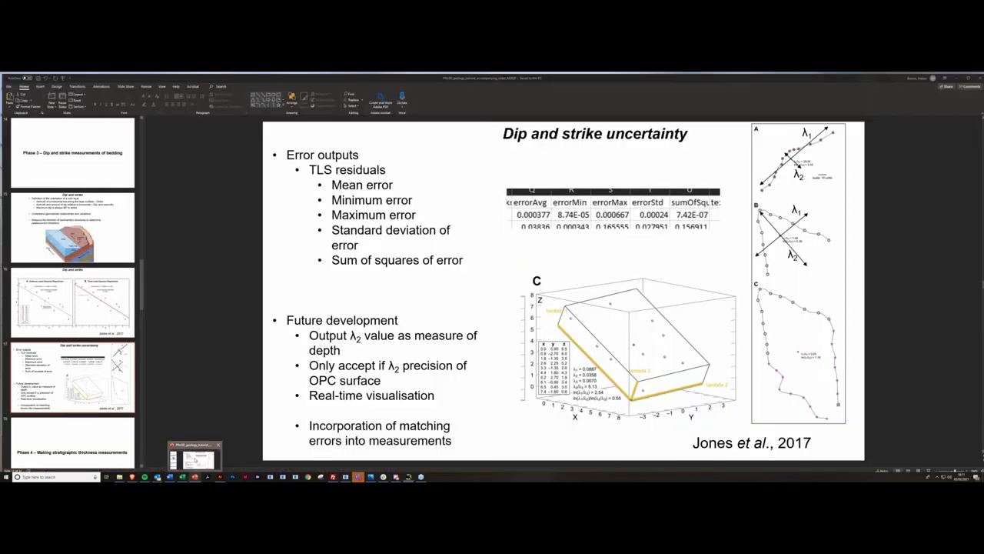
click(98, 434)
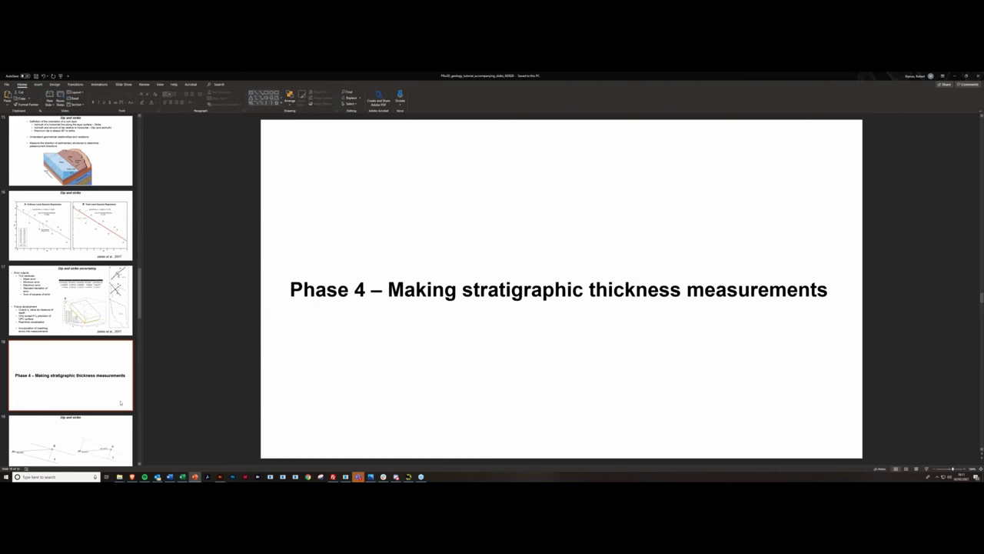
click(101, 441)
click(101, 440)
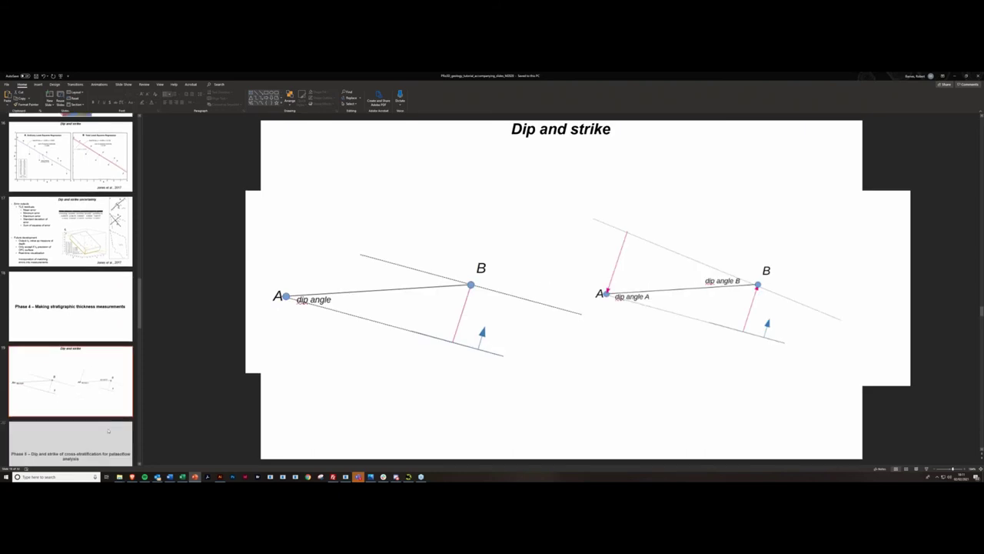
click(952, 77)
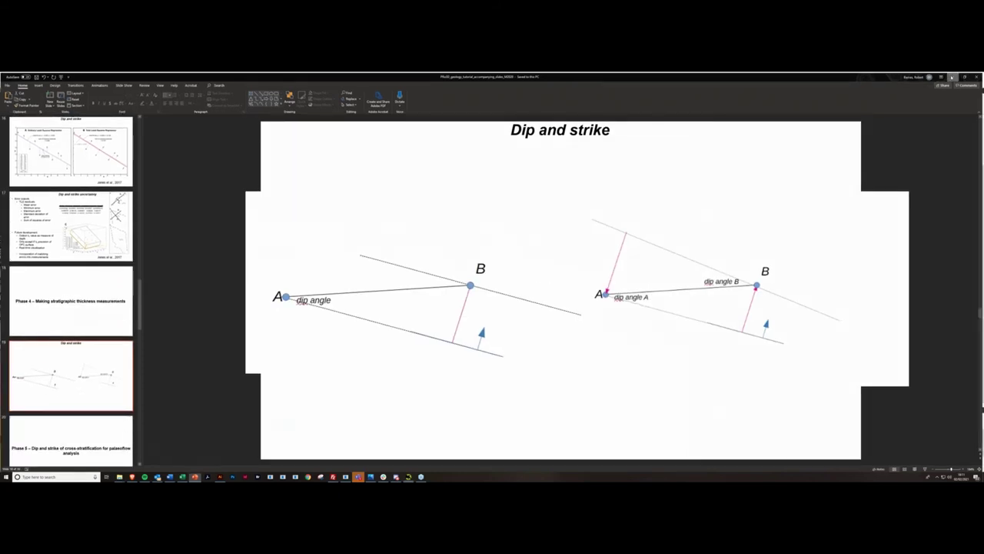
click(952, 76)
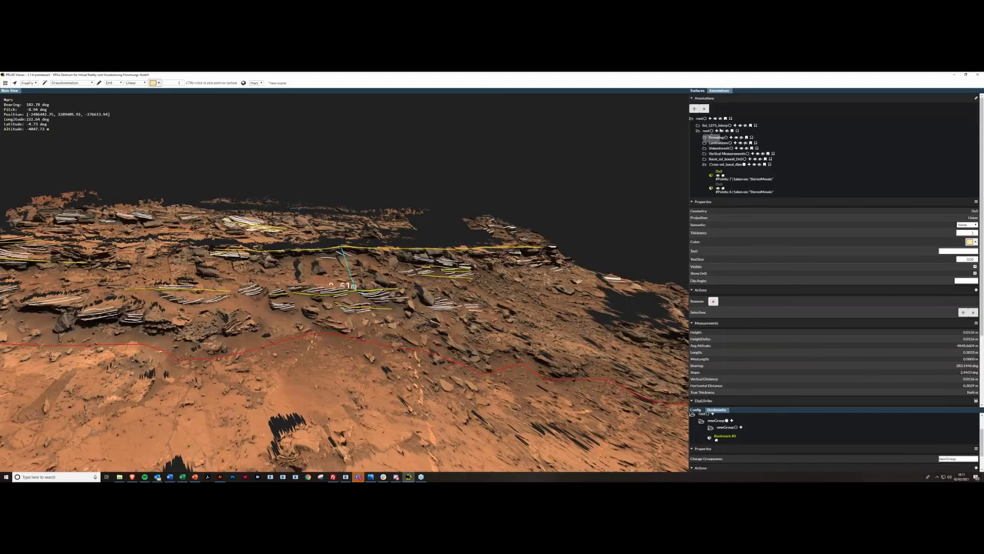
Add an active annotation group named Apparent_thickness beneath Cross-set_basal_dips in the nested root group.
click(717, 132)
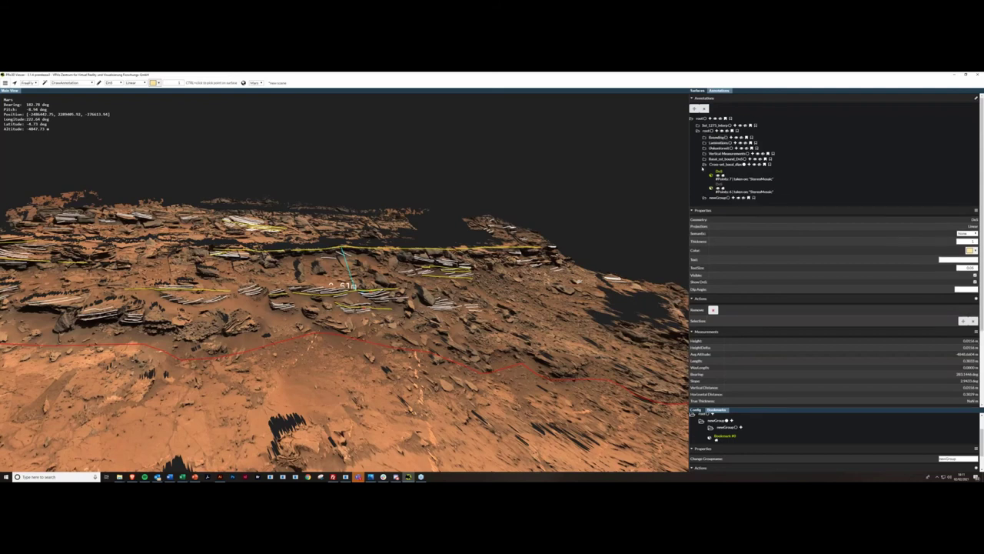
click(703, 164)
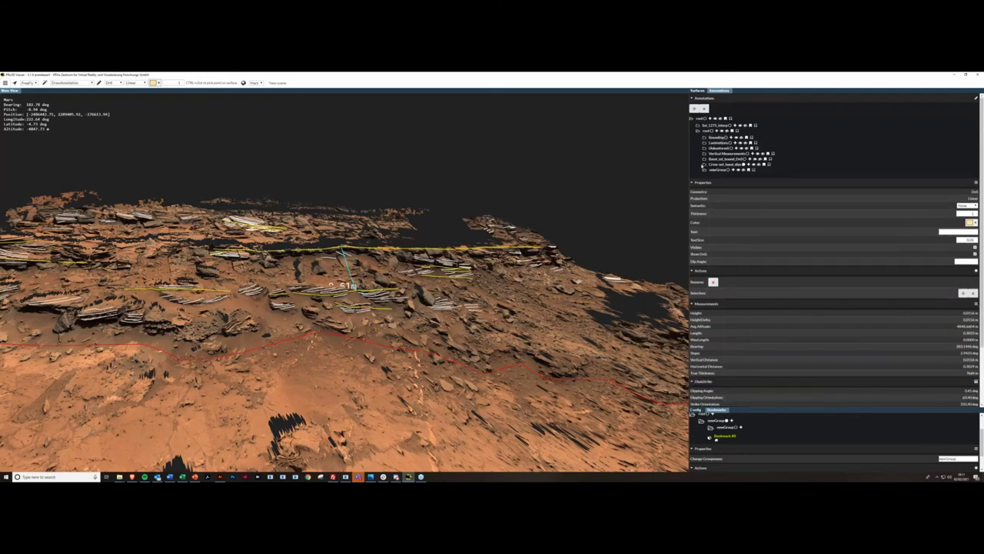
click(705, 164)
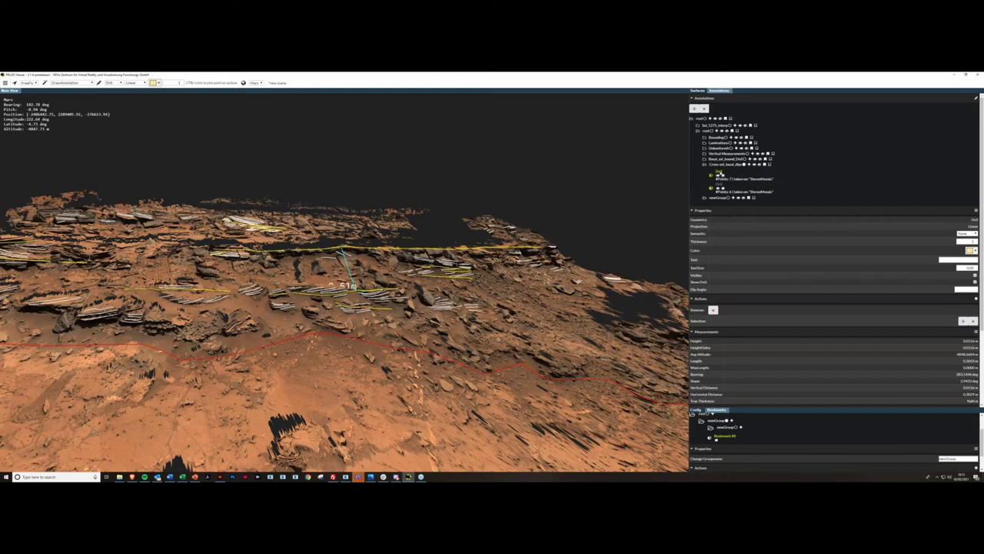
click(705, 169)
click(705, 165)
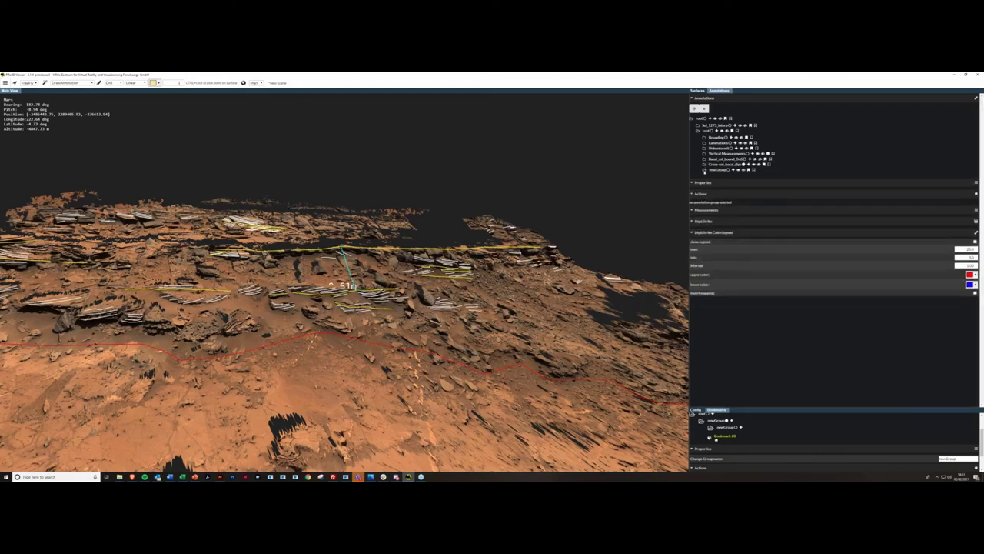
click(723, 169)
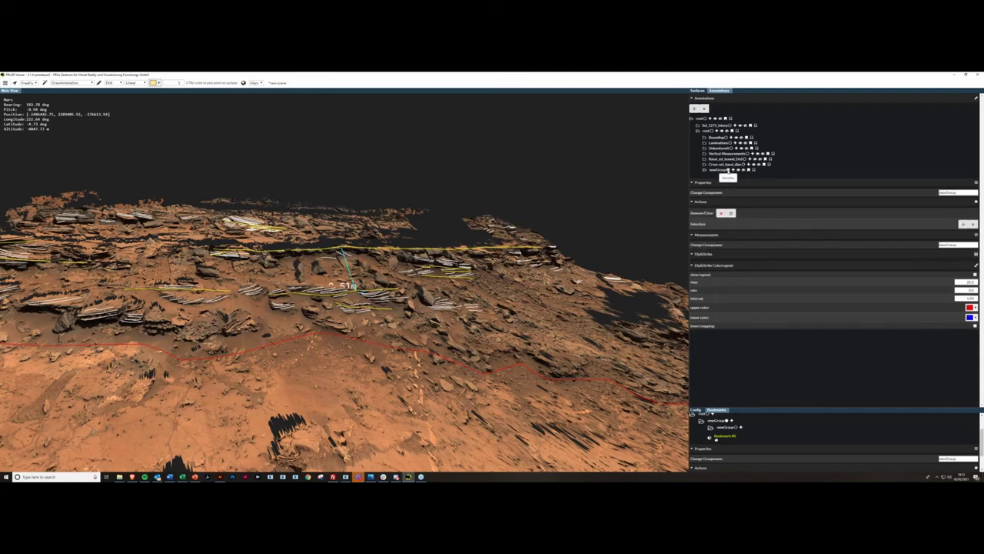
drag(958, 193, 900, 198)
text(B)
key(Return)
key(Return)
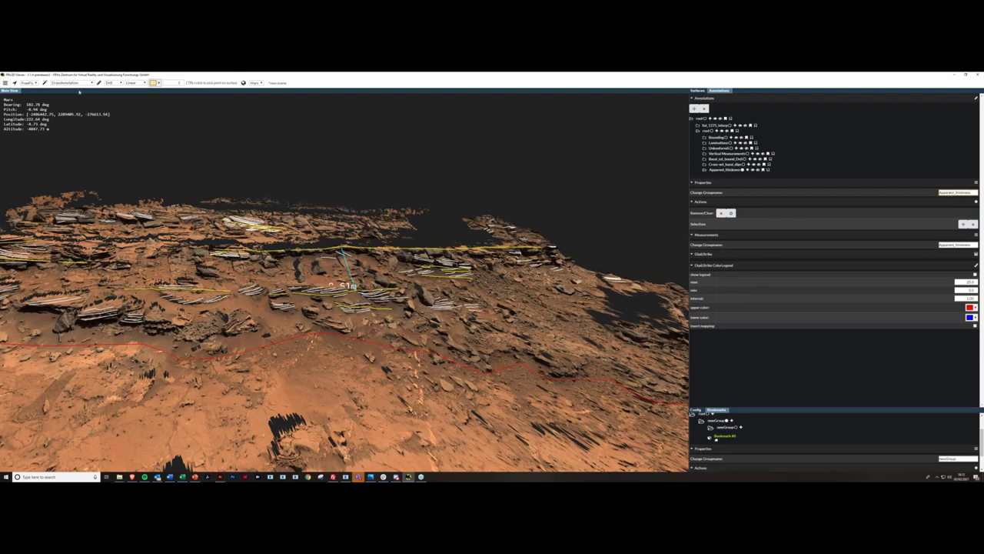
Draw a two-point Line annotation about 6.2 m long from the outcrop model's near corner up to the red boundary.
click(115, 83)
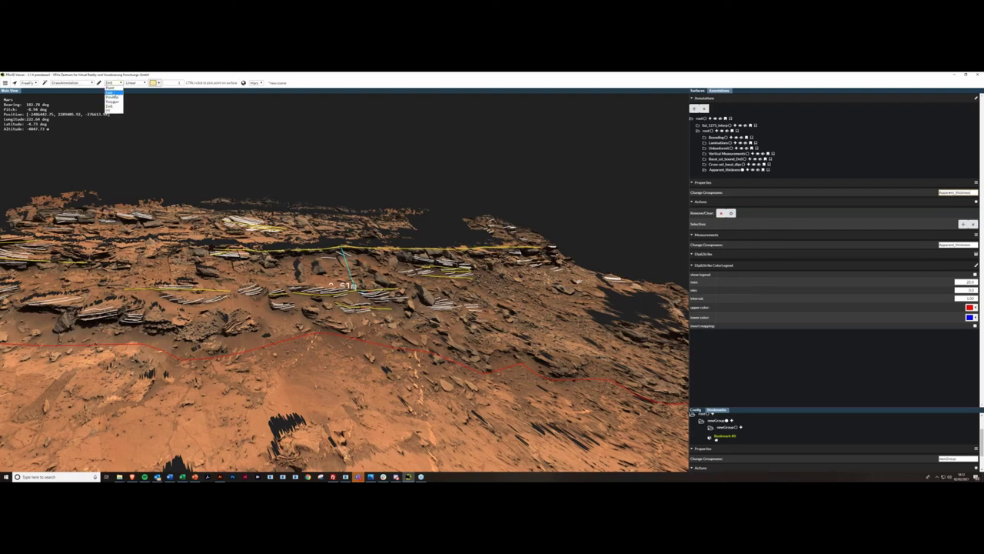
click(110, 91)
ctrl+click(281, 293)
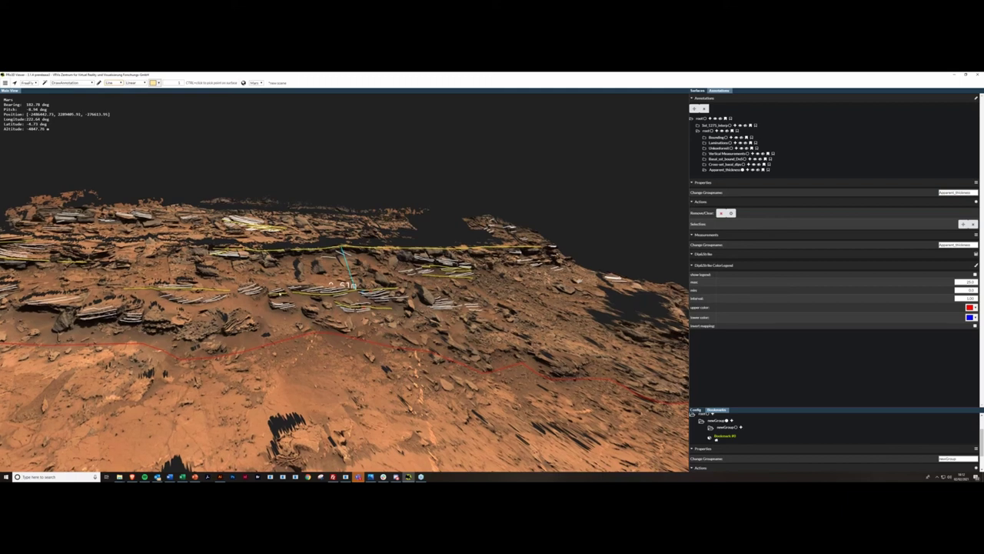
middle_drag(462, 295, 556, 321)
key(s)
key(d)
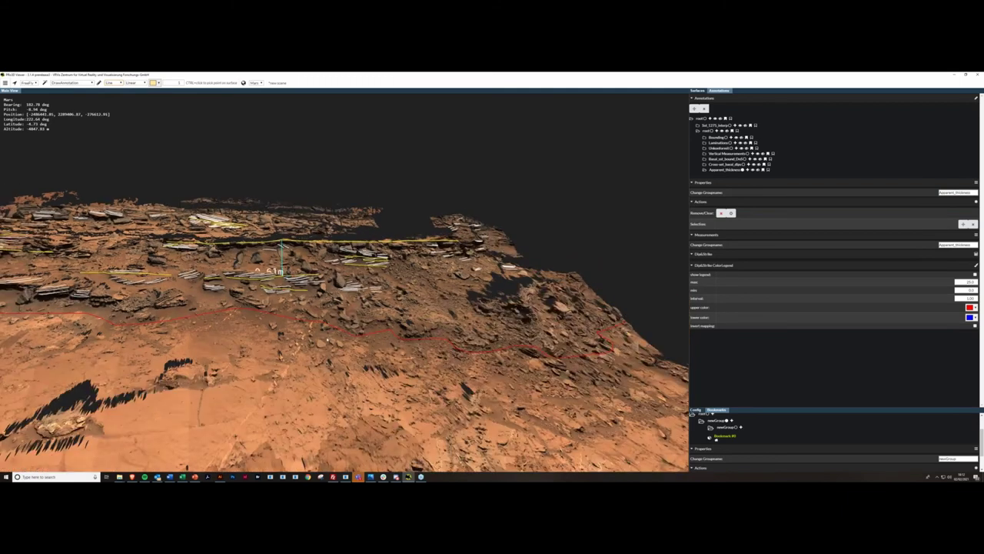
scroll(332, 339, down, 3)
middle_drag(334, 340, 341, 413)
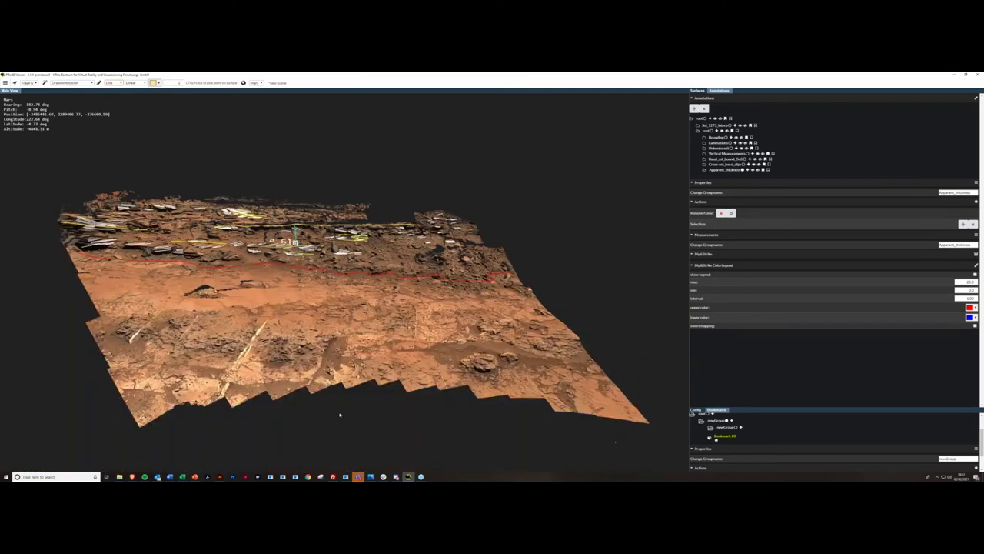
middle_drag(350, 348, 1, 330)
middle_drag(189, 272, 135, 283)
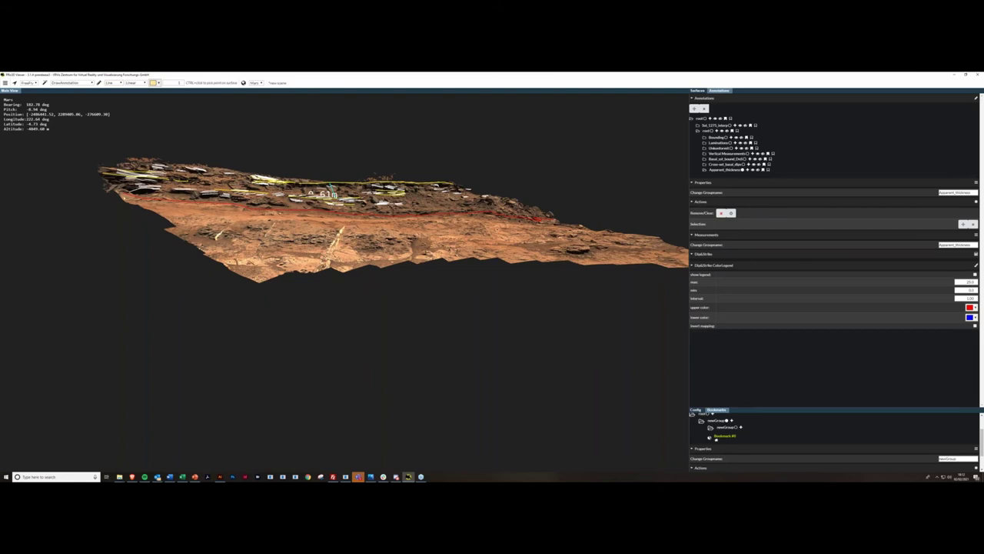
ctrl+click(143, 200)
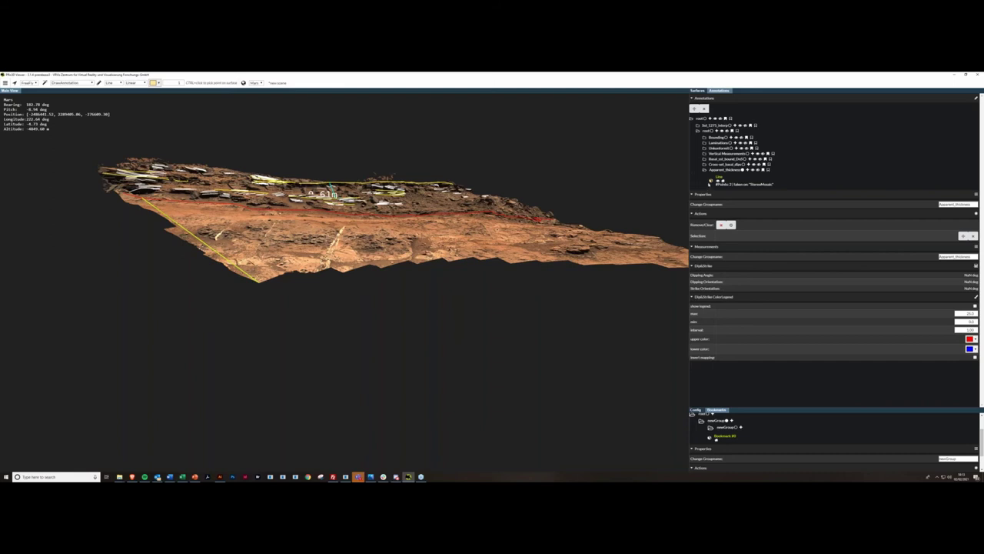
Select the new line, review its height, length and slope measurements, and examine its course across the outcrop from several angles.
click(720, 188)
scroll(907, 203, down, 2)
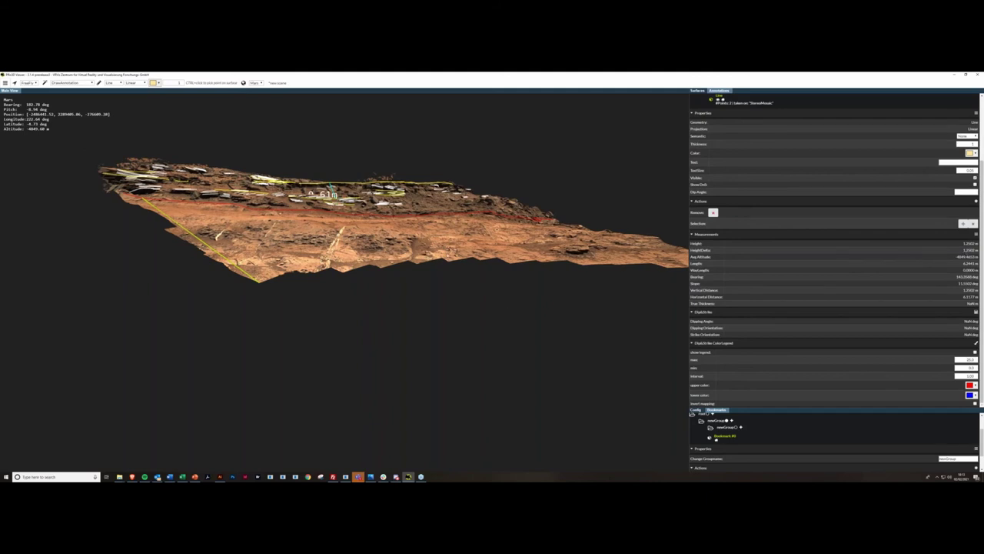
middle_drag(439, 270, 495, 143)
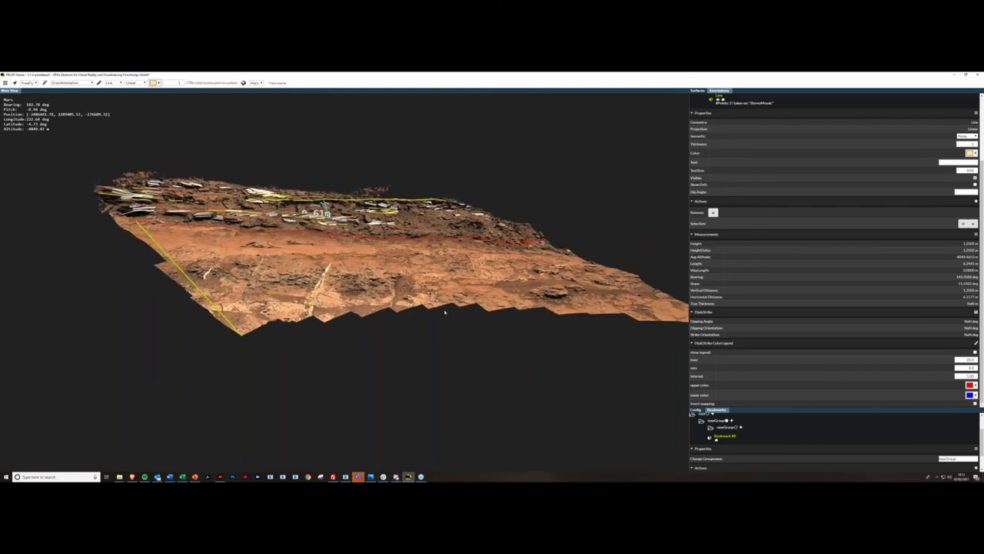
middle_drag(444, 312, 475, 169)
drag(477, 250, 412, 337)
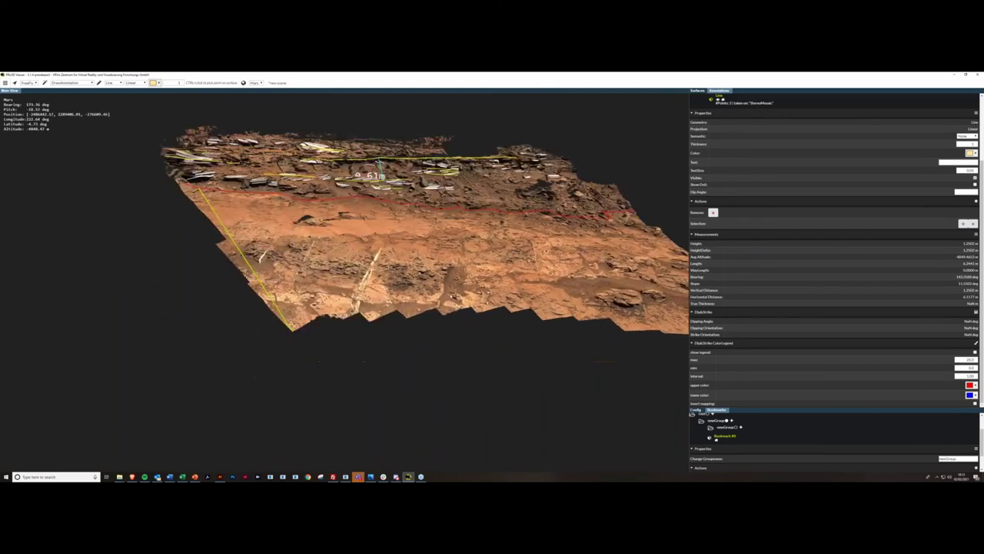
scroll(322, 243, up, 2)
scroll(321, 244, up, 2)
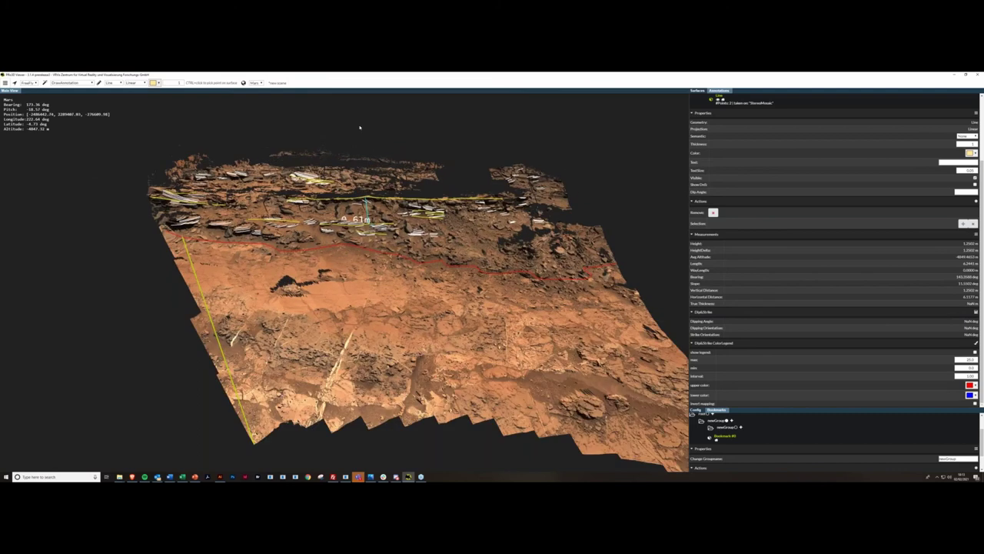
drag(362, 201, 417, 203)
middle_drag(417, 202, 473, 246)
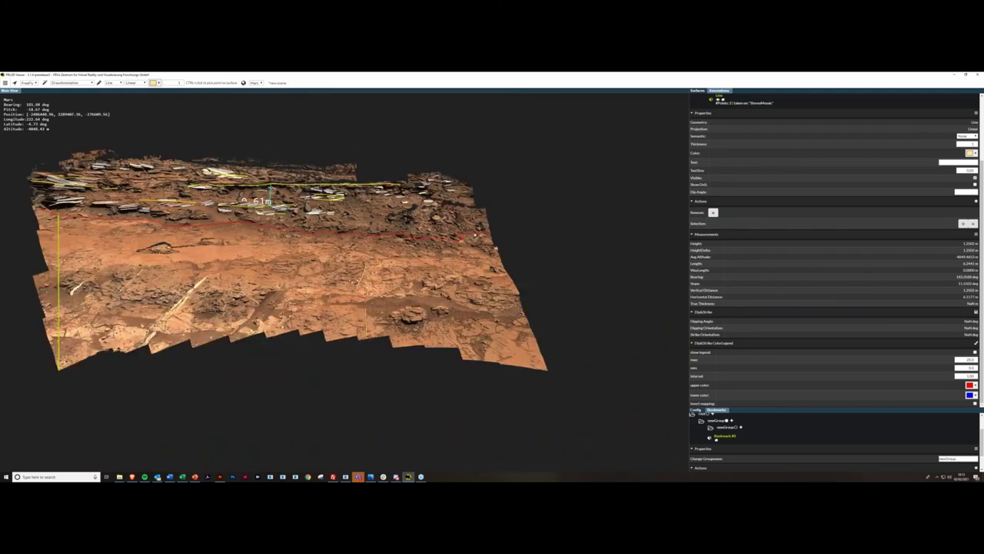
Draw three Line annotations between the red boundary and the outcrop's near edge, about 5.2 m, 4.5 m and 4.9 m long.
ctrl+click(526, 365)
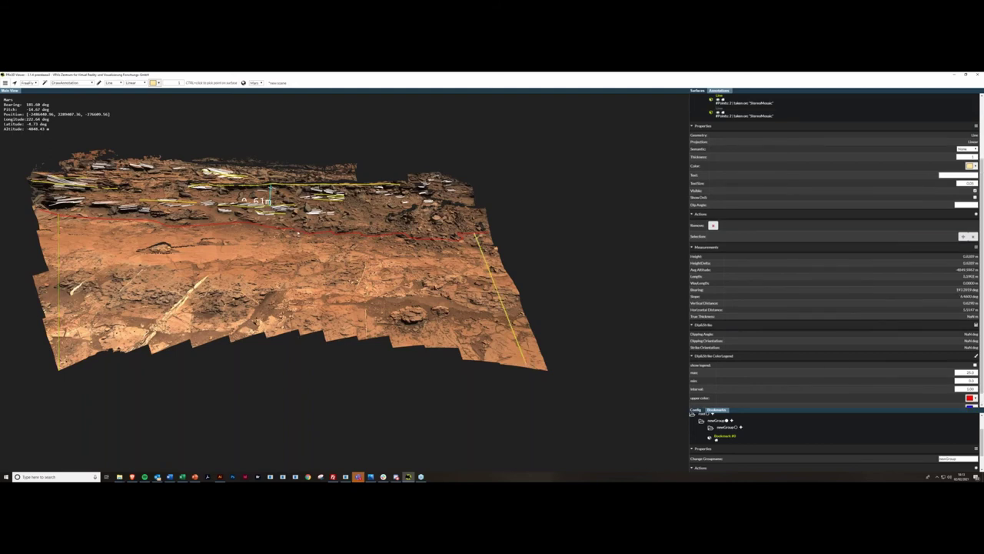
ctrl+click(298, 232)
ctrl+click(290, 330)
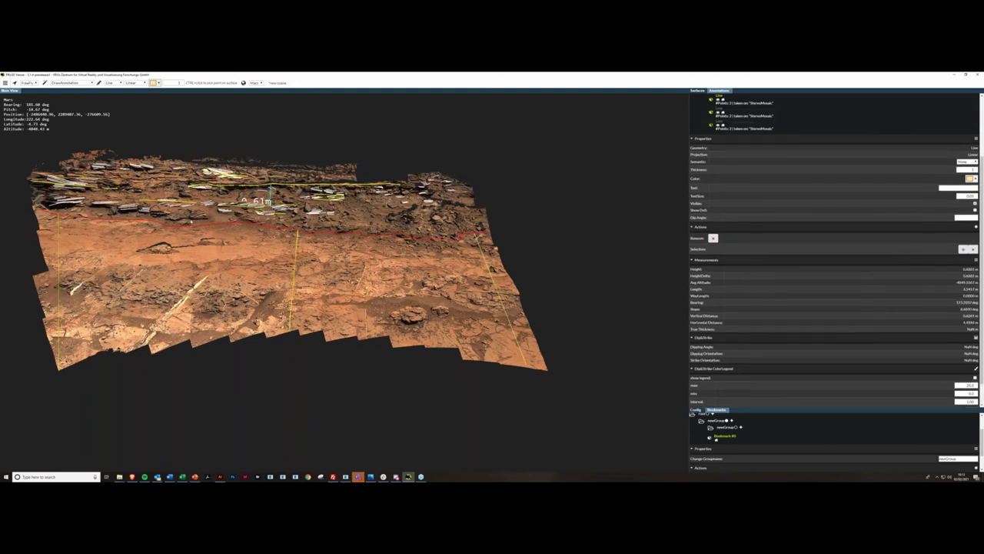
ctrl+click(190, 226)
ctrl+click(157, 351)
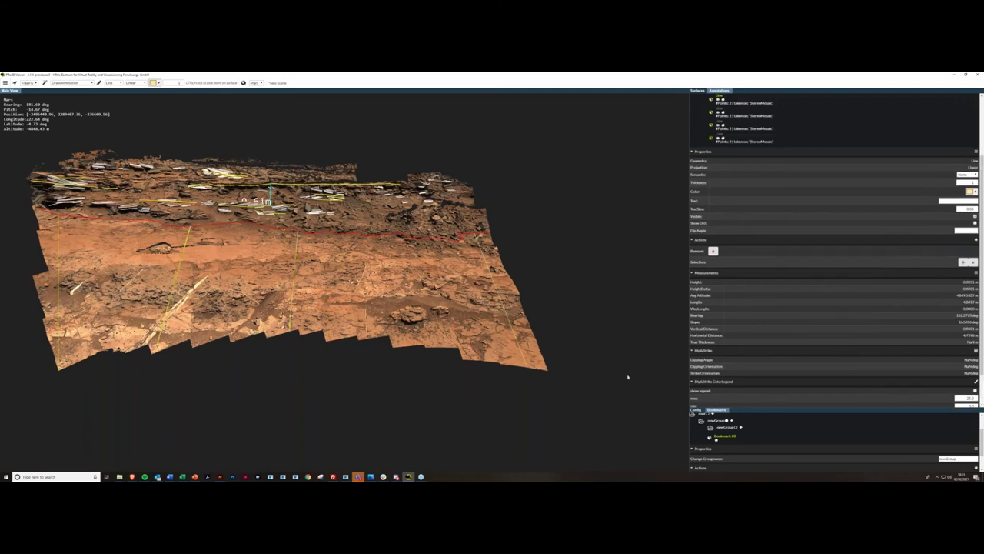
Increase the display thickness of the line just drawn.
scroll(941, 279, down, 1)
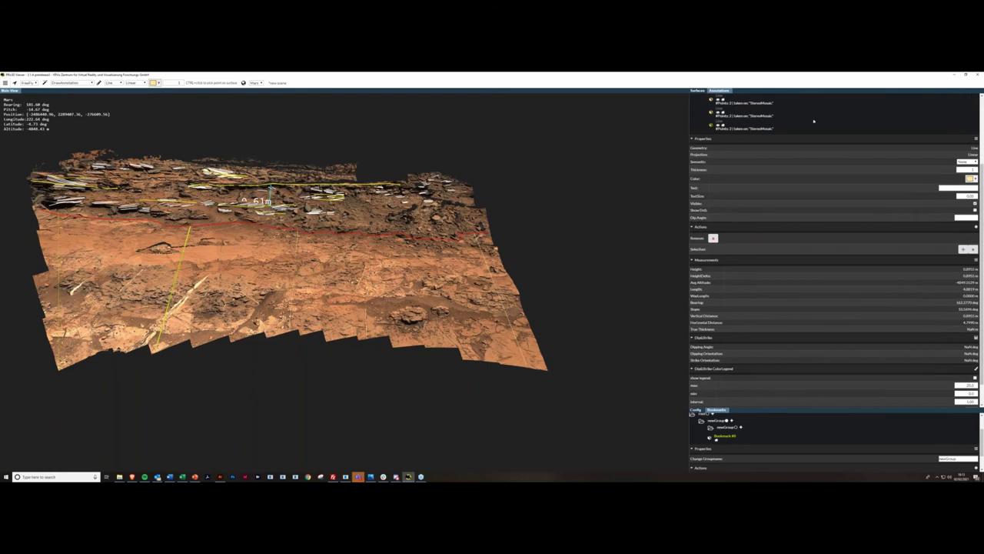
text(.5)
Draw a two-point Line about 7.3 m long from the thickened line's end at the red boundary up to the outcrop's skyline.
middle_drag(249, 231, 223, 74)
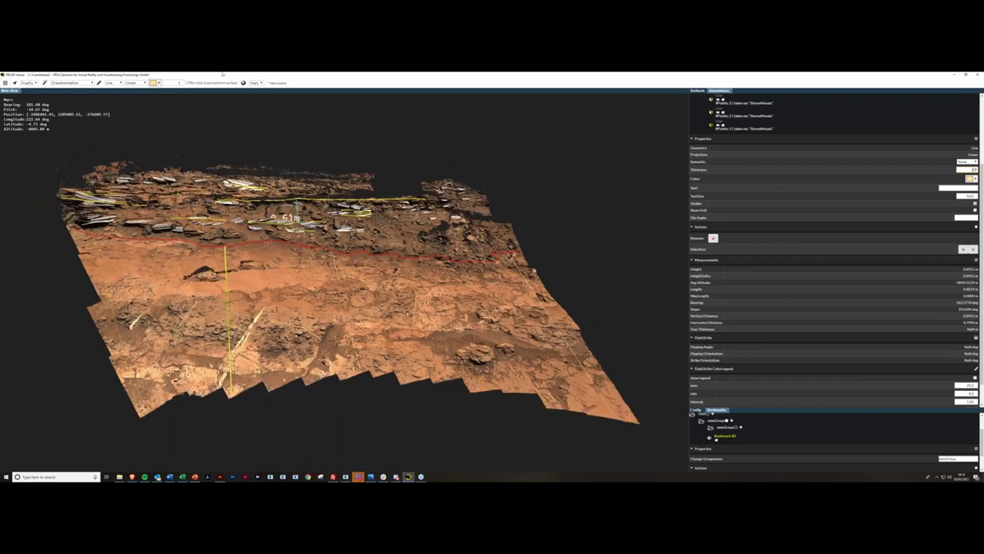
key(w)
key(w)
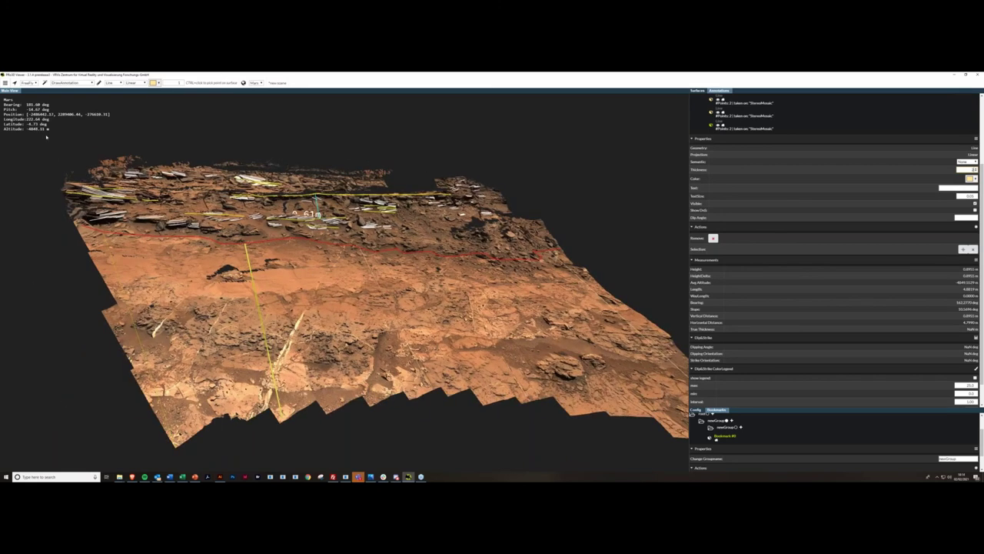
key(w)
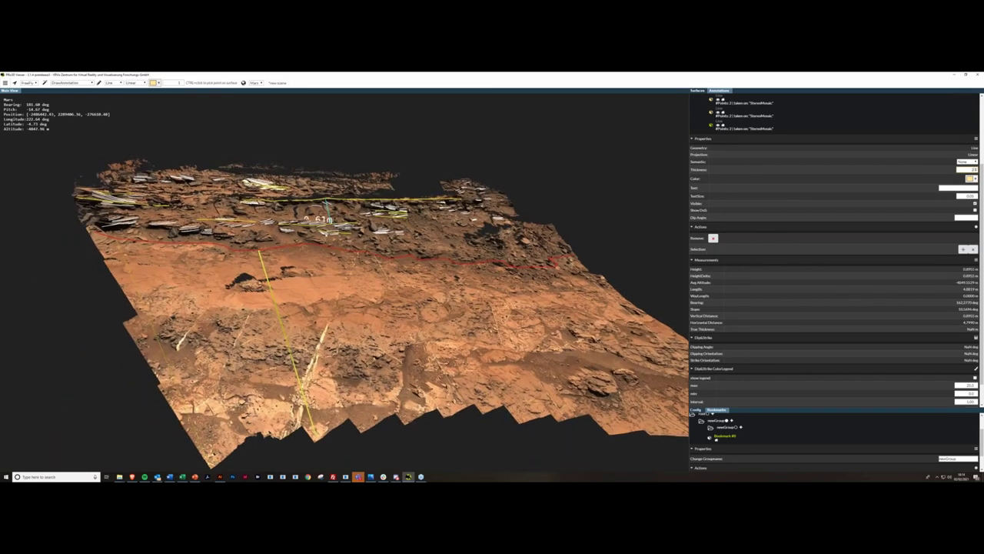
drag(350, 295, 330, 278)
middle_drag(564, 442, 472, 323)
drag(602, 387, 513, 352)
middle_drag(513, 351, 327, 202)
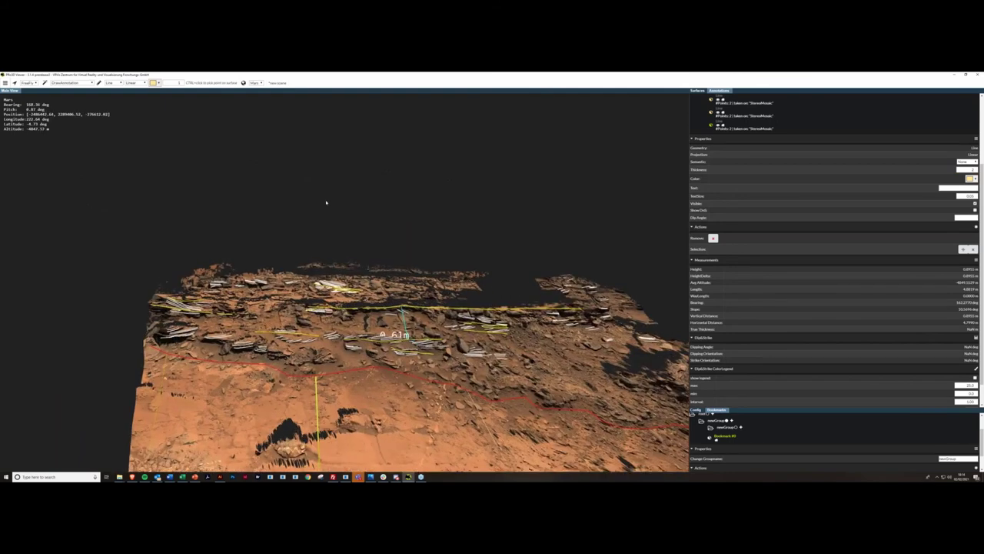
key(w)
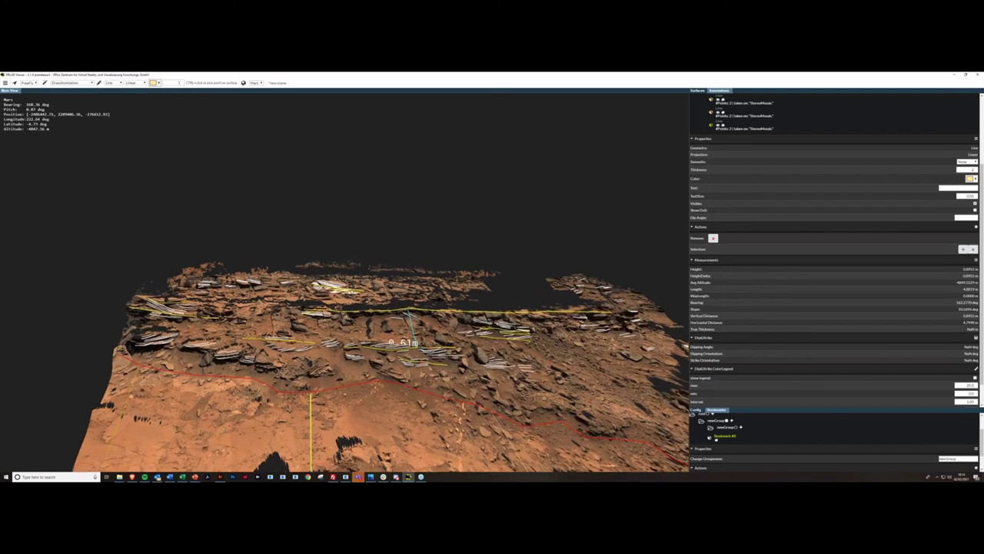
key(w)
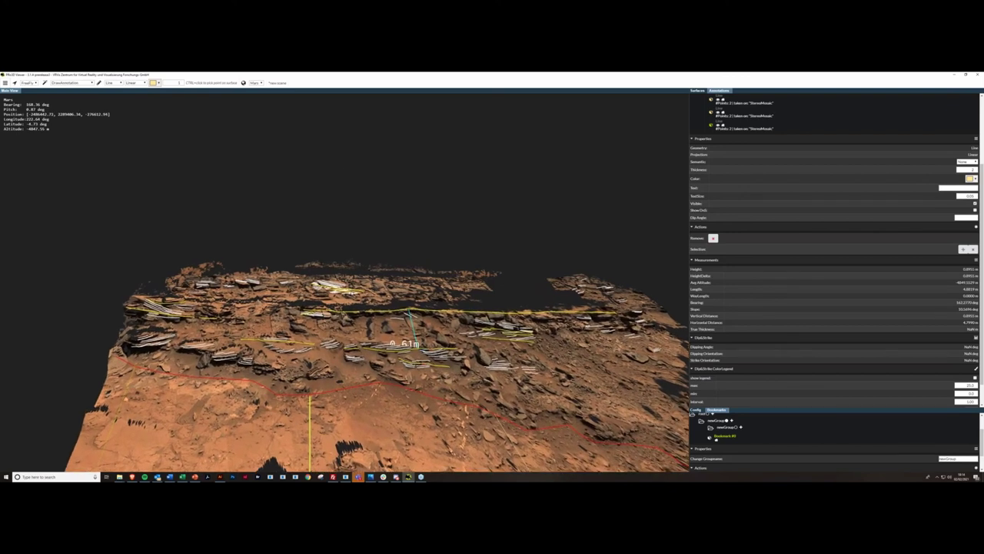
key(w)
key(w)
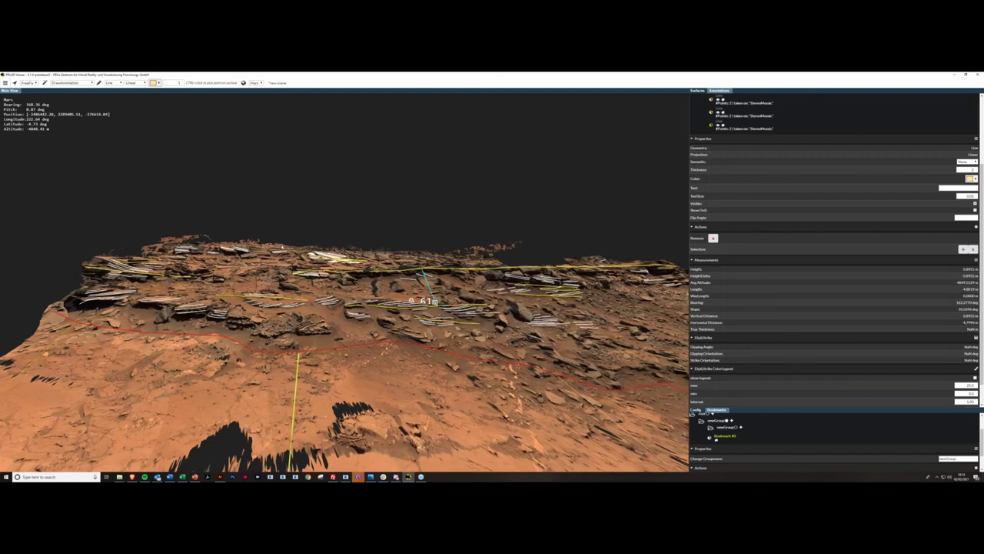
ctrl+click(282, 246)
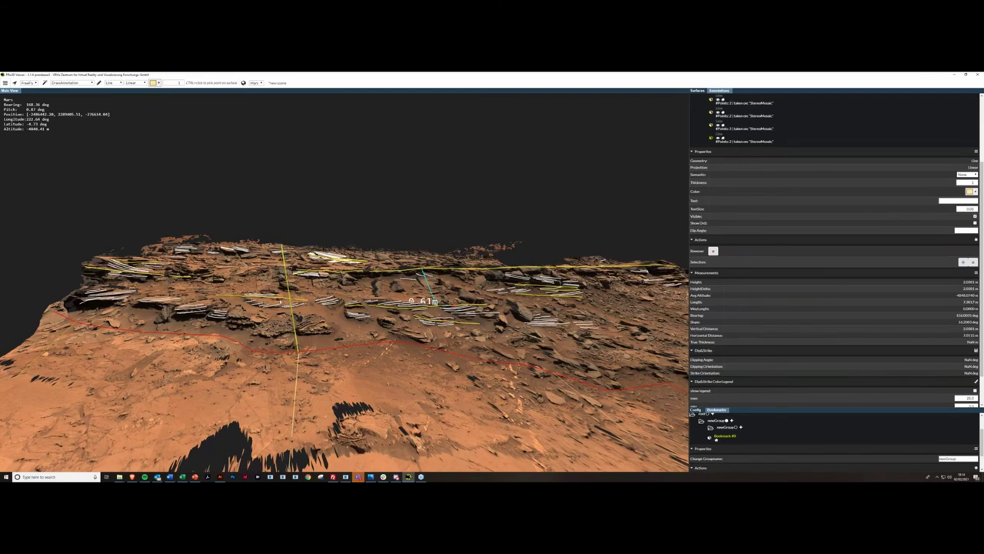
Draw two more Line annotations between the red boundary and the skyline, about 5.6 m and 11 m long, on either side of the previous one.
key(s)
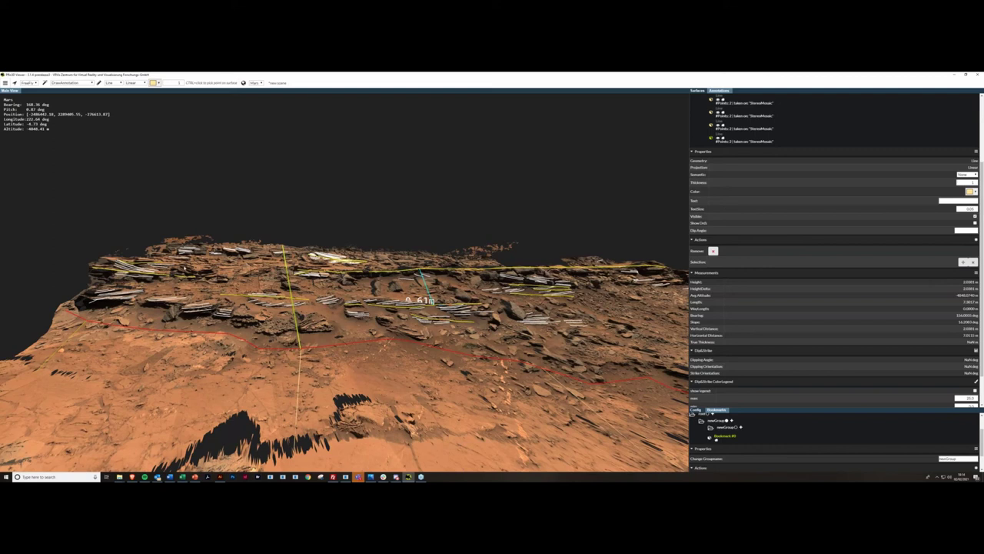
ctrl+click(158, 324)
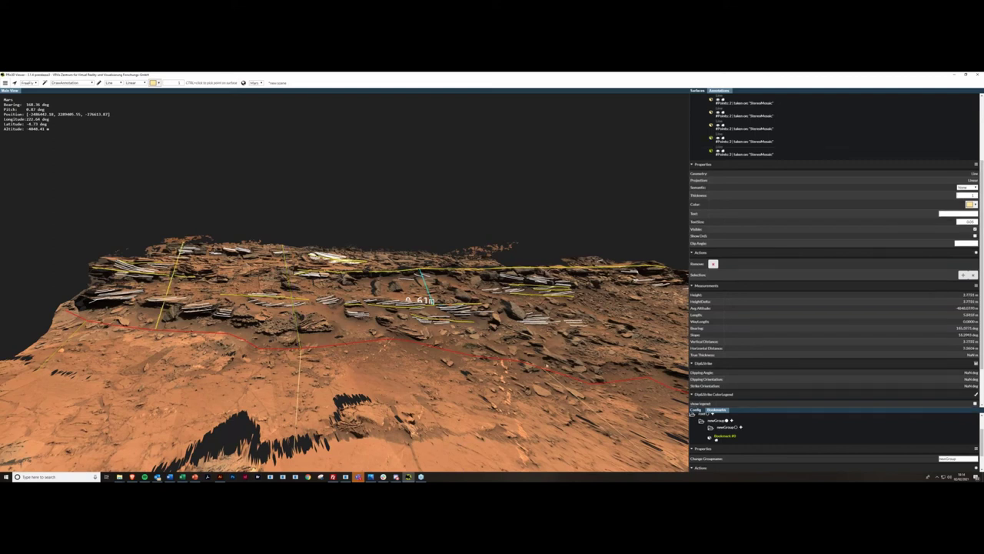
key(d)
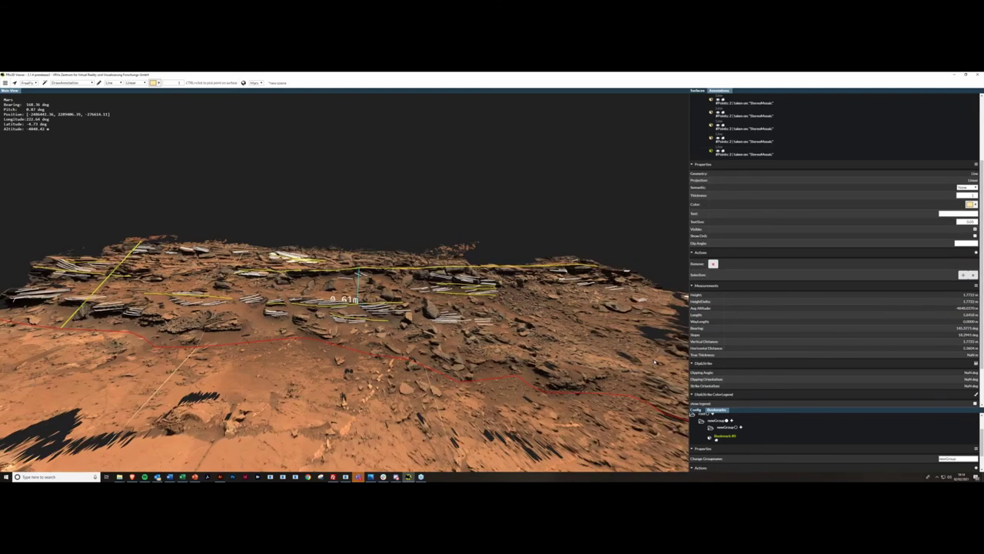
key(d)
ctrl+click(446, 258)
Select the 5.2 m line in the Apparent_thickness group and review its height, length and slope measurements.
mouse_move(182, 476)
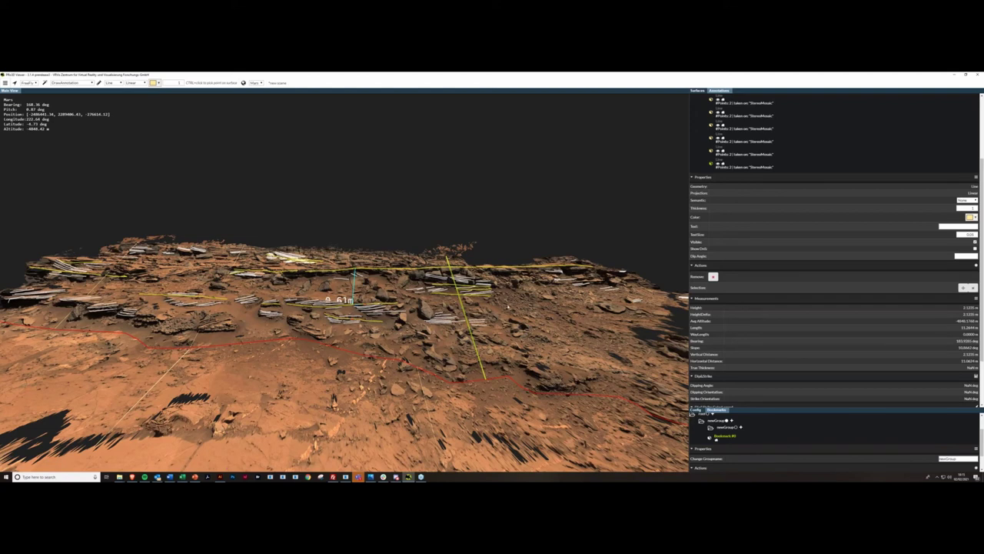
scroll(508, 307, down, 2)
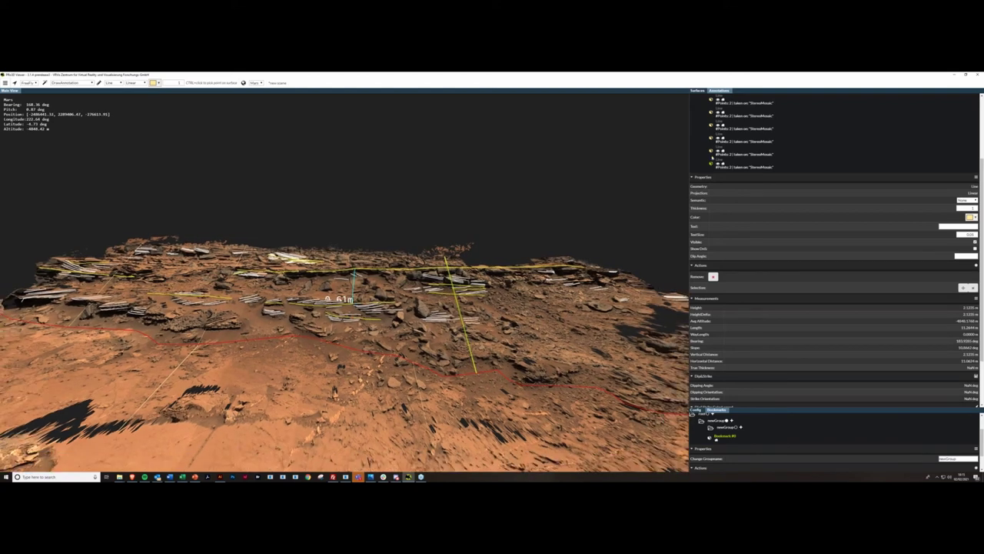
click(712, 152)
click(712, 153)
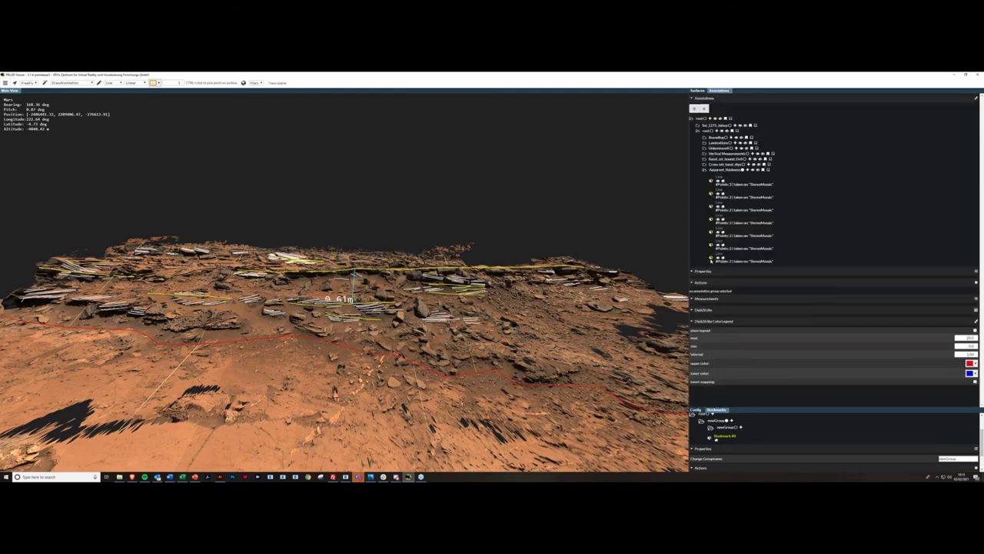
click(711, 258)
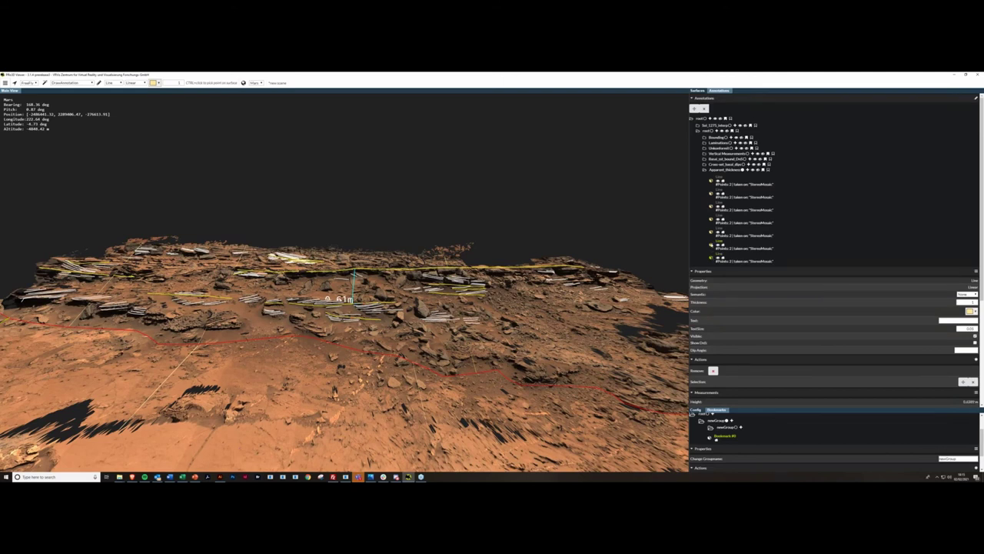
scroll(752, 225, down, 1)
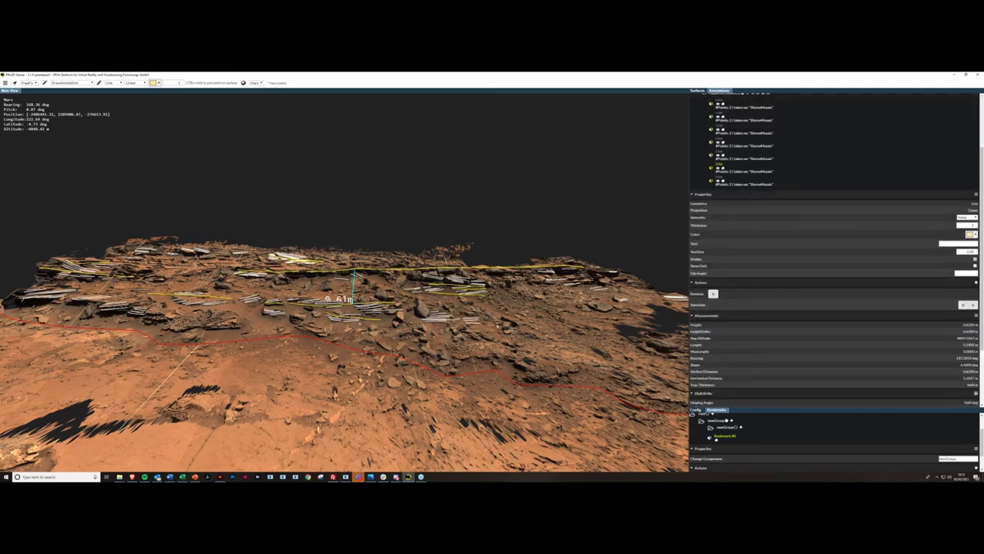
right_drag(497, 326, 507, 369)
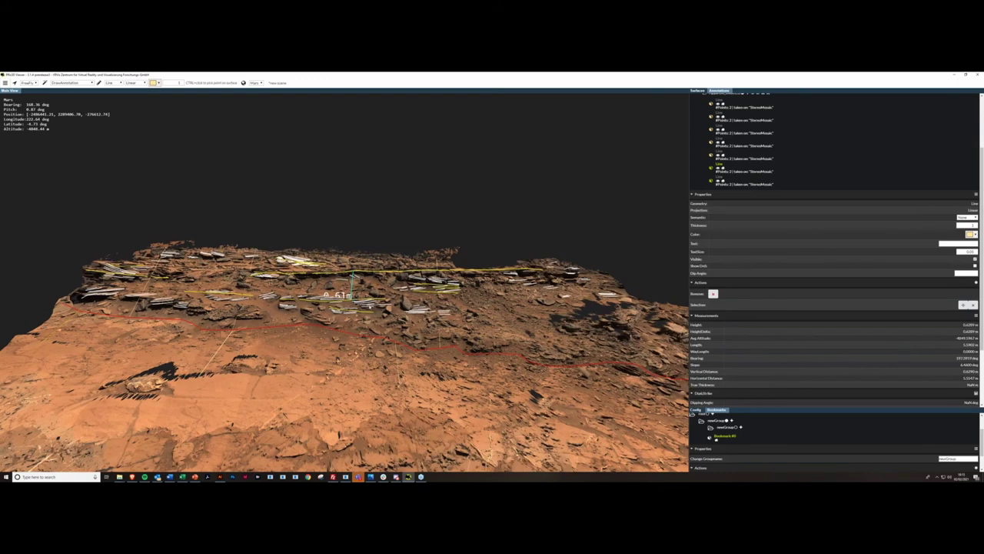
right_drag(370, 329, 367, 344)
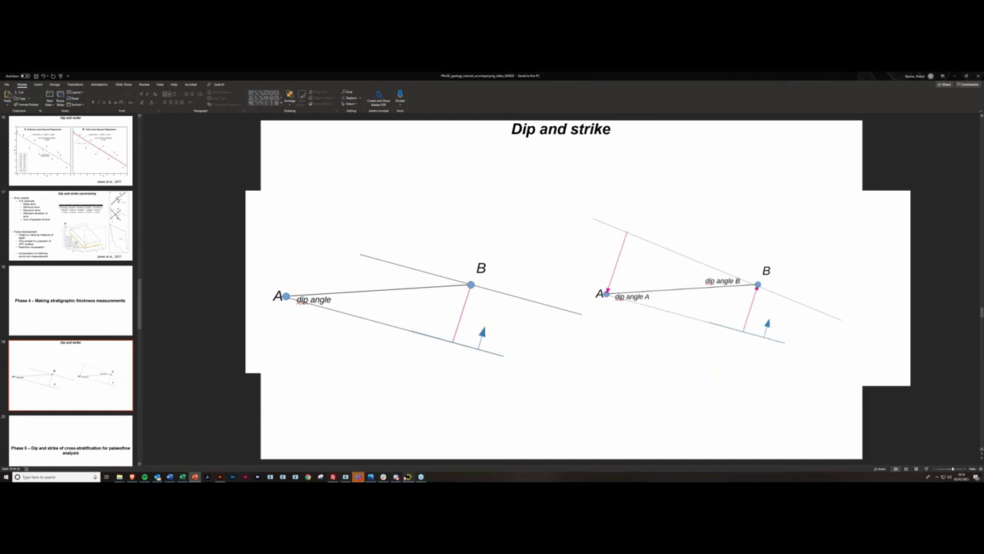
Compare the PRo3D line measurements with the dip-angle diagram on the PowerPoint Dip and strike slide, and return to PRo3D.
click(409, 477)
scroll(884, 328, up, 2)
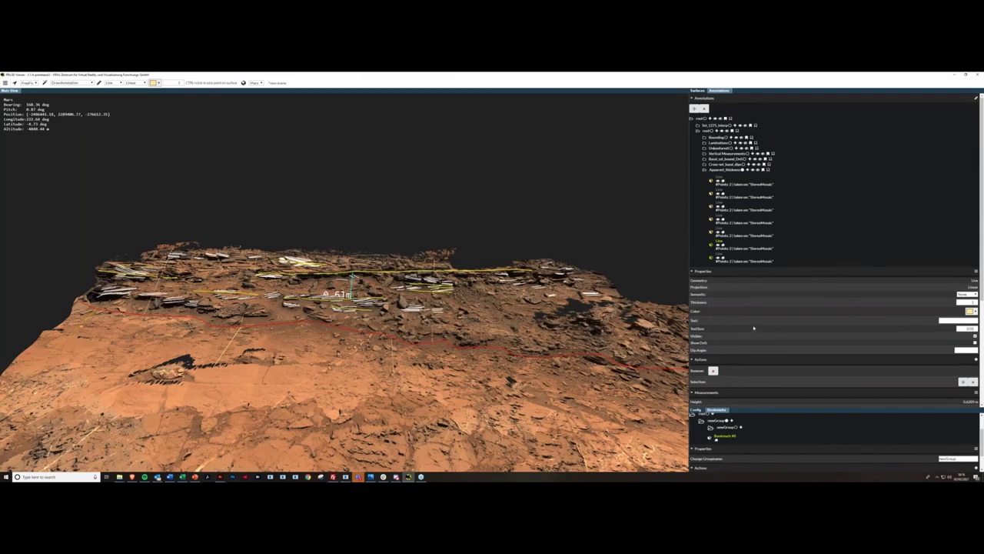
scroll(810, 330, down, 1)
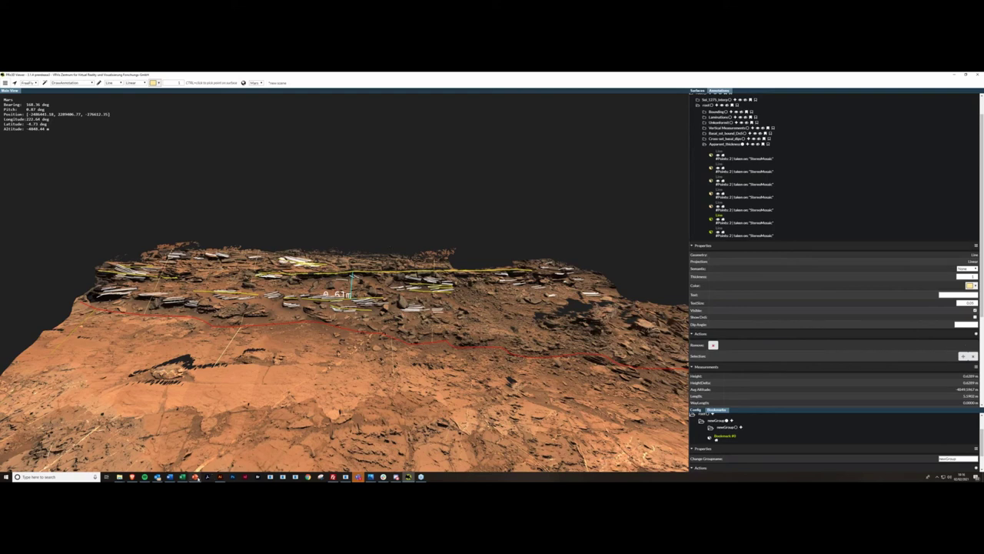
click(197, 477)
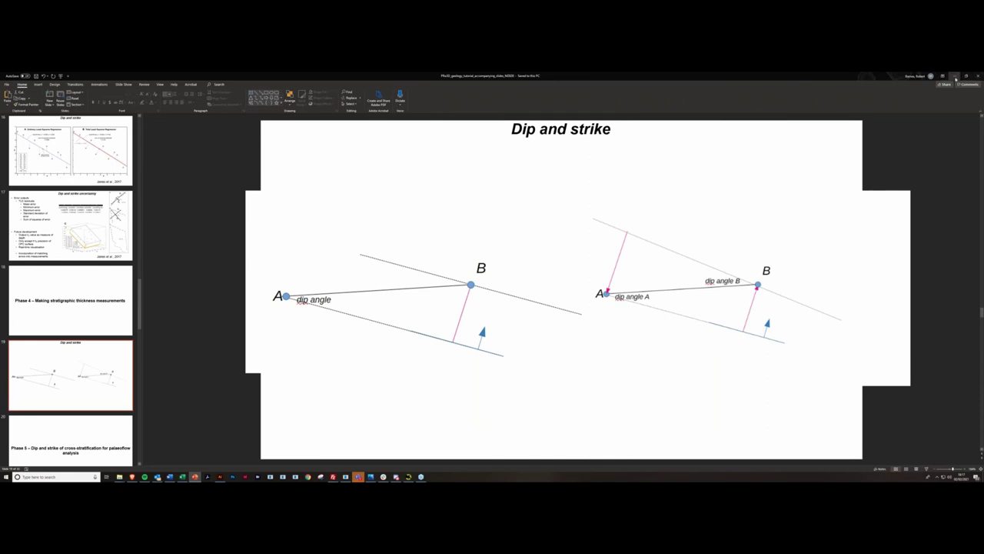
click(955, 76)
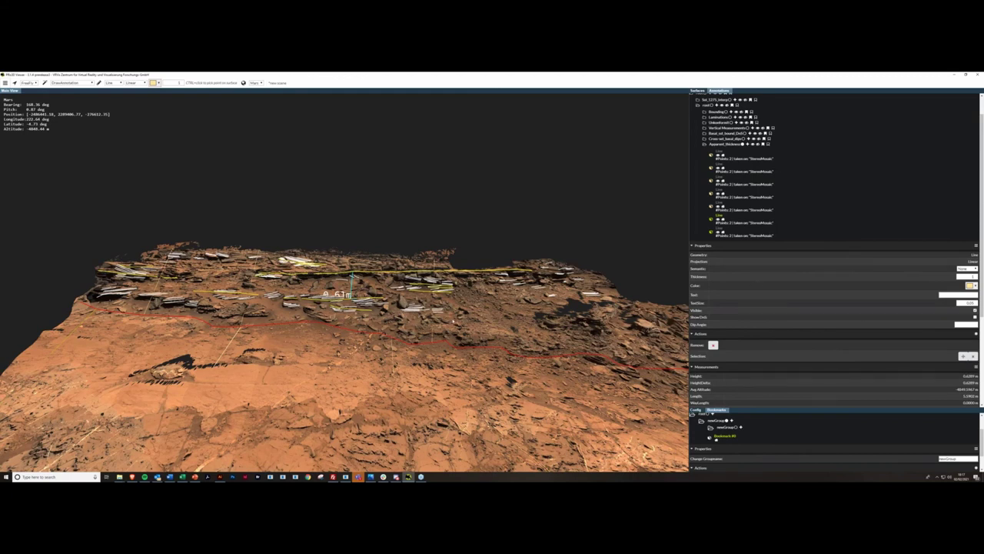
Draw a two-point Line about 0.15 m long down the face of the layered rock ledge just below the upper yellow boundary.
scroll(434, 256, up, 2)
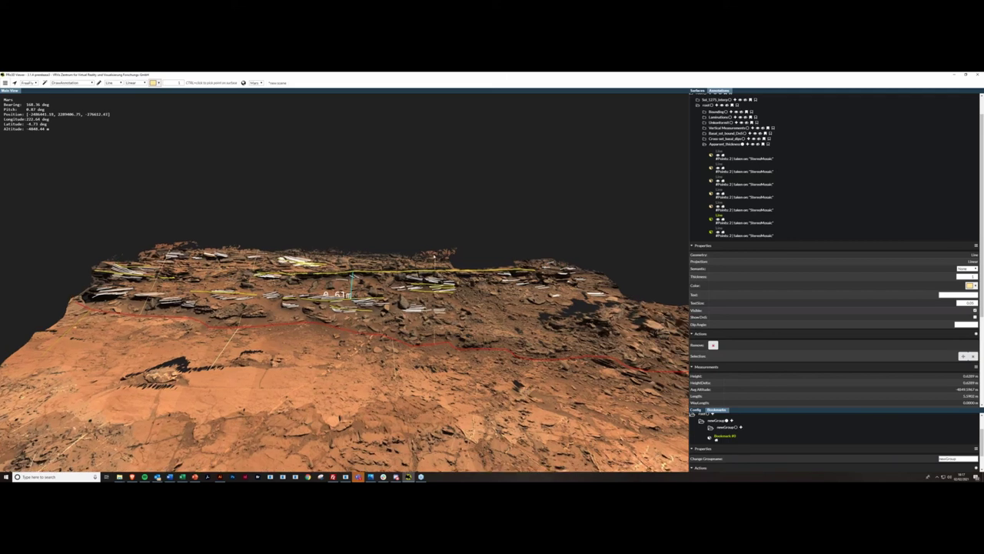
key(w)
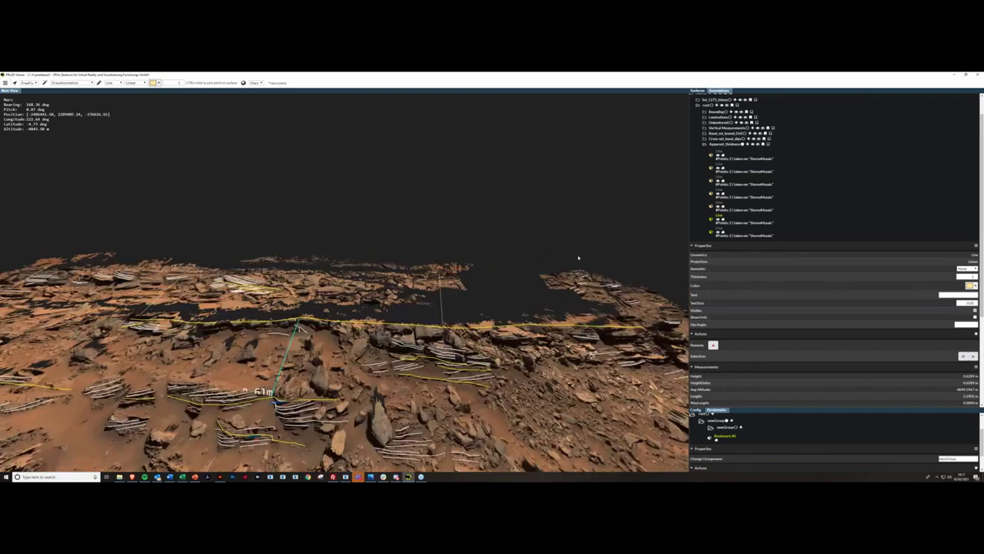
key(w)
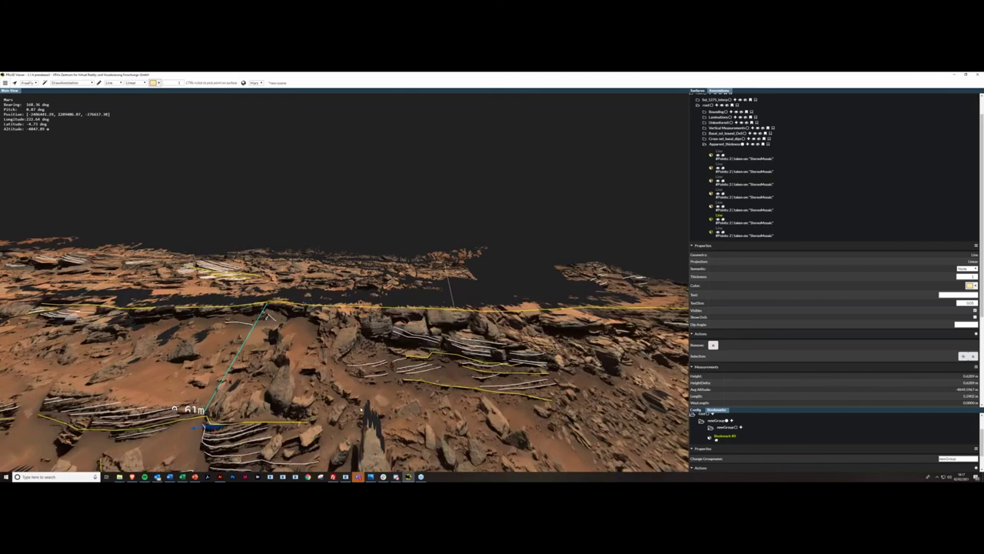
key(w)
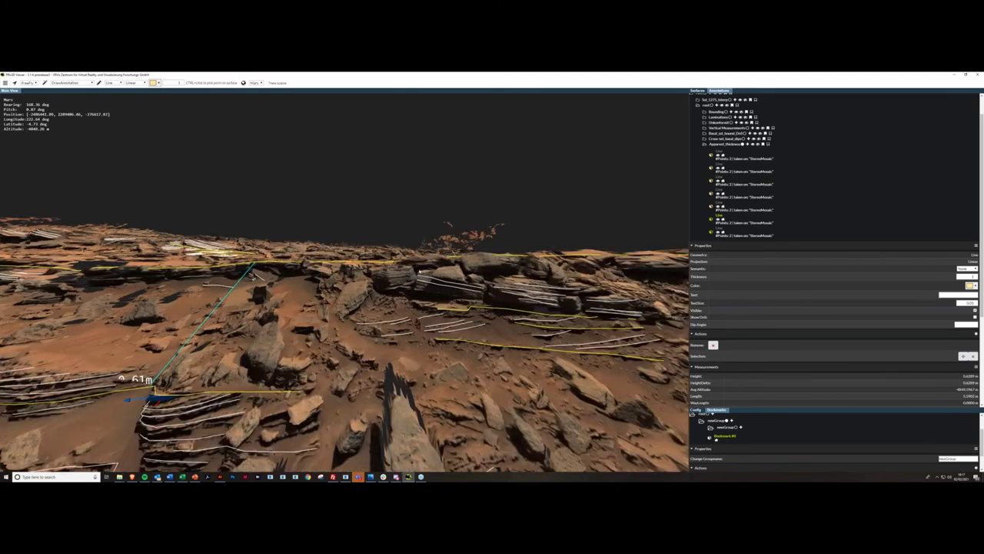
key(w)
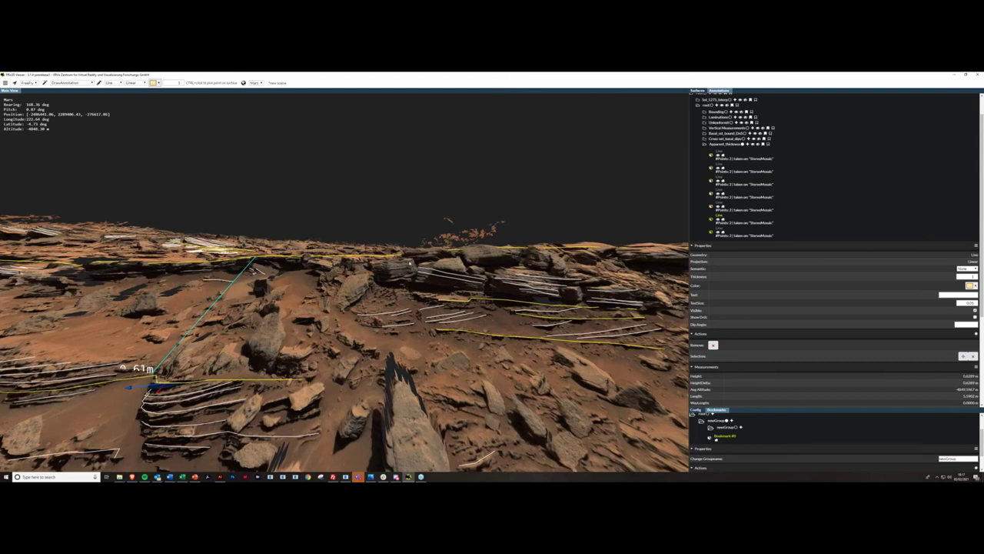
ctrl+click(410, 262)
ctrl+click(410, 276)
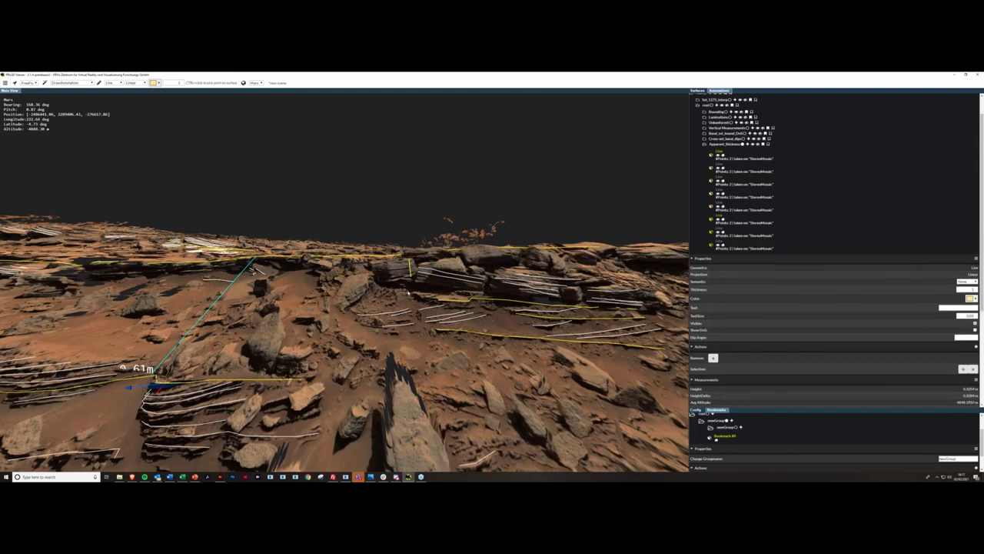
Review the short line's height, length and slope measurements and examine its position on the ledge from another angle.
middle_drag(401, 281, 408, 286)
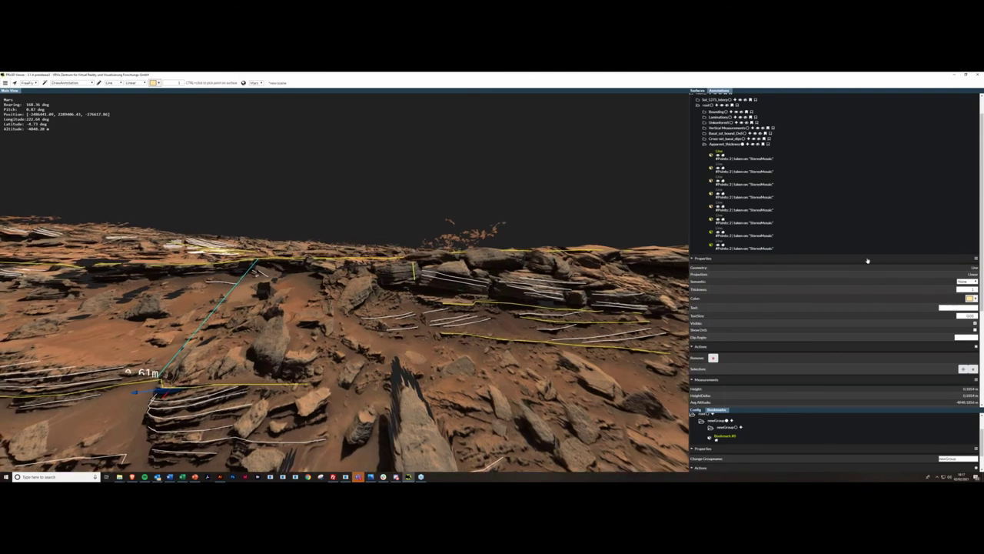
scroll(868, 260, down, 4)
drag(482, 348, 496, 350)
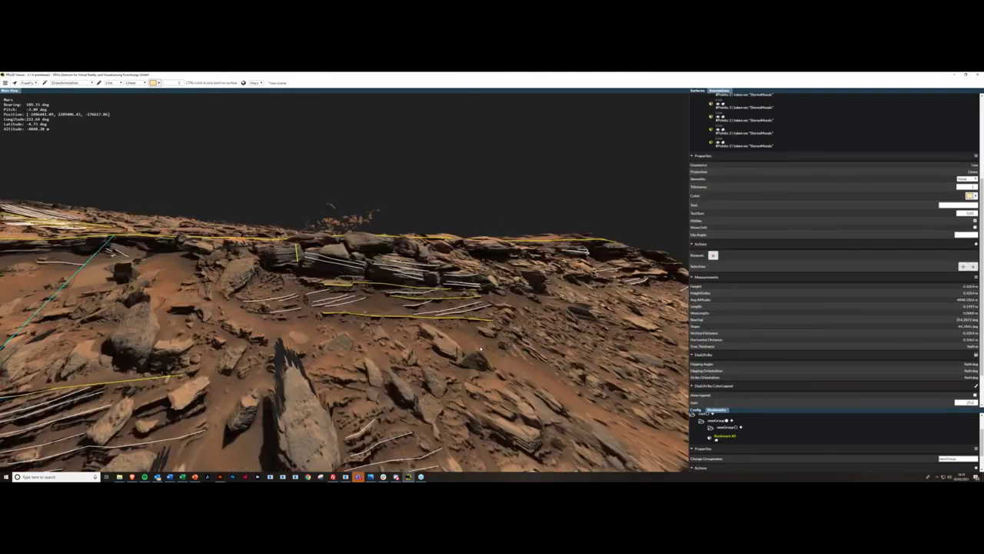
middle_drag(480, 348, 519, 357)
scroll(519, 308, up, 3)
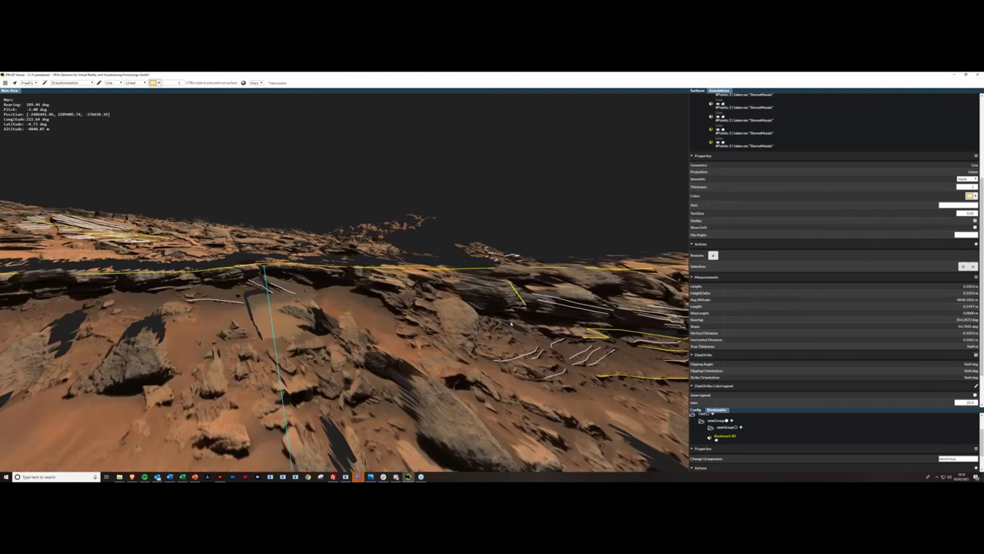
Examine the short two-point line against the ledge's layering from close up and from farther back.
scroll(528, 297, up, 3)
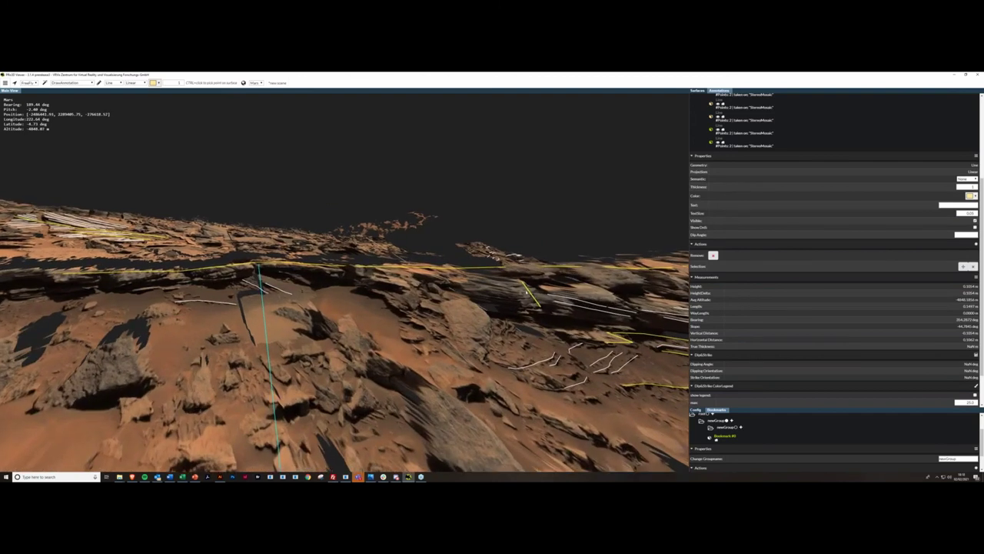
drag(511, 289, 525, 293)
scroll(525, 293, up, 5)
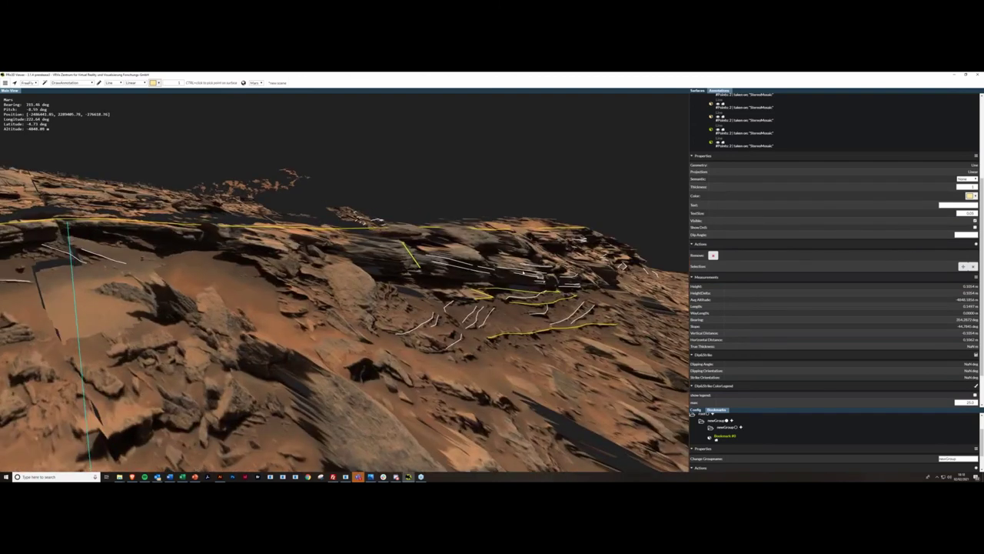
middle_drag(452, 294, 437, 316)
key(w)
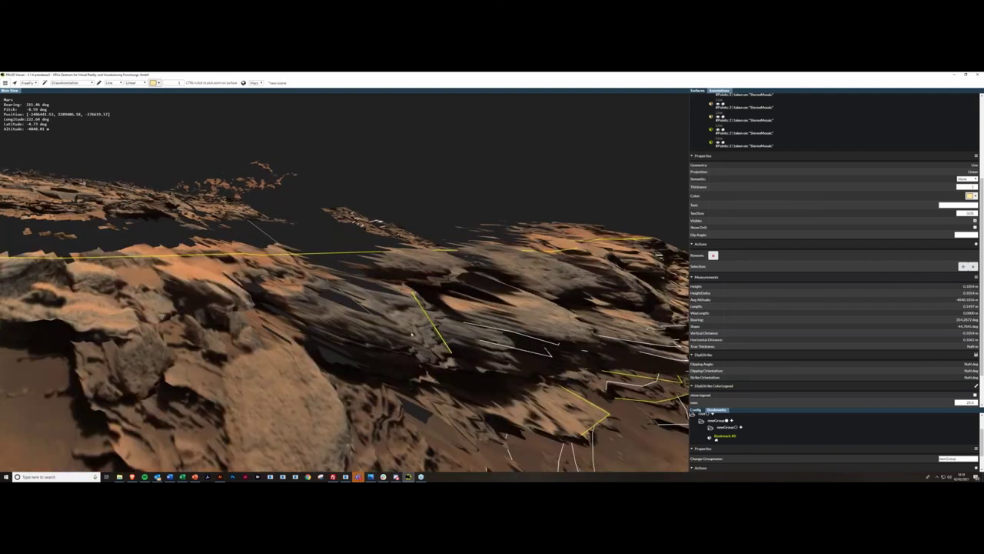
key(s)
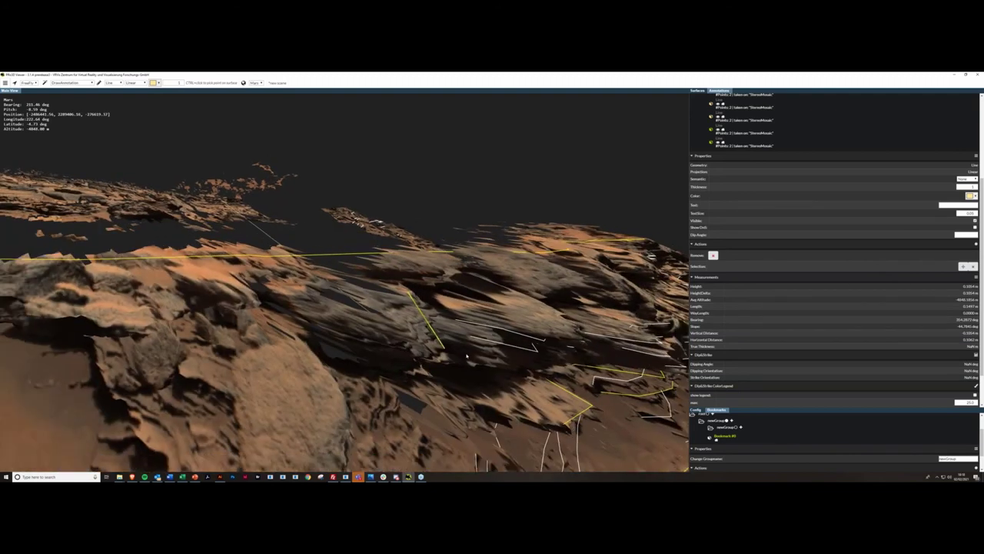
drag(445, 339, 429, 339)
key(s)
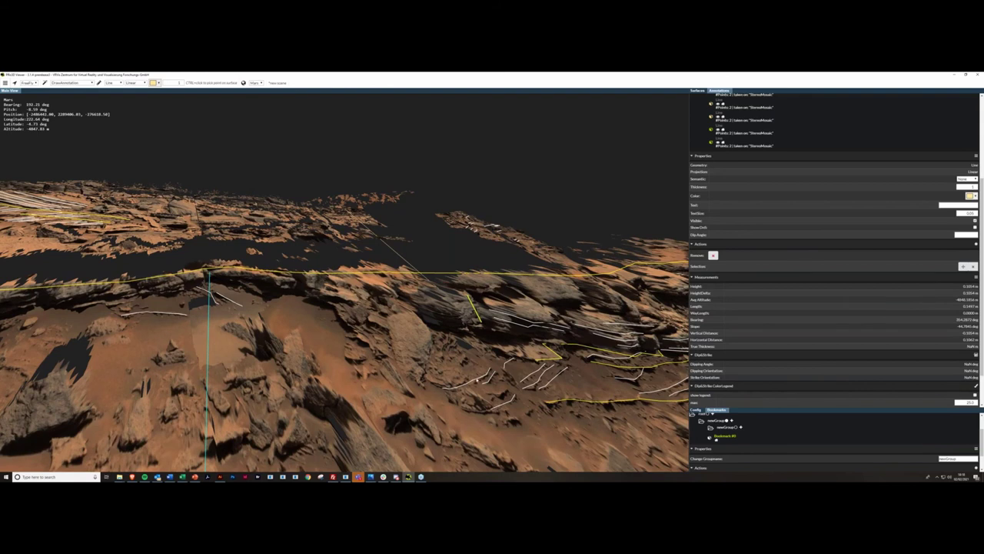
Draw a two-point Line about 0.18 m long between the two lower yellow boundaries below the layered ledge.
key(s)
key(s)
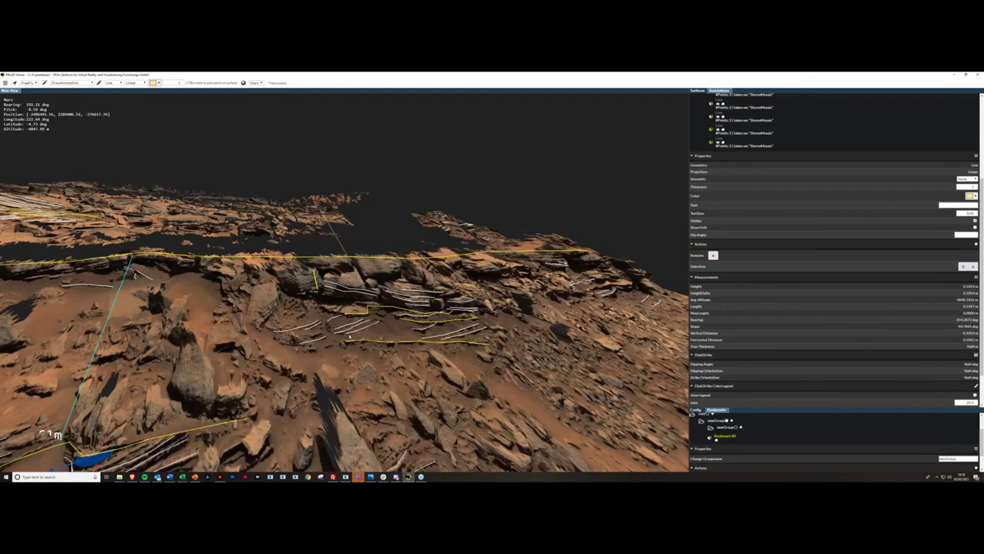
key(s)
middle_drag(351, 339, 332, 310)
ctrl+click(418, 288)
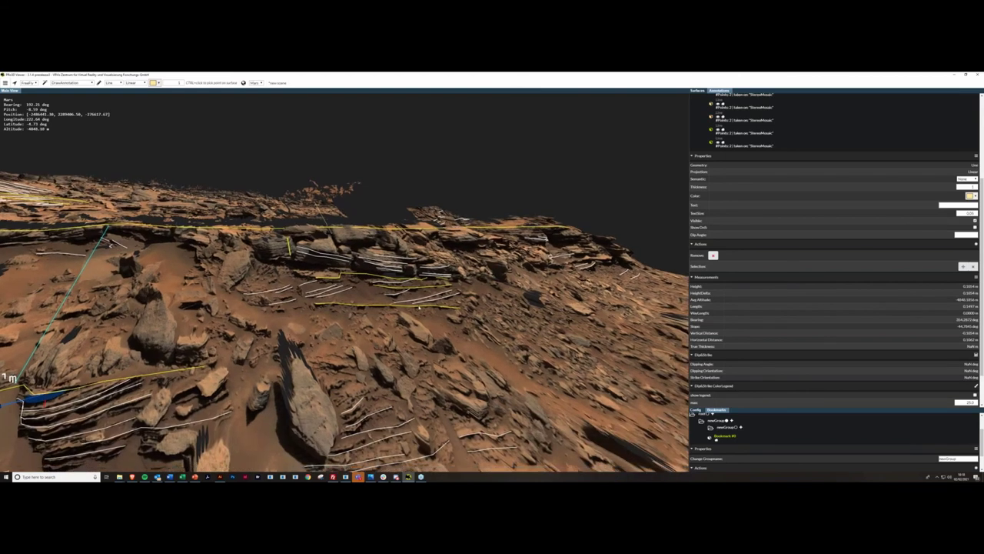
ctrl+click(419, 305)
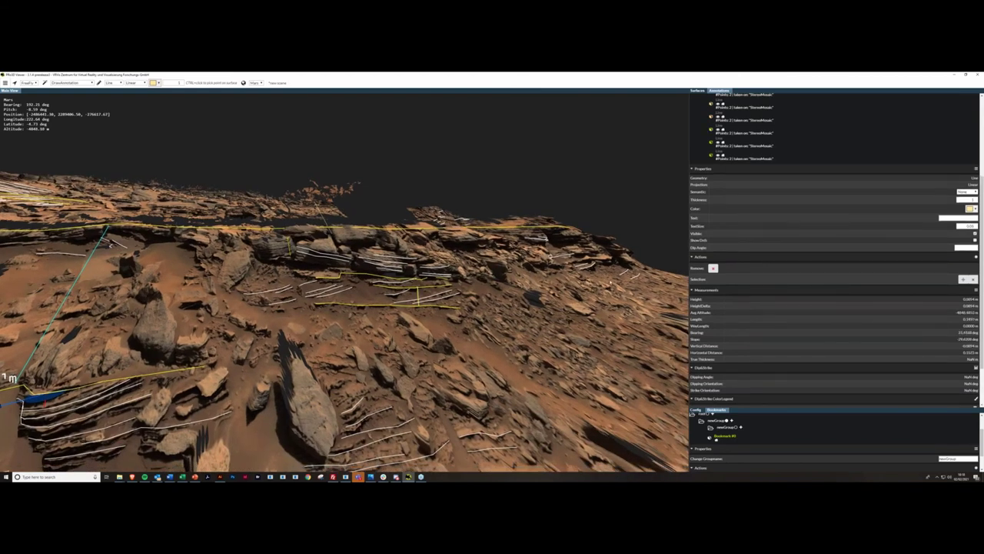
Draw a two-point Line about 7 mm long across the fine layers above the white lamination traces on the ledge.
key(s)
key(w)
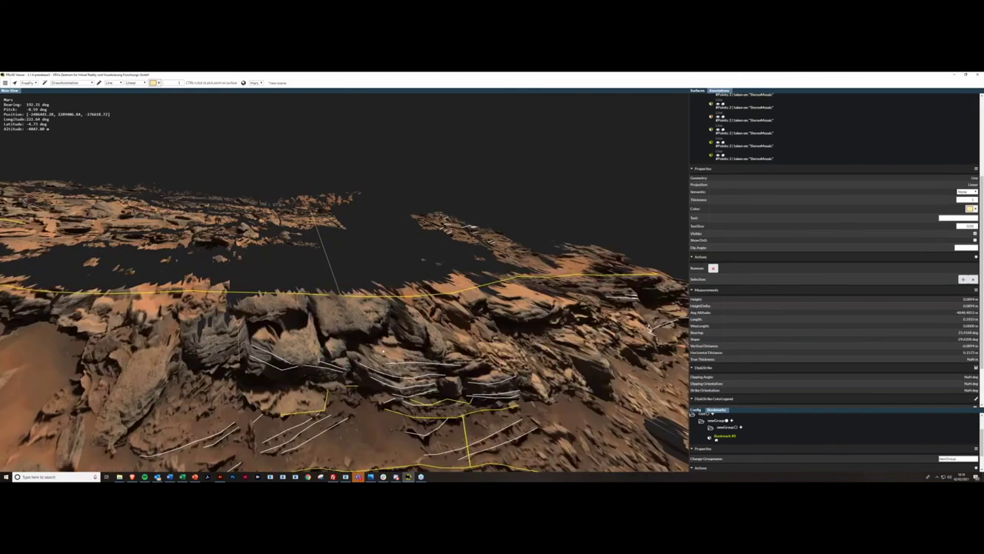
key(w)
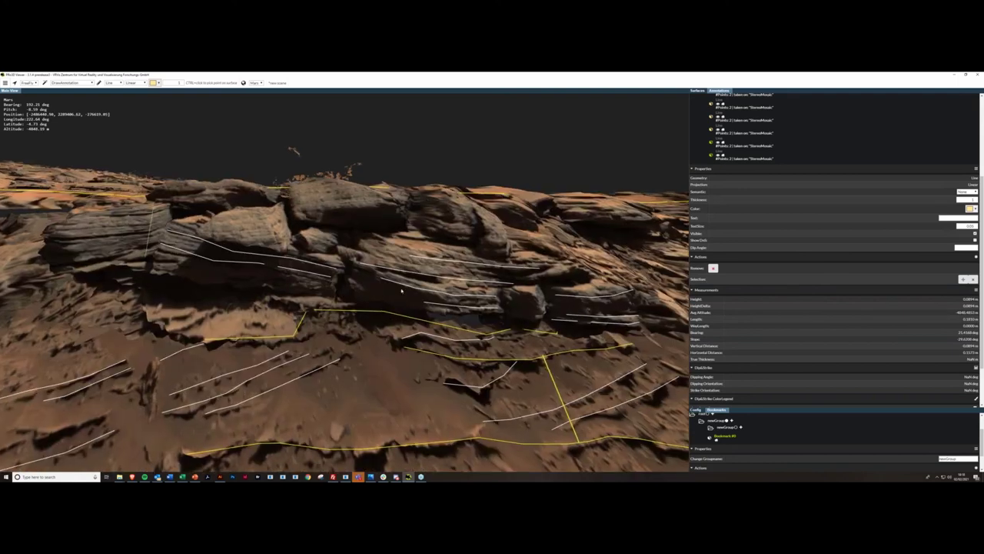
ctrl+click(410, 240)
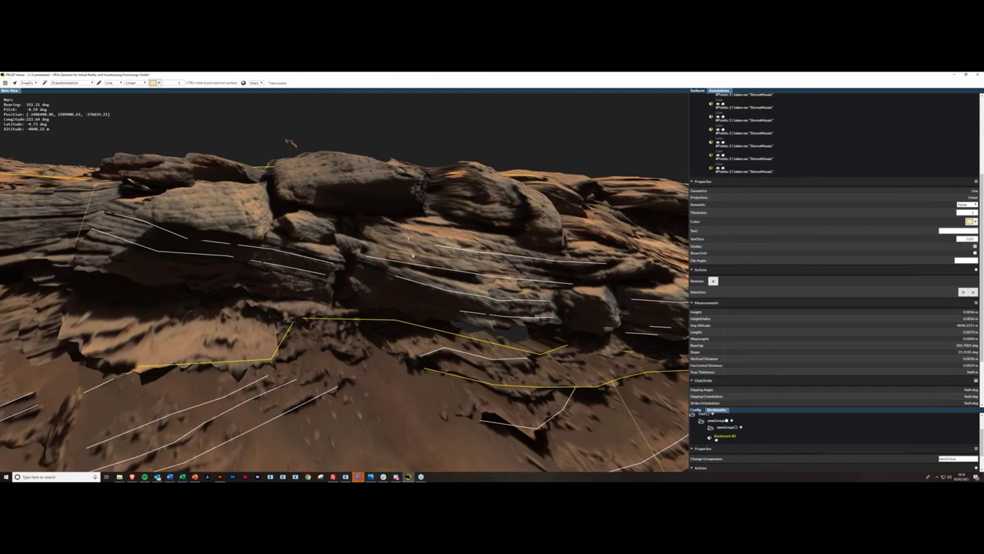
Examine the tiny line on the ledge from the side and compare it with the annotations across the wider outcrop.
key(w)
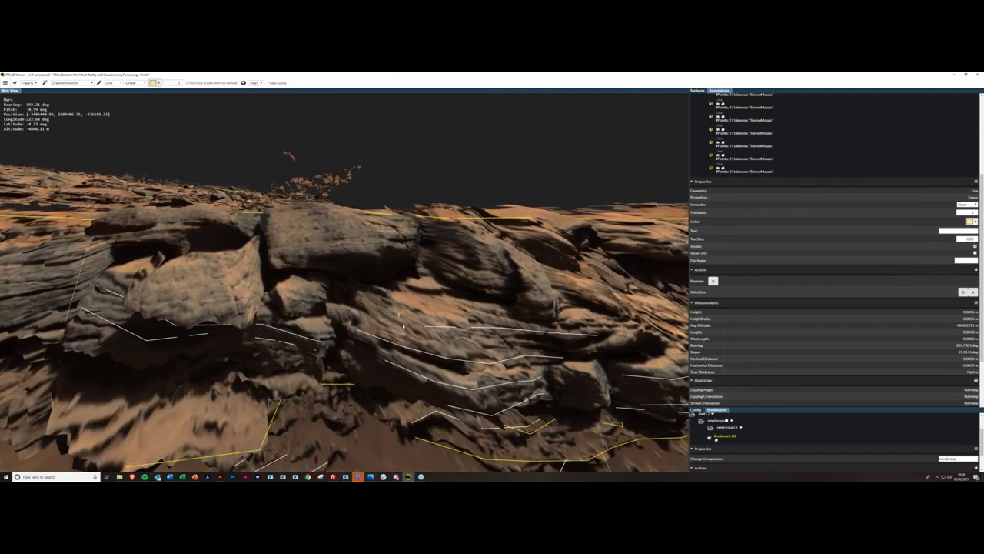
drag(401, 307, 451, 313)
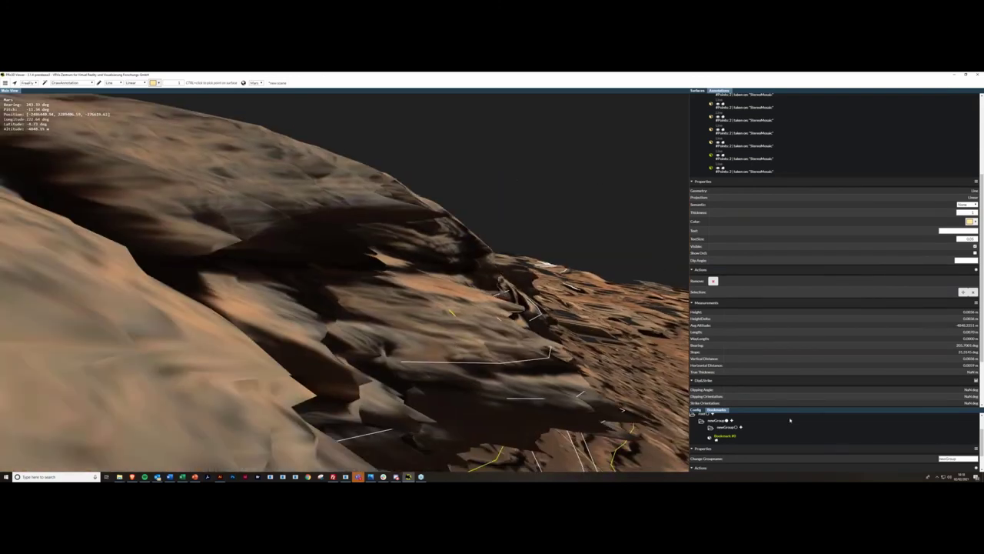
drag(546, 353, 510, 407)
scroll(490, 341, down, 3)
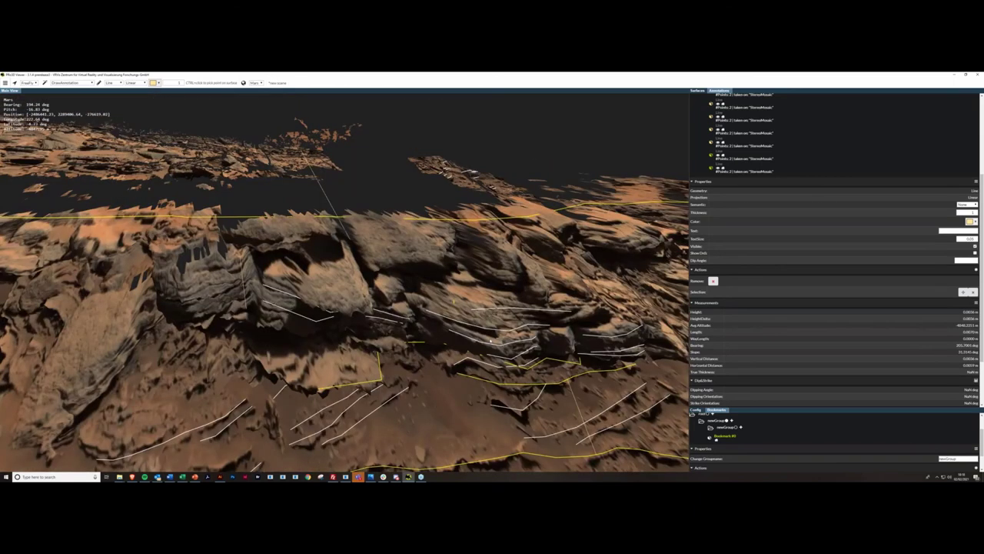
scroll(490, 341, down, 3)
scroll(496, 307, down, 2)
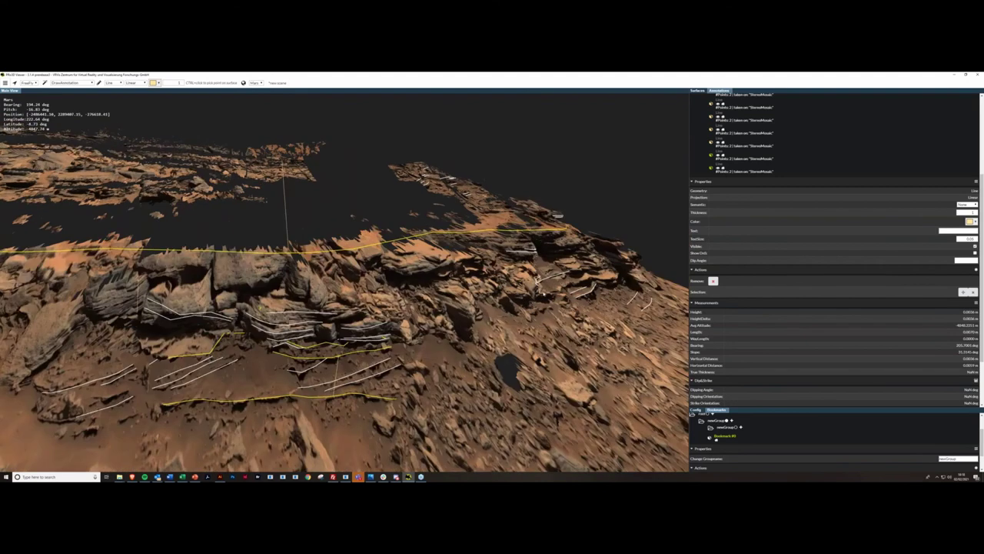
drag(513, 293, 485, 294)
right_drag(485, 294, 462, 387)
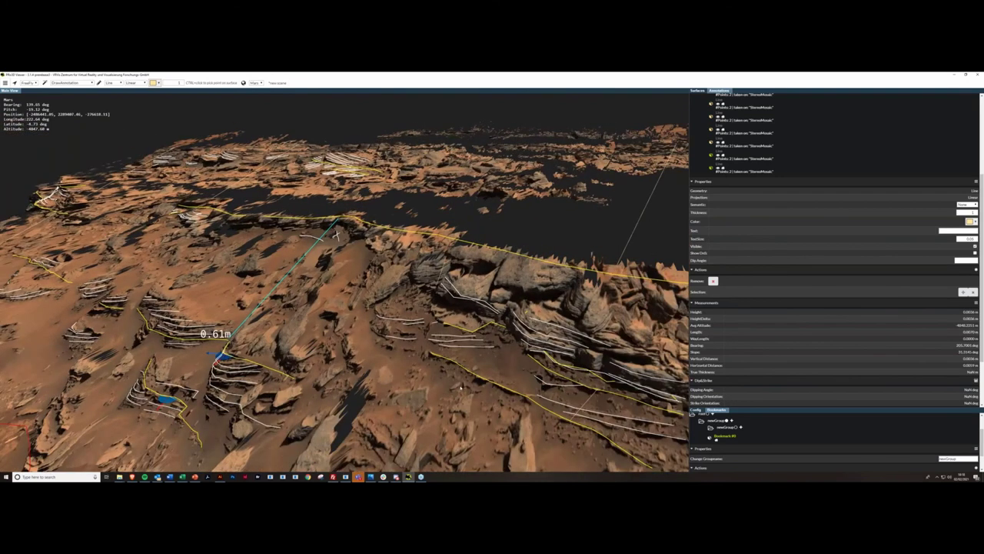
scroll(462, 389, down, 2)
drag(441, 277, 425, 195)
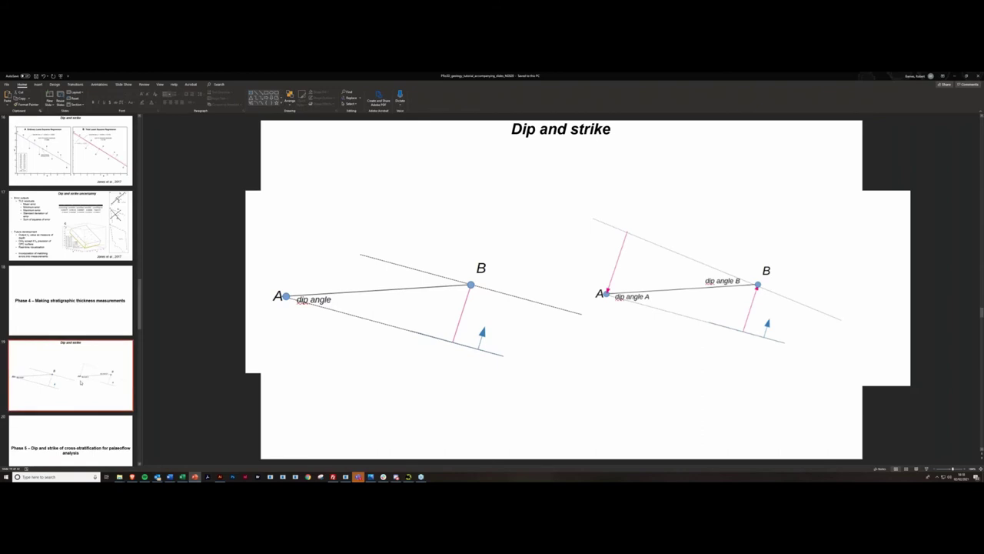
Look up the Phase 5 cross-stratification slide in the PowerPoint deck and return to the PRo3D outcrop view.
scroll(103, 209, down, 5)
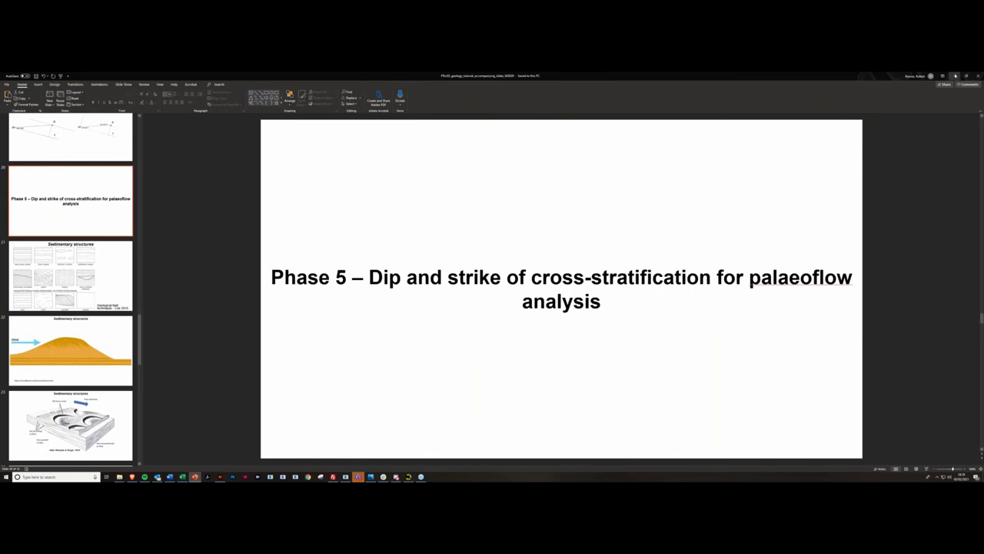
click(954, 76)
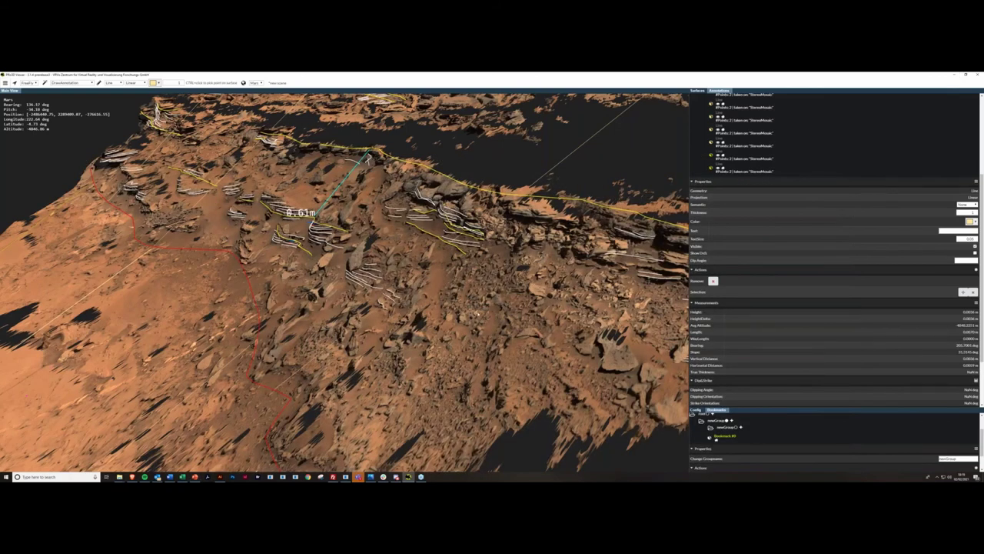
drag(478, 314, 450, 394)
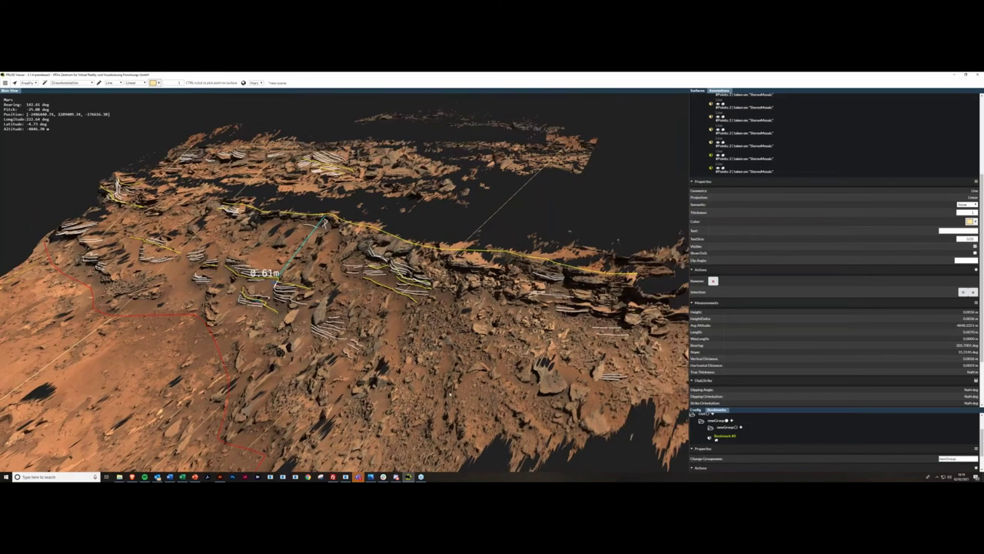
click(5, 83)
mouse_move(9, 103)
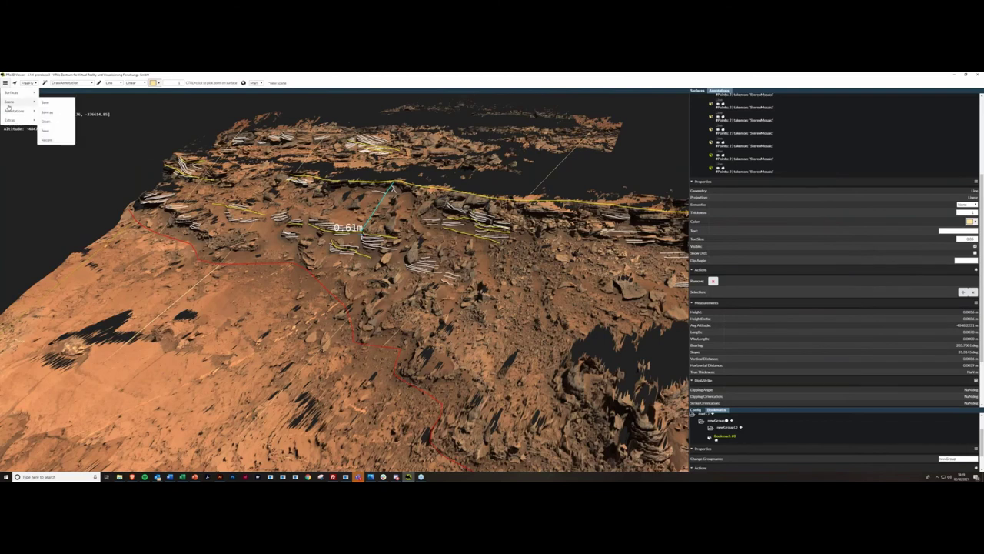
key(Escape)
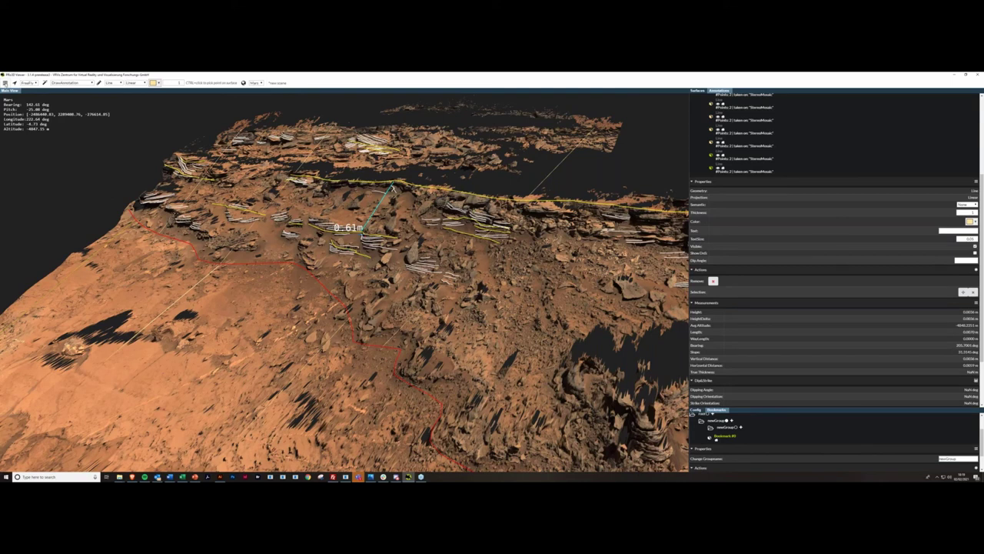
click(5, 82)
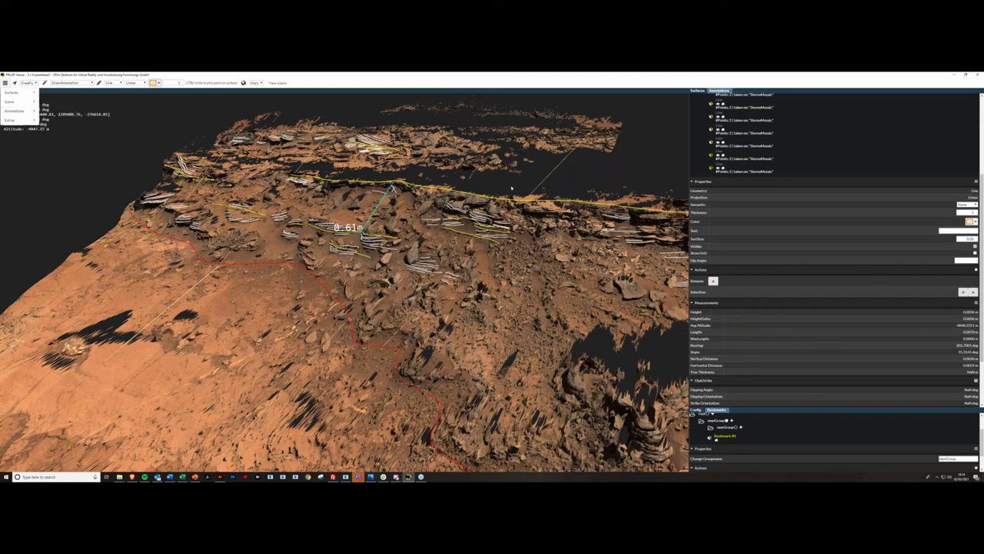
Collapse the Apparent_thickness group in the annotation tree.
scroll(896, 148, up, 3)
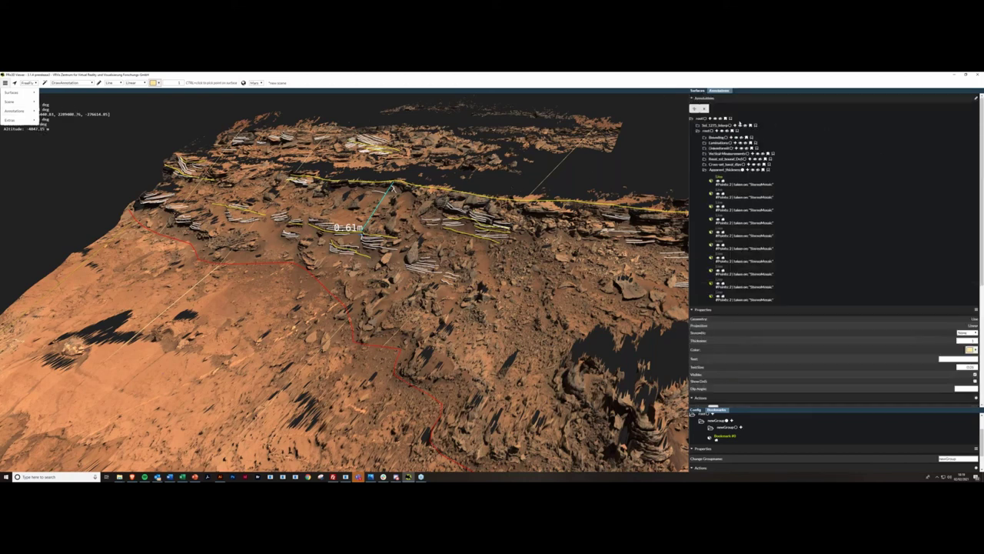
click(706, 171)
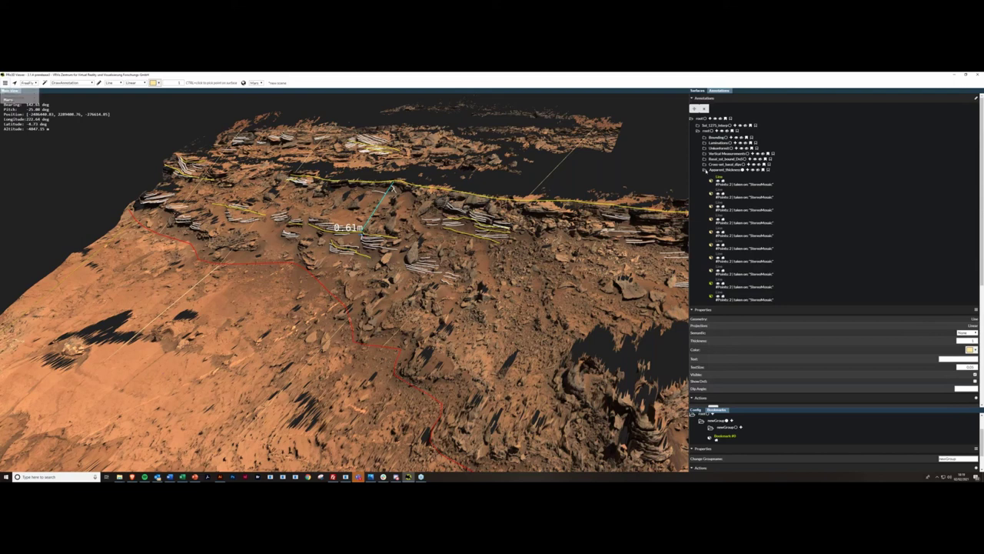
click(705, 170)
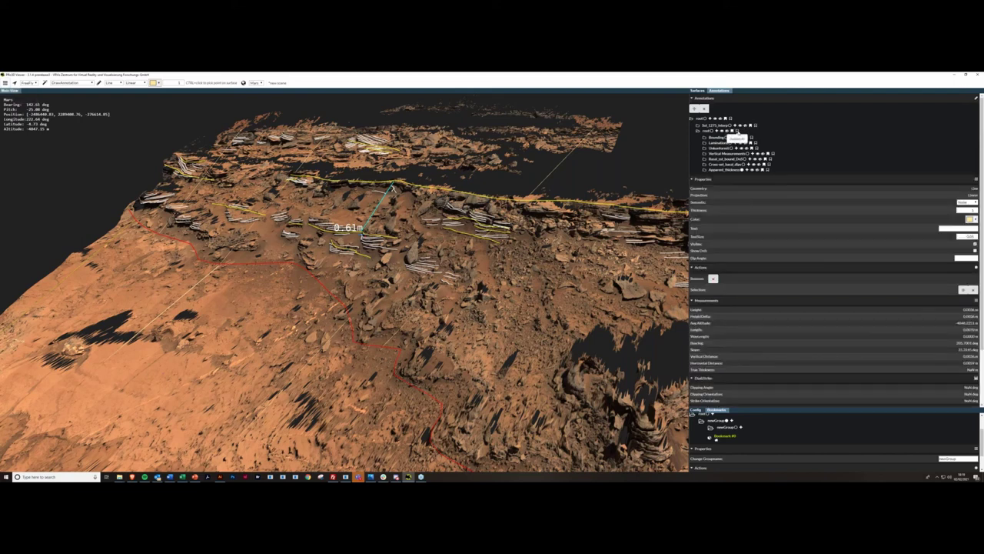
Select all annotations in the inner root group and clear that selection again.
click(737, 132)
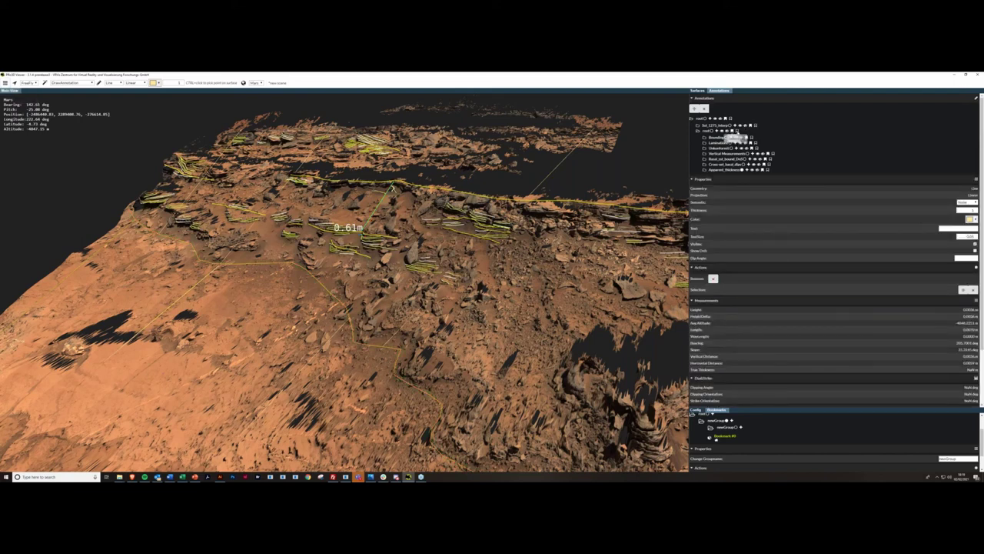
click(727, 131)
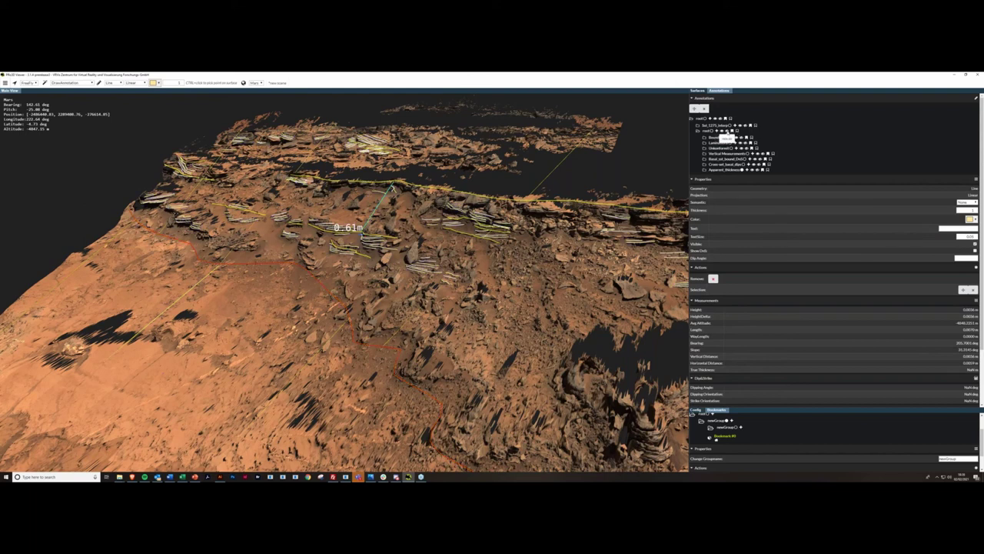
Hide all annotations of the inner root group and show only the Apparent_thickness lines on the outcrop.
click(722, 131)
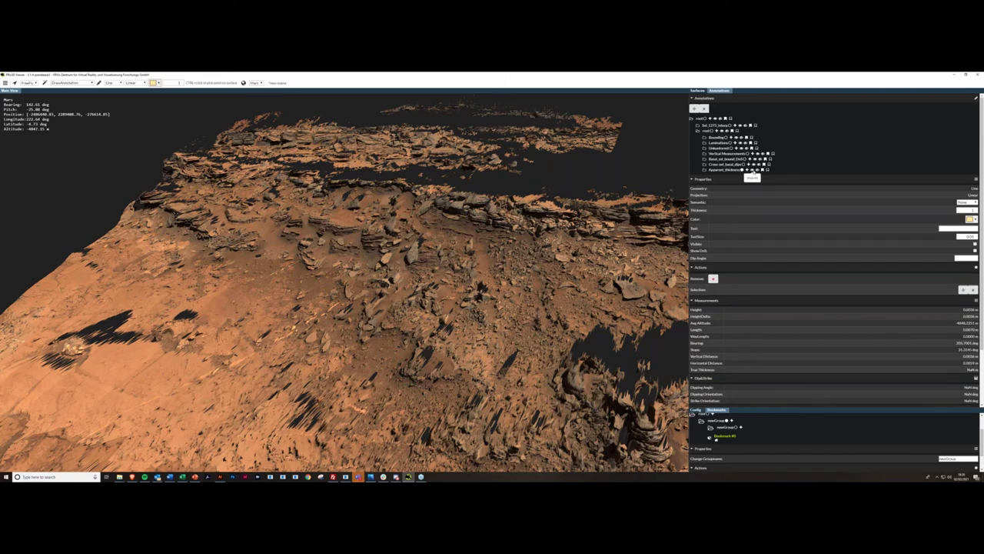
click(751, 170)
right_drag(465, 209, 465, 223)
middle_drag(466, 222, 2, 230)
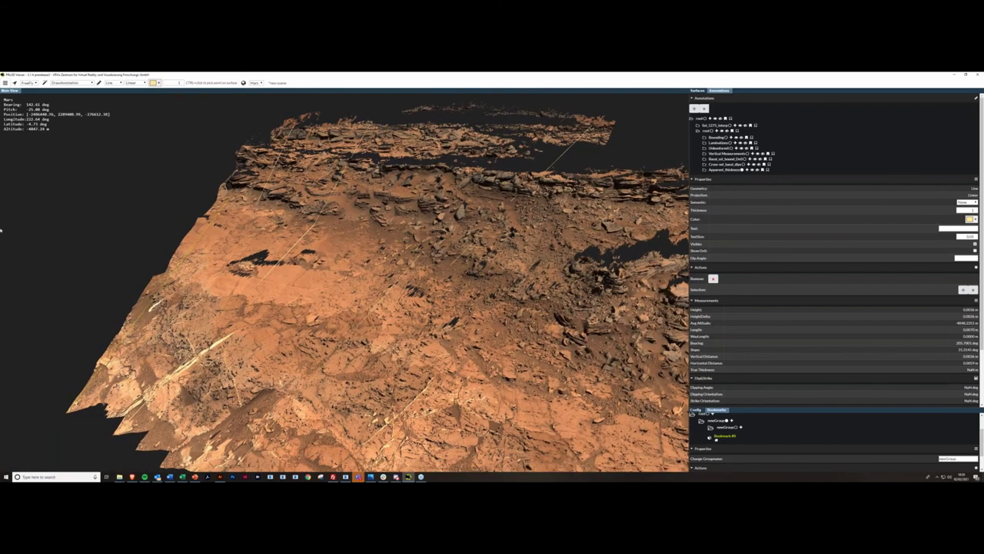
Export the annotations as a CSV file into the 3D_data folder.
click(5, 83)
mouse_move(25, 114)
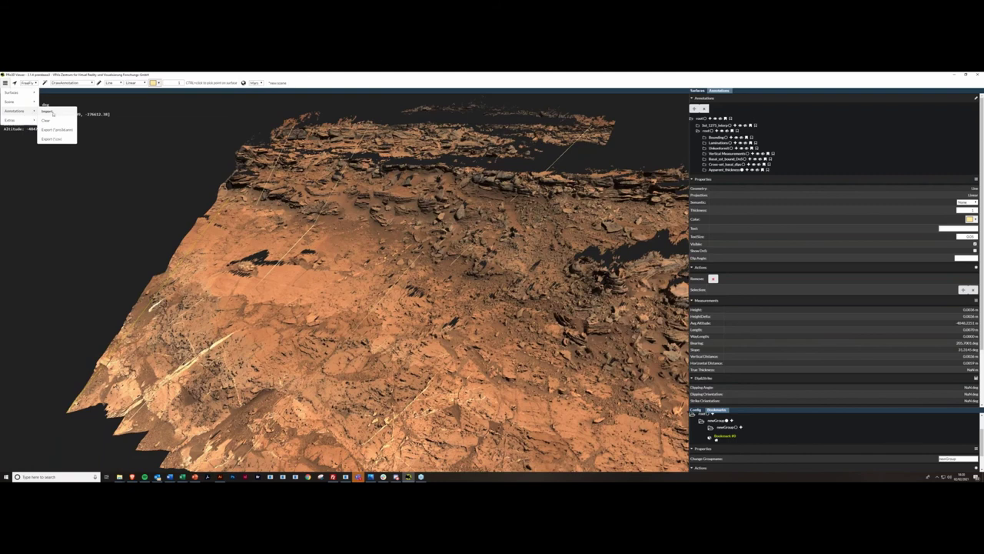
click(56, 139)
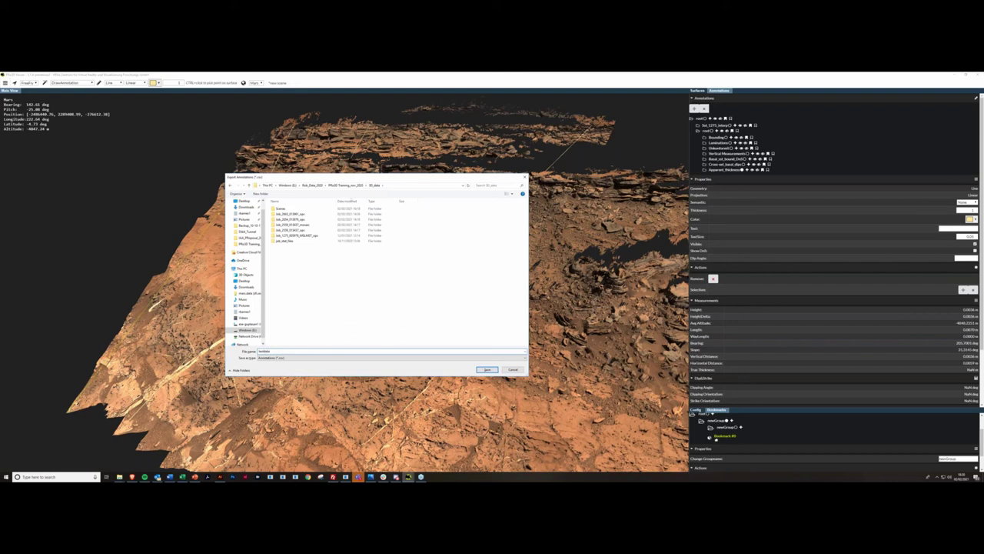
key(Return)
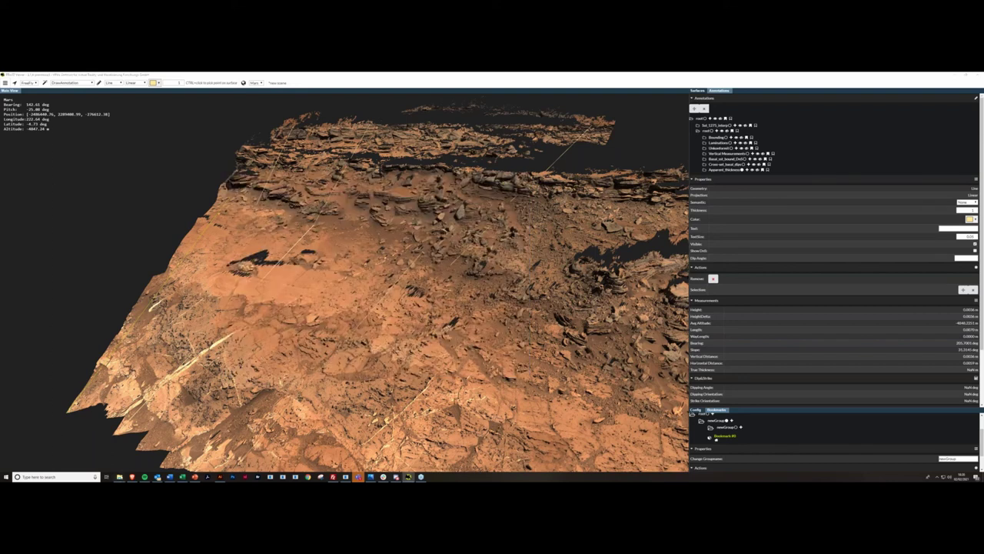
Switch to File Explorer, go to the 3D_data folder and select the exported annotations CSV file.
click(119, 476)
click(101, 460)
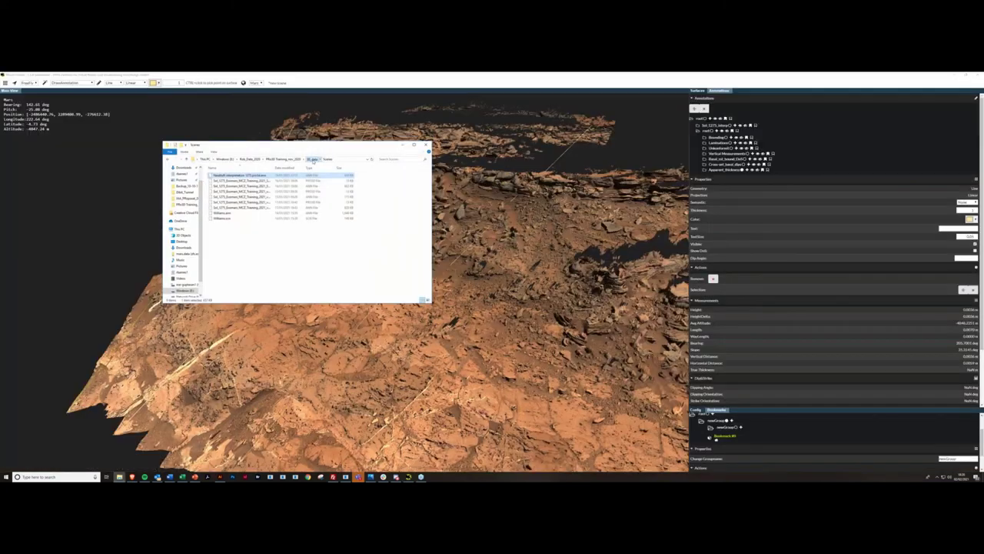
click(312, 159)
click(221, 176)
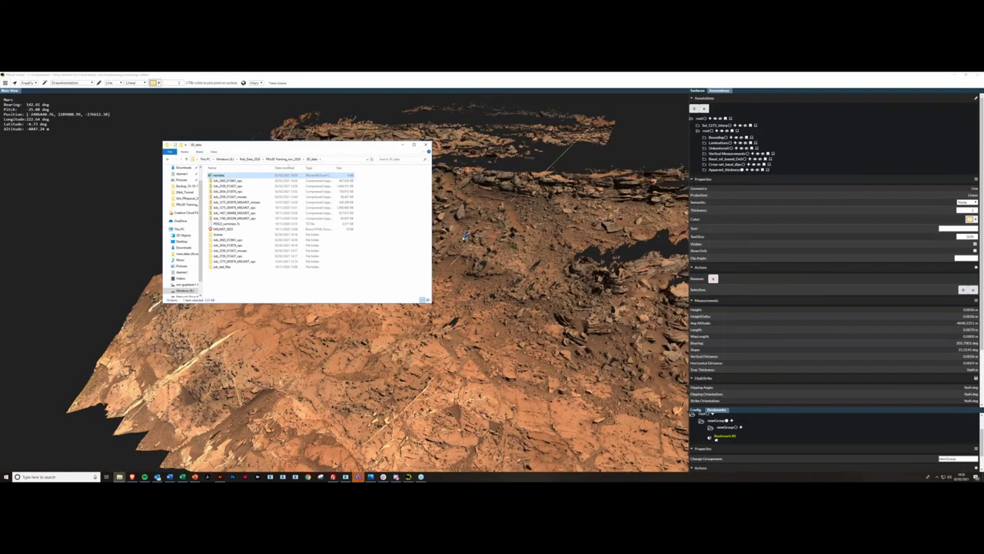
Open the exported annotations CSV in Excel, put the other workbook window away and reposition the new one.
double_click(339, 230)
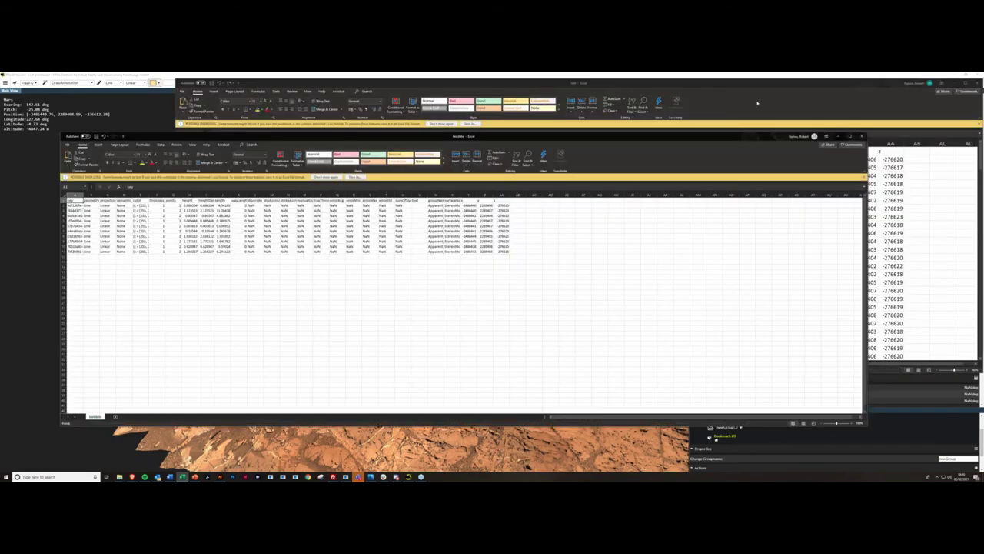
click(956, 85)
drag(346, 137, 408, 127)
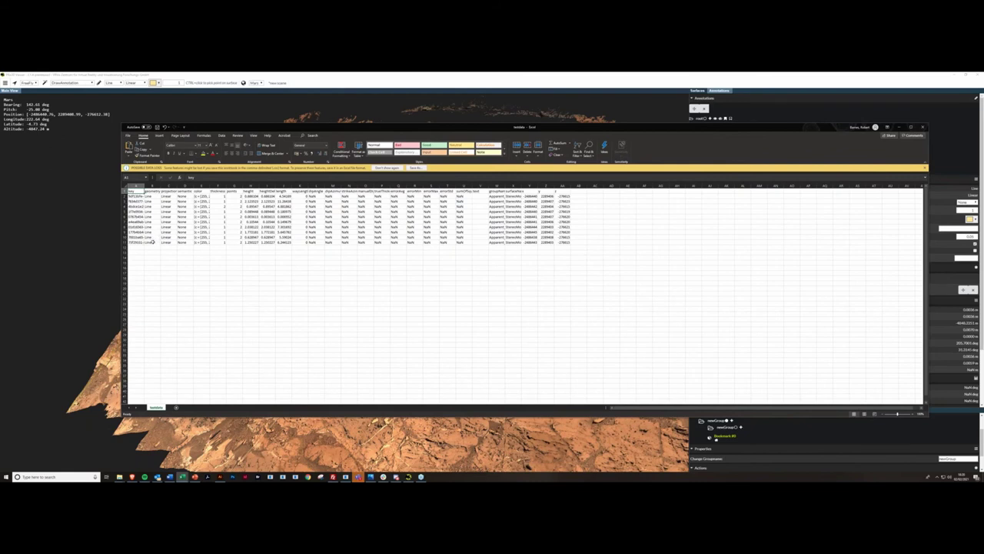
Highlight the height, heightDelta and length columns to inspect the exported measurements, then clear the selection.
drag(152, 191, 279, 196)
click(332, 185)
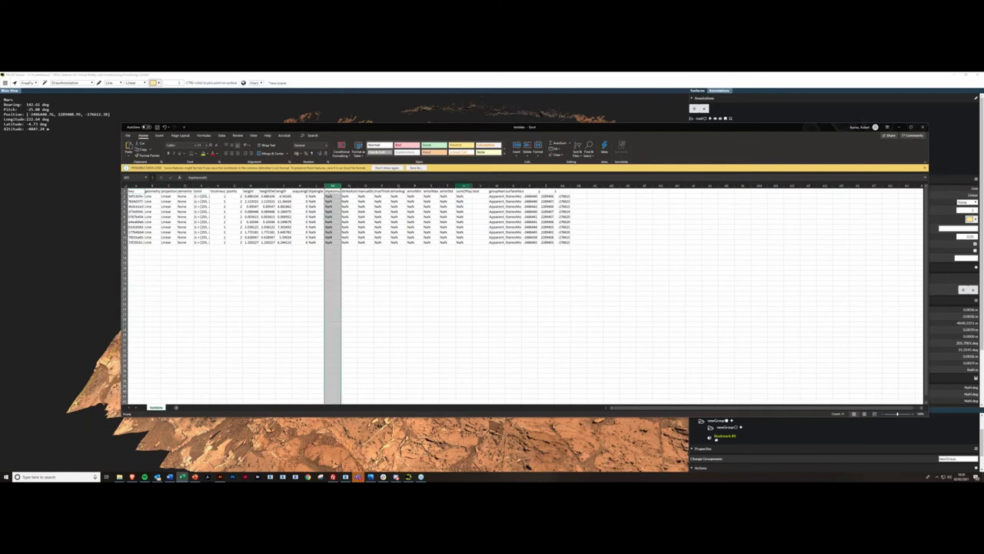
ctrl+click(250, 185)
drag(250, 186, 285, 186)
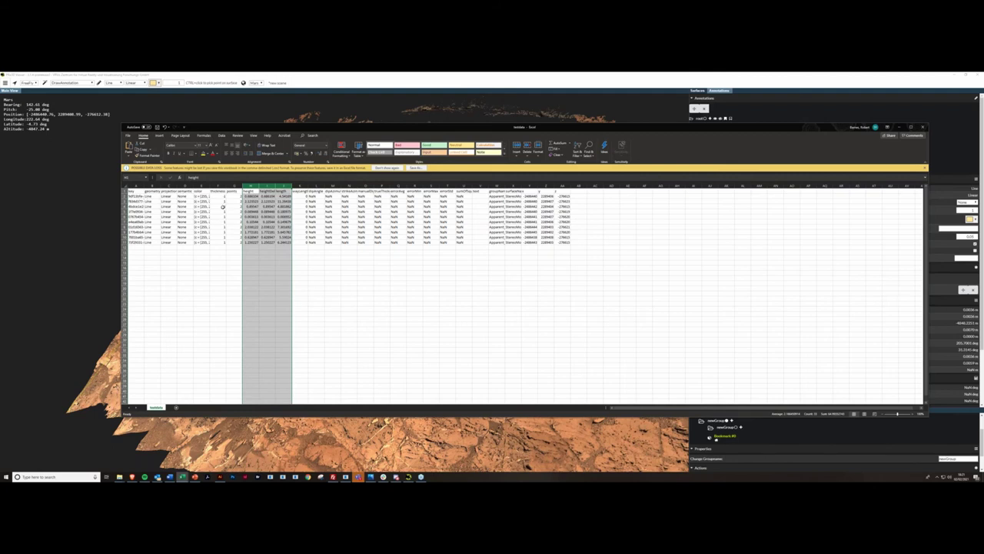
click(223, 207)
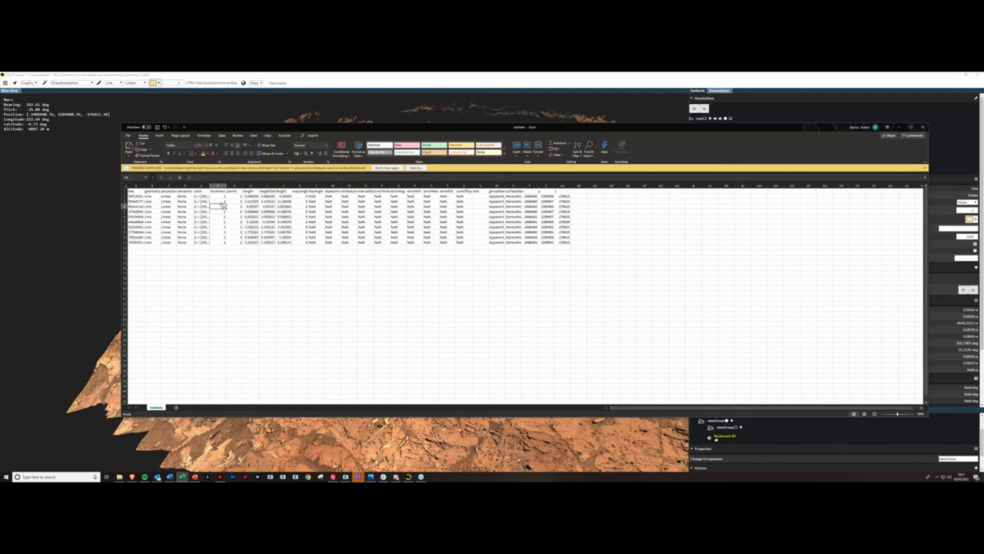
Select a cell in the thickness column and widen the manualDip column.
drag(221, 206, 240, 206)
click(218, 207)
mouse_move(391, 186)
mouse_down()
mouse_move(406, 185)
mouse_move(377, 185)
mouse_move(388, 186)
mouse_up()
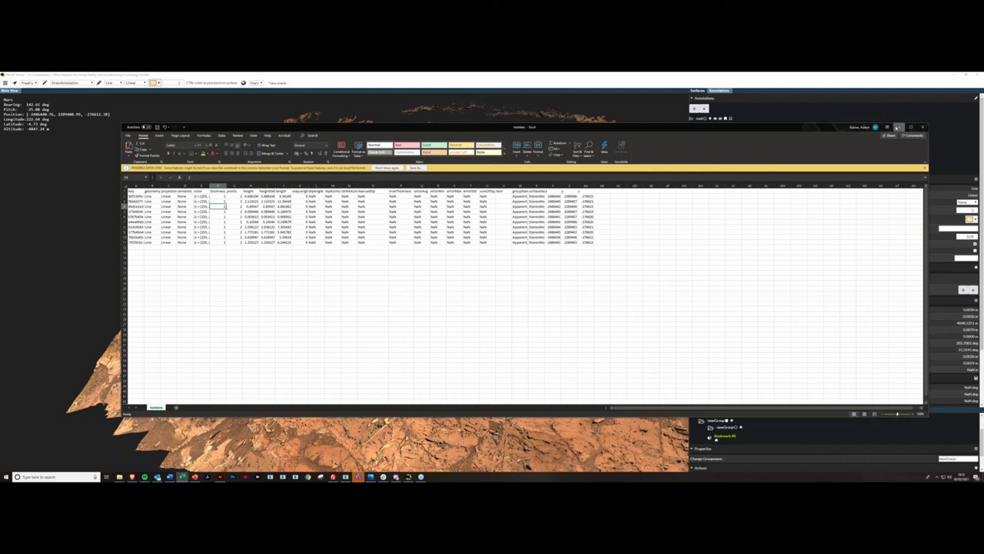
Minimize Excel and File Explorer, switch to PowerPoint and start the slide show at the Phase 5 slide.
click(898, 127)
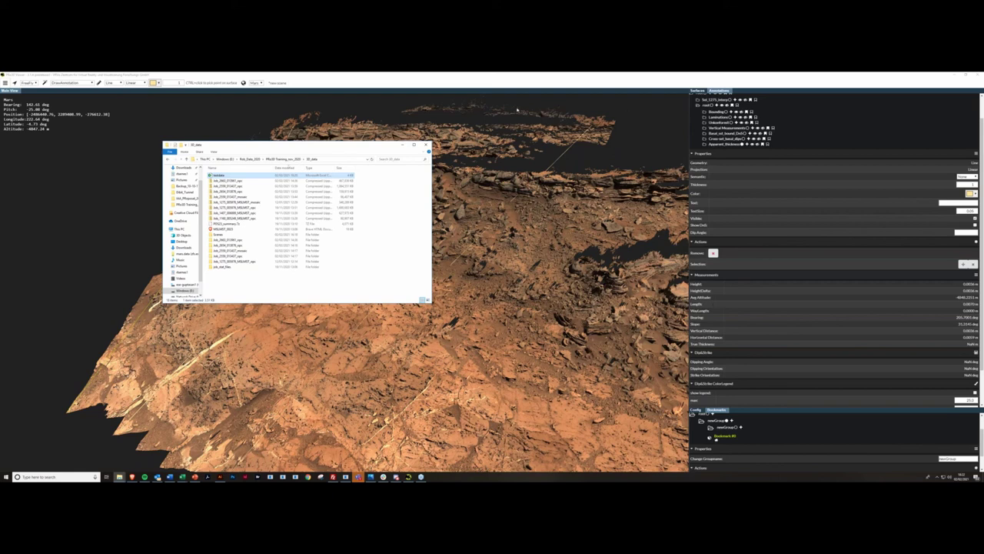
click(401, 146)
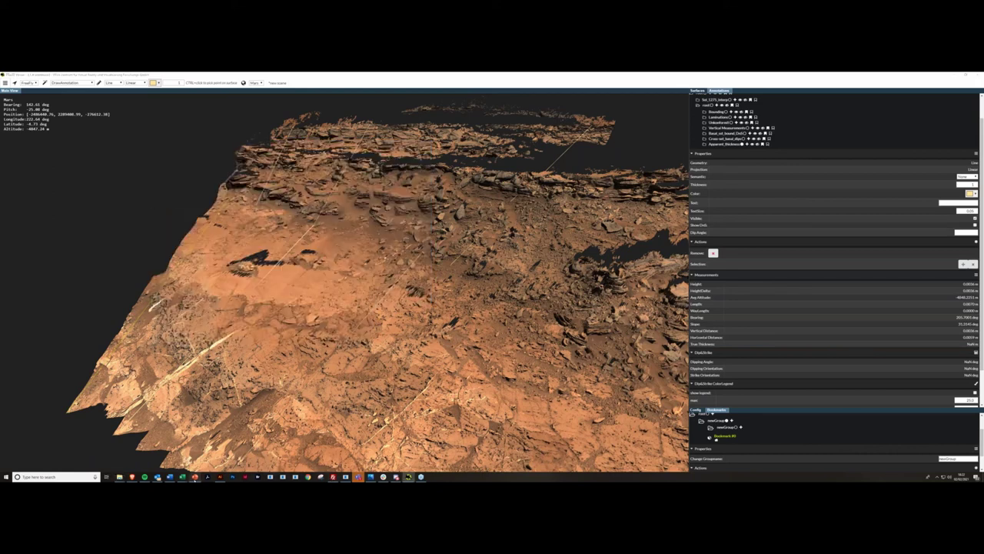
click(195, 477)
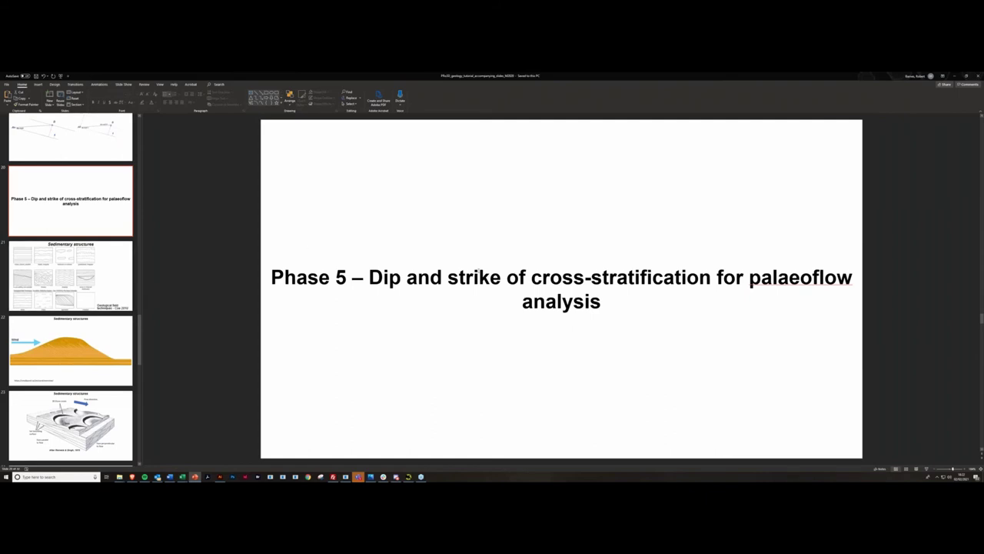
click(927, 469)
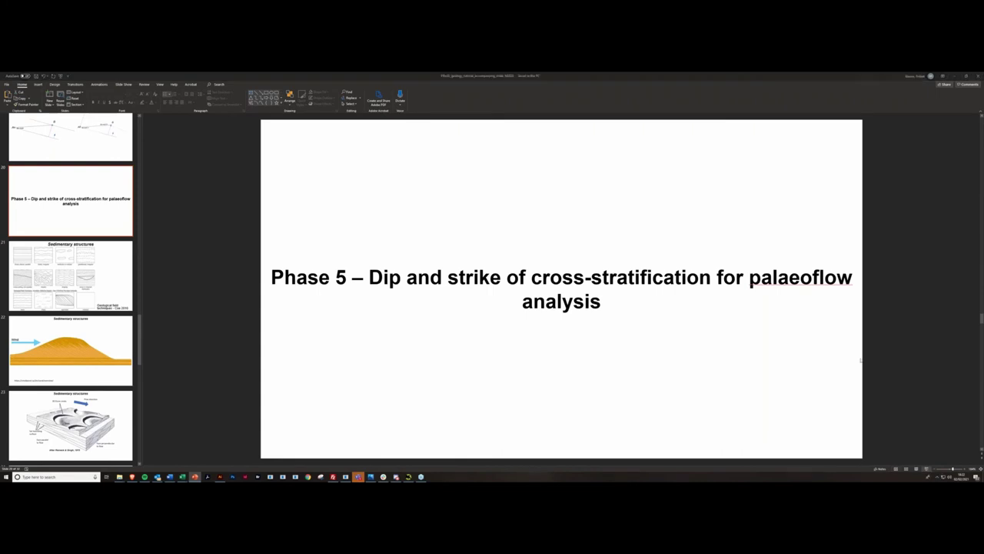
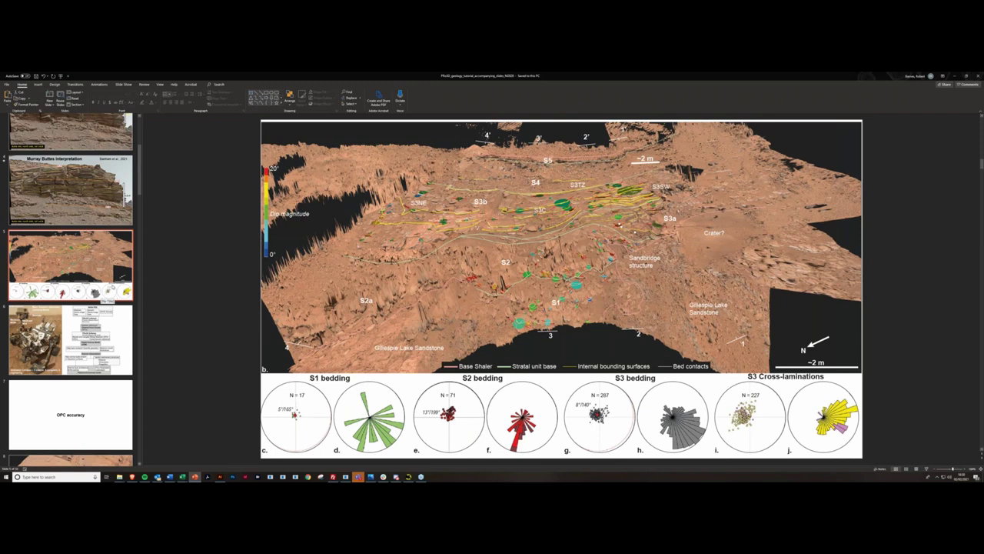
Go to the Phase 5 title slide and on to slide 27 with the accretion direction map.
scroll(107, 300, down, 10)
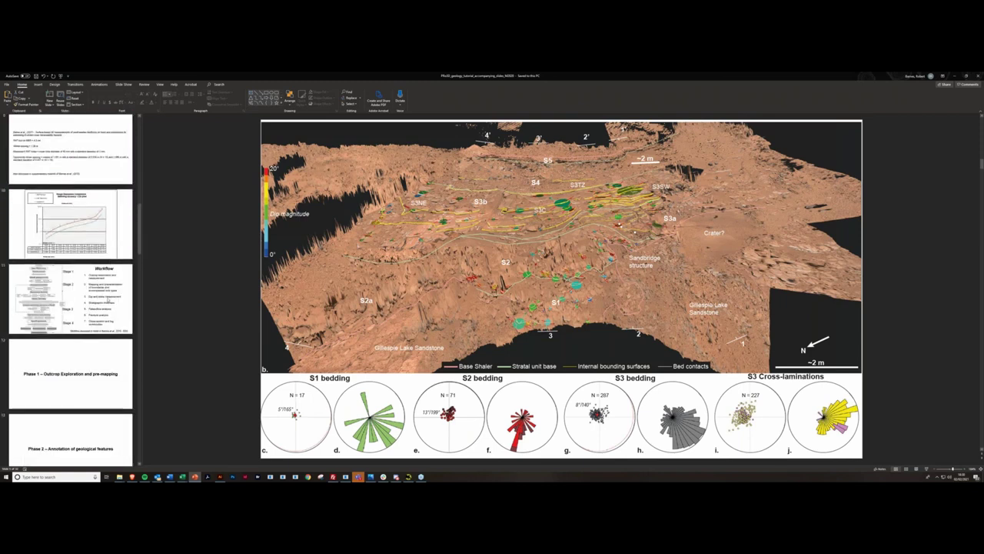
scroll(106, 305, down, 5)
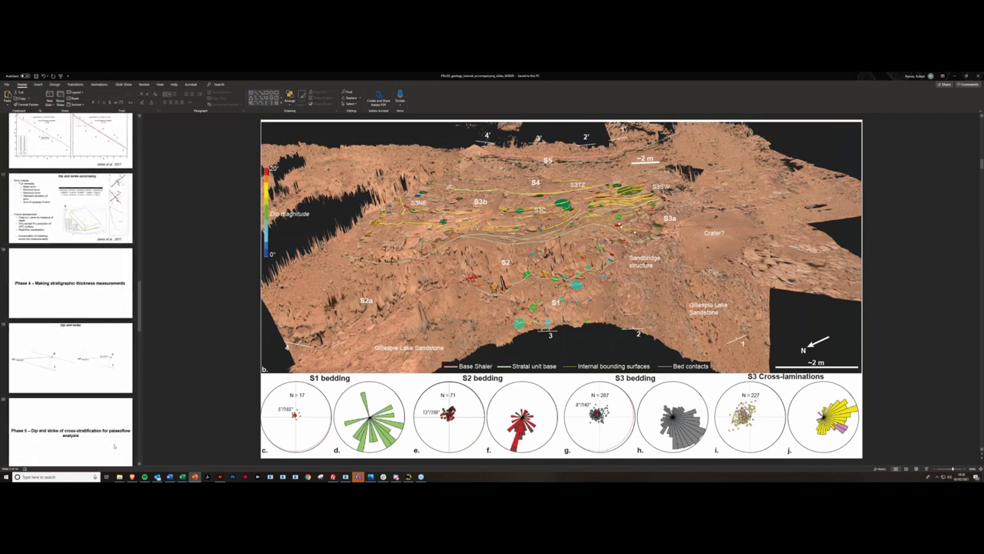
click(116, 437)
scroll(106, 300, down, 8)
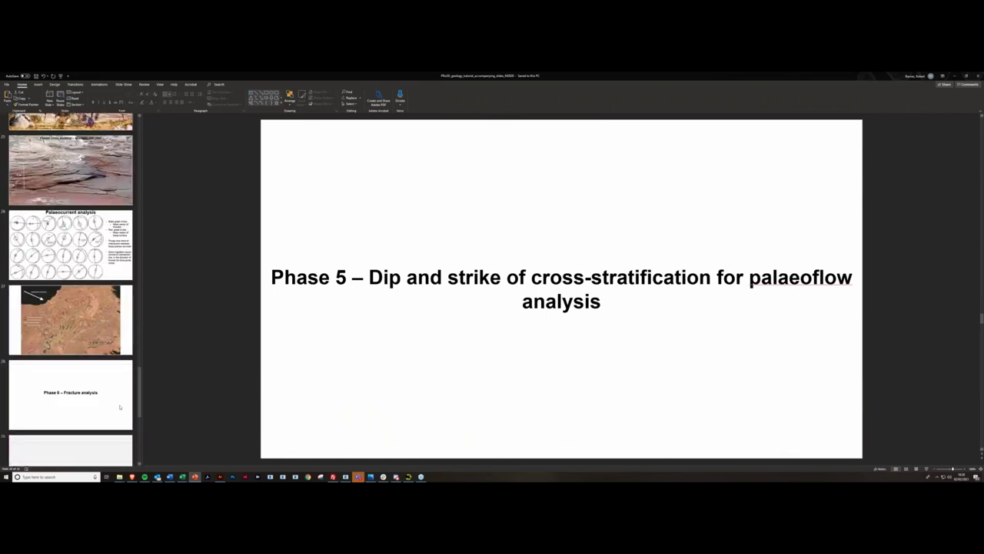
click(106, 301)
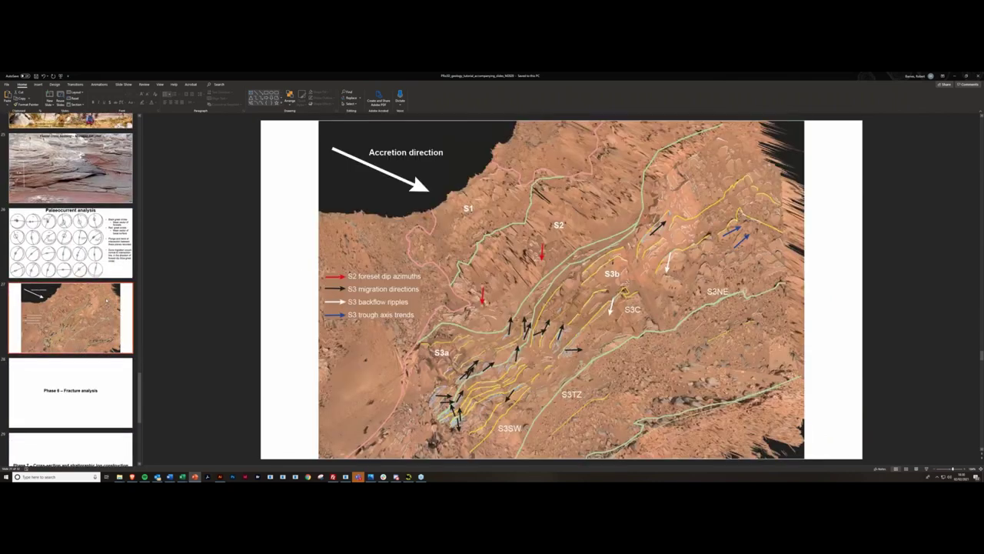
Return to PRo3D and hide all annotations of the Apparent_thickness group.
click(953, 76)
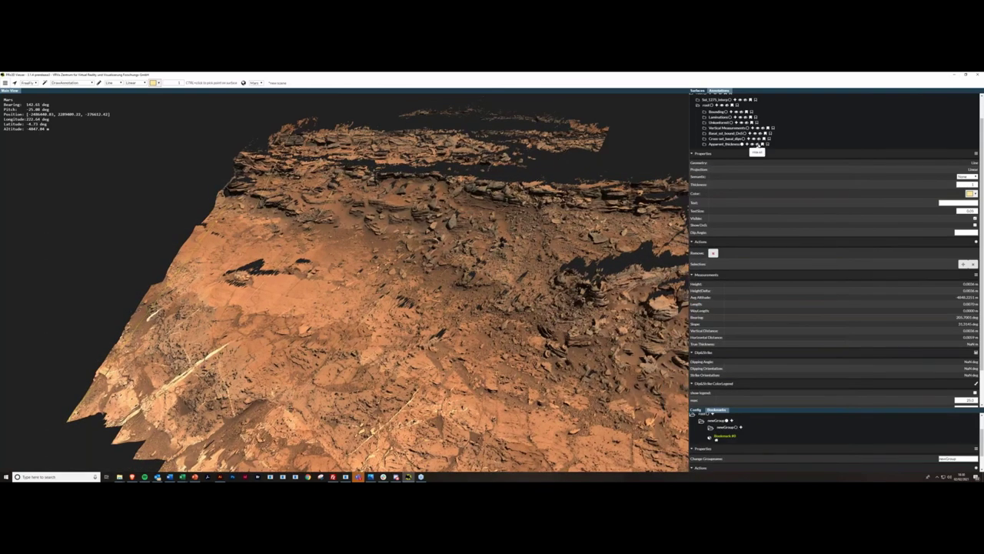
click(759, 145)
Examine the layered beds of the outcrop from close up, from above and from farther away.
right_drag(433, 282, 424, 249)
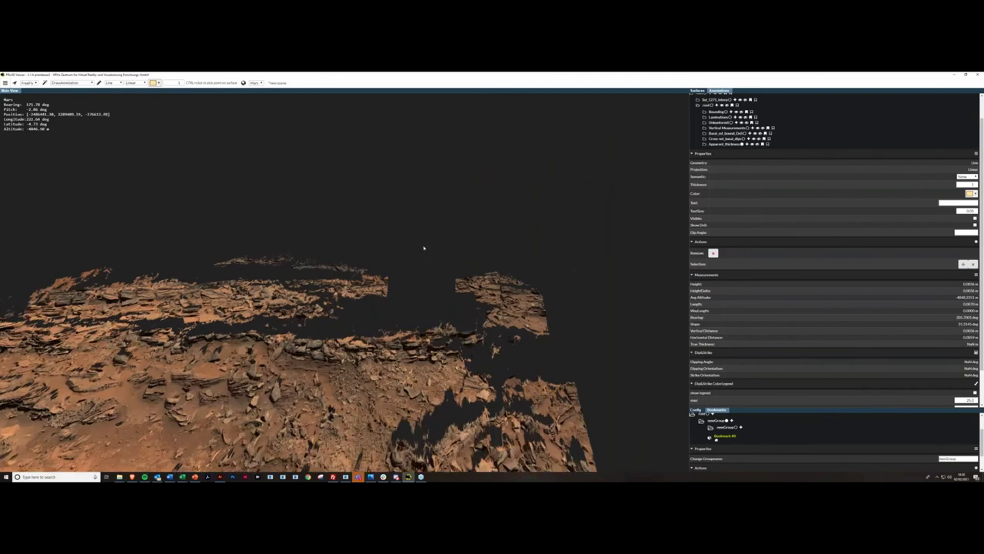
middle_drag(424, 248, 423, 292)
right_drag(423, 296, 423, 270)
drag(423, 270, 330, 286)
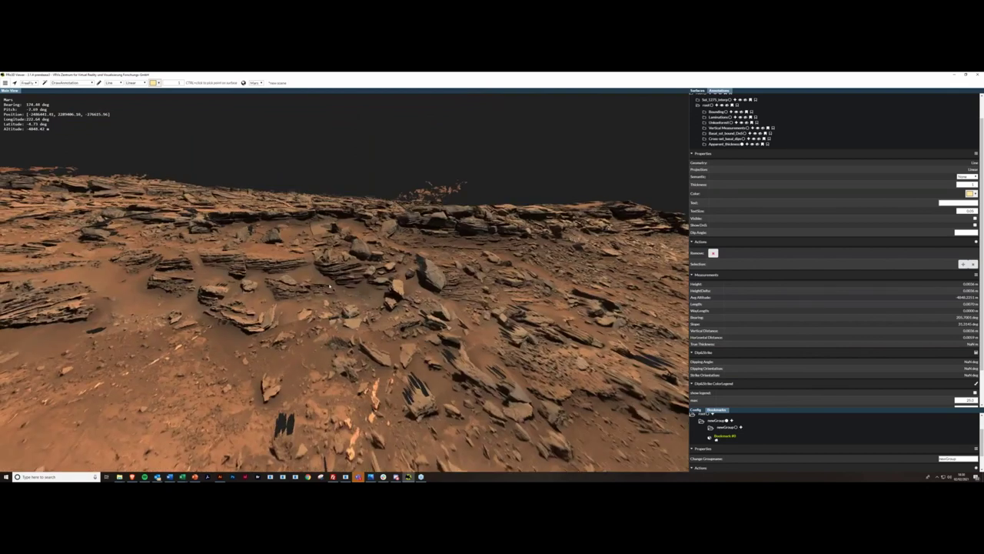
key(w)
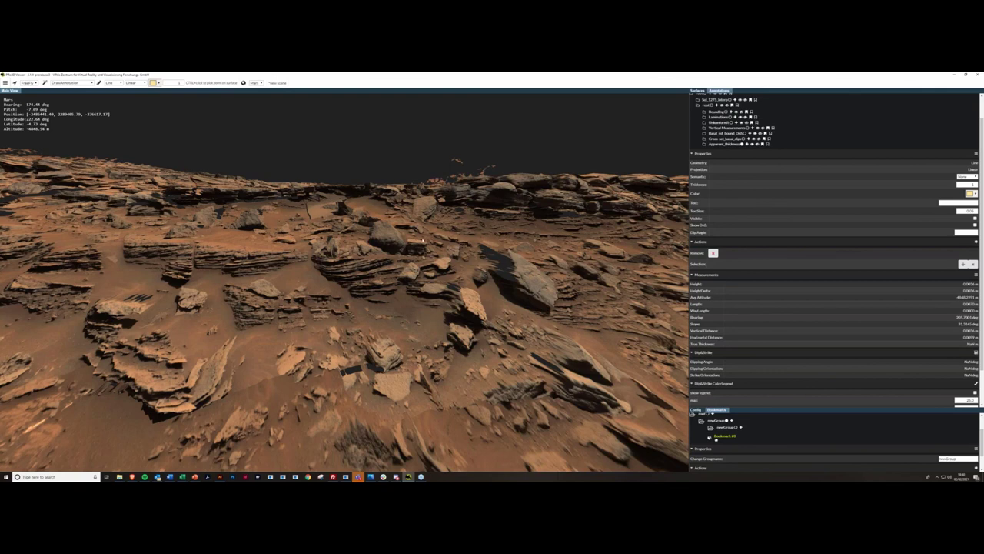
right_drag(426, 267, 426, 275)
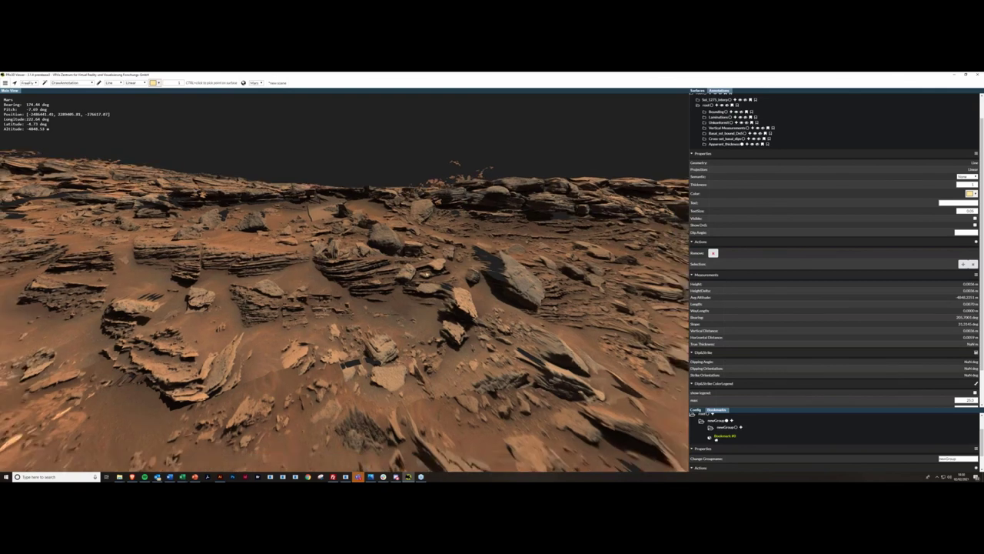
scroll(426, 275, down, 5)
drag(433, 274, 460, 280)
middle_drag(460, 280, 498, 265)
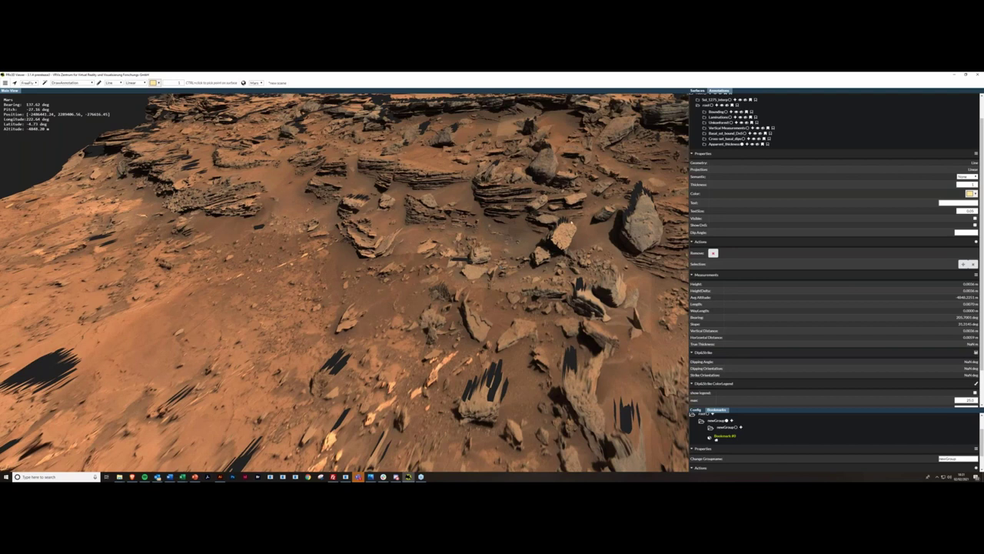
drag(437, 281, 452, 271)
right_drag(451, 270, 419, 321)
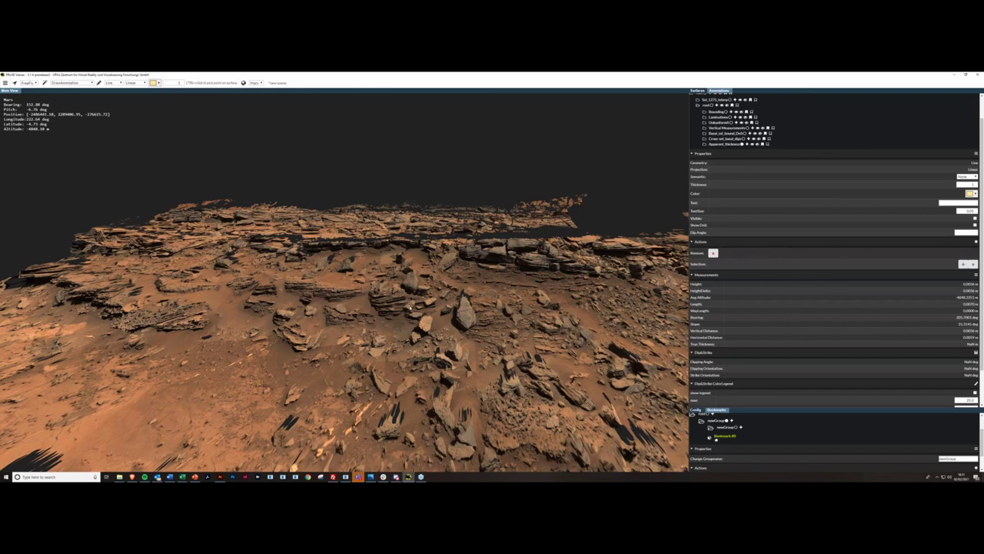
right_drag(408, 314, 423, 324)
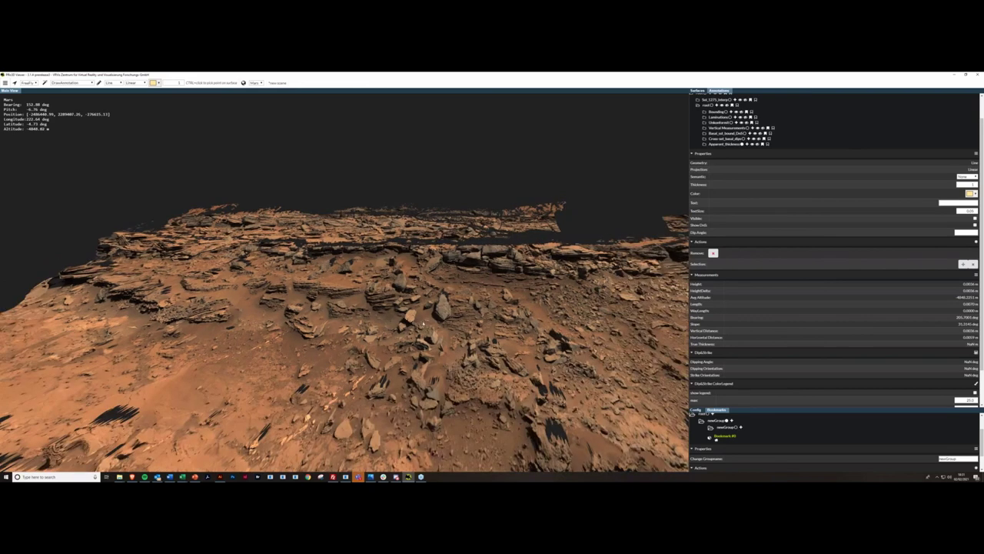
drag(422, 323, 444, 403)
right_drag(444, 403, 459, 294)
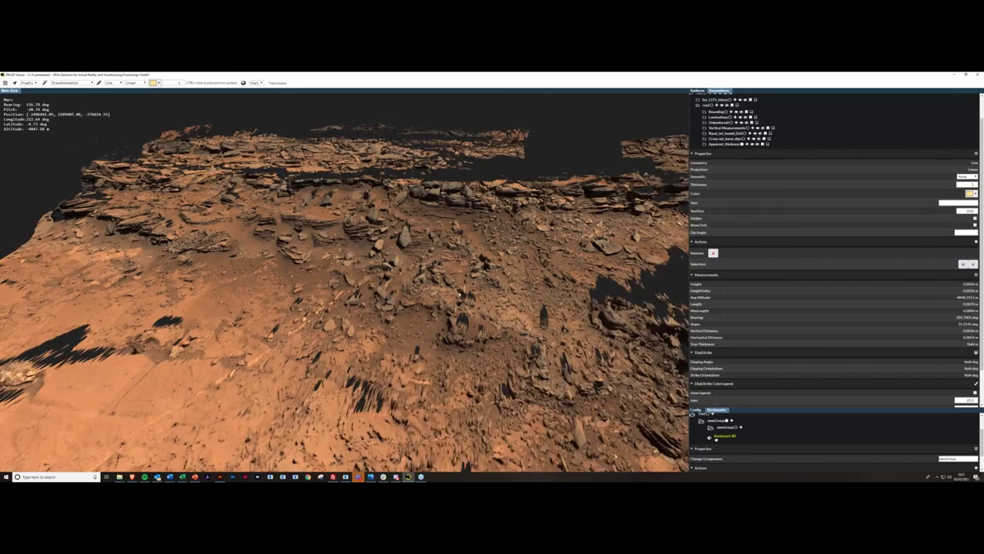
middle_drag(459, 293, 311, 452)
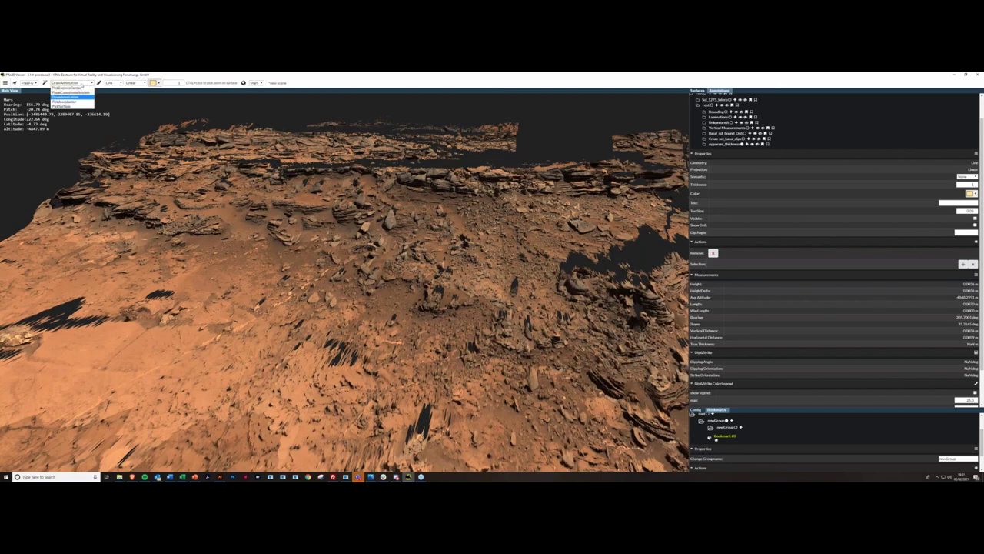
Check the geometry types available for drawing annotations and view the whole outcrop including the fractured foreground.
click(109, 83)
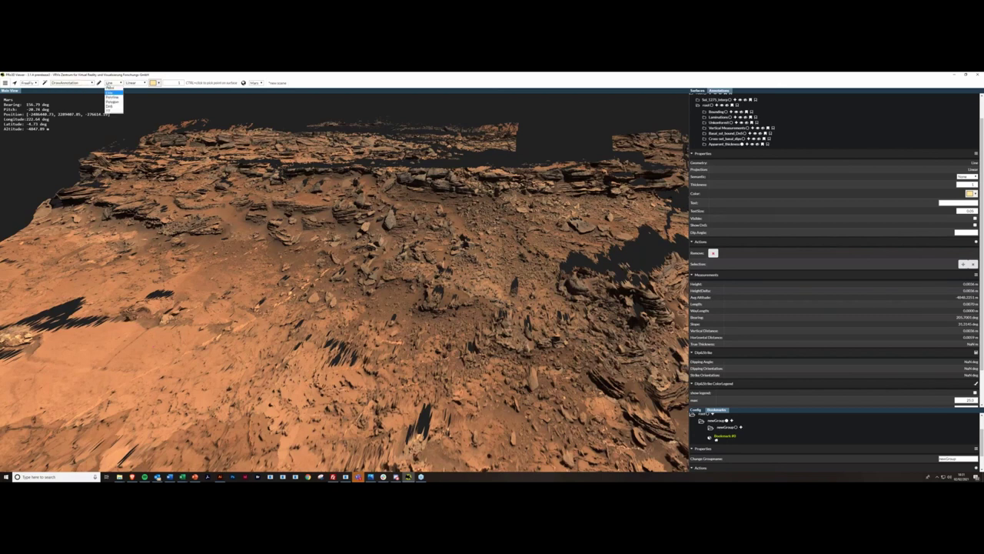
click(116, 81)
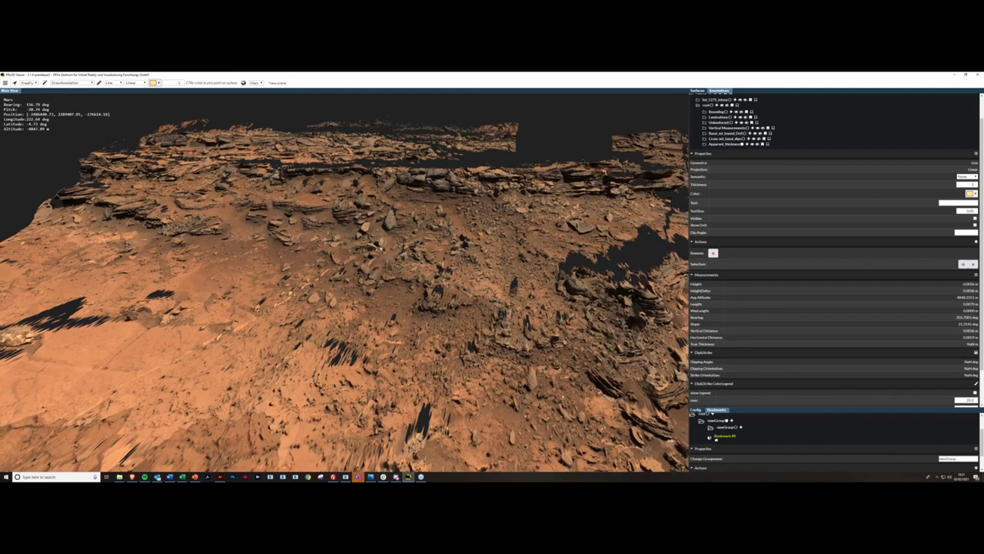
right_drag(381, 248, 362, 307)
scroll(361, 307, down, 3)
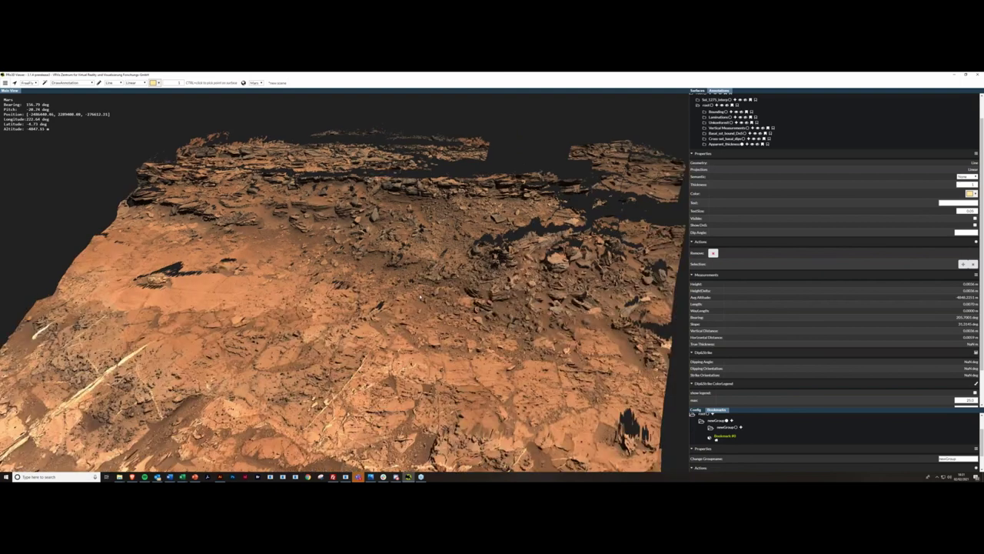
scroll(360, 307, down, 3)
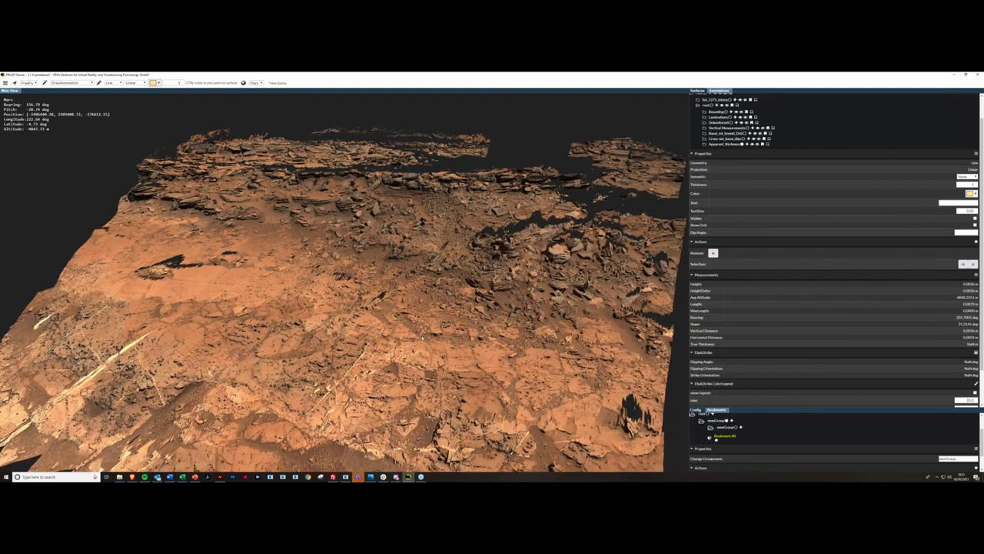
middle_drag(422, 337, 170, 464)
Switch to PowerPoint and show the Phase 6 – Fracture analysis slide.
mouse_move(196, 478)
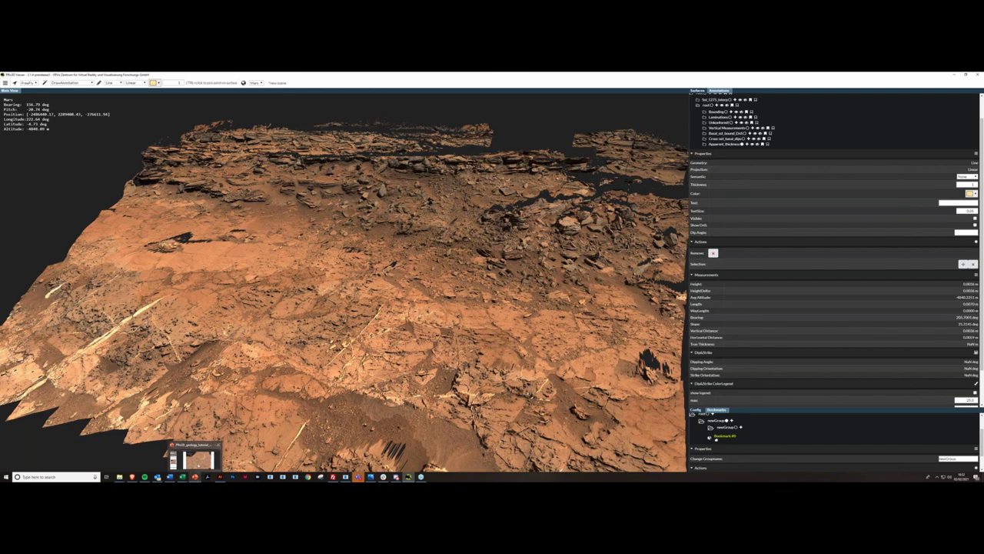
click(197, 460)
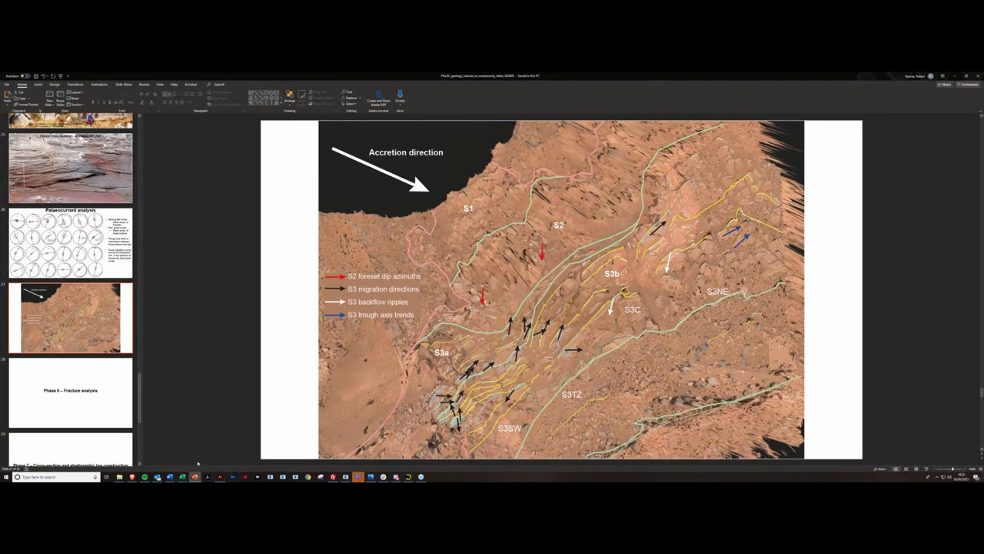
click(106, 402)
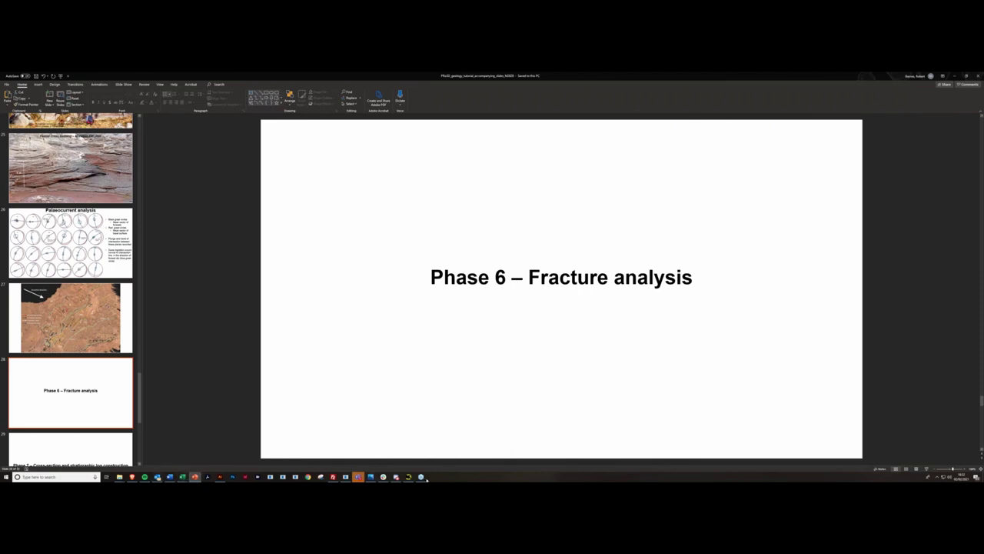
Switch to PRo3D and examine the pale veins and fractures cutting the outcrop's foreground.
mouse_move(409, 476)
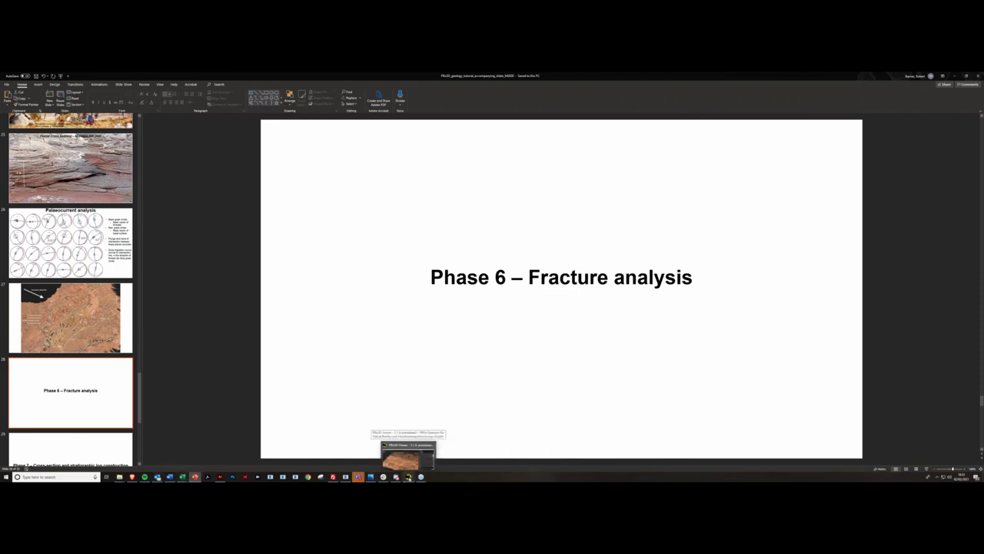
click(405, 460)
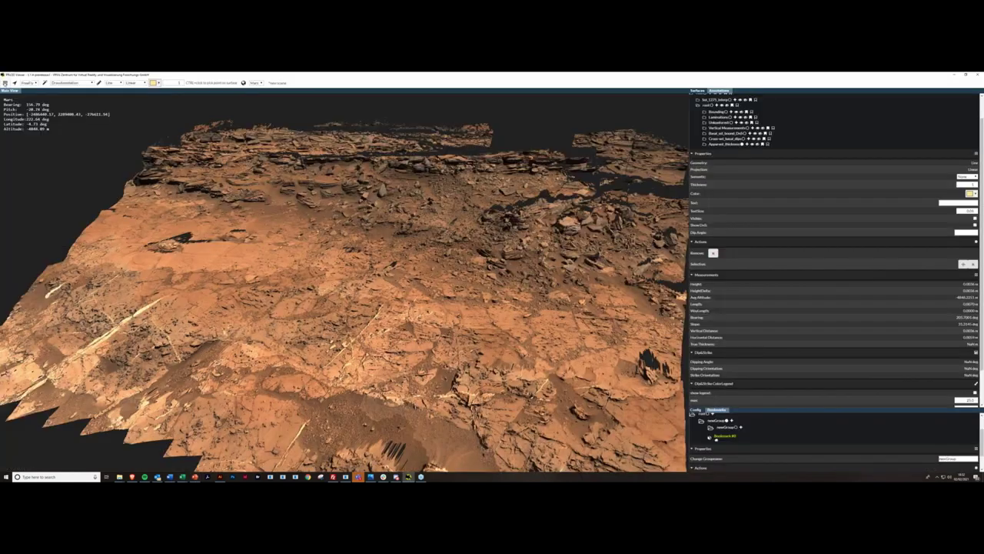
click(6, 83)
mouse_move(10, 102)
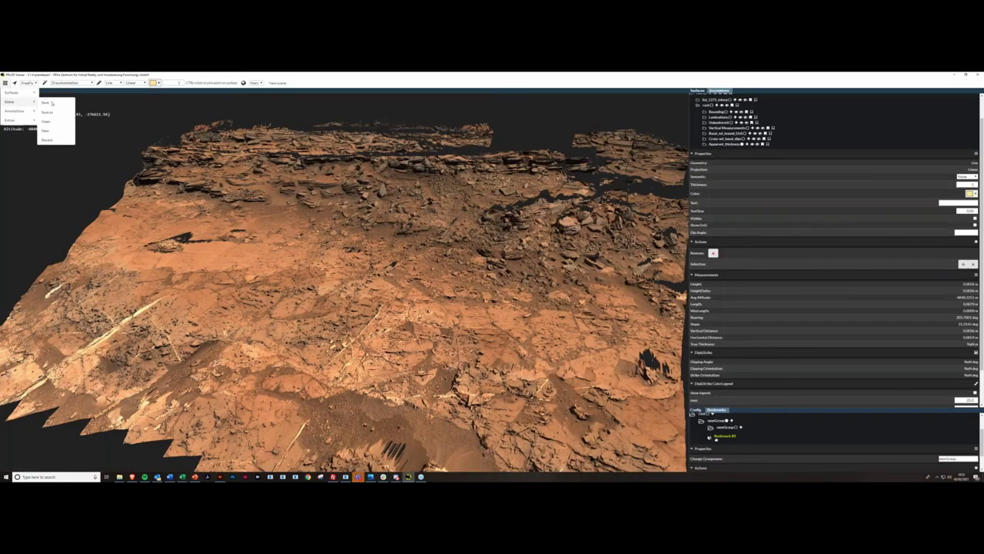
click(47, 124)
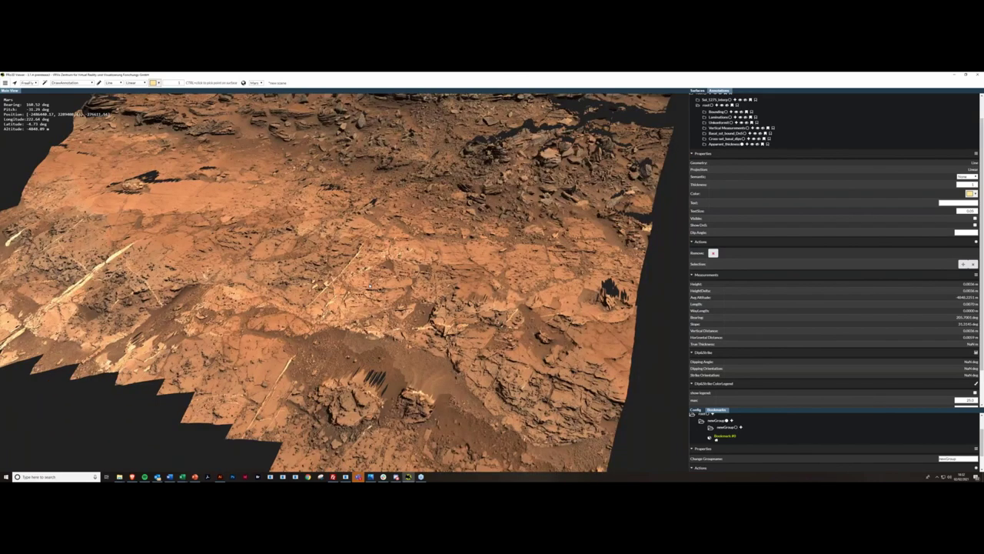
drag(370, 286, 343, 243)
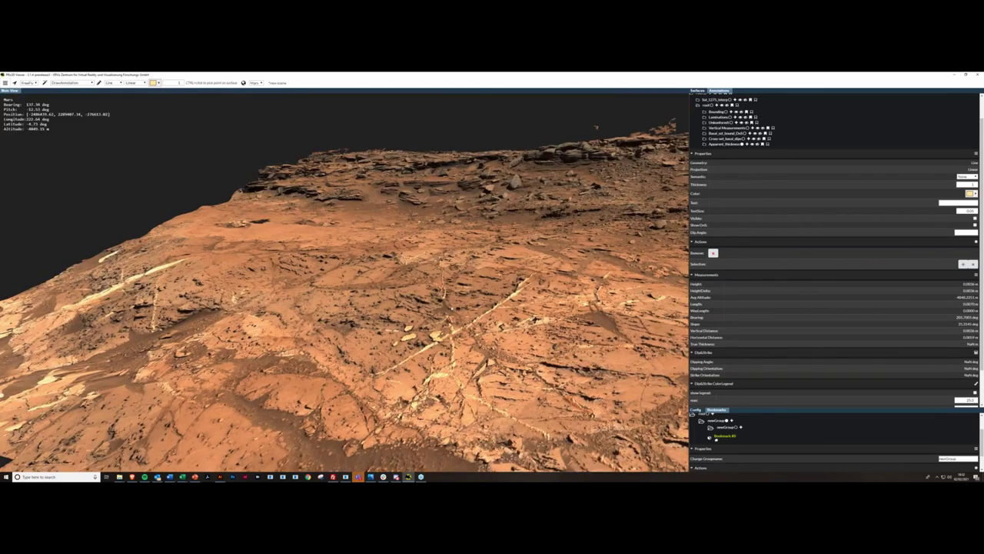
key(a)
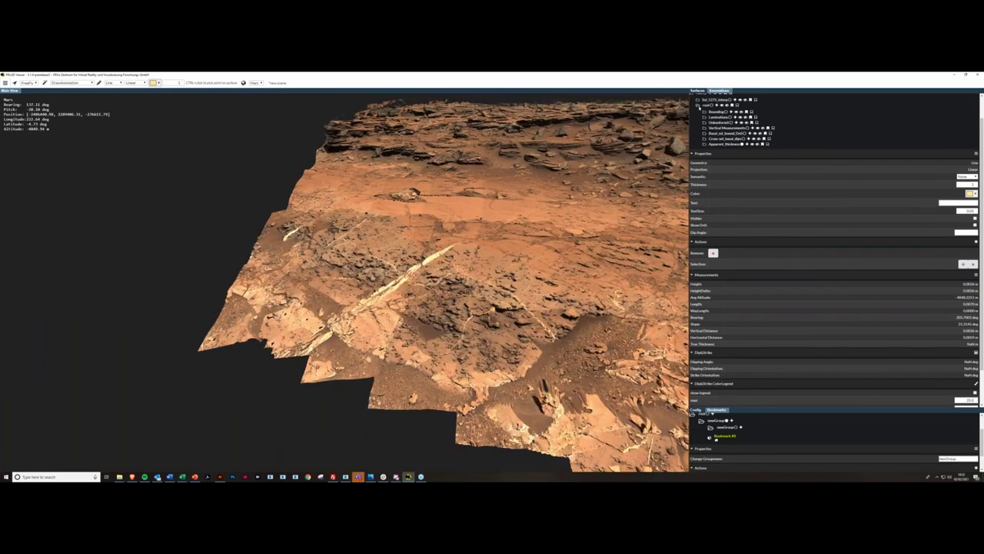
Add a new annotation group inside the nested root group and name it Veins_fractures.
click(698, 105)
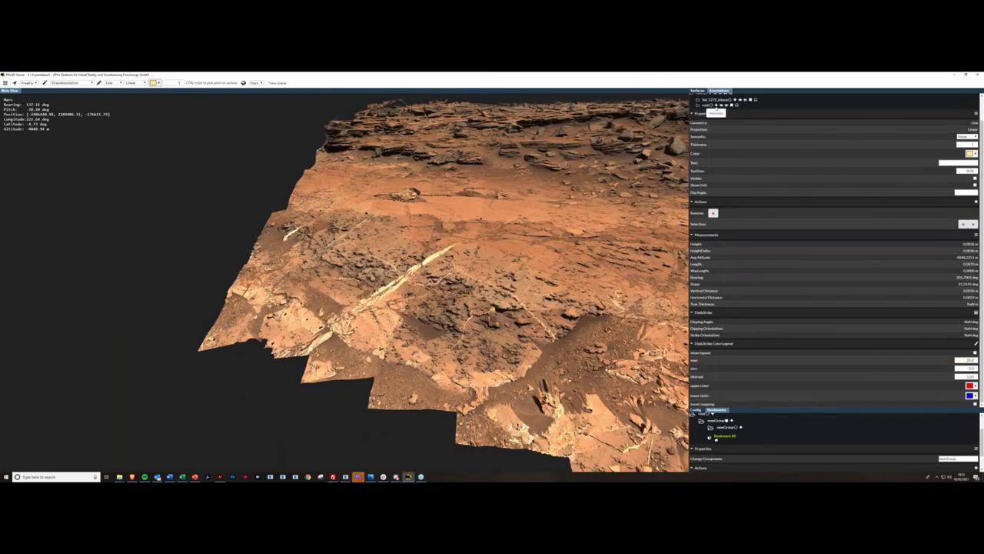
click(699, 106)
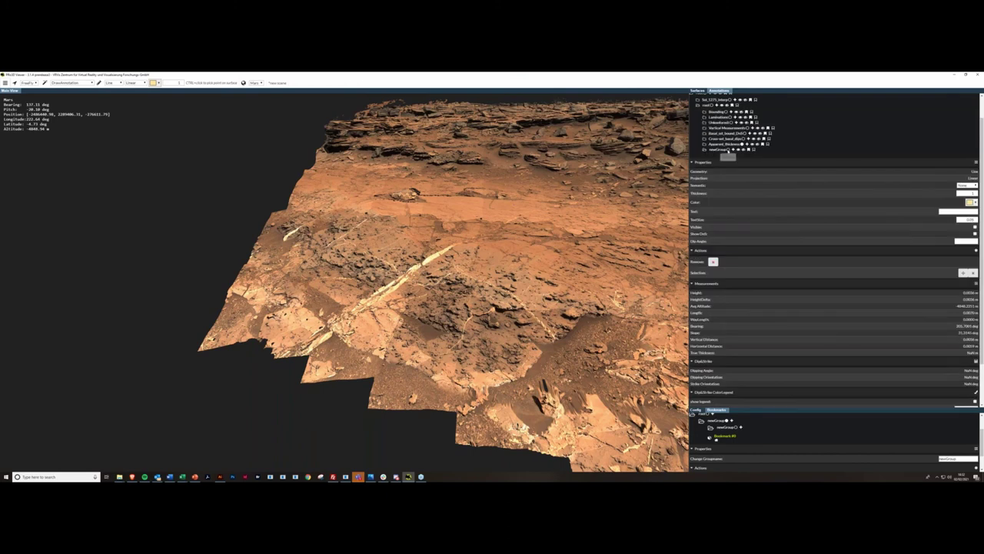
click(727, 150)
double_click(960, 199)
text(examp)
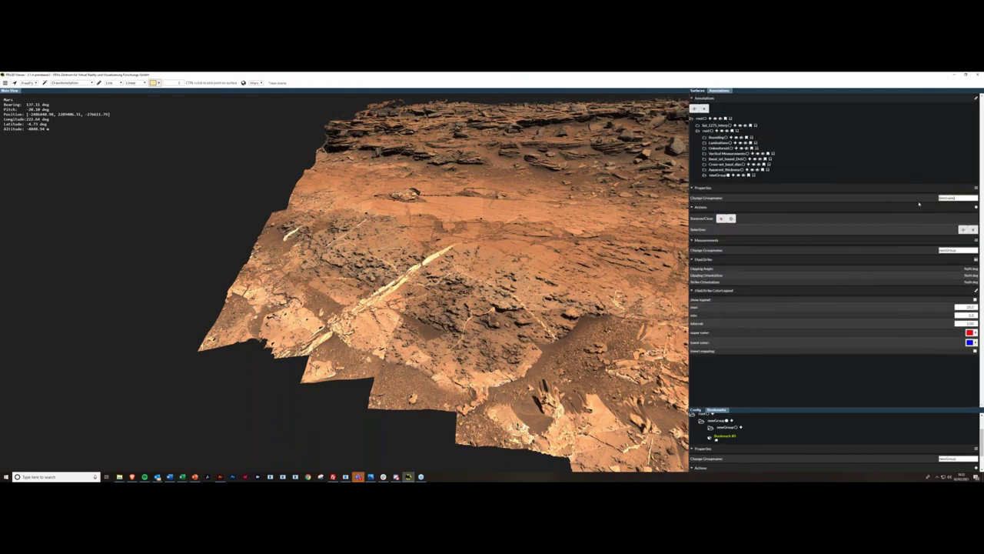
key(BackSpace)
key(BackSpace)
key(BackSpace)
key(BackSpace)
key(BackSpace)
key(BackSpace)
key(BackSpace)
key(Return)
Add a subgroup inside the veins and fractures group, shorten the parent group's name and make the subgroup active.
click(740, 176)
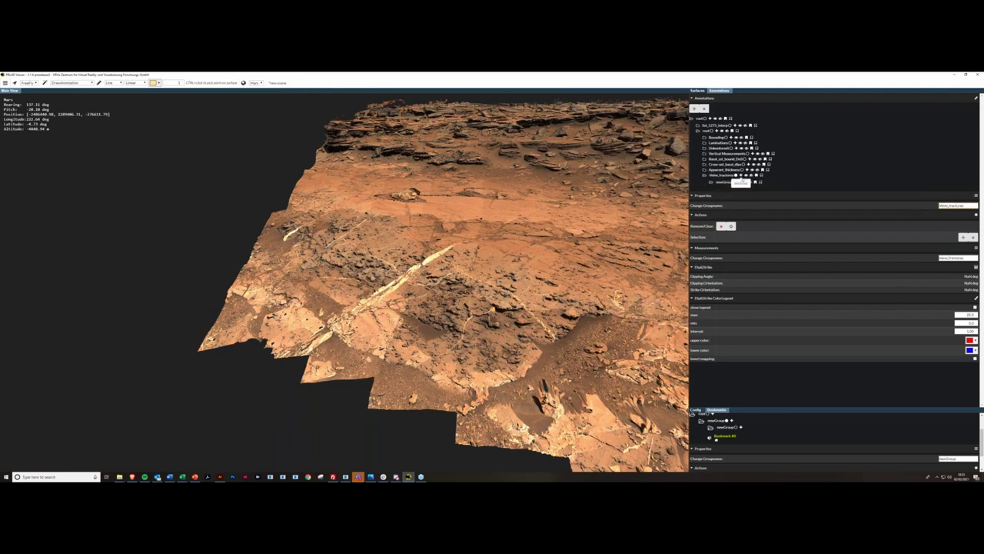
drag(965, 206, 950, 211)
text(c)
text(utline)
key(Return)
drag(925, 209, 906, 209)
text(V)
key(Return)
click(734, 184)
drag(957, 206, 860, 206)
click(959, 206)
Set the annotation drawing colour to red with the large pale vein in close view.
drag(373, 396, 366, 405)
click(152, 82)
click(154, 98)
drag(383, 244, 401, 248)
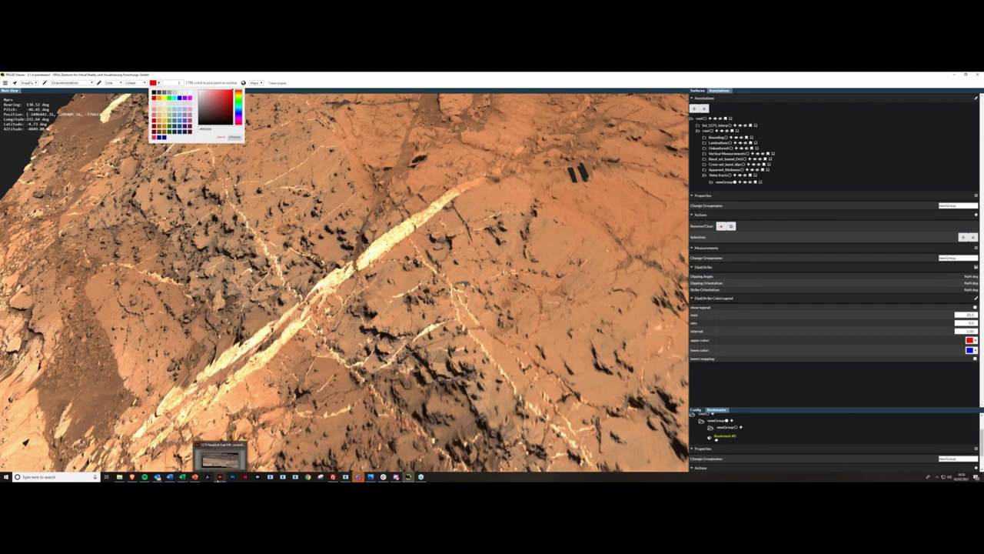
Switch to Illustrator and examine the crossing veins in the outcrop mosaic from close up.
click(218, 479)
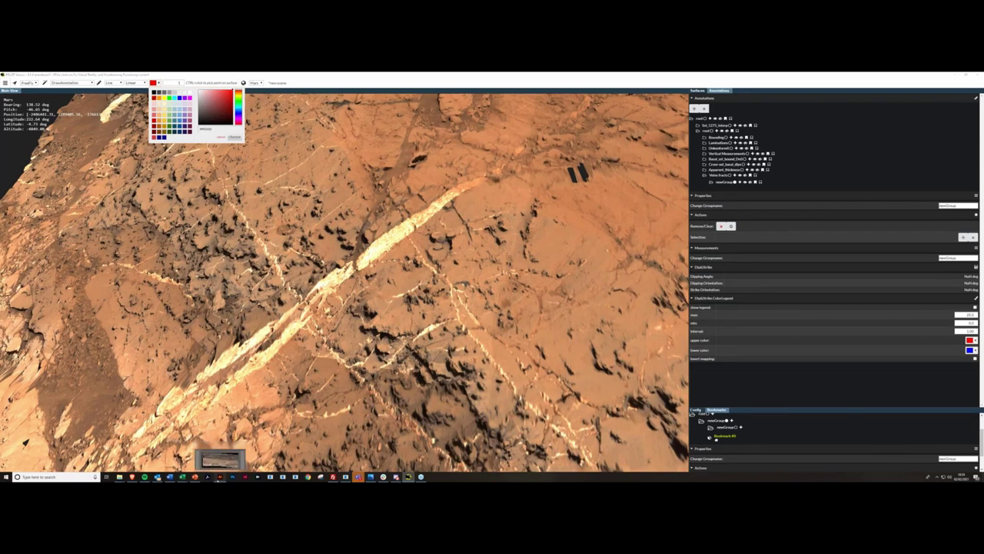
alt+scroll(325, 352, up, 1)
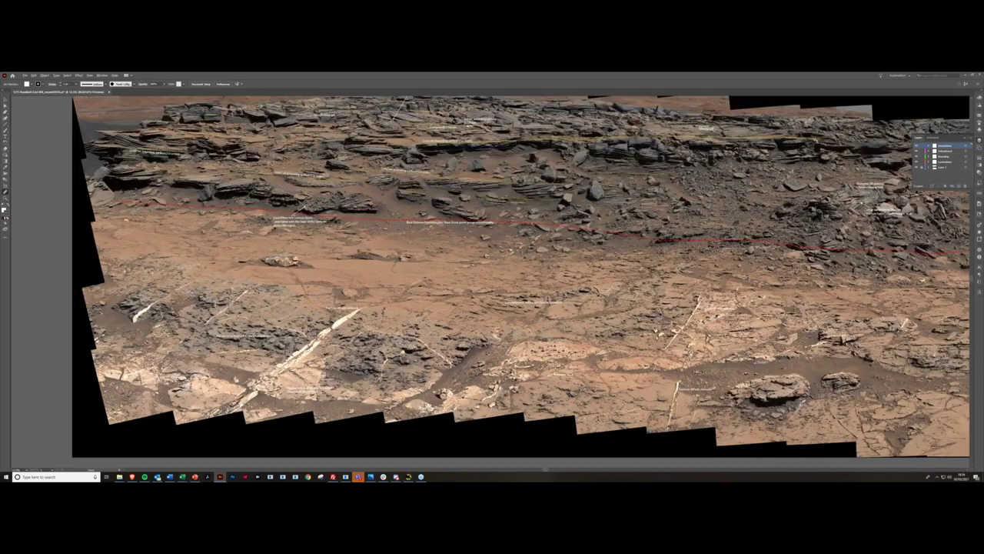
alt+scroll(283, 300, up, 5)
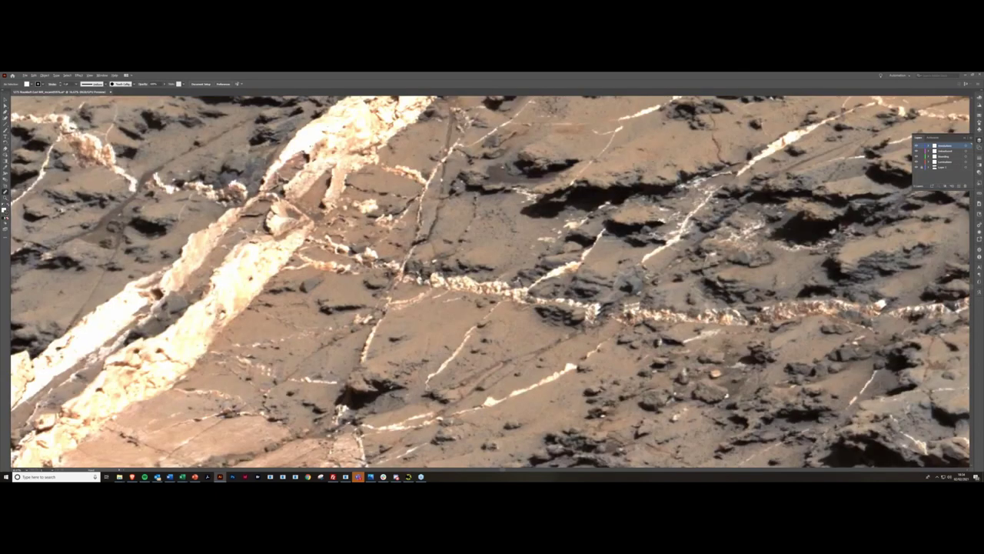
alt+scroll(398, 344, down, 1)
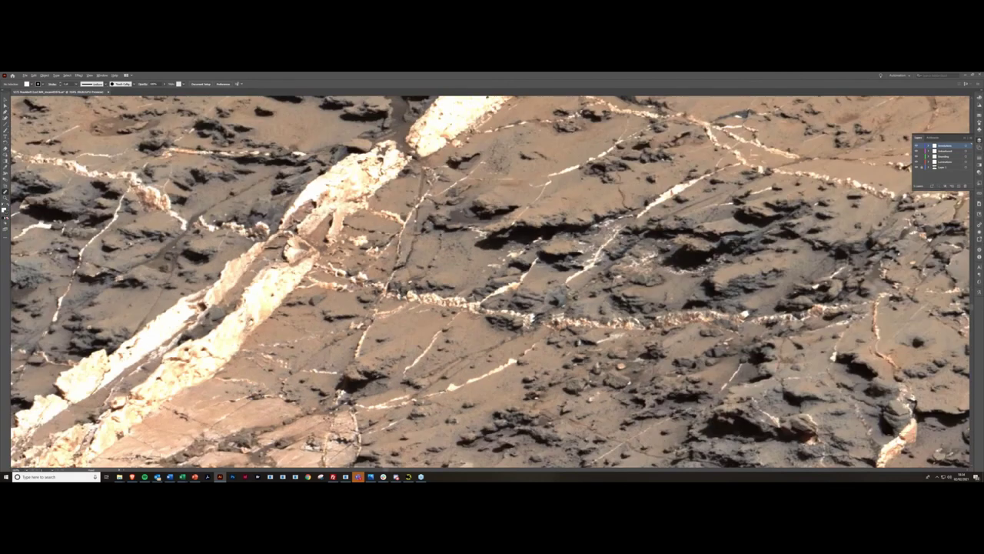
alt+scroll(398, 343, down, 1)
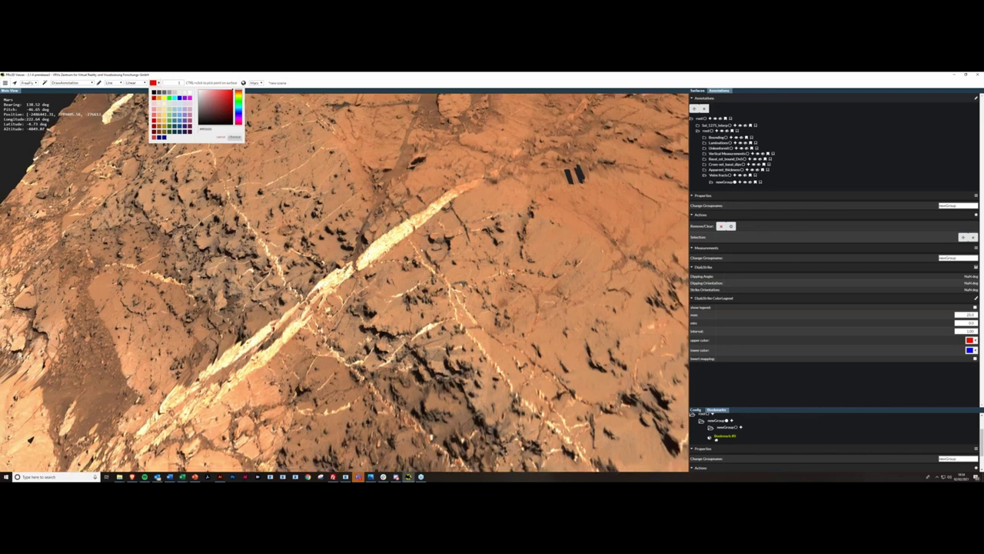
Return to PRo3D and examine the large vein and its smaller cross-cutting veins from several angles.
scroll(345, 283, down, 2)
middle_drag(344, 283, 414, 261)
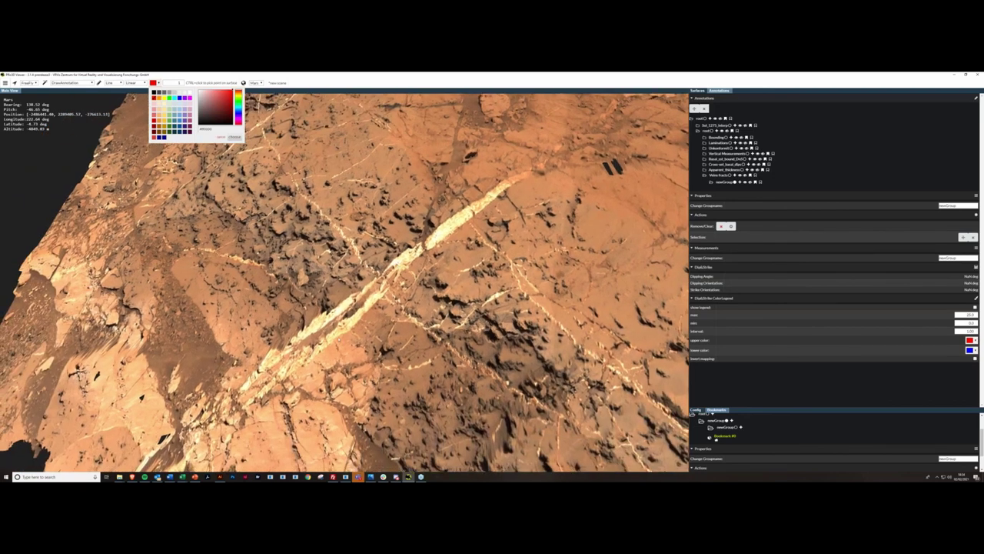
drag(338, 339, 362, 311)
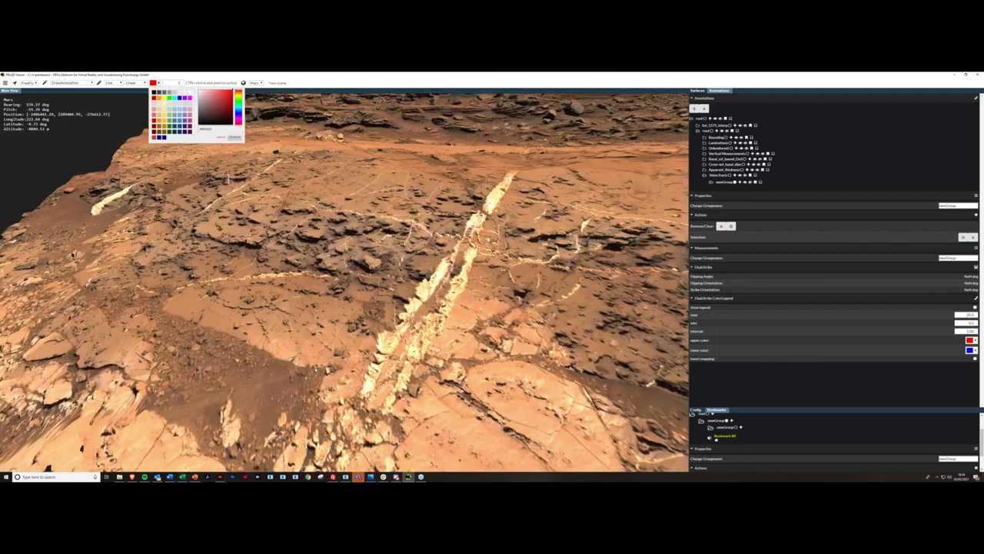
scroll(316, 369, down, 2)
key(w)
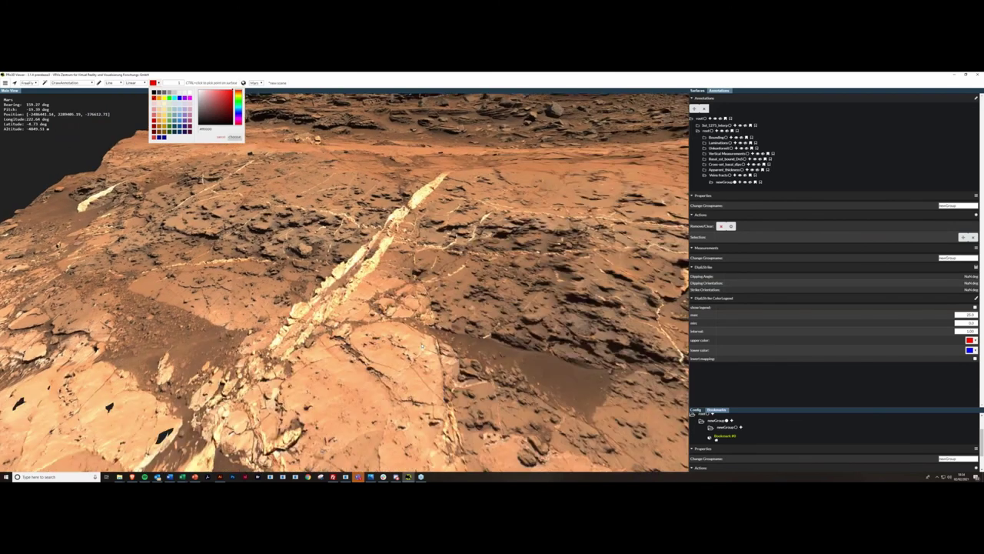
key(w)
drag(423, 345, 486, 293)
middle_drag(486, 293, 520, 257)
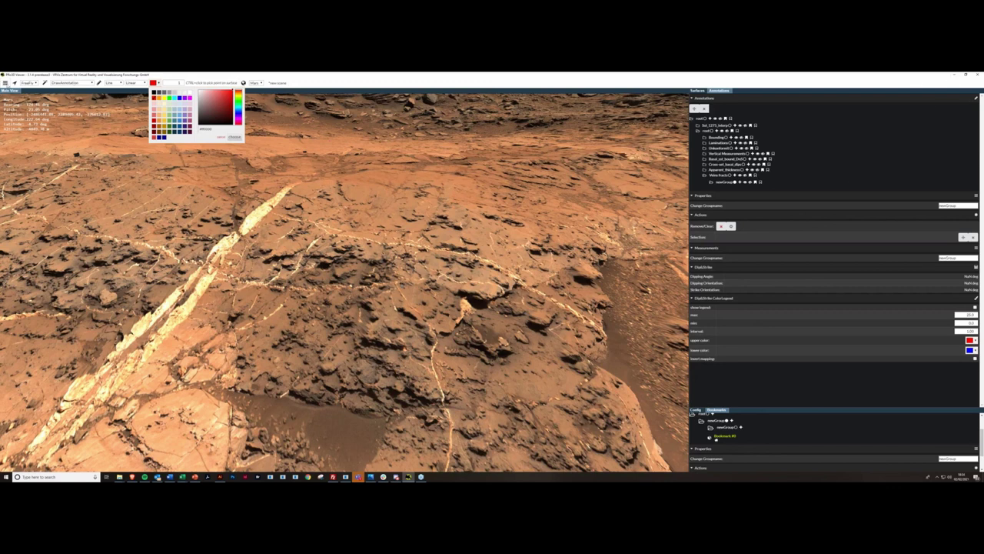
Open the Shaler_V11-Architecture video scene from the PRo3D-Scenes folder.
click(6, 82)
mouse_move(15, 102)
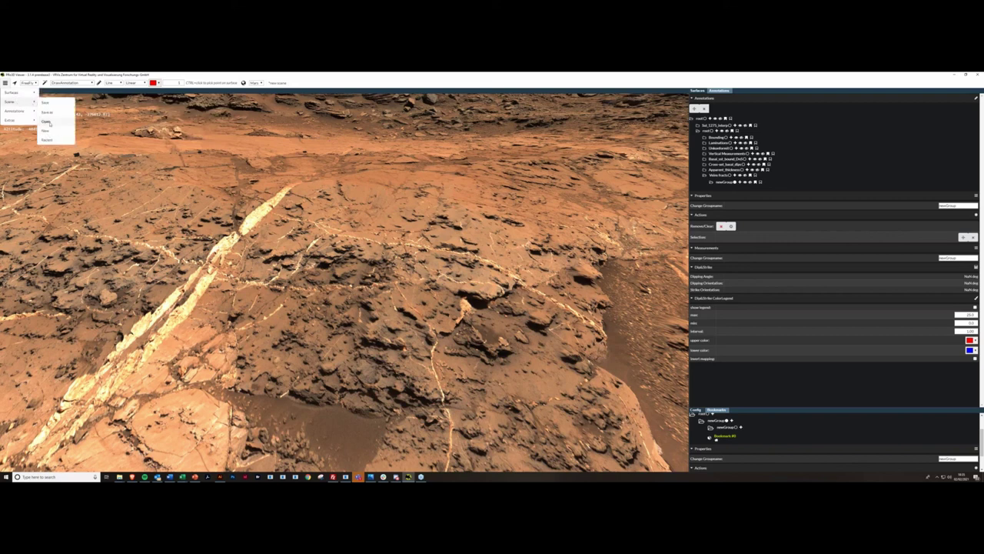
click(46, 121)
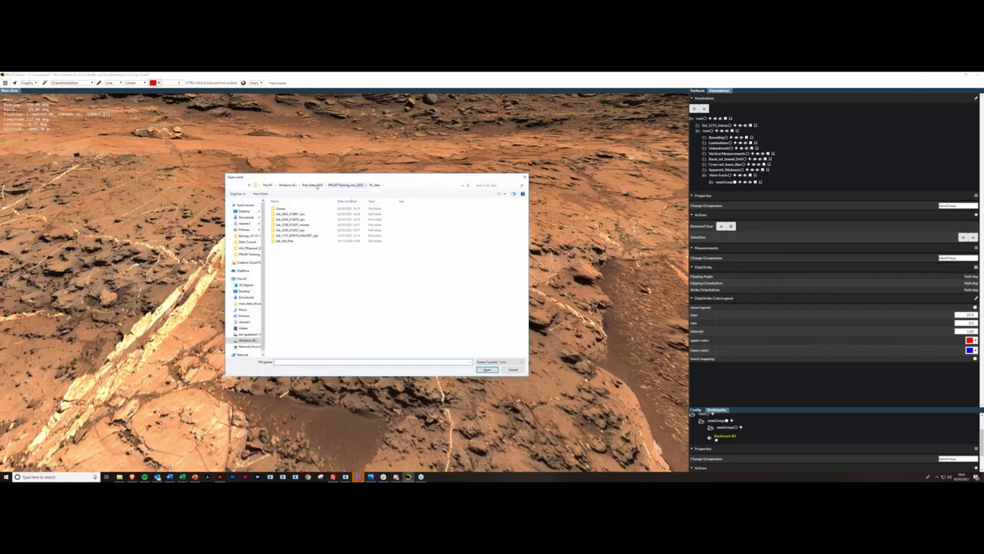
click(314, 186)
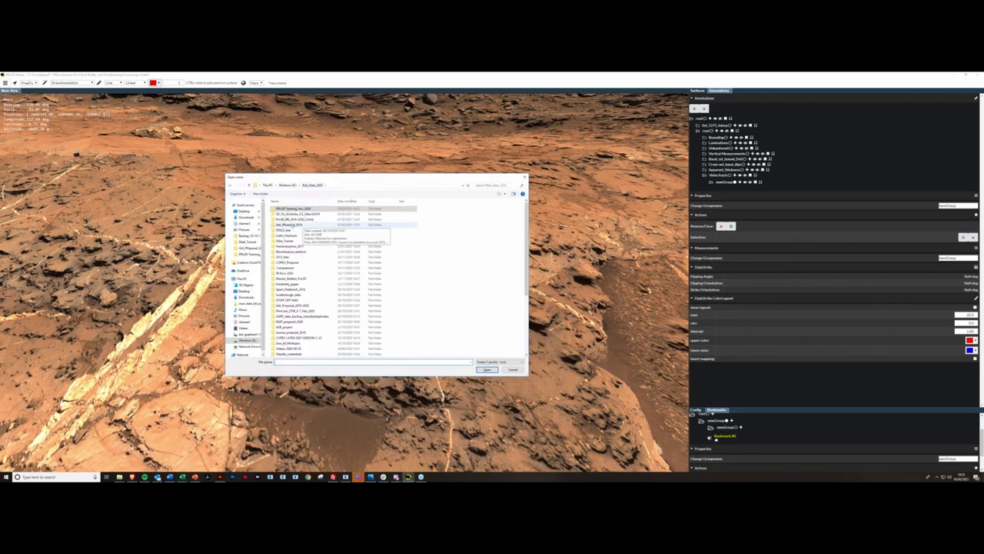
double_click(295, 220)
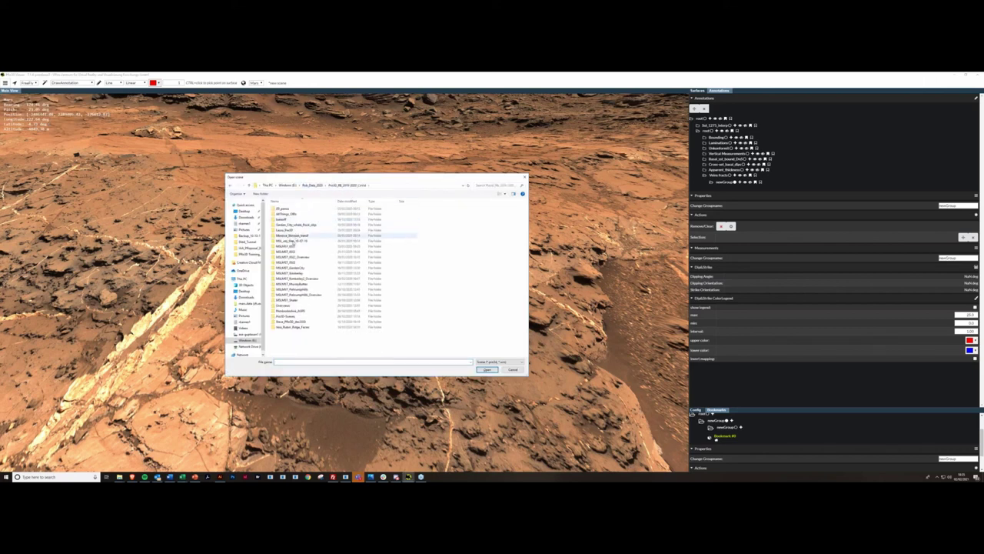
double_click(288, 316)
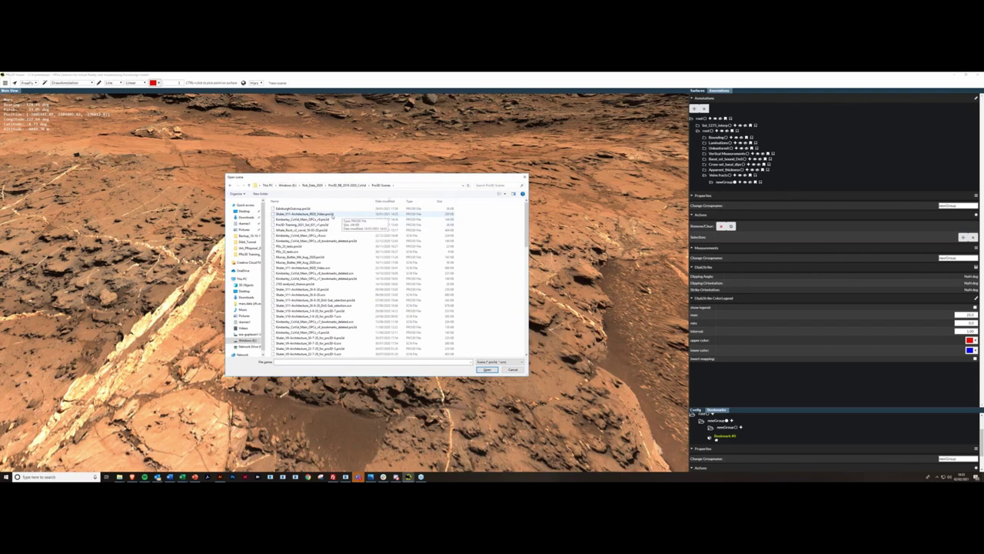
click(323, 215)
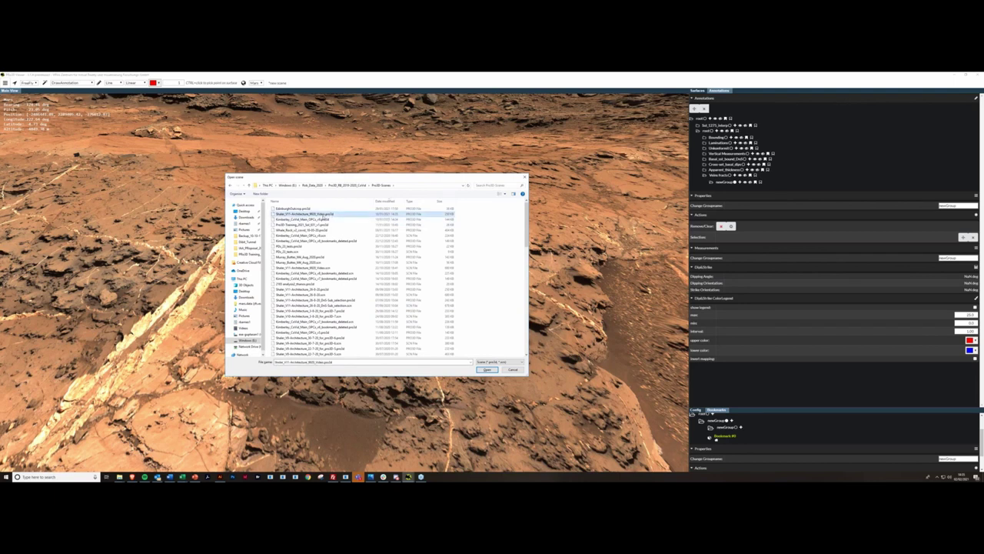
click(485, 370)
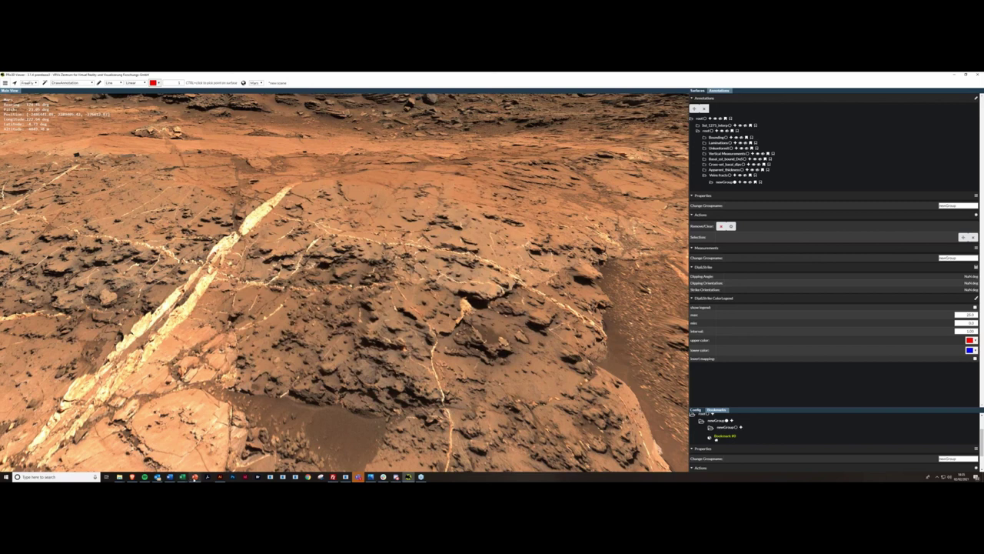
Check the scene's loading progress in the console window, then minimize that window.
mouse_move(345, 477)
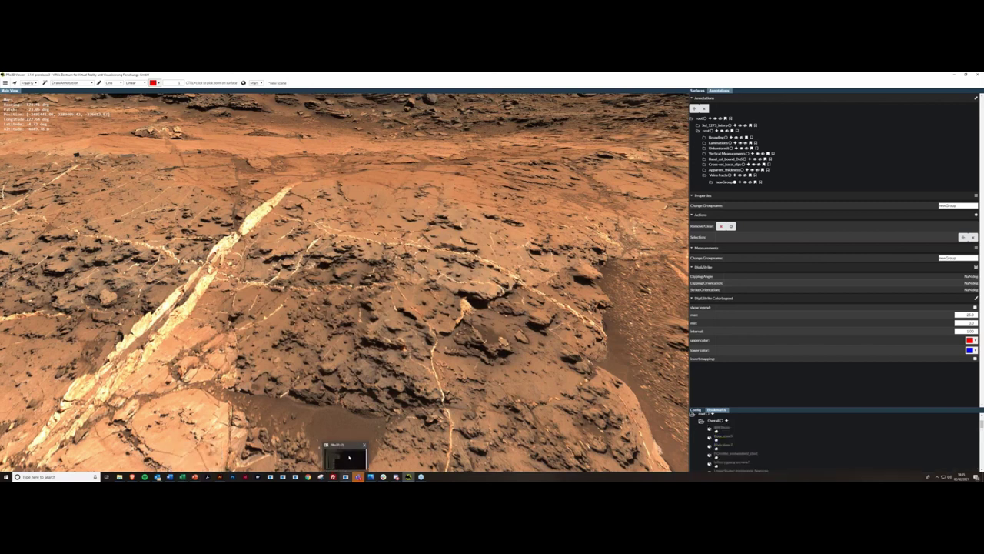
click(349, 457)
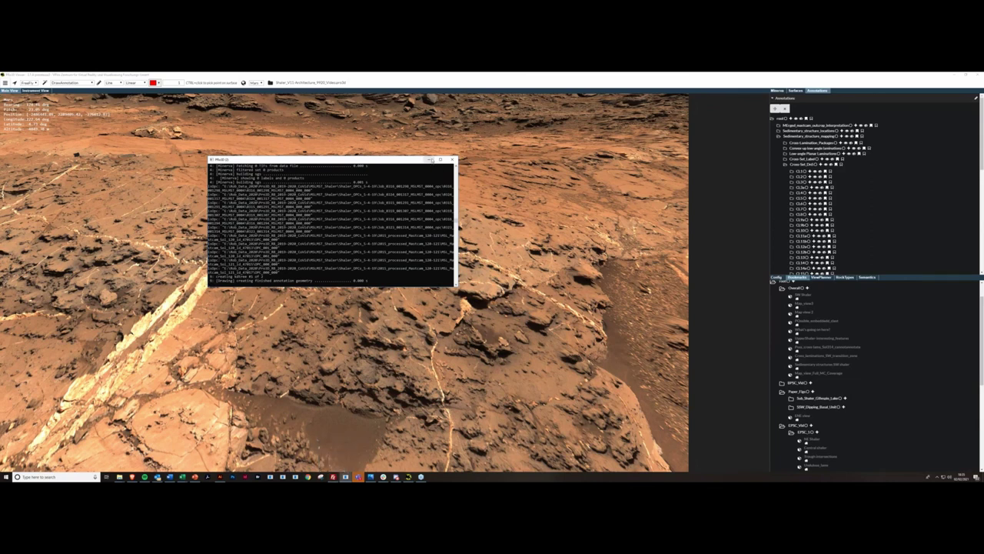
click(429, 159)
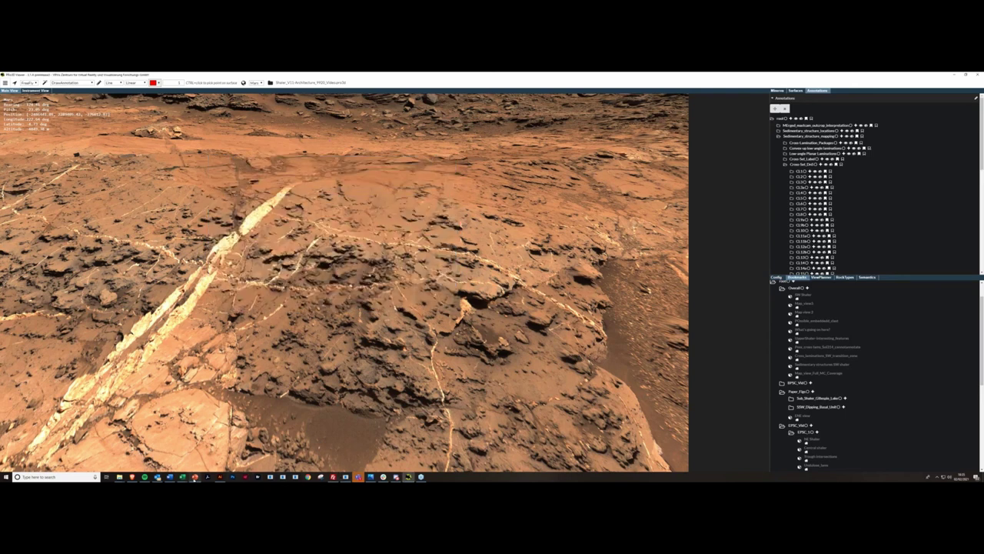
Switch to PowerPoint and show the Cross-section locations at Shaler slide.
click(194, 477)
scroll(71, 308, down, 3)
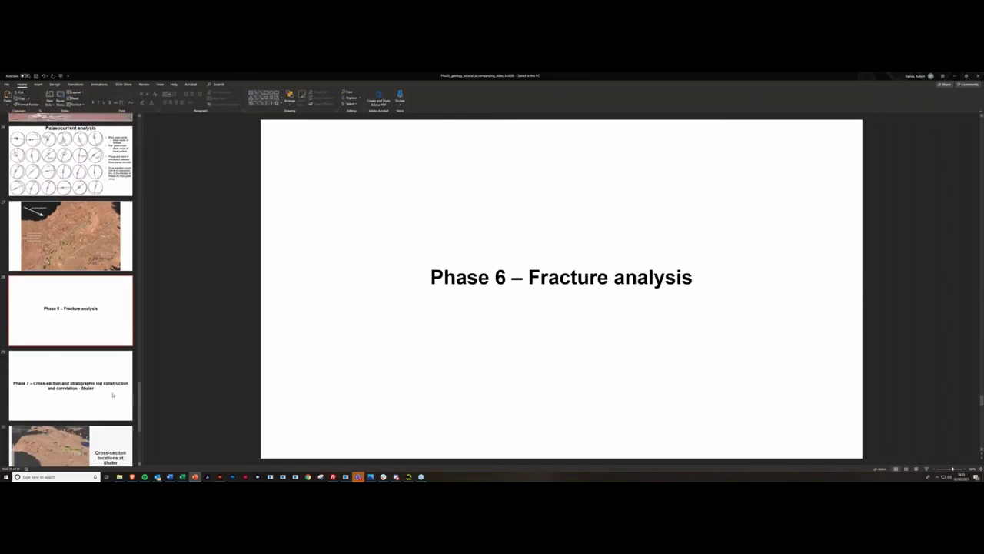
click(117, 379)
scroll(117, 379, down, 1)
click(118, 377)
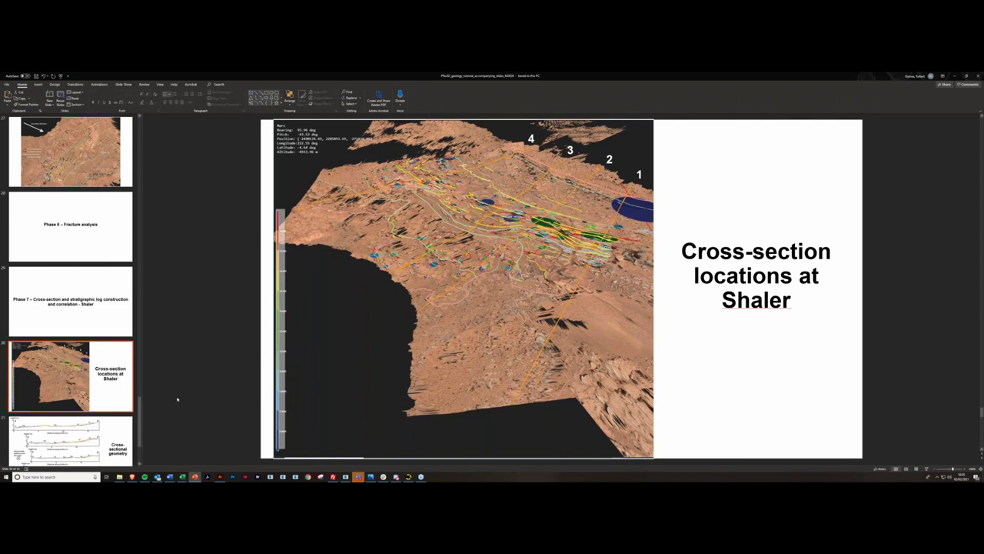
Return to PRo3D and close its viewer window.
mouse_move(408, 477)
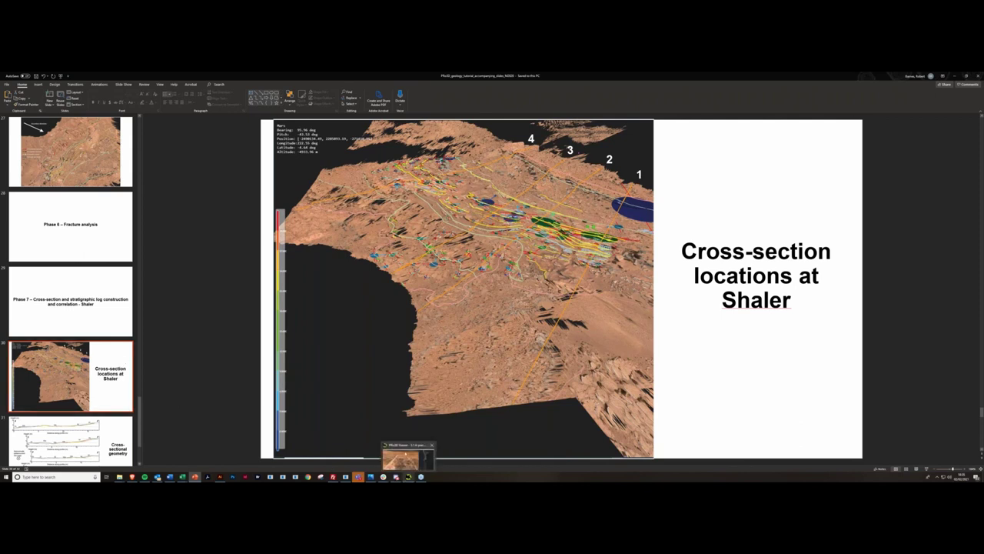
click(407, 459)
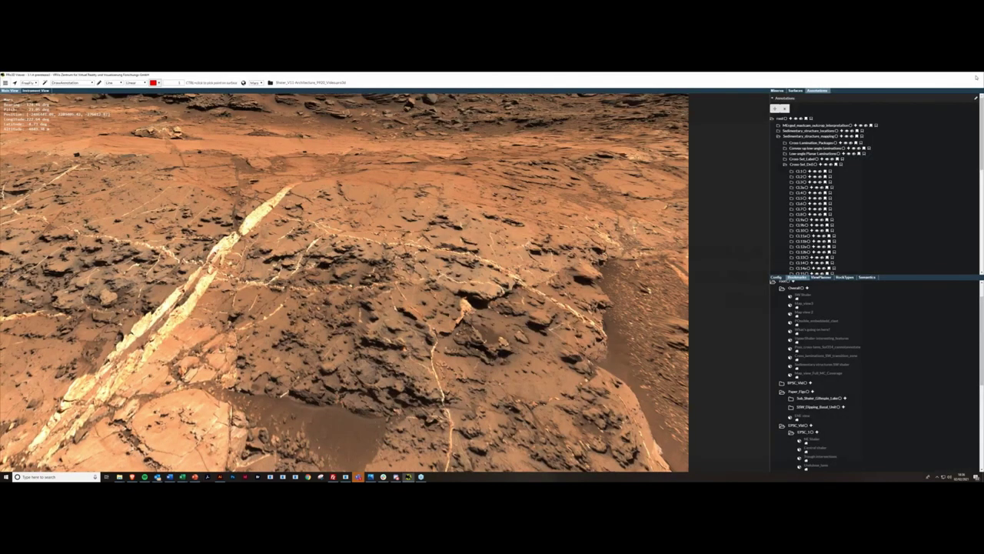
click(976, 77)
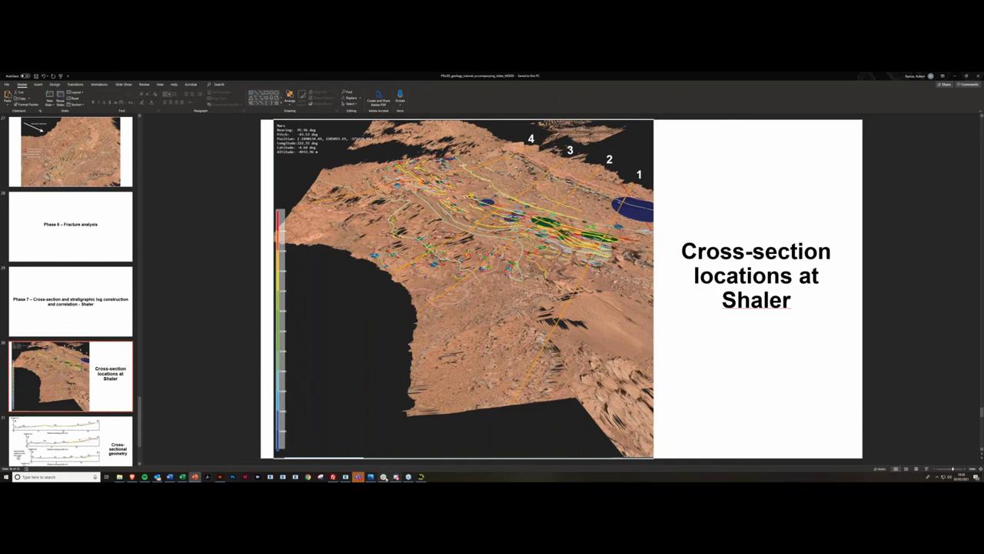
Switch to PRo3D and open the Shaler_V11-Architecture video scene again.
click(421, 477)
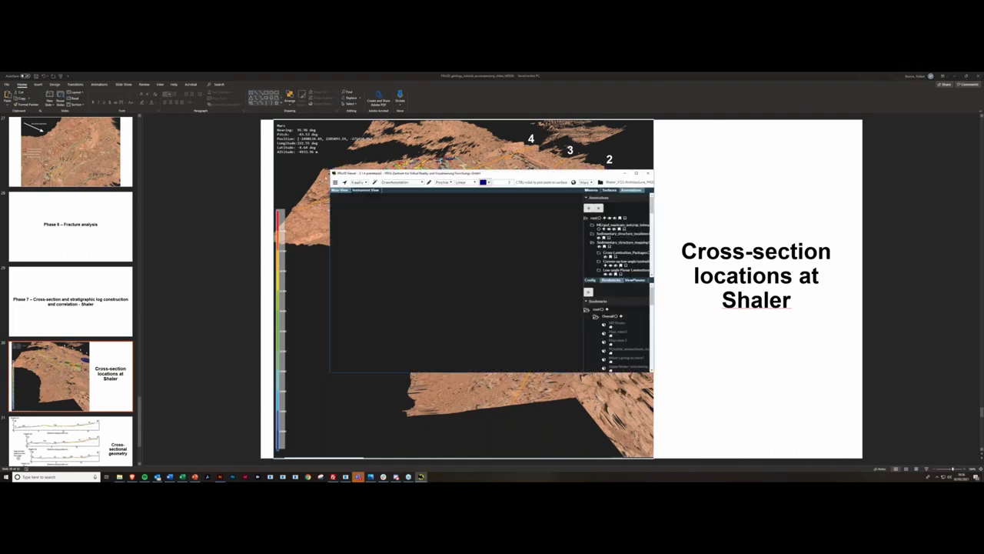
click(336, 183)
mouse_move(340, 201)
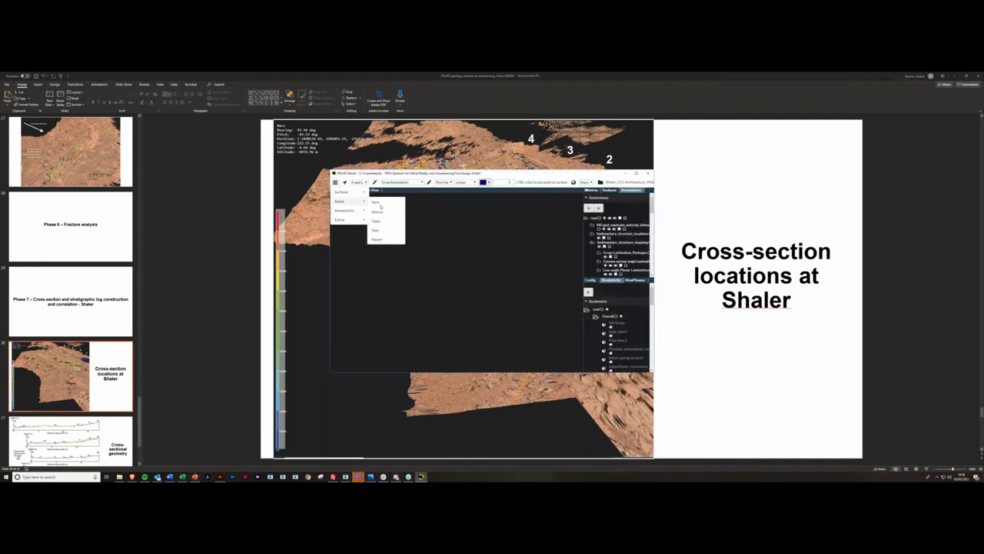
click(377, 222)
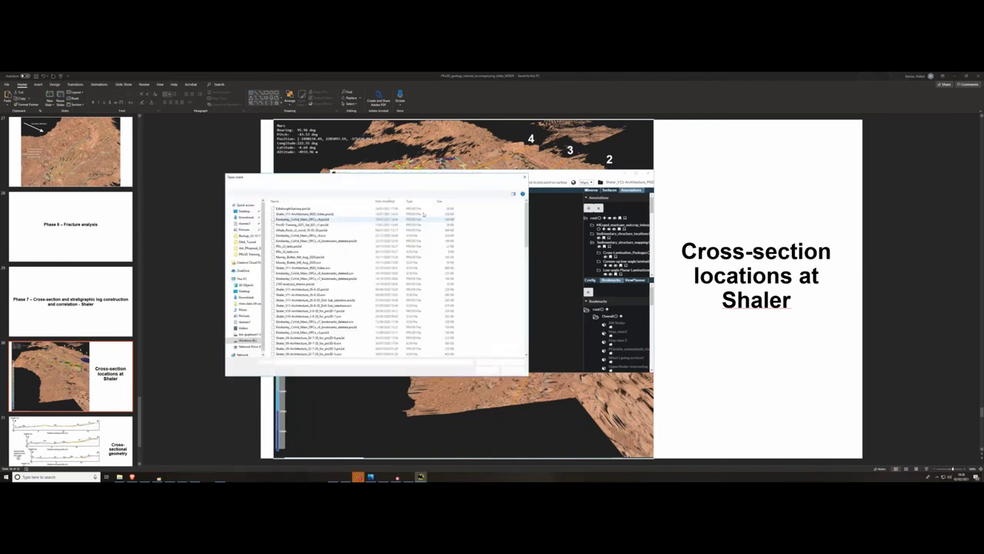
click(348, 215)
click(488, 370)
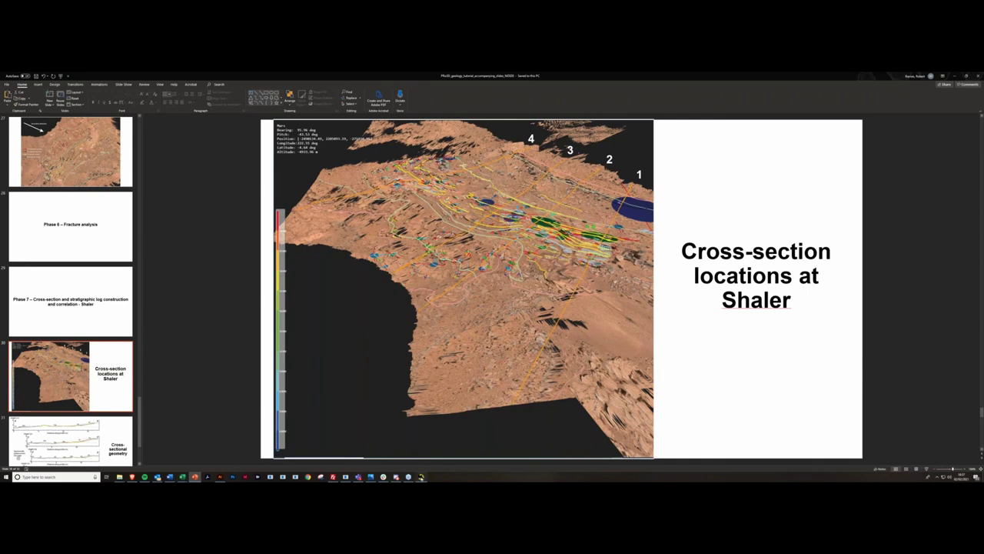
Check the scene in PRo3D, return to PowerPoint and compare the Cross-section locations at Shaler slide with the Cross-sectional geometry slide.
click(421, 478)
click(291, 258)
key(Down)
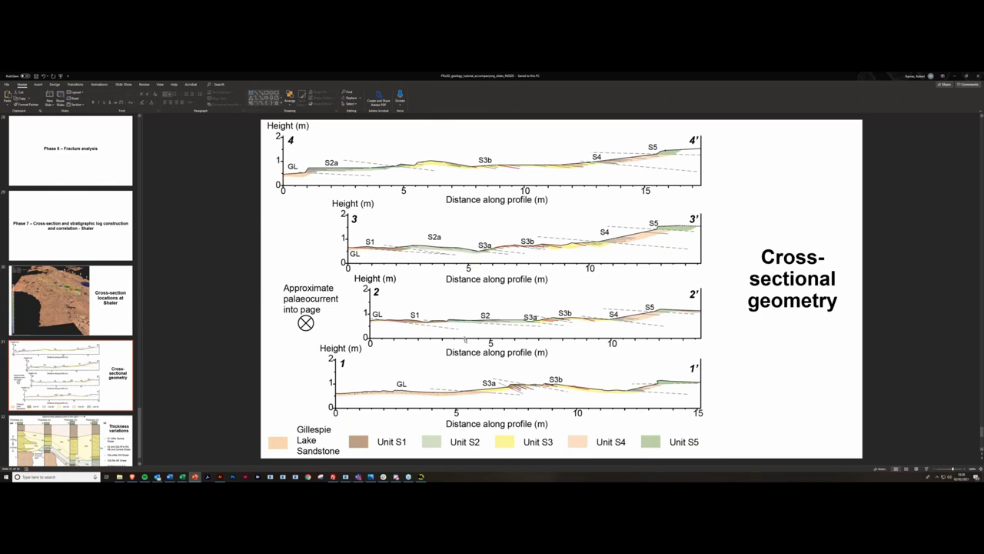
key(Up)
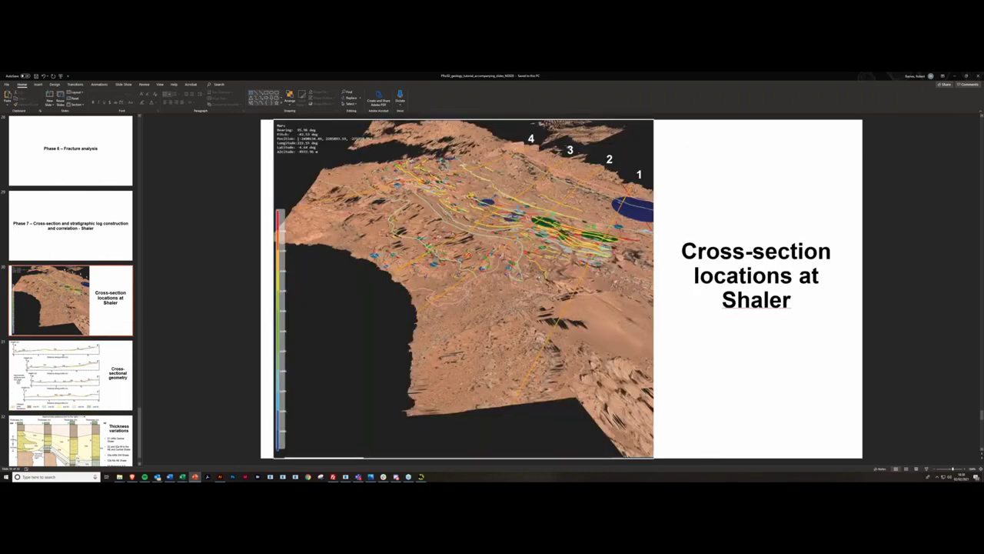
key(Down)
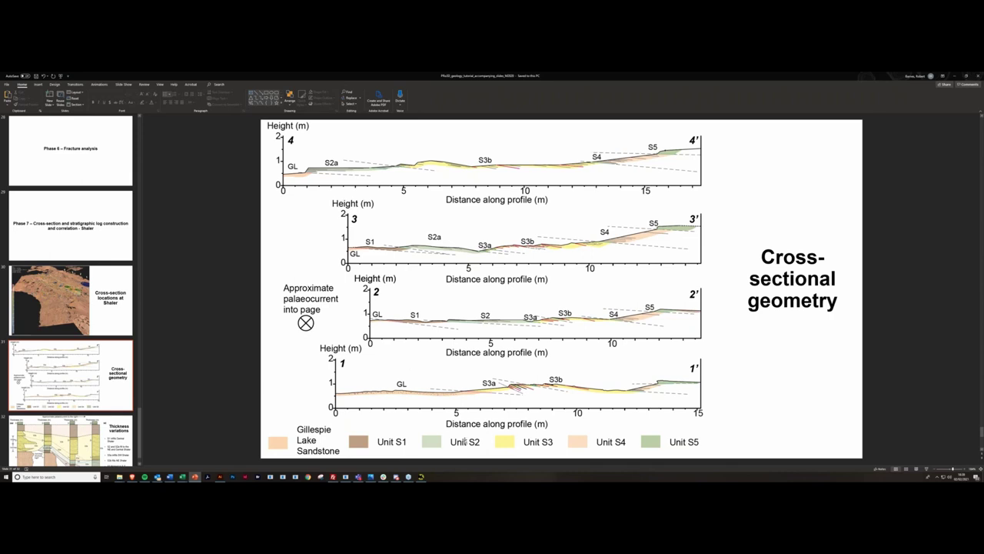
Close the PRo3D viewer window and show the Thickness variations slide in PowerPoint.
click(421, 476)
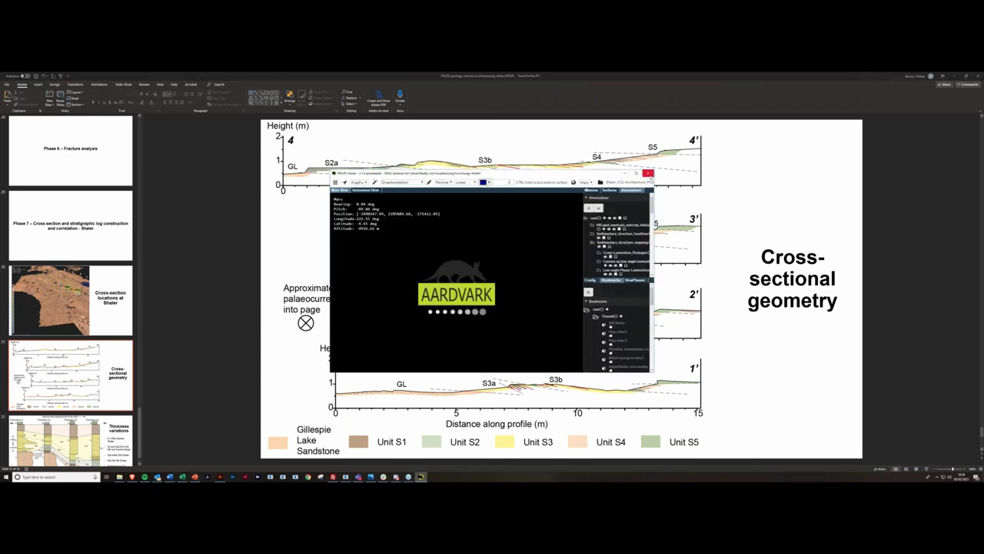
click(648, 172)
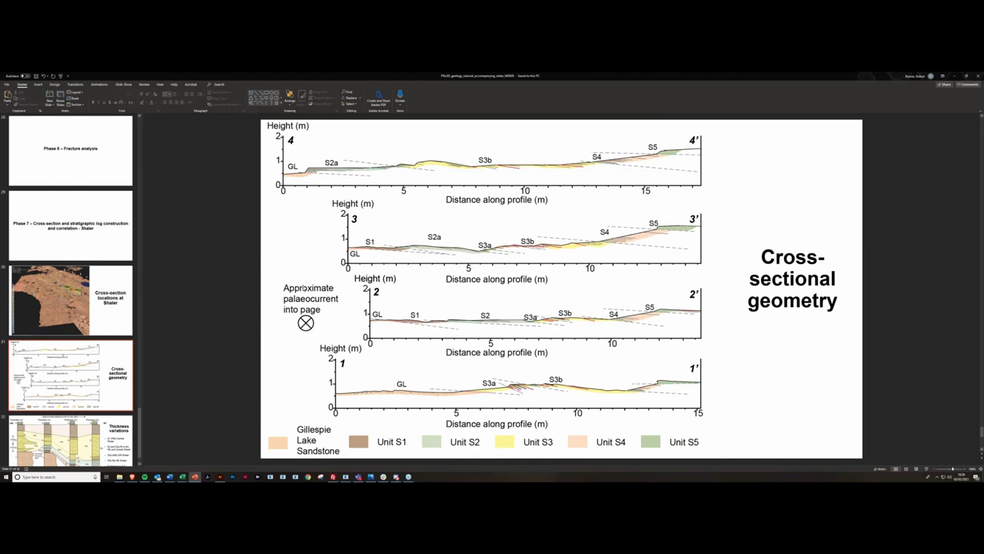
key(Page_Down)
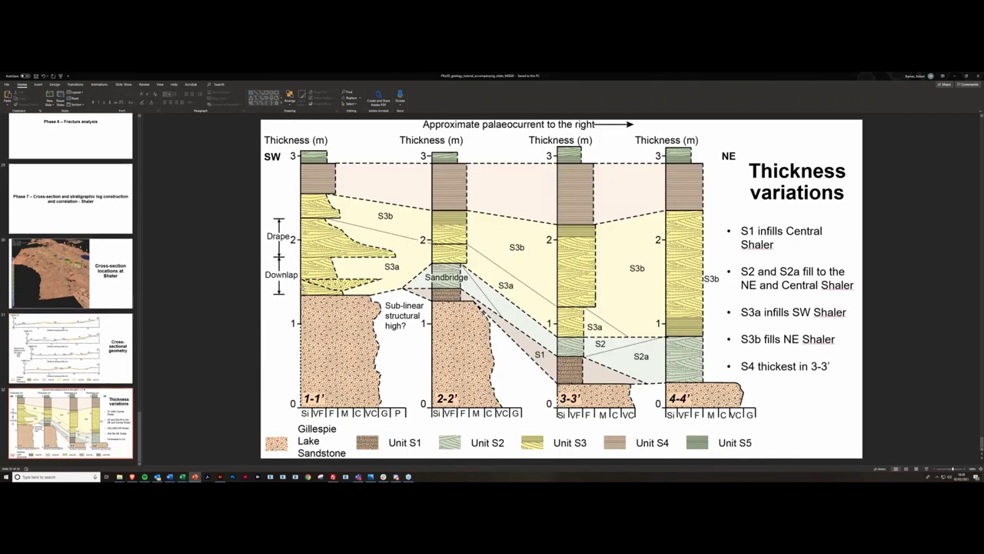